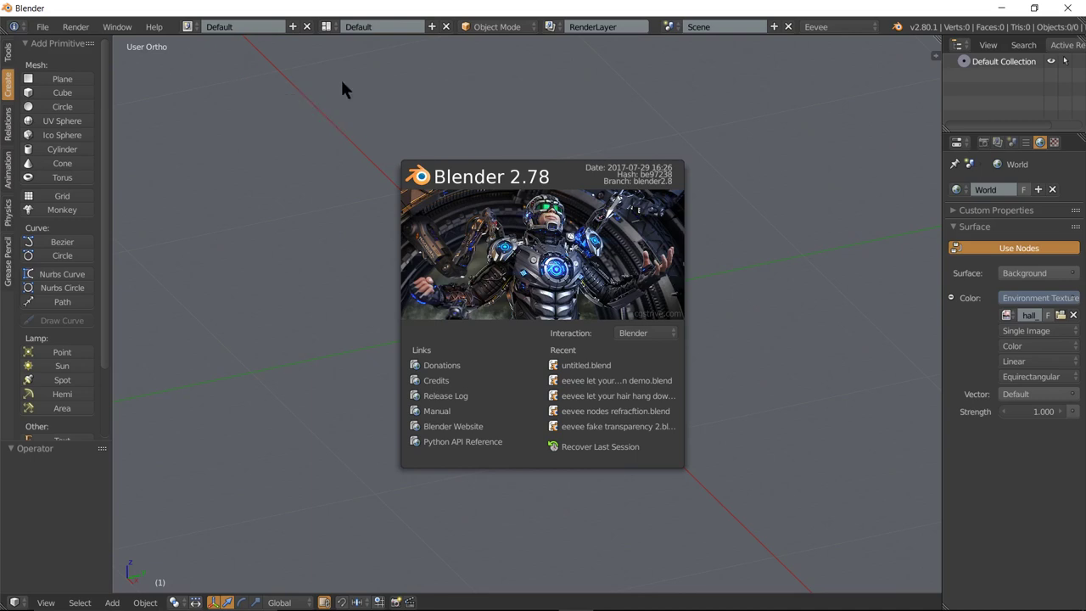
Close the splash screen and switch to a perspective view of the sunlit hall environment.
{"action": "left_click", "coordinate": [599, 168]}
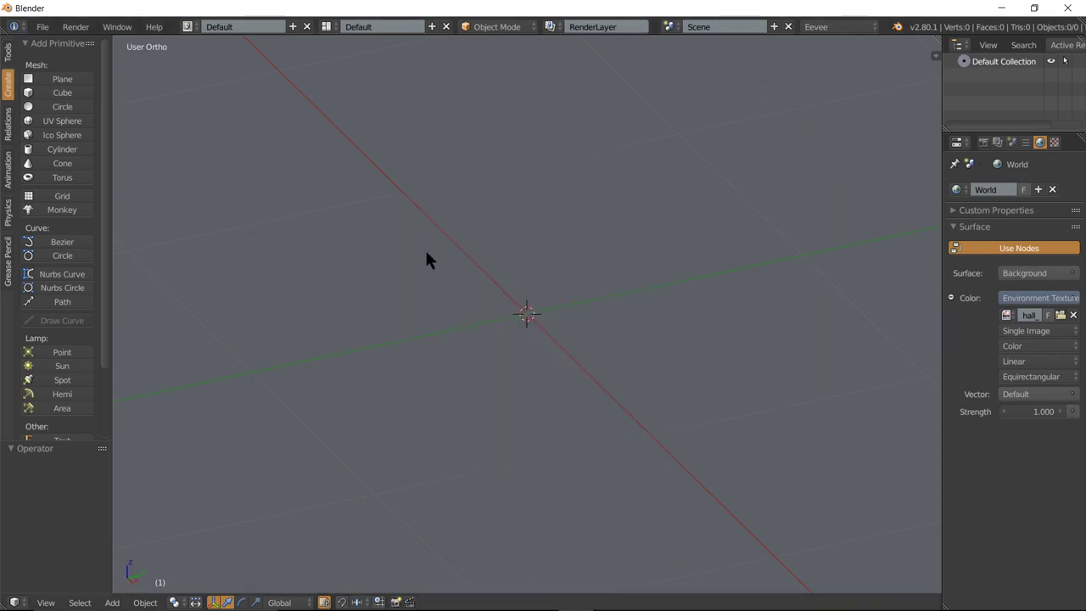
{"action": "key", "text": "KP_5"}
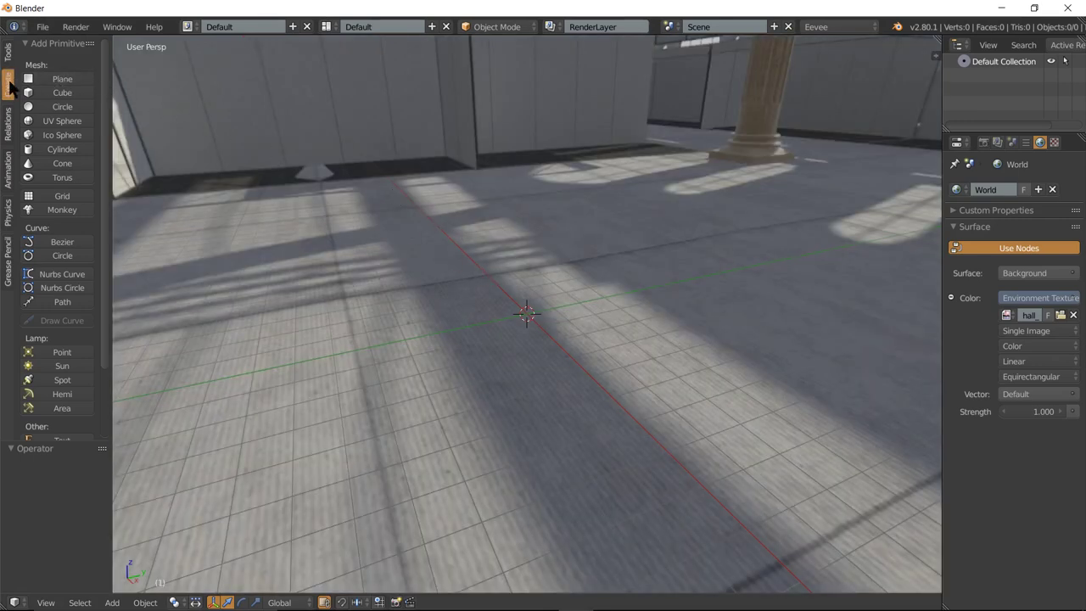
Add a Suzanne monkey mesh to the hall scene and zoom in on it.
{"action": "left_click", "coordinate": [75, 210]}
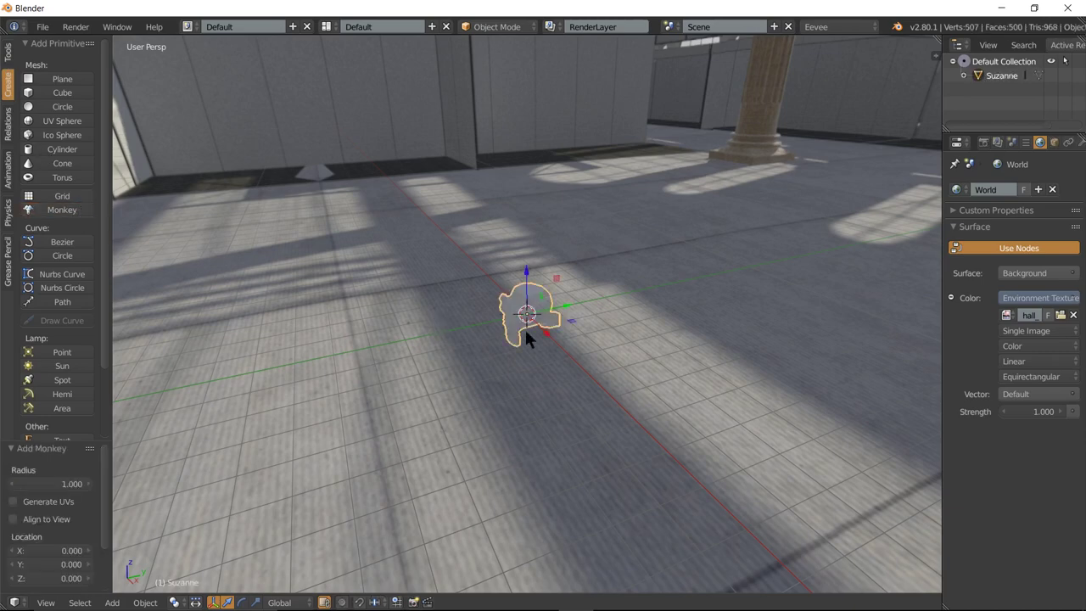
{"action": "scroll", "coordinate": [526, 331], "scroll_direction": "up", "scroll_amount": 4}
{"action": "scroll", "coordinate": [525, 323], "scroll_direction": "up", "scroll_amount": 1}
{"action": "scroll", "coordinate": [526, 312], "scroll_direction": "up", "scroll_amount": 3}
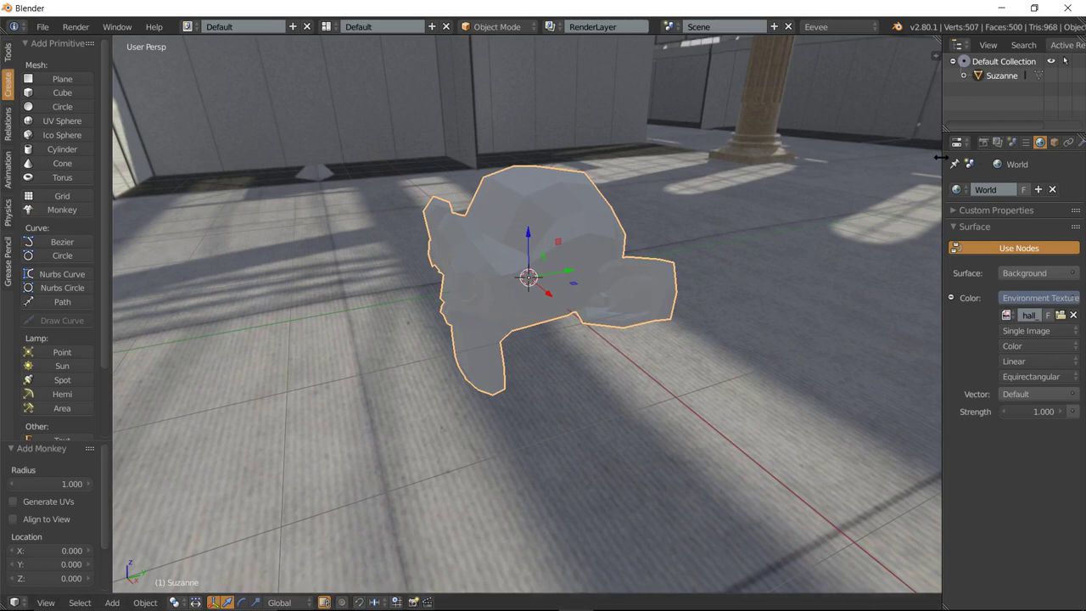
Create a new material, Material.001, for Suzanne with base colour black (0, 0, 0).
{"action": "left_click_drag", "start_coordinate": [936, 157], "coordinate": [847, 169]}
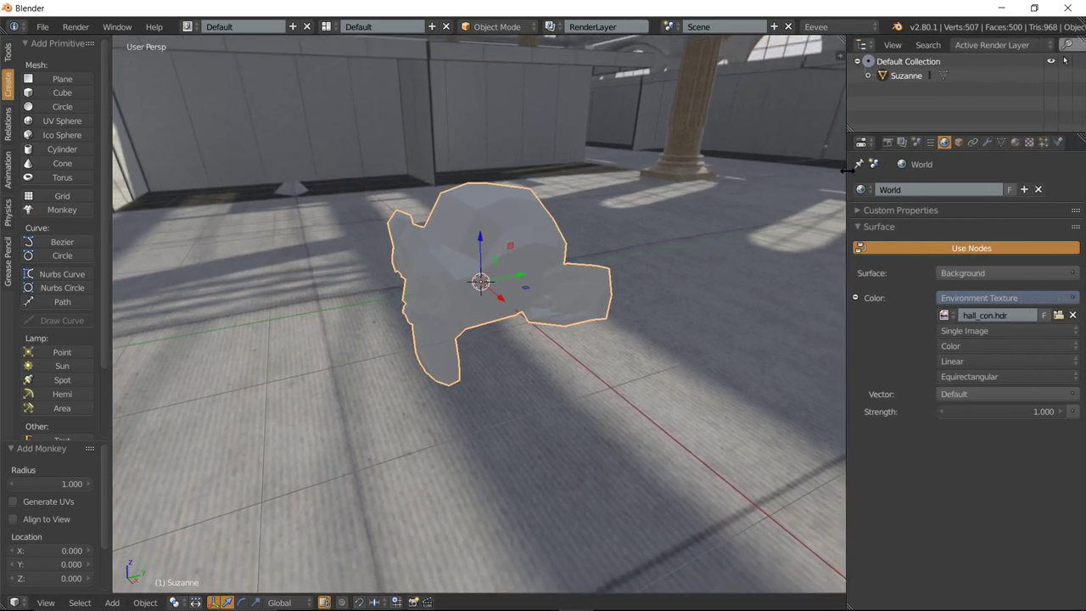
{"action": "left_click", "coordinate": [1016, 143]}
{"action": "left_click", "coordinate": [954, 234]}
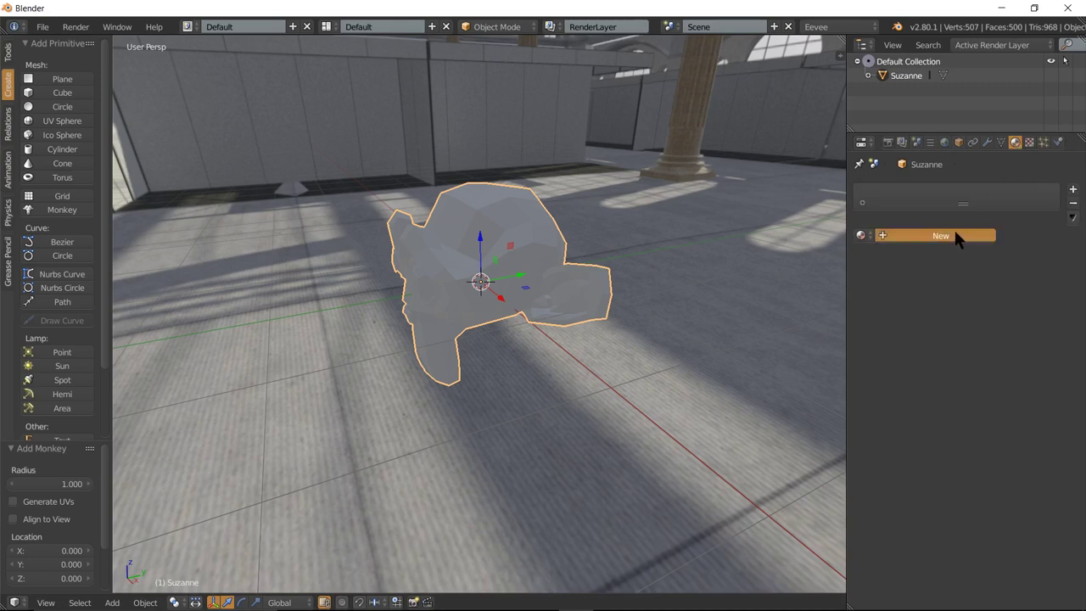
{"action": "left_click", "coordinate": [972, 329]}
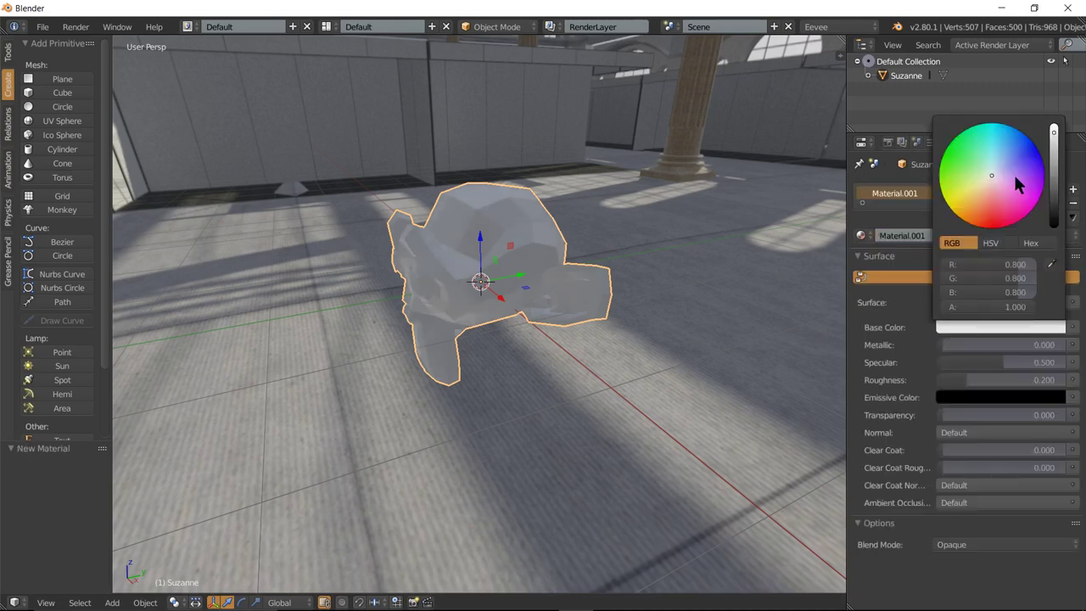
{"action": "left_click_drag", "start_coordinate": [1055, 134], "coordinate": [1054, 225]}
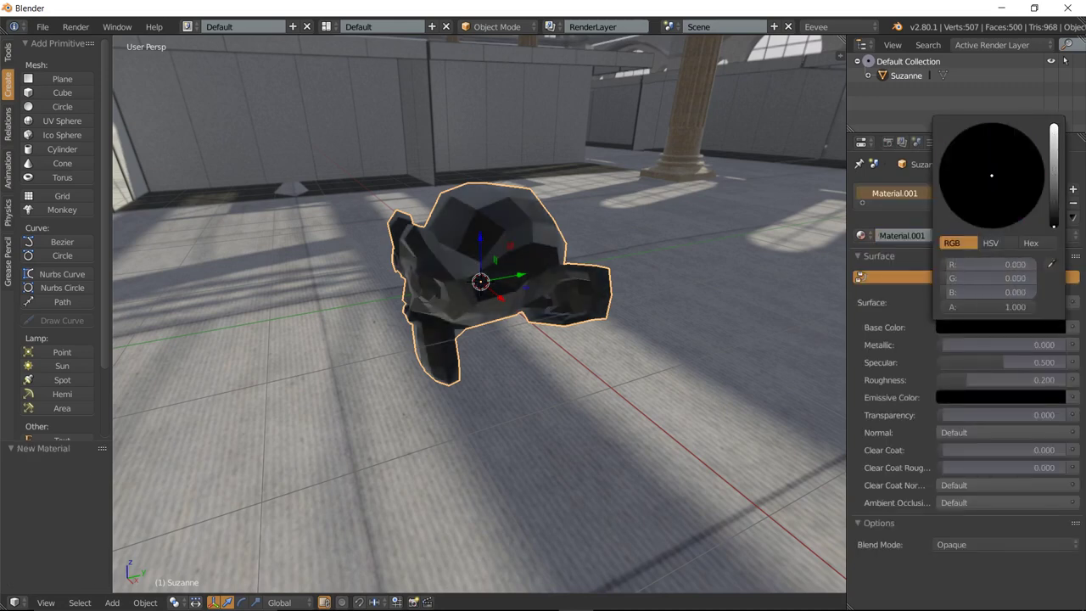
In Edit Mode with face select, circle-select a patch of faces atop Suzanne's head.
{"action": "key", "text": "Tab"}
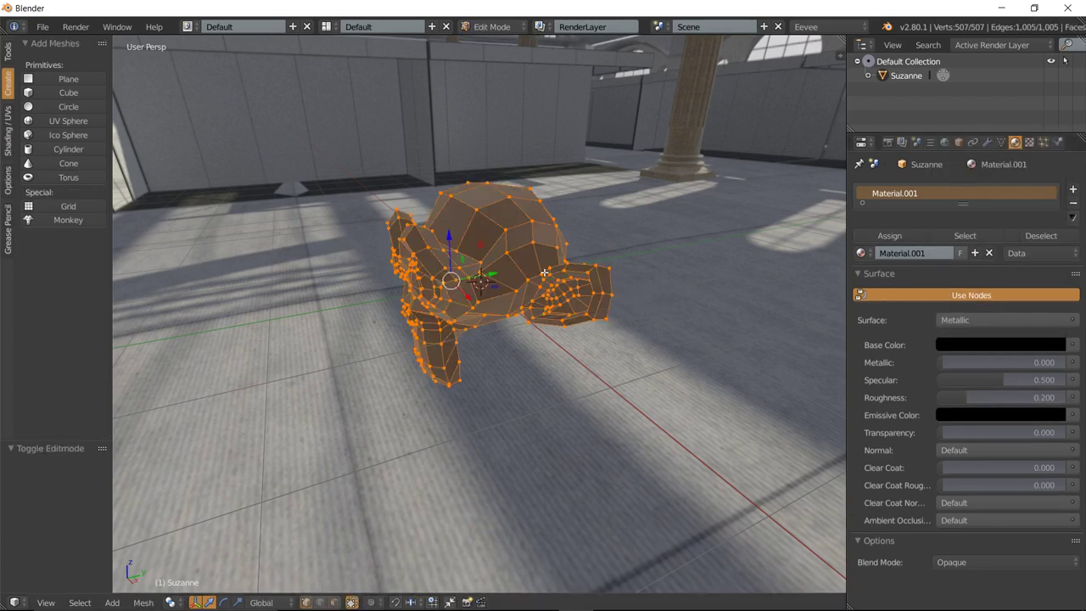
{"action": "key", "text": "a"}
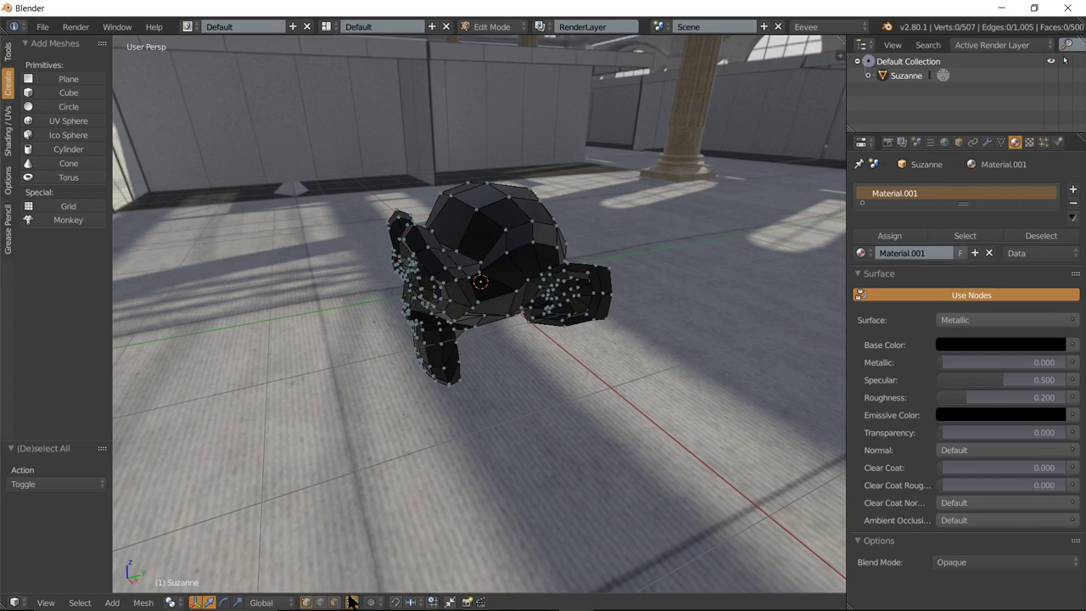
{"action": "left_click", "coordinate": [333, 602]}
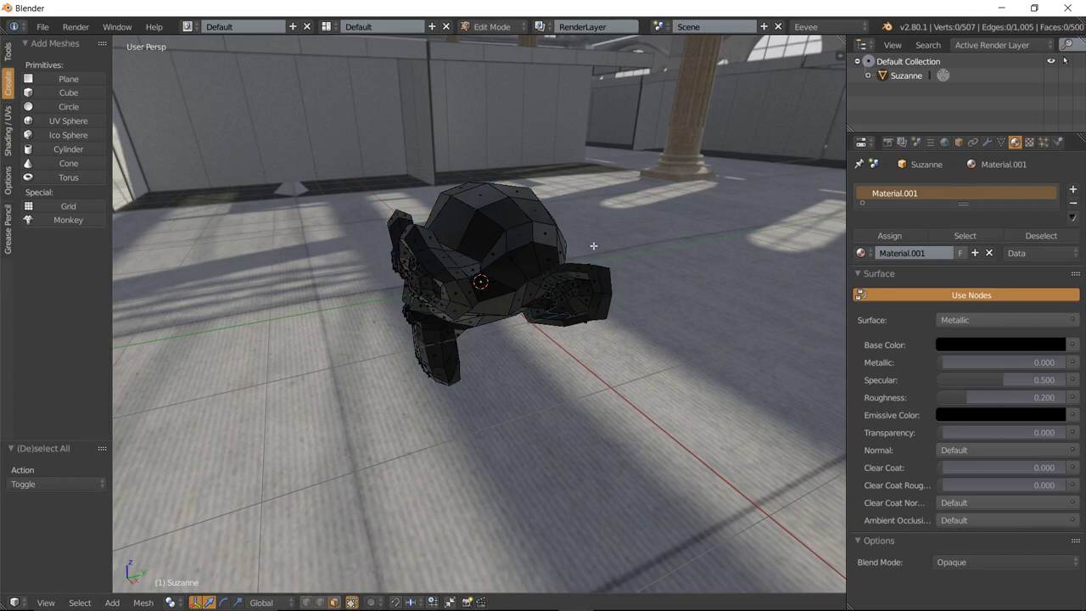
{"action": "key", "text": "c"}
{"action": "mouse_move", "coordinate": [485, 218]}
{"action": "left_mouse_down"}
{"action": "mouse_move", "coordinate": [494, 235]}
{"action": "mouse_move", "coordinate": [485, 252]}
{"action": "mouse_move", "coordinate": [454, 239]}
{"action": "mouse_move", "coordinate": [454, 216]}
{"action": "mouse_move", "coordinate": [509, 204]}
{"action": "mouse_move", "coordinate": [605, 242]}
{"action": "left_mouse_up"}
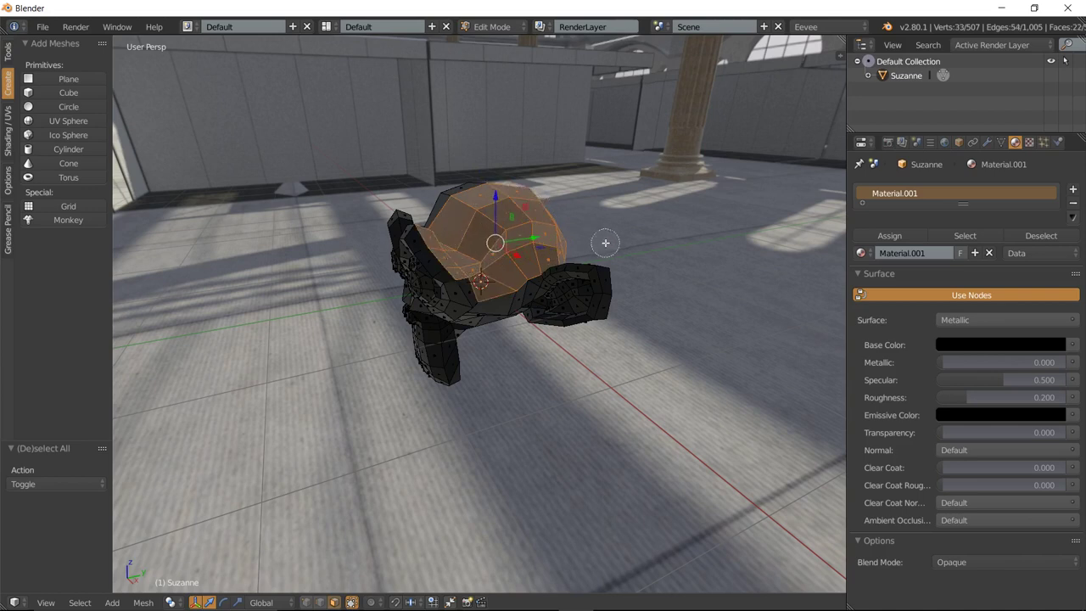
{"action": "key", "text": "Escape"}
Orbit around the head and circle-select more faces across its top.
{"action": "mouse_move", "coordinate": [625, 235]}
{"action": "middle_mouse_down"}
{"action": "mouse_move", "coordinate": [368, 253]}
{"action": "mouse_move", "coordinate": [352, 234]}
{"action": "middle_mouse_up"}
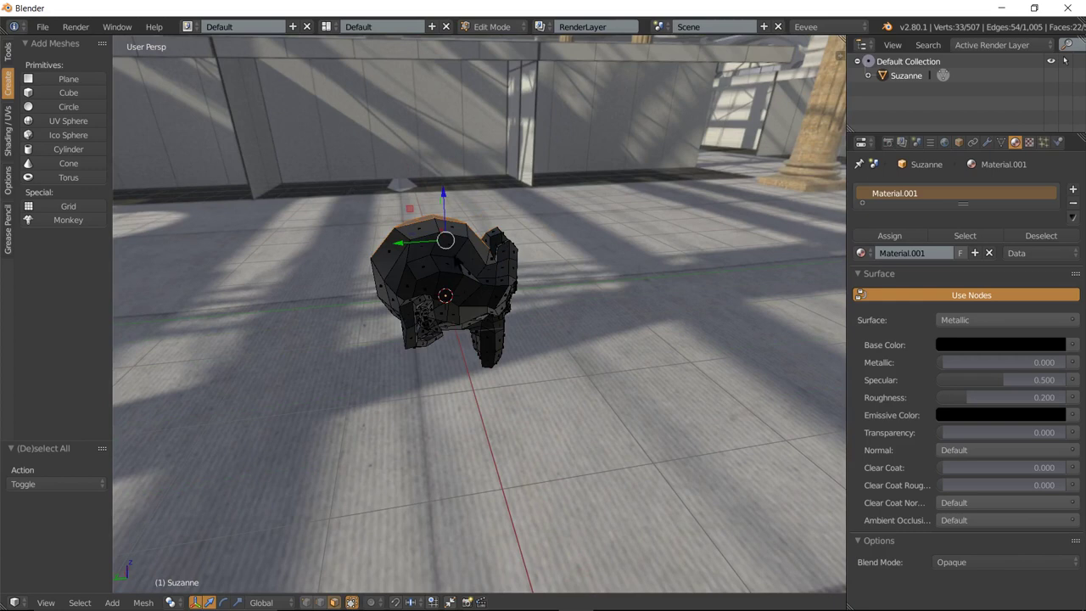
{"action": "key", "text": "c"}
{"action": "left_click_drag", "start_coordinate": [437, 241], "coordinate": [388, 256]}
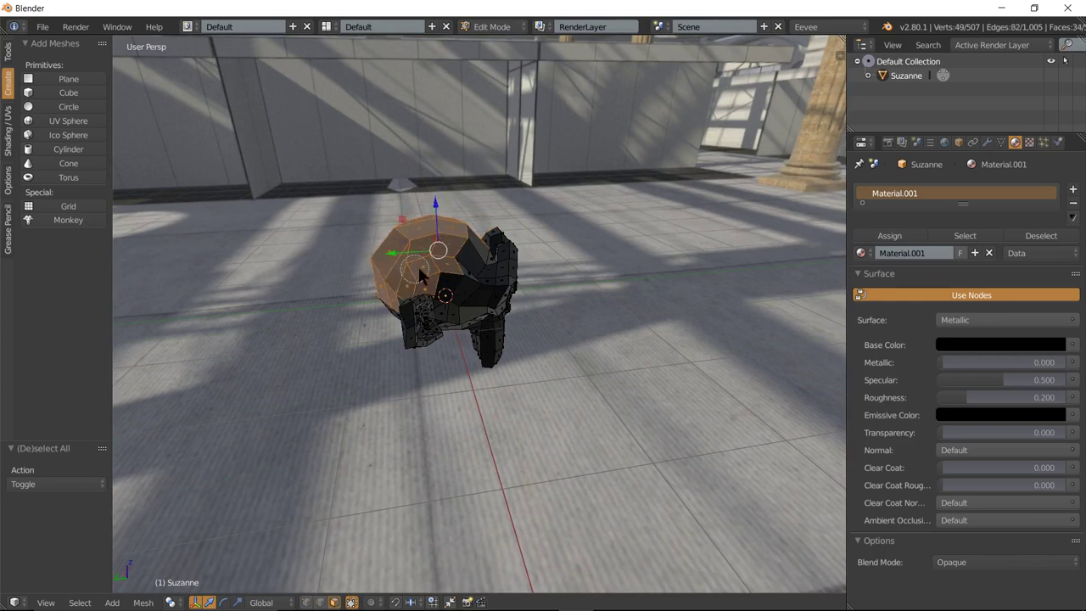
{"action": "mouse_move", "coordinate": [389, 256]}
{"action": "left_mouse_down"}
{"action": "mouse_move", "coordinate": [454, 278]}
{"action": "mouse_move", "coordinate": [472, 256]}
{"action": "left_mouse_up"}
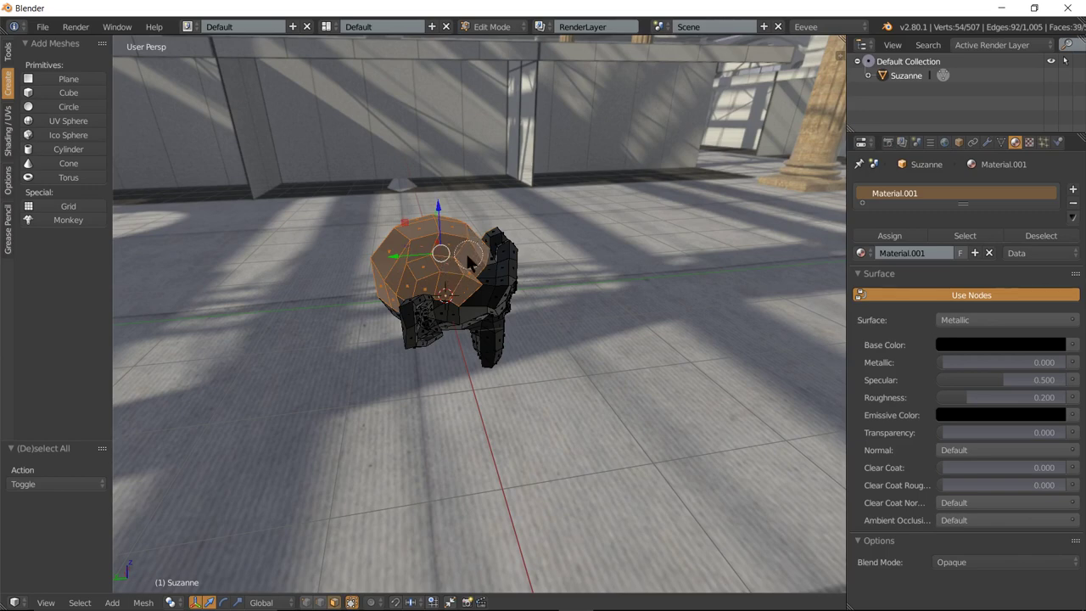
{"action": "middle_click_drag", "start_coordinate": [604, 293], "coordinate": [465, 350]}
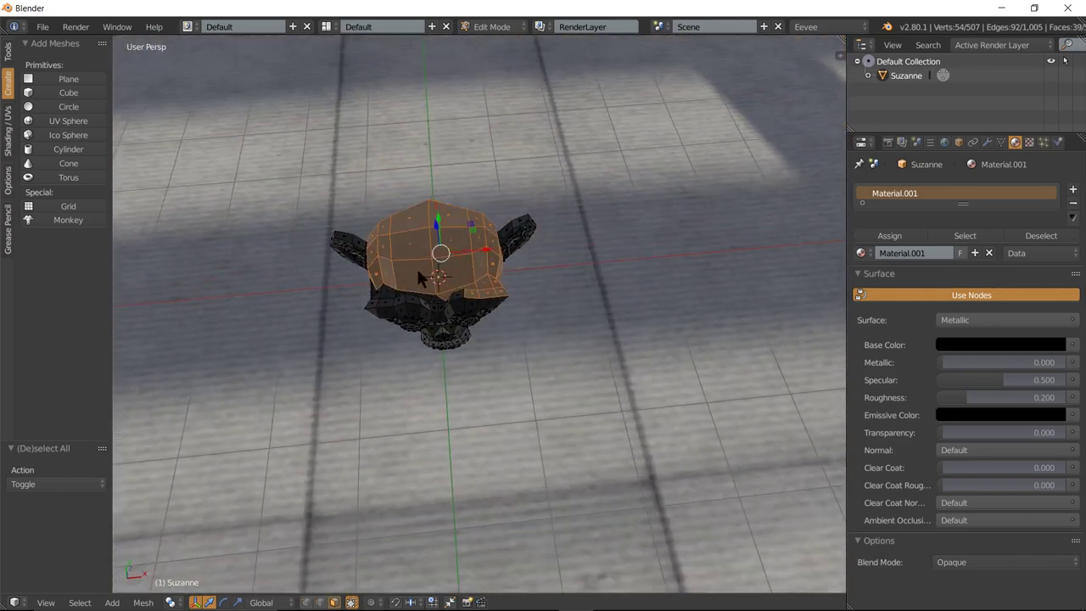
Zoom in and add and trim faces along the lower edge of the hair selection.
{"action": "scroll", "coordinate": [416, 268], "scroll_direction": "up", "scroll_amount": 1}
{"action": "scroll", "coordinate": [415, 267], "scroll_direction": "up", "scroll_amount": 3}
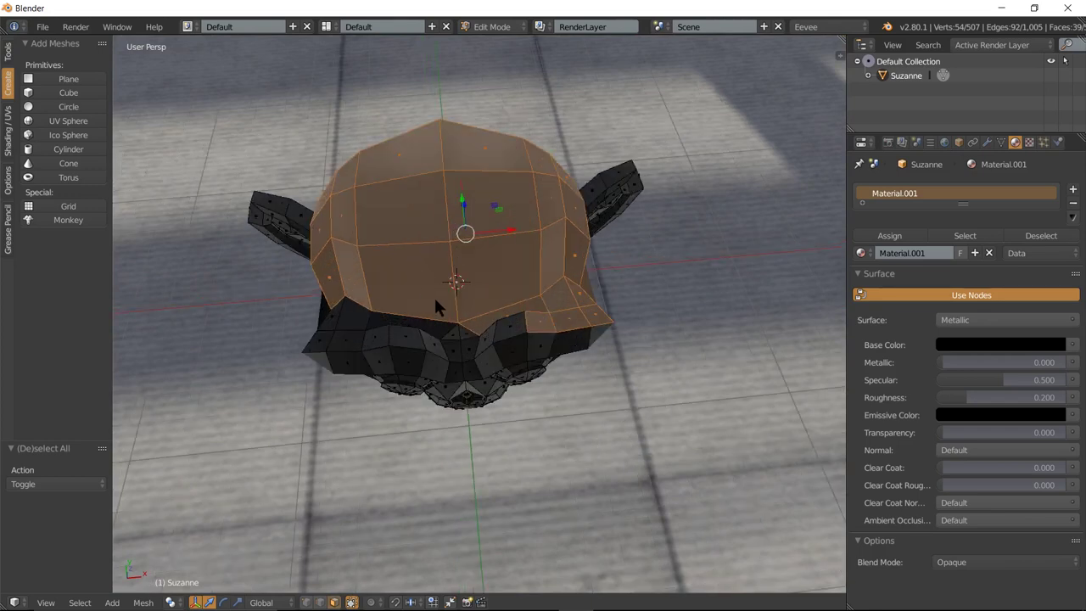
{"action": "left_click", "coordinate": [443, 304]}
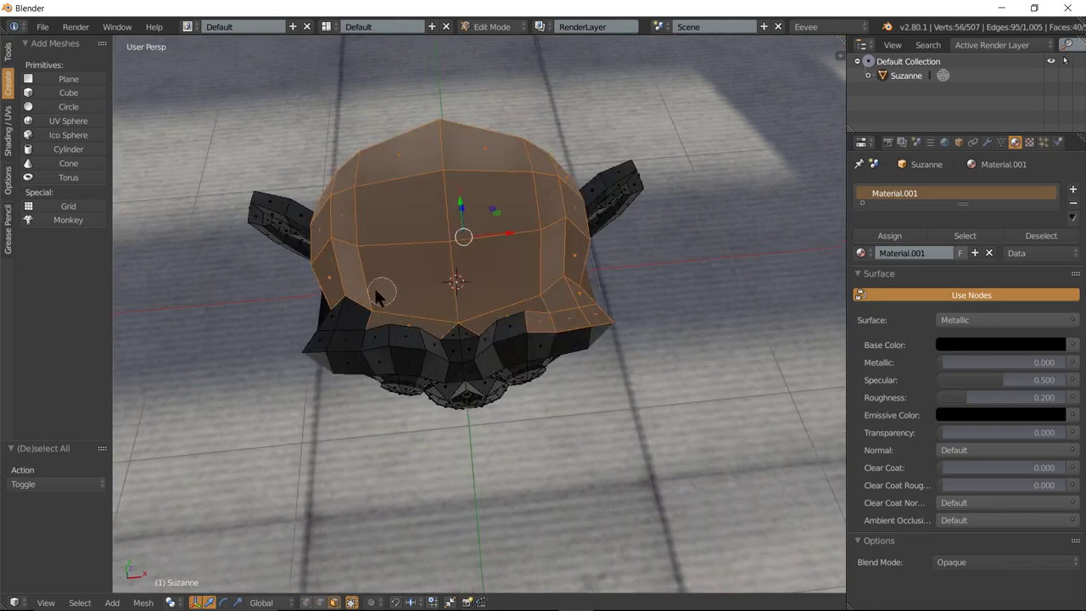
{"action": "left_click_drag", "start_coordinate": [379, 296], "coordinate": [349, 287]}
{"action": "left_click_drag", "start_coordinate": [444, 300], "coordinate": [502, 309]}
{"action": "middle_click_drag", "start_coordinate": [504, 310], "coordinate": [597, 316]}
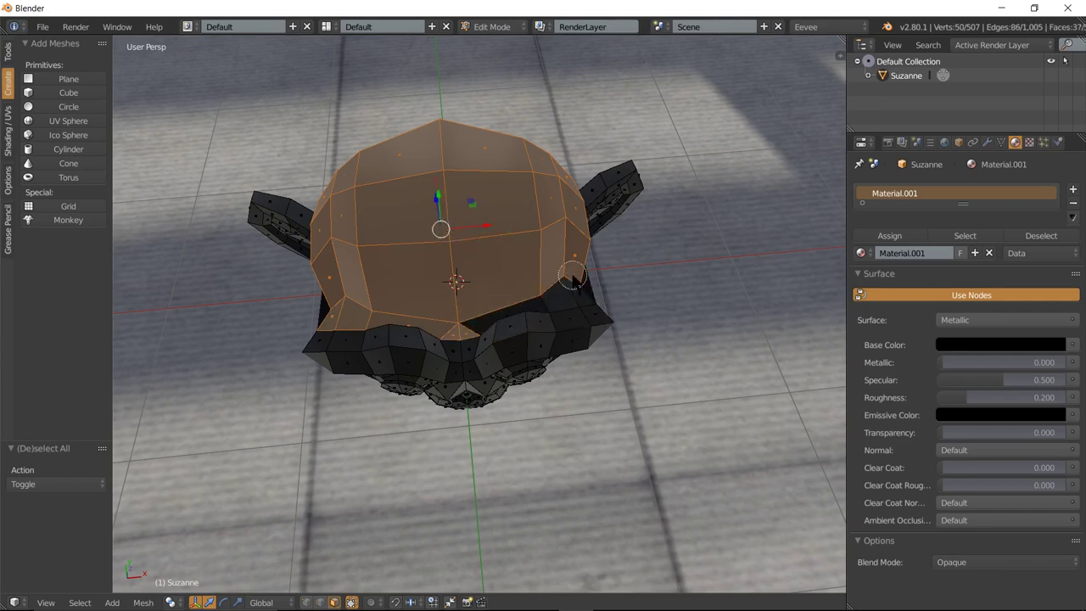
{"action": "left_click_drag", "start_coordinate": [573, 275], "coordinate": [483, 304]}
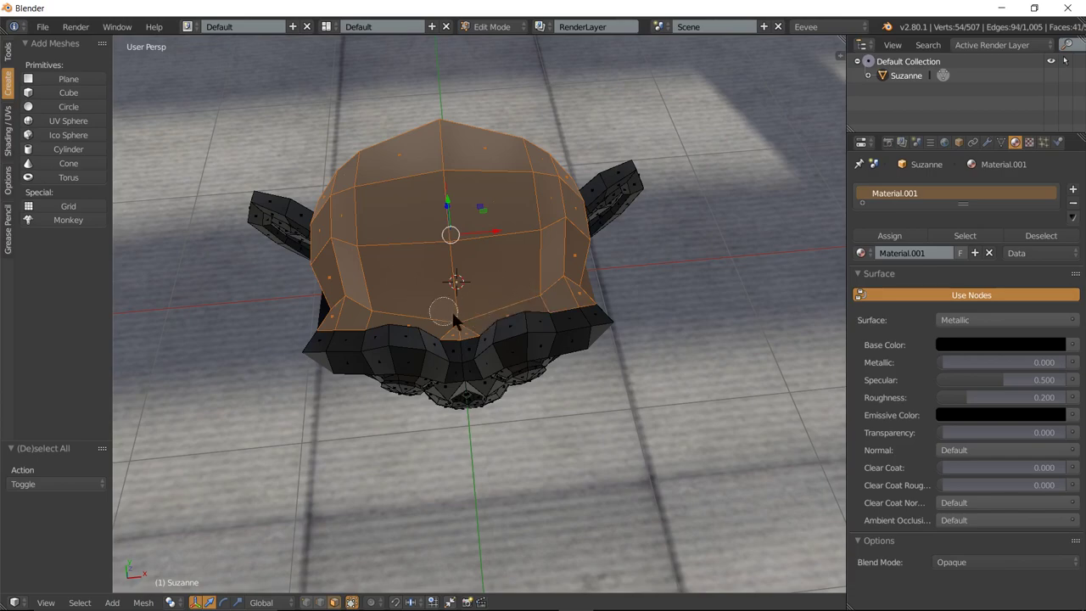
Add faces below and around the hair area from front and side views.
{"action": "mouse_move", "coordinate": [621, 329]}
{"action": "middle_mouse_down"}
{"action": "mouse_move", "coordinate": [642, 246]}
{"action": "mouse_move", "coordinate": [736, 242]}
{"action": "middle_mouse_up"}
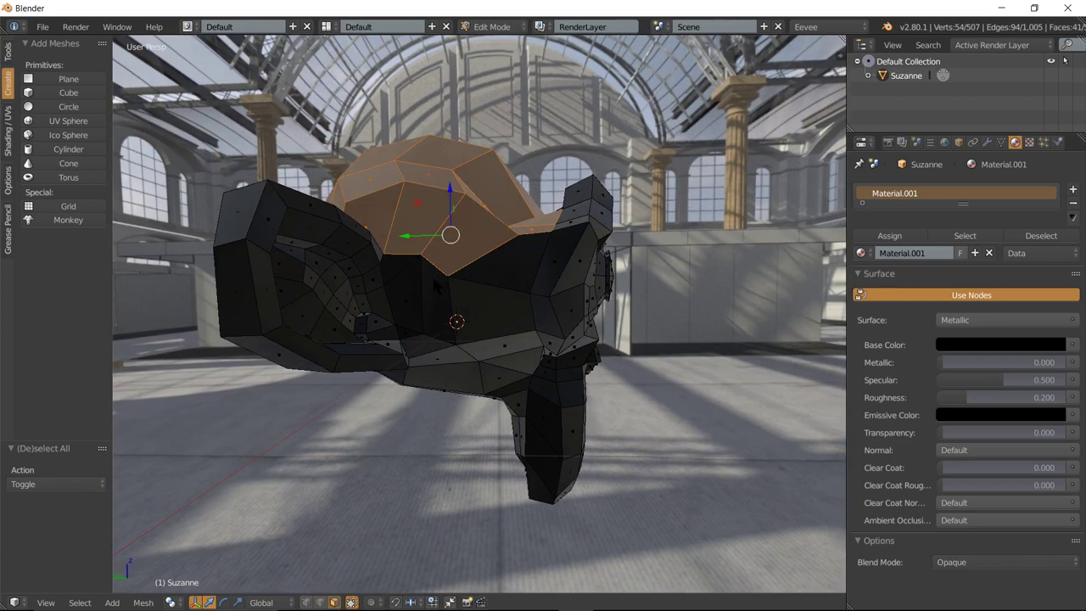
{"action": "left_click_drag", "start_coordinate": [436, 283], "coordinate": [475, 278]}
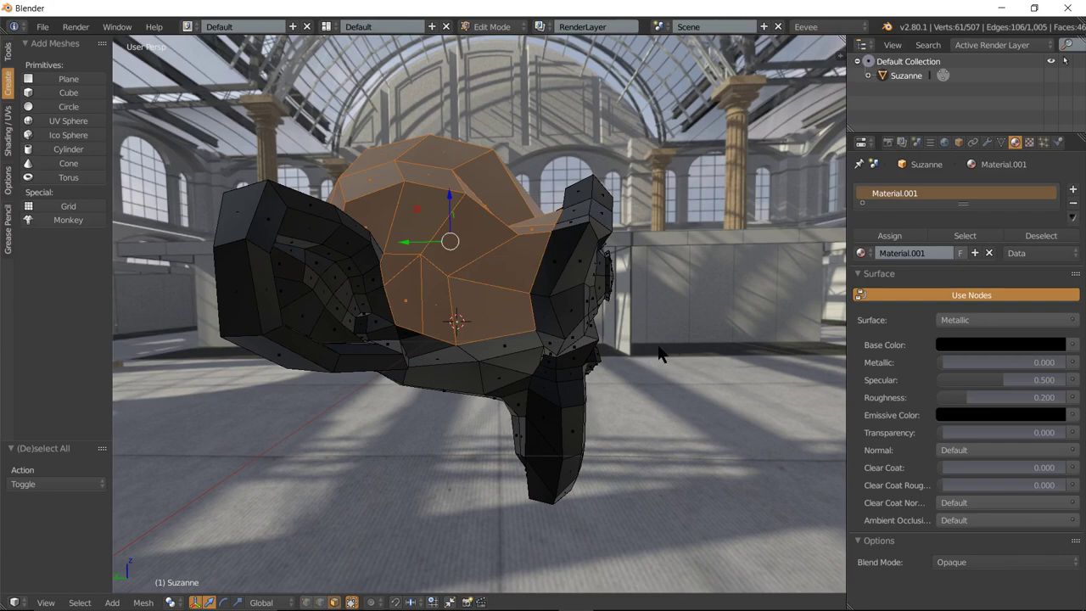
{"action": "mouse_move", "coordinate": [664, 356]}
{"action": "middle_mouse_down"}
{"action": "mouse_move", "coordinate": [447, 338]}
{"action": "mouse_move", "coordinate": [457, 314]}
{"action": "middle_mouse_up"}
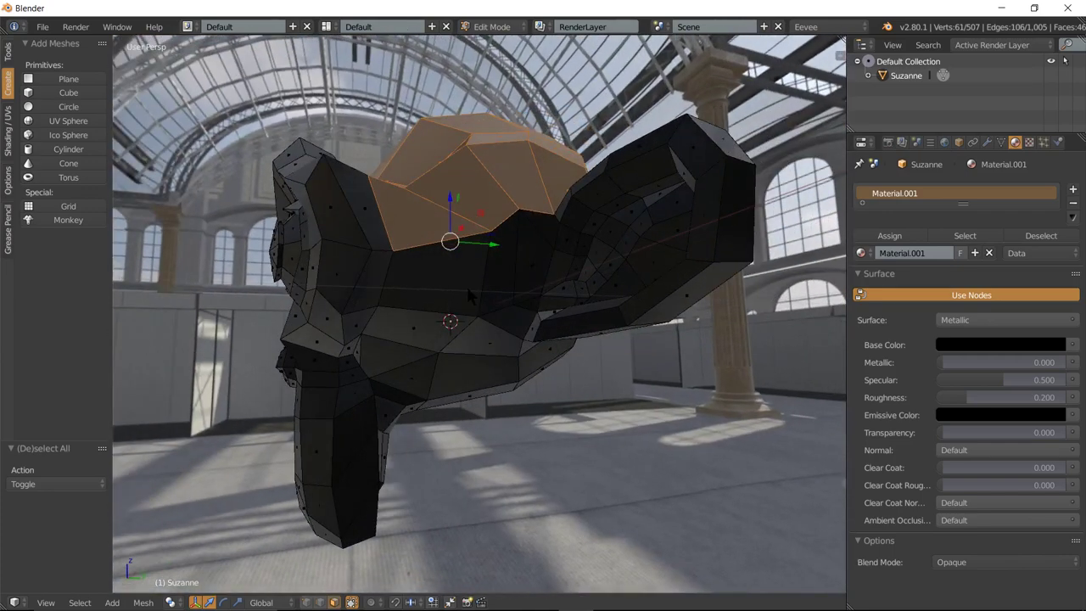
{"action": "left_click_drag", "start_coordinate": [468, 287], "coordinate": [518, 224]}
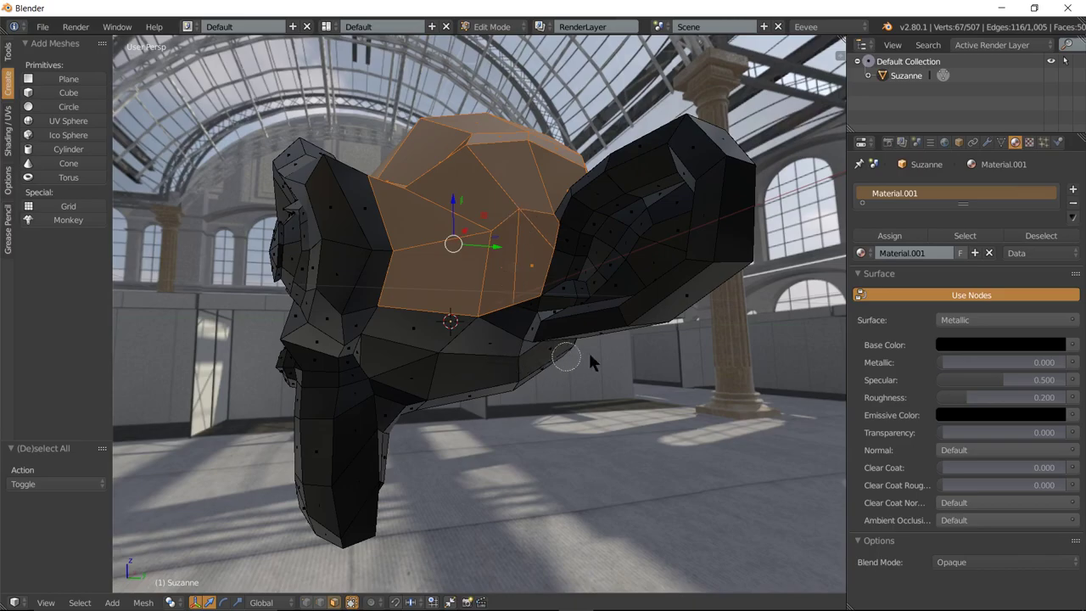
{"action": "mouse_move", "coordinate": [552, 383]}
{"action": "middle_mouse_down"}
{"action": "mouse_move", "coordinate": [632, 354]}
{"action": "mouse_move", "coordinate": [790, 358]}
{"action": "mouse_move", "coordinate": [150, 364]}
{"action": "mouse_move", "coordinate": [189, 376]}
{"action": "mouse_move", "coordinate": [194, 395]}
{"action": "middle_mouse_up"}
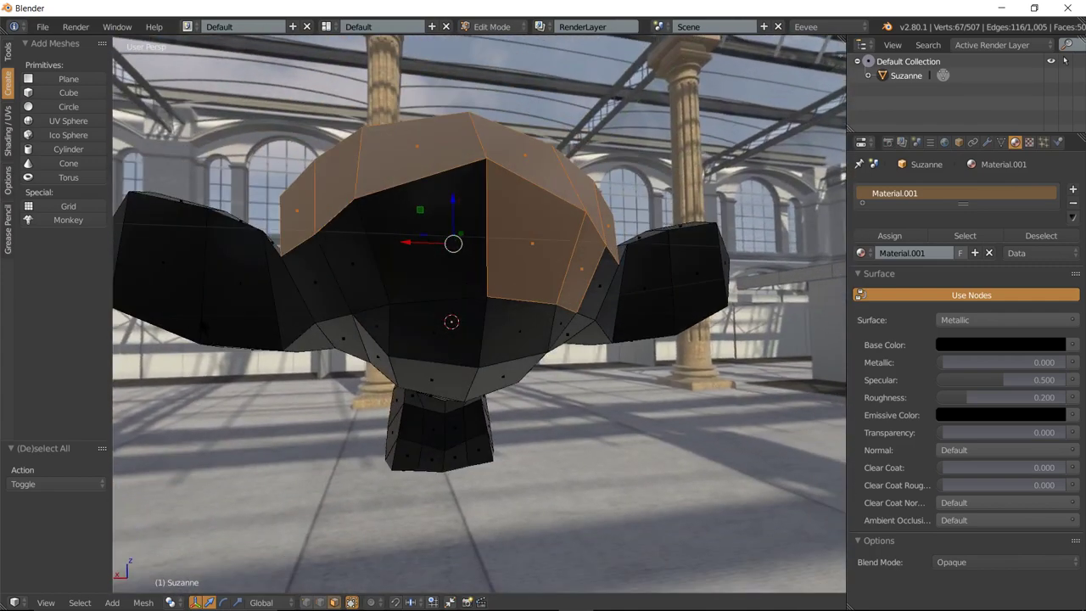
Circle-select further faces from the upper to lower head, then look down on the crown.
{"action": "key", "text": "c"}
{"action": "mouse_move", "coordinate": [384, 225]}
{"action": "left_mouse_down"}
{"action": "mouse_move", "coordinate": [346, 229]}
{"action": "mouse_move", "coordinate": [327, 271]}
{"action": "mouse_move", "coordinate": [382, 310]}
{"action": "mouse_move", "coordinate": [527, 335]}
{"action": "mouse_move", "coordinate": [569, 328]}
{"action": "mouse_move", "coordinate": [577, 301]}
{"action": "left_mouse_up"}
{"action": "mouse_move", "coordinate": [440, 332]}
{"action": "left_mouse_down"}
{"action": "mouse_move", "coordinate": [371, 344]}
{"action": "mouse_move", "coordinate": [504, 356]}
{"action": "left_mouse_up"}
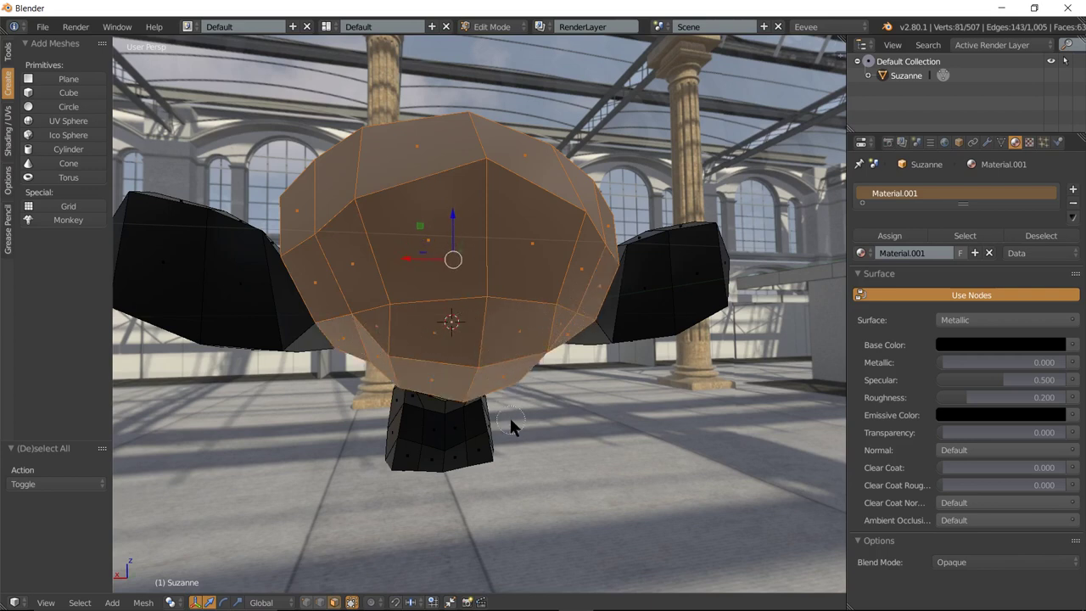
{"action": "middle_click_drag", "start_coordinate": [538, 431], "coordinate": [493, 295]}
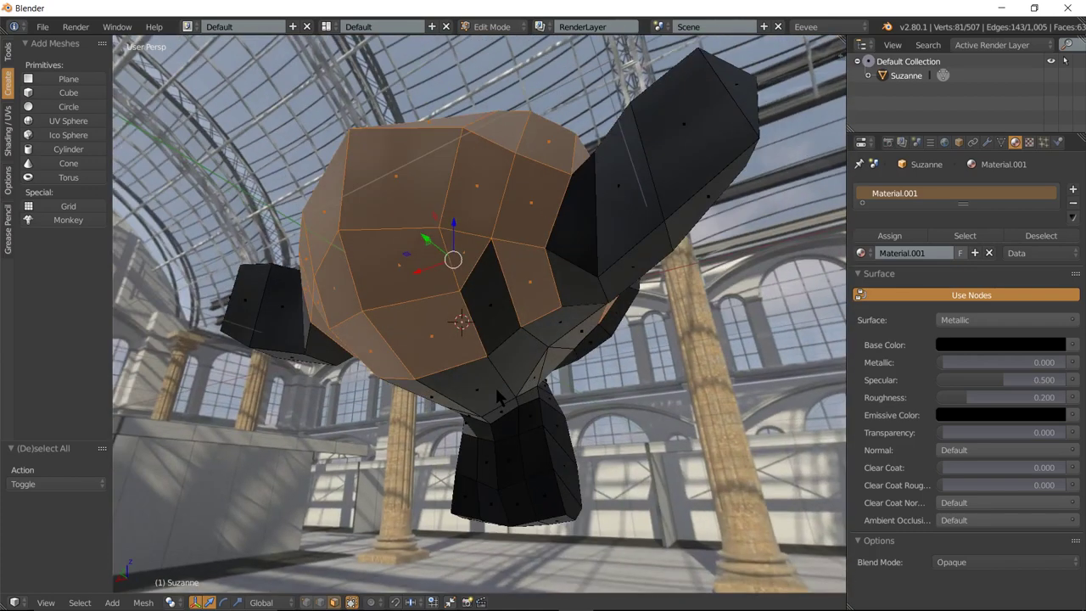
{"action": "left_click", "coordinate": [495, 304]}
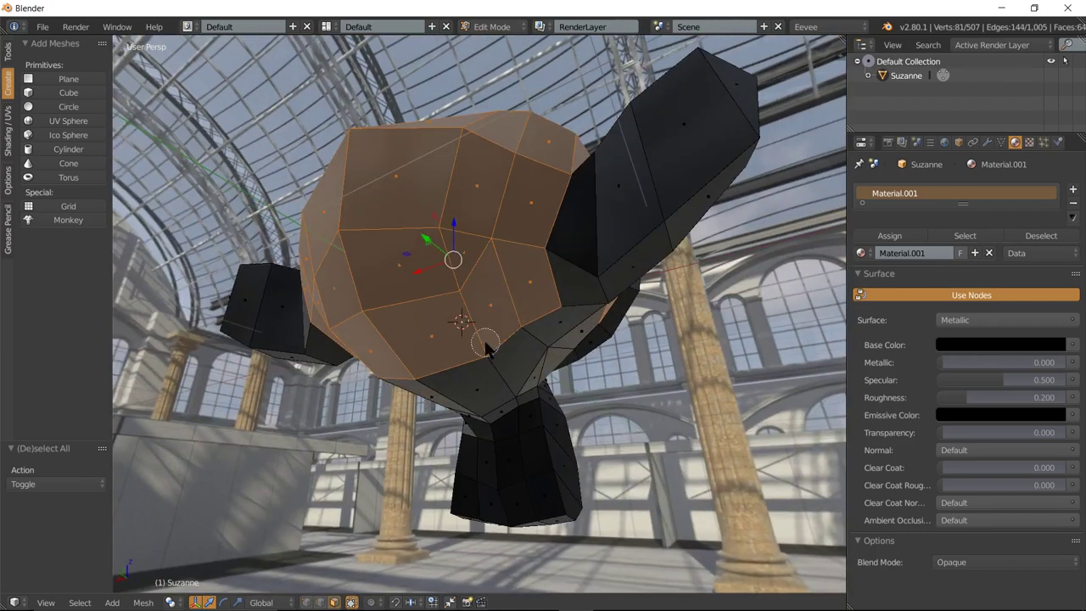
{"action": "mouse_move", "coordinate": [453, 360]}
{"action": "middle_mouse_down"}
{"action": "mouse_move", "coordinate": [776, 397]}
{"action": "mouse_move", "coordinate": [829, 385]}
{"action": "mouse_move", "coordinate": [751, 415]}
{"action": "mouse_move", "coordinate": [758, 383]}
{"action": "mouse_move", "coordinate": [761, 392]}
{"action": "middle_mouse_up"}
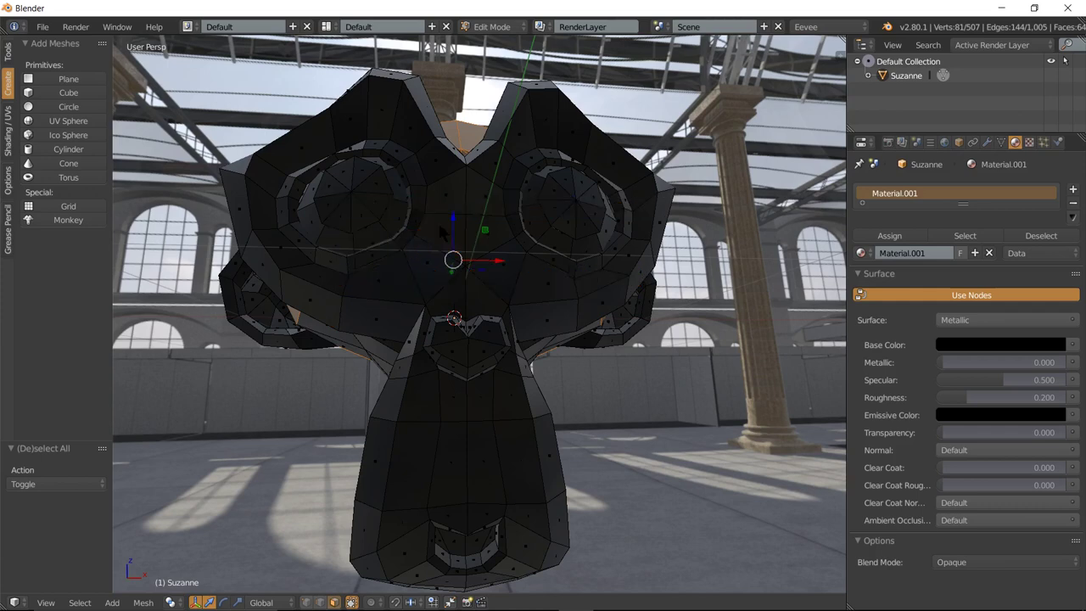
{"action": "middle_click_drag", "start_coordinate": [487, 228], "coordinate": [474, 292]}
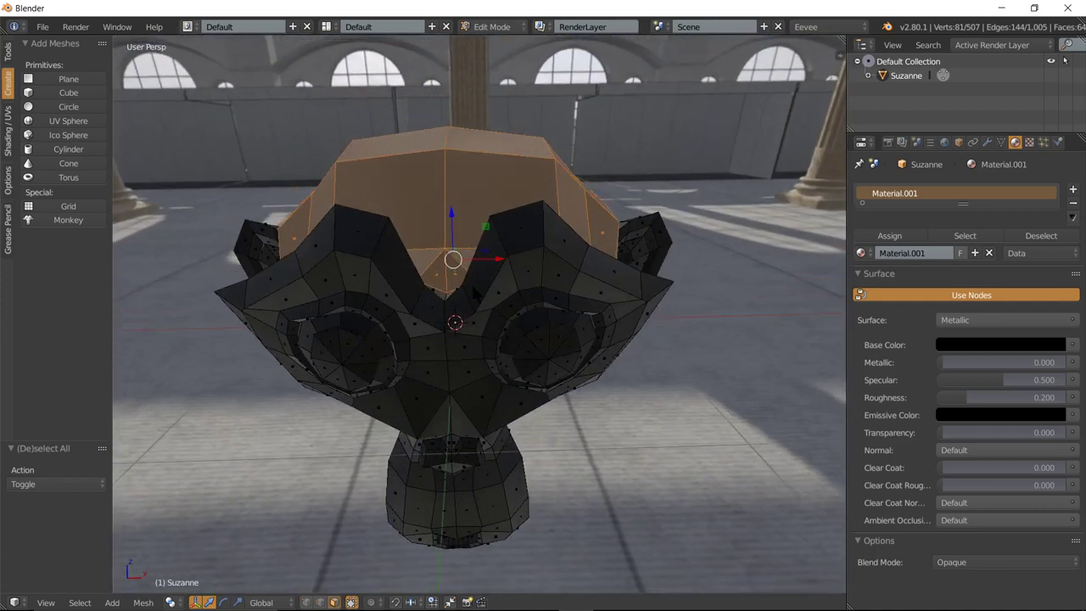
Duplicate the selected head faces in place and separate them into their own object.
{"action": "key", "text": "shift+d"}
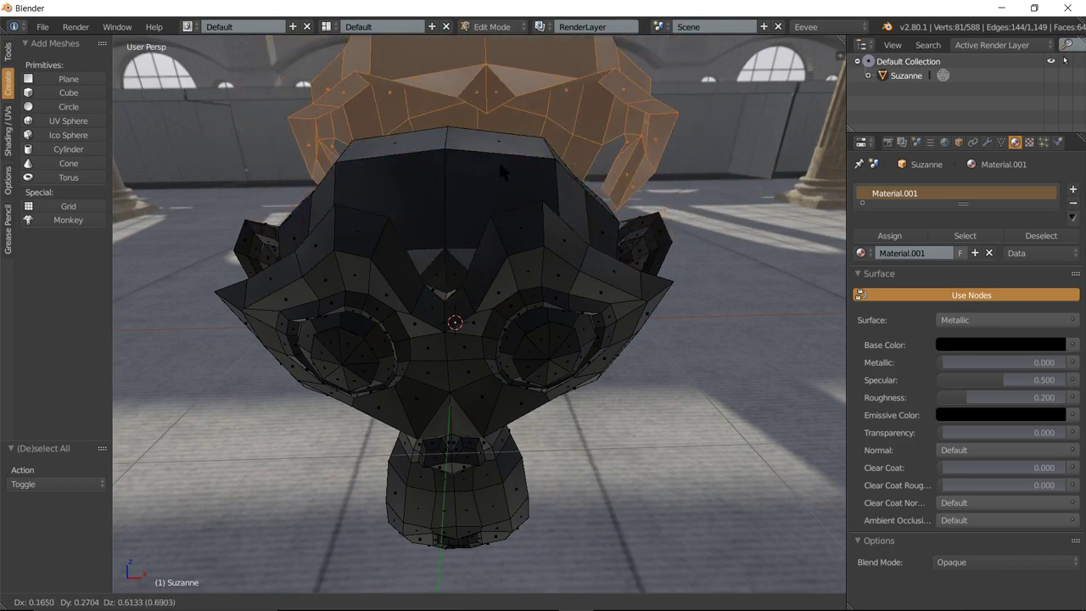
{"action": "right_click", "coordinate": [491, 168]}
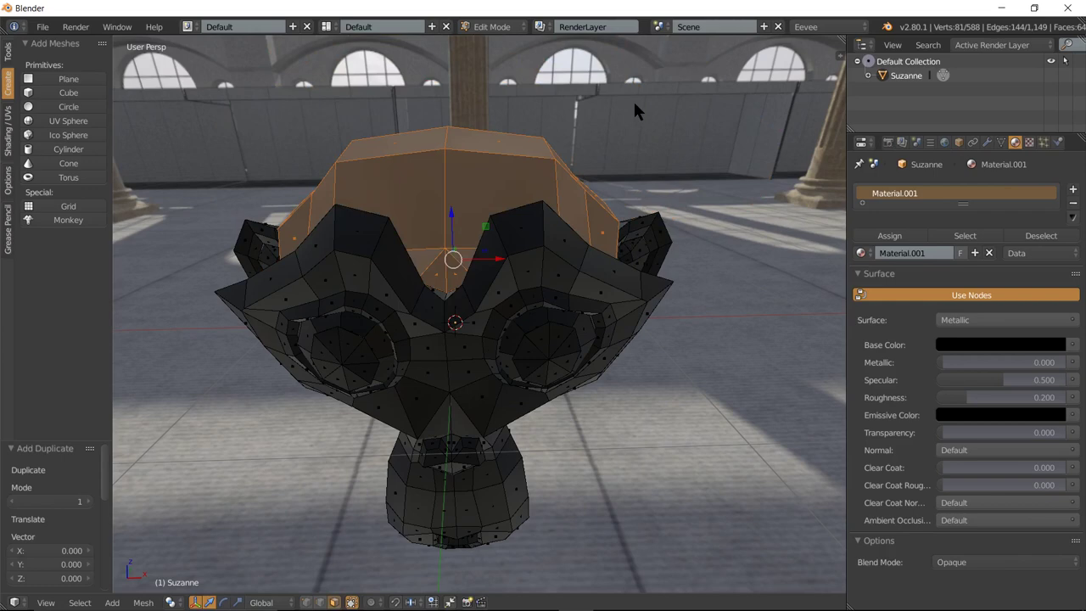
{"action": "key", "text": "p"}
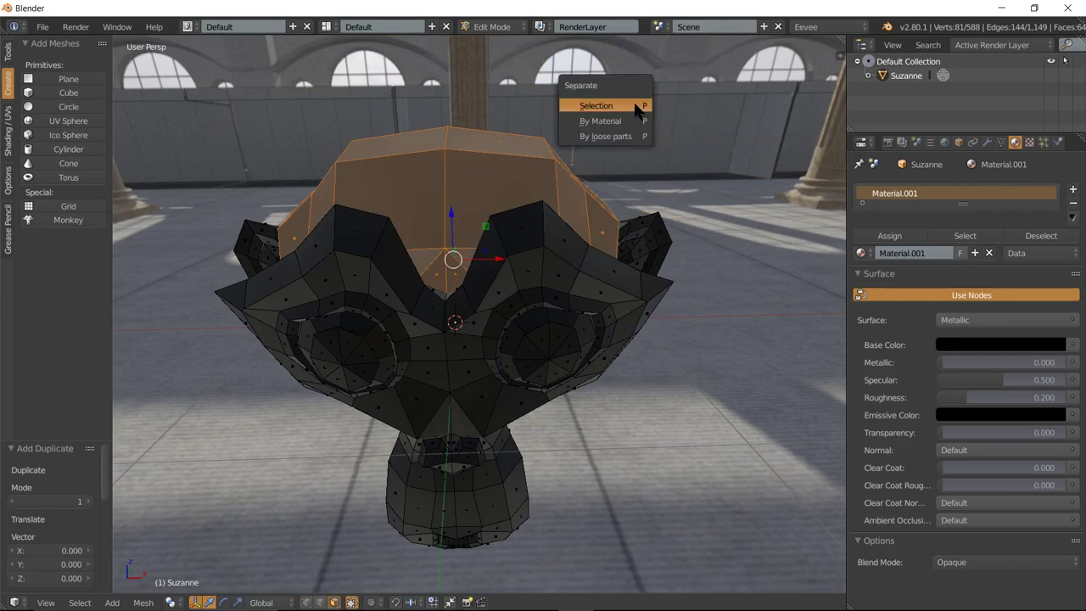
{"action": "left_click", "coordinate": [635, 105]}
{"action": "key", "text": "Tab"}
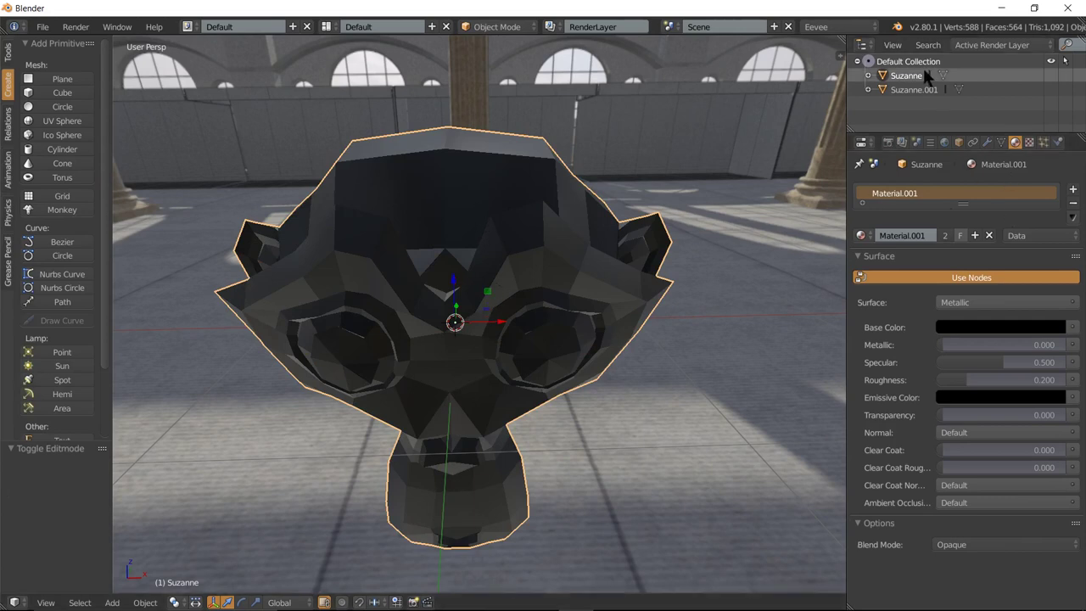
Rename the separated Suzanne.001 object to 'Scalp', then reselect Suzanne in front view.
{"action": "double_click", "coordinate": [914, 88]}
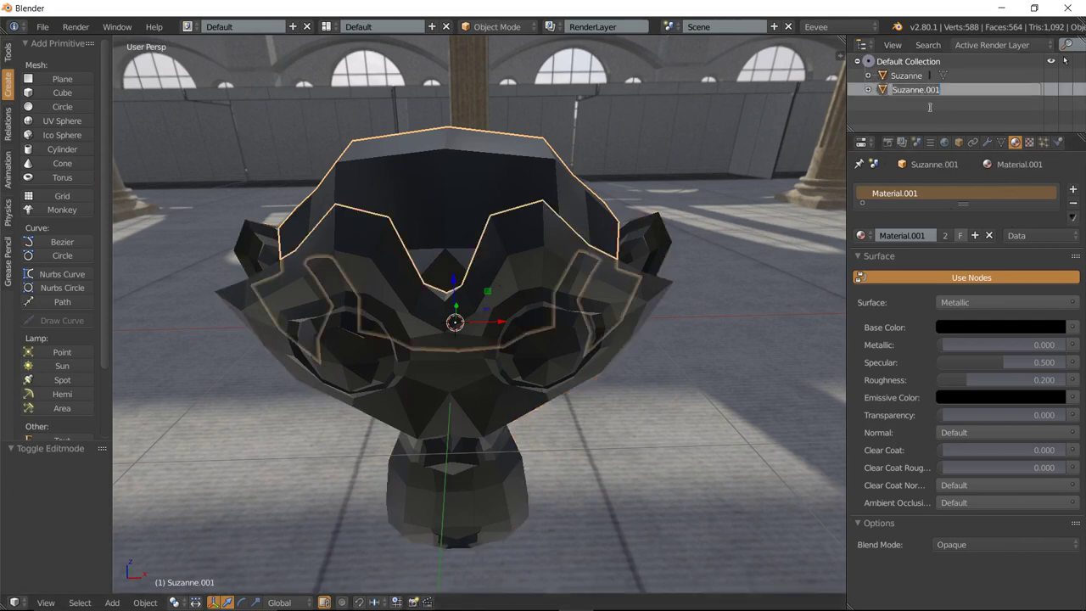
{"action": "type", "text": "Scalp"}
{"action": "key", "text": "Return"}
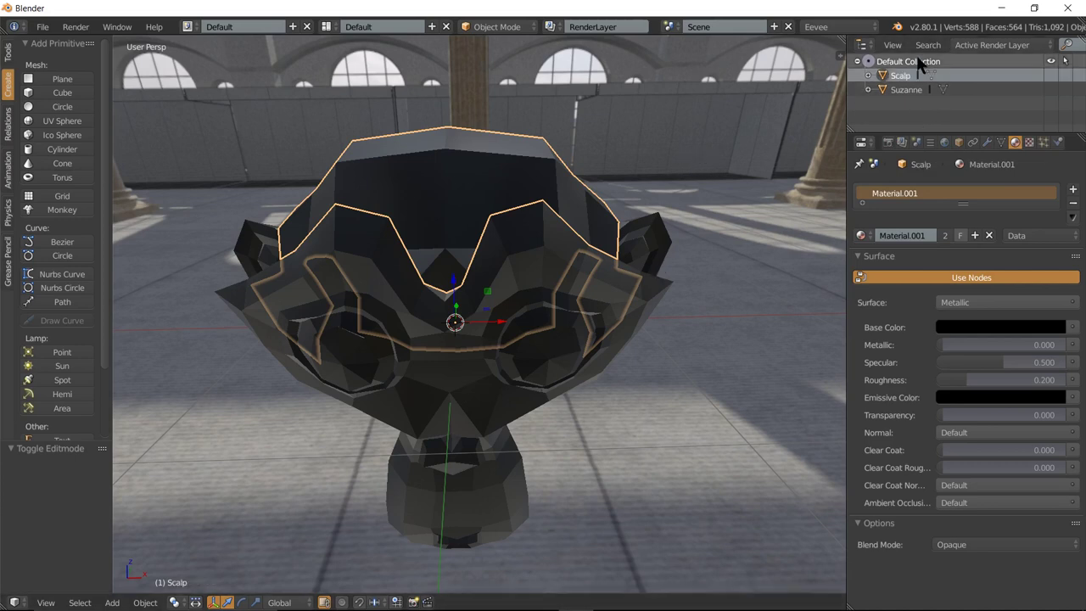
{"action": "left_click", "coordinate": [913, 88]}
{"action": "key", "text": "KP_1"}
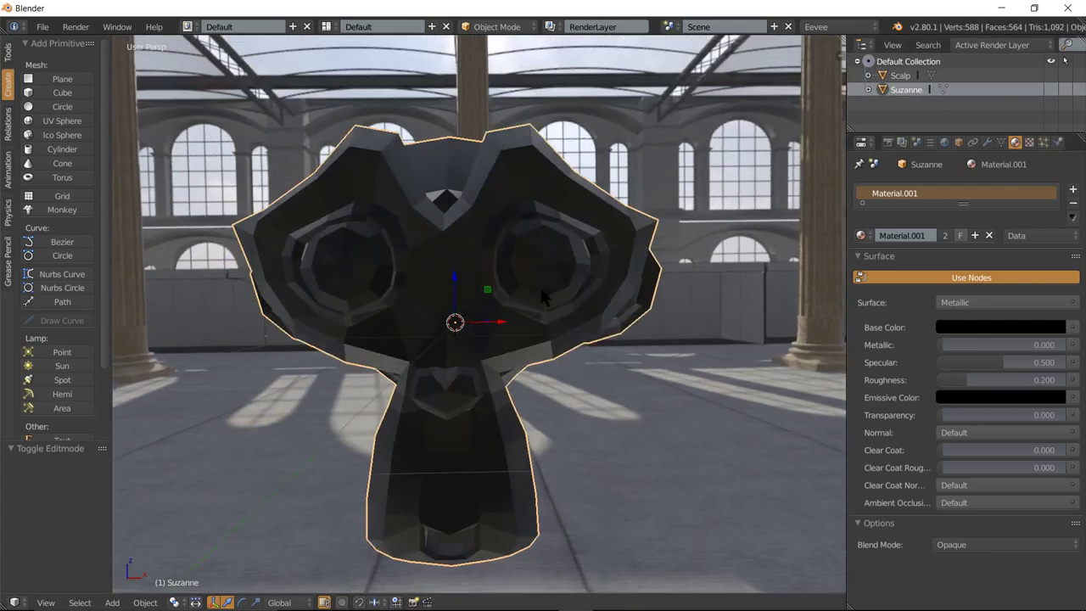
{"action": "middle_click_drag", "start_coordinate": [541, 297], "coordinate": [416, 259]}
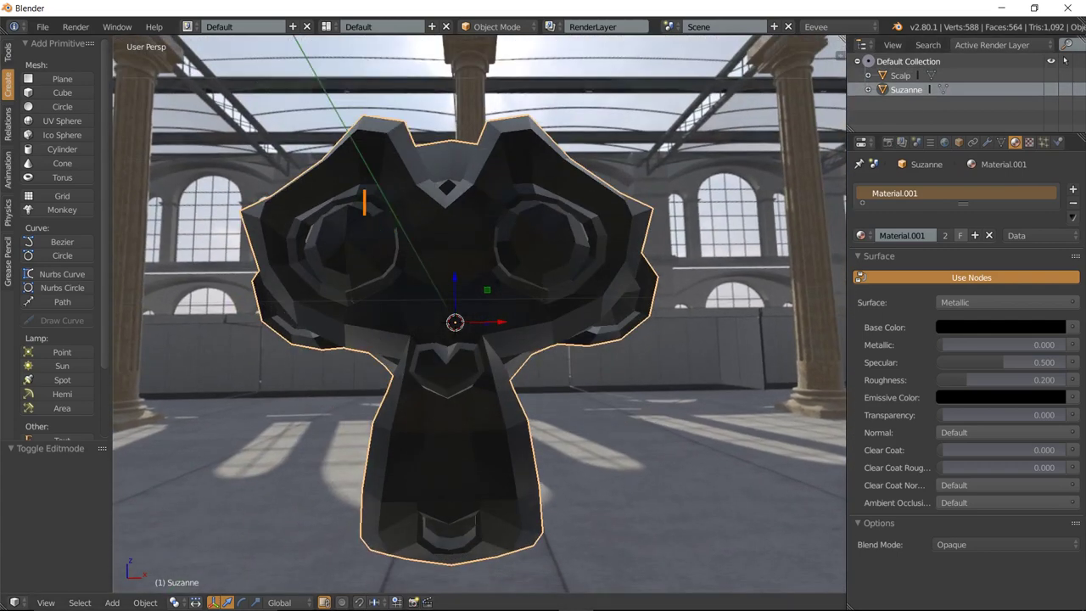
Apply a level-2 Subdivision Surface modifier to Suzanne and set her shading to Smooth.
{"action": "type", "text": "Sorry got "}
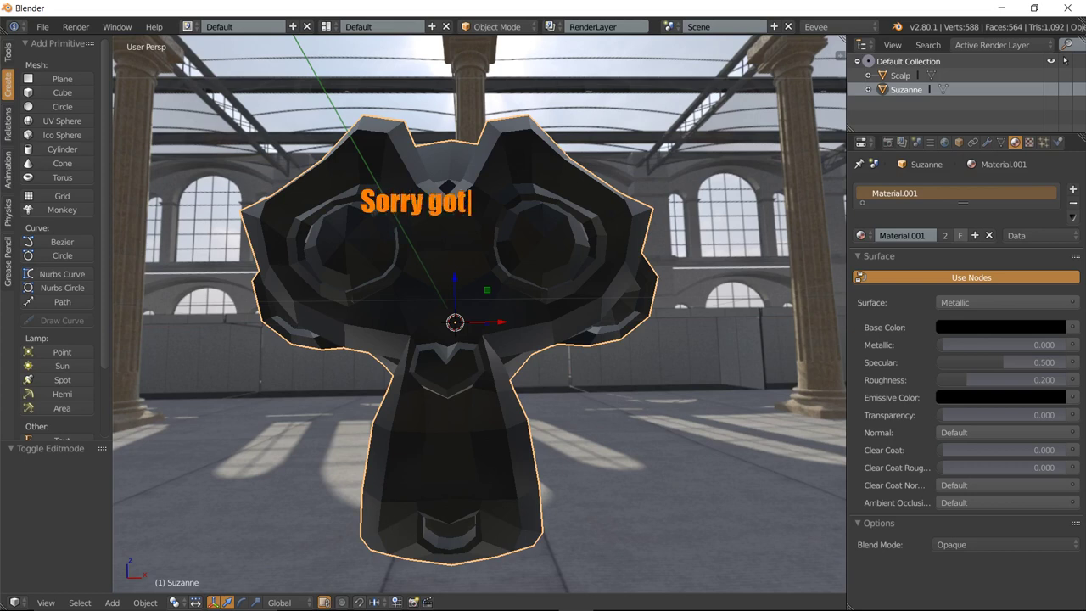
{"action": "type", "text": "to ma"}
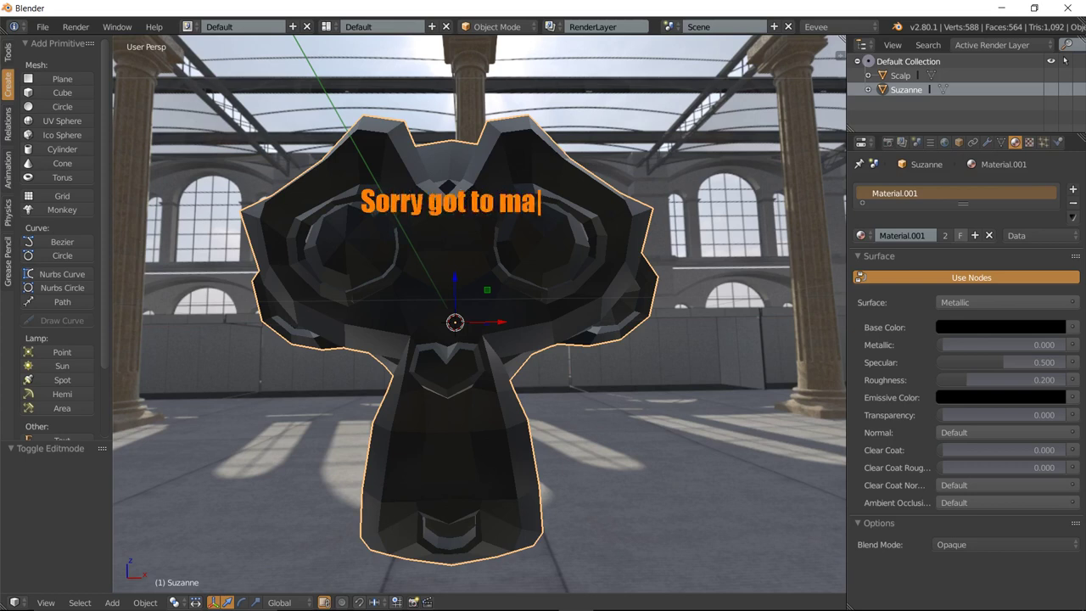
{"action": "type", "text": "ke her prett"}
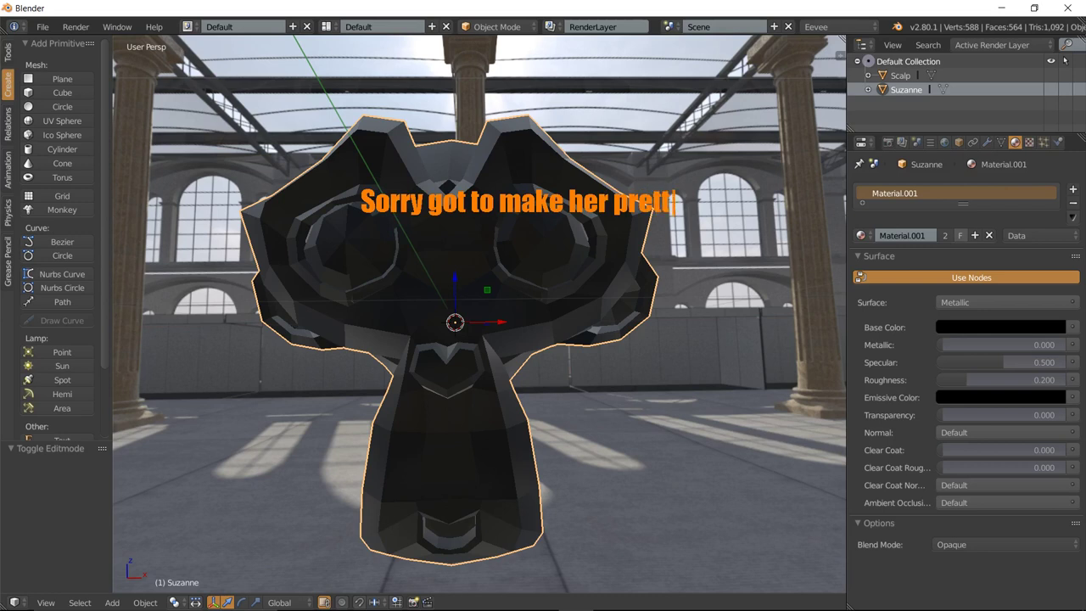
{"action": "type", "text": "y"}
{"action": "key", "text": "Return"}
{"action": "left_click", "coordinate": [987, 142]}
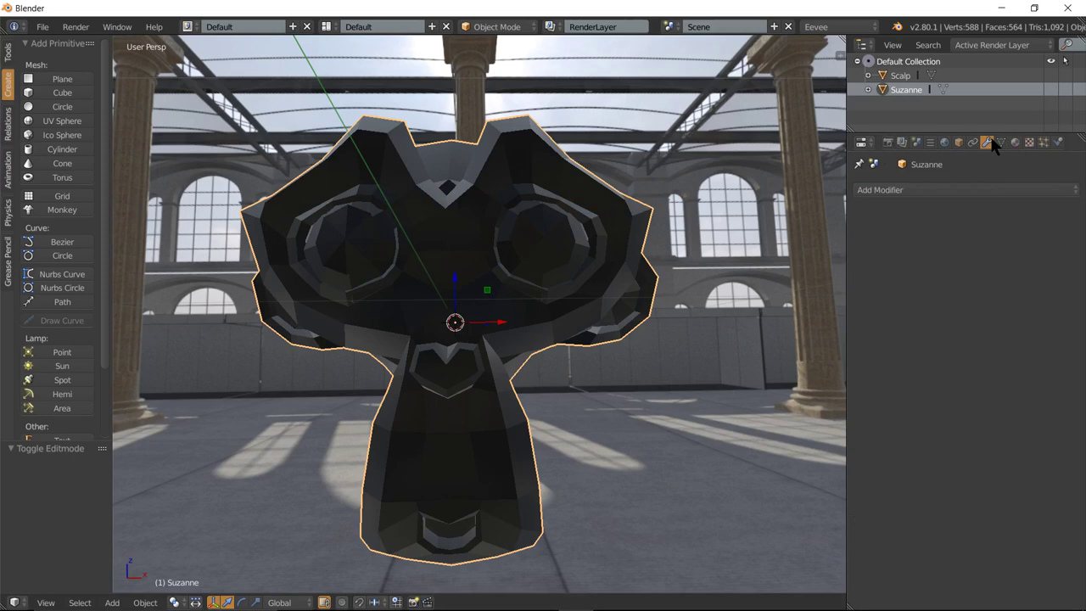
{"action": "left_click", "coordinate": [906, 190]}
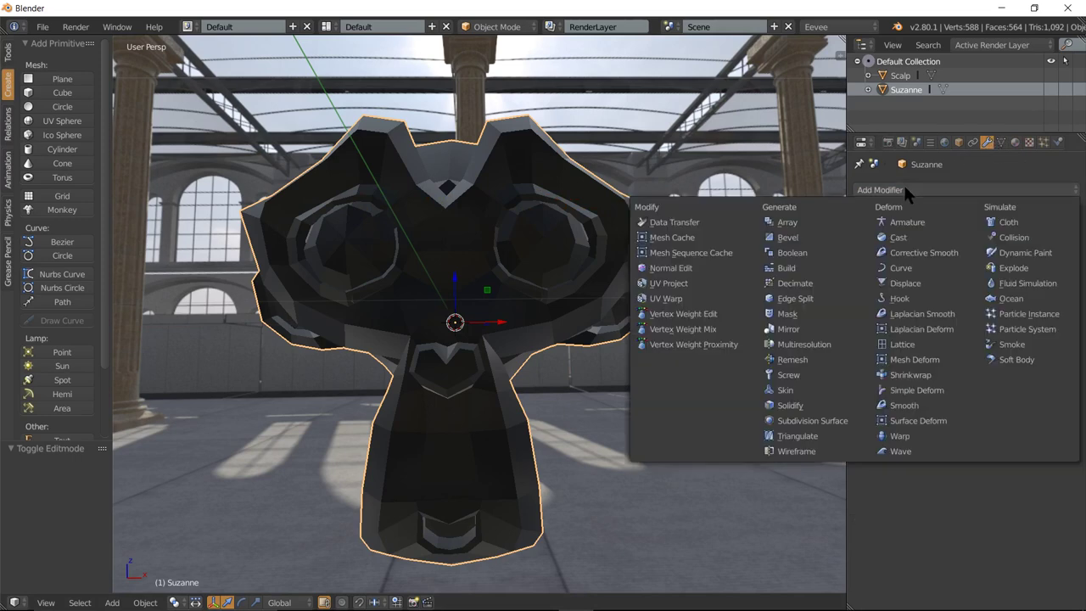
{"action": "left_click", "coordinate": [819, 420]}
{"action": "left_click", "coordinate": [956, 282]}
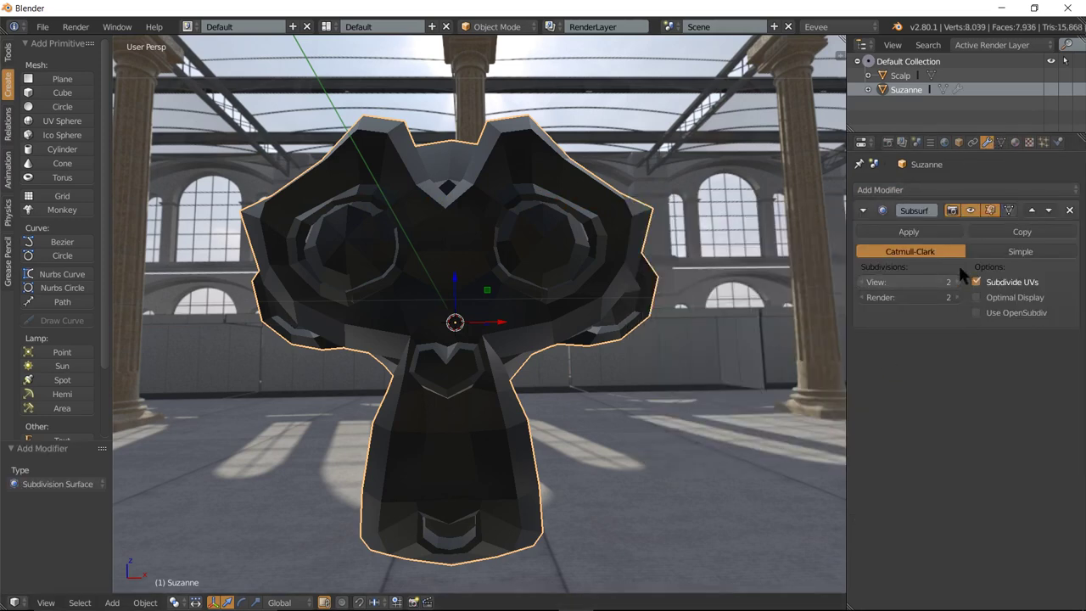
{"action": "left_click", "coordinate": [928, 231]}
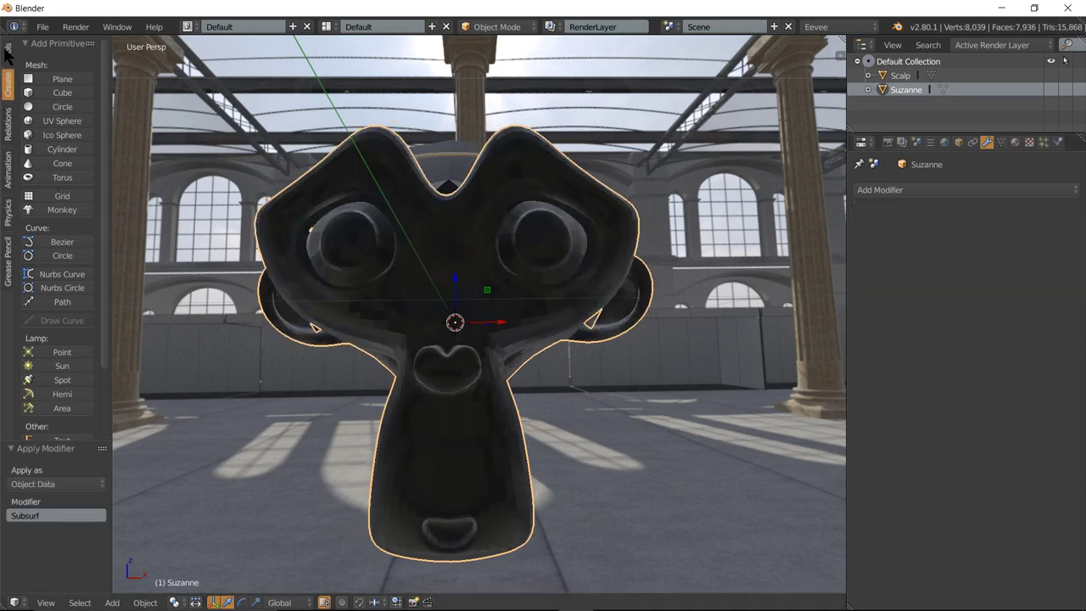
{"action": "left_click", "coordinate": [8, 52]}
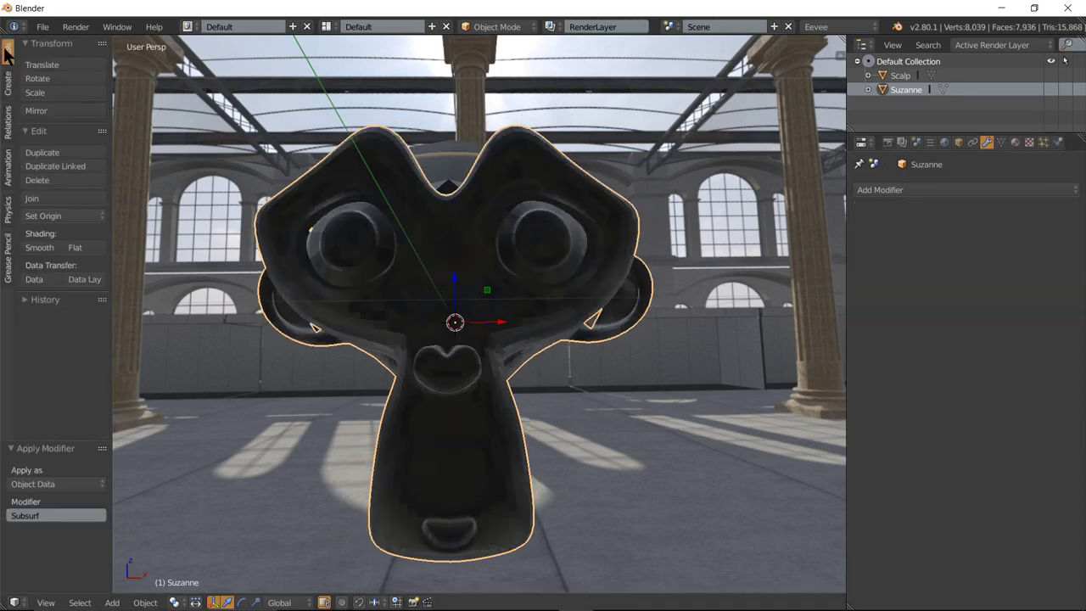
{"action": "left_click", "coordinate": [40, 247]}
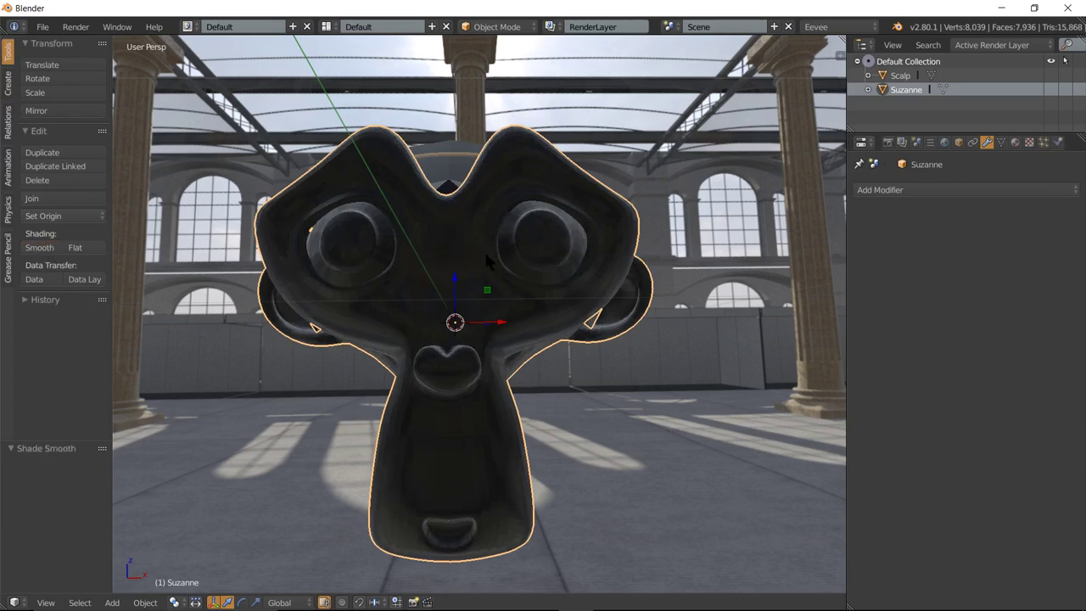
Select both eyes in Edit Mode and rename the black material to 'Face'.
{"action": "key", "text": "Tab"}
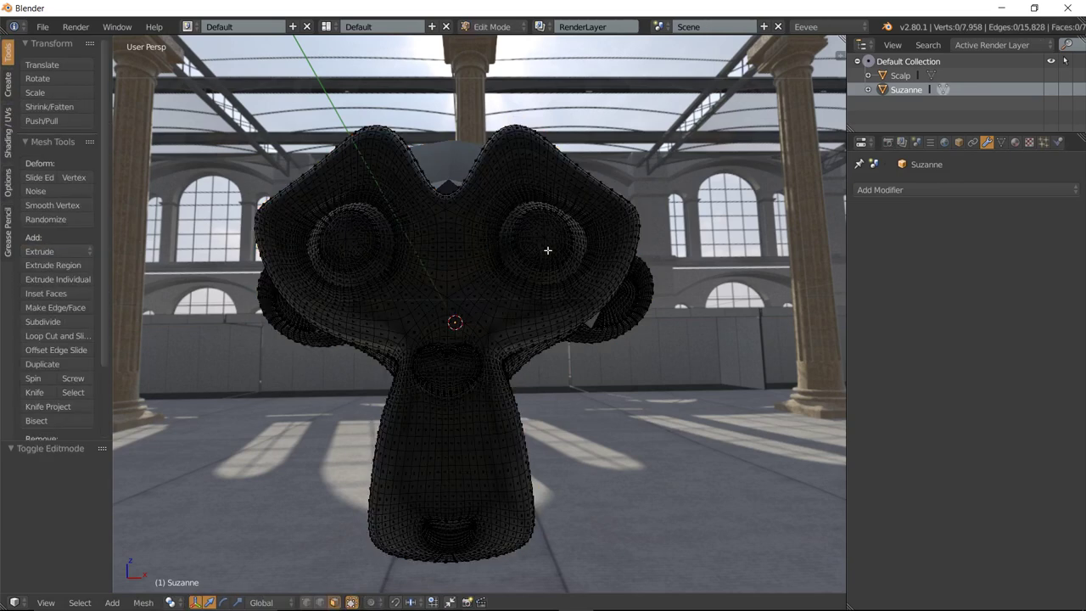
{"action": "key", "text": "l"}
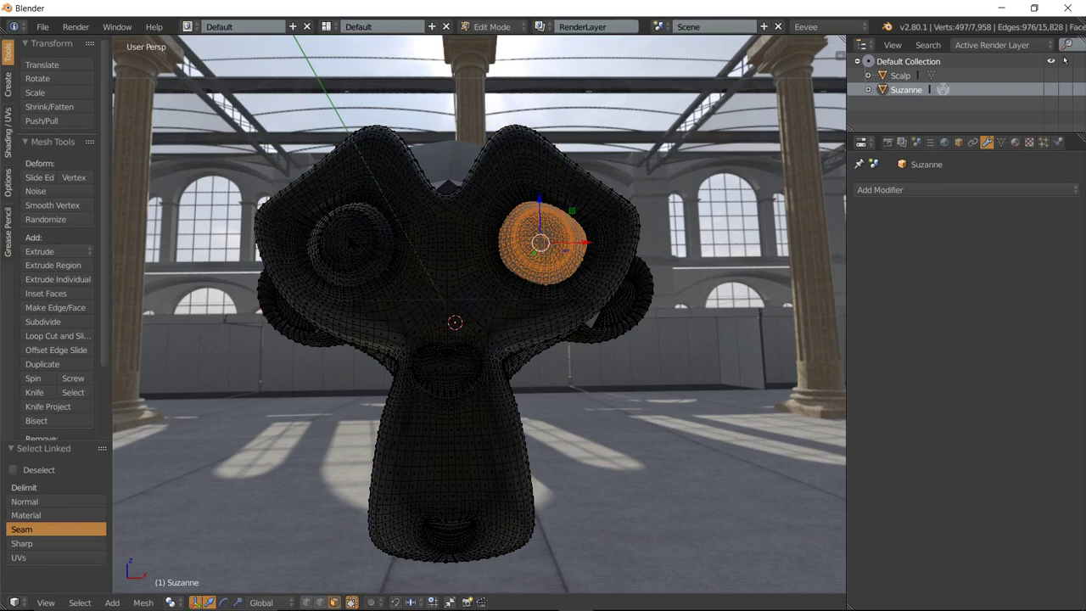
{"action": "key", "text": "l"}
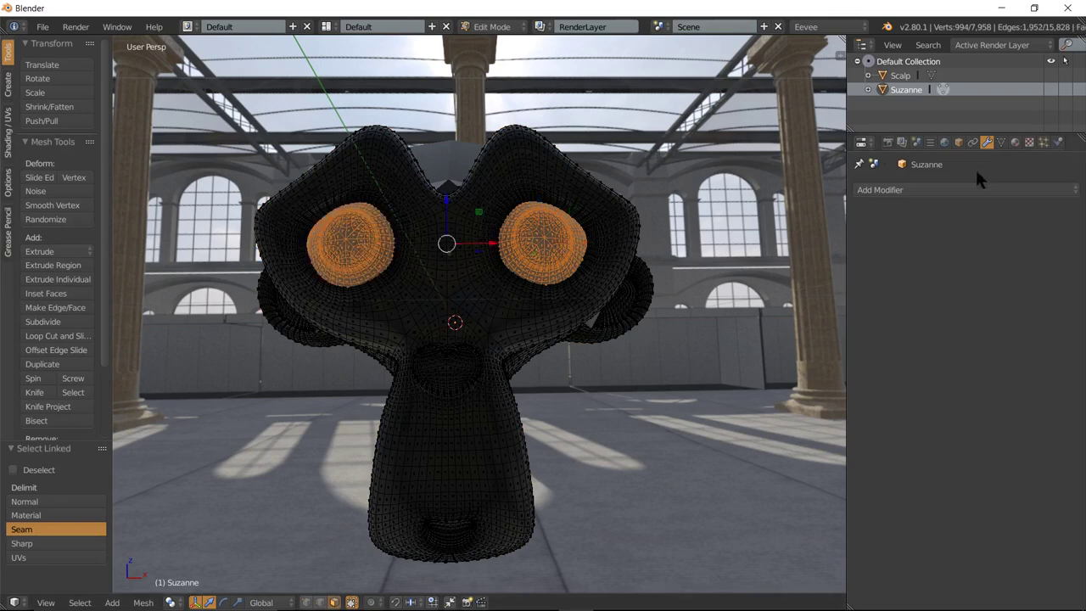
{"action": "left_click", "coordinate": [1014, 143]}
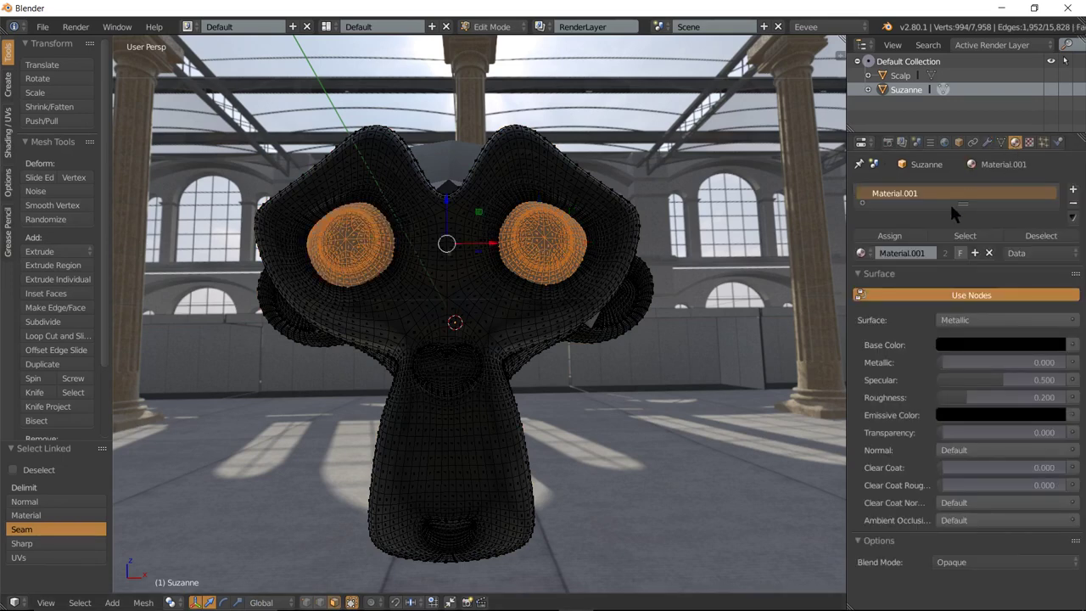
{"action": "double_click", "coordinate": [907, 194]}
{"action": "type", "text": "Face"}
{"action": "key", "text": "Return"}
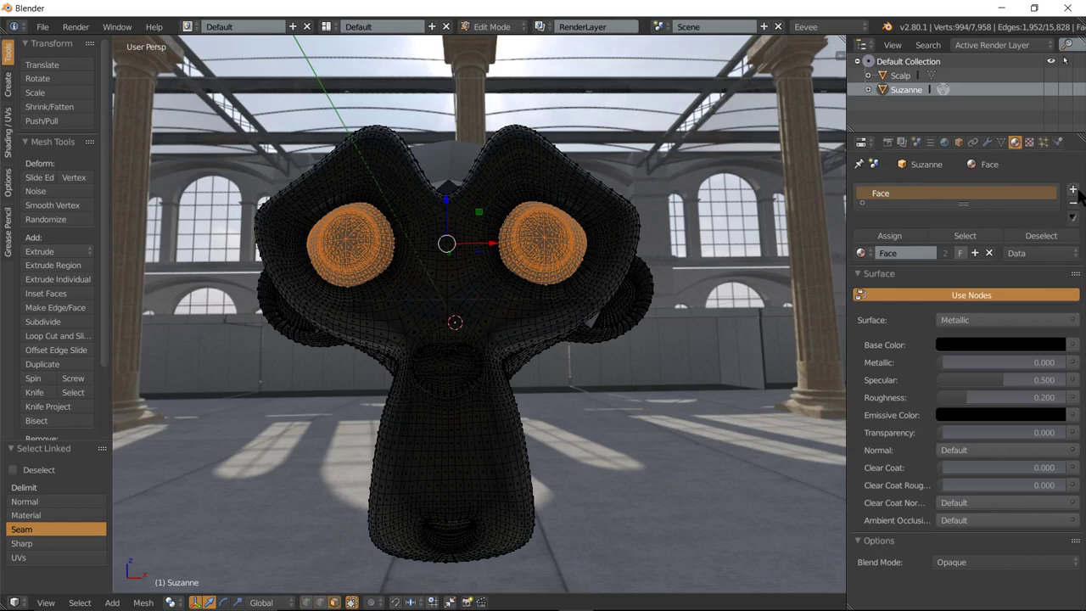
Add a second material slot with a new material 'Eyes' assigned to the eye faces.
{"action": "left_click", "coordinate": [1078, 192]}
{"action": "left_click", "coordinate": [916, 286]}
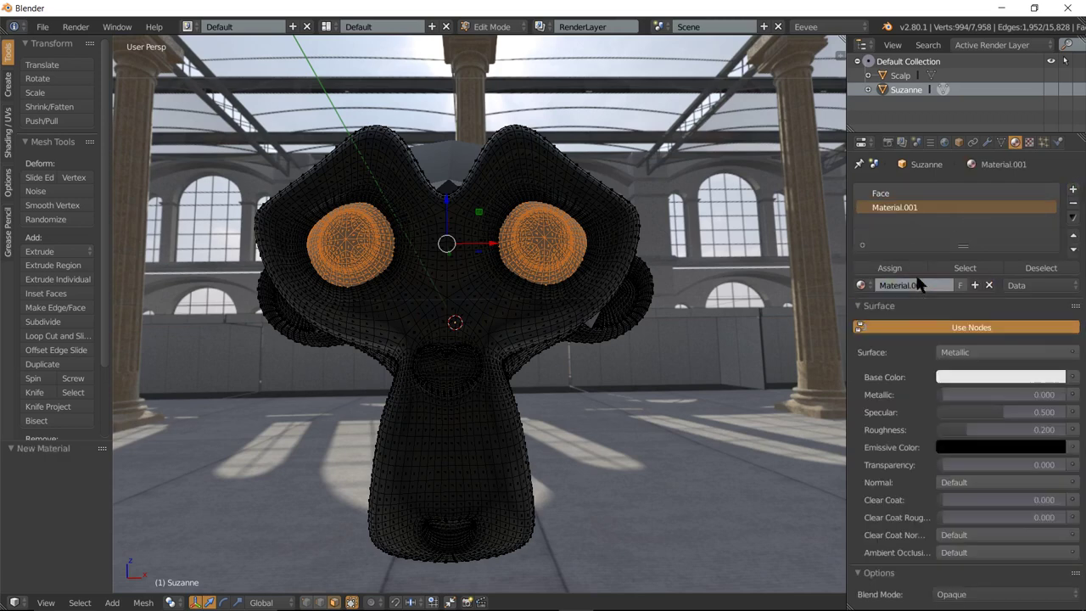
{"action": "double_click", "coordinate": [898, 208]}
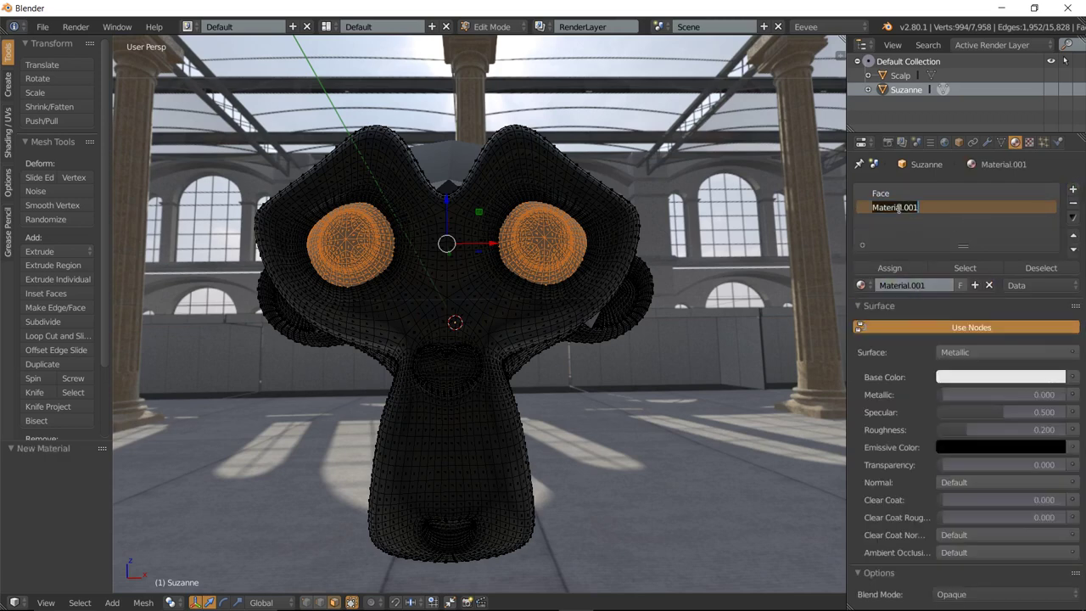
{"action": "type", "text": "Eyes"}
{"action": "key", "text": "Return"}
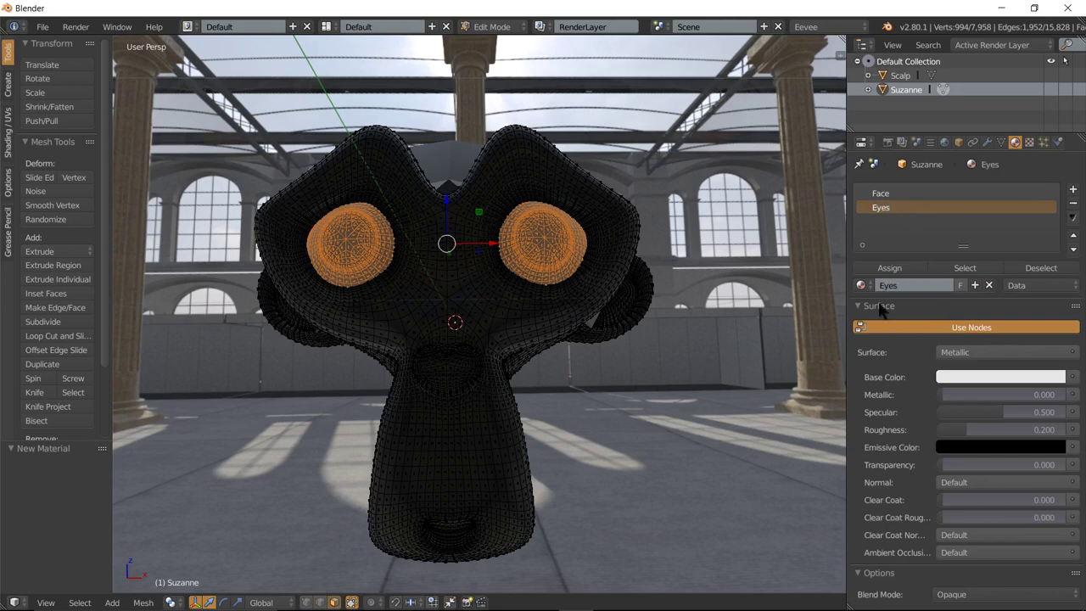
{"action": "left_click", "coordinate": [886, 270]}
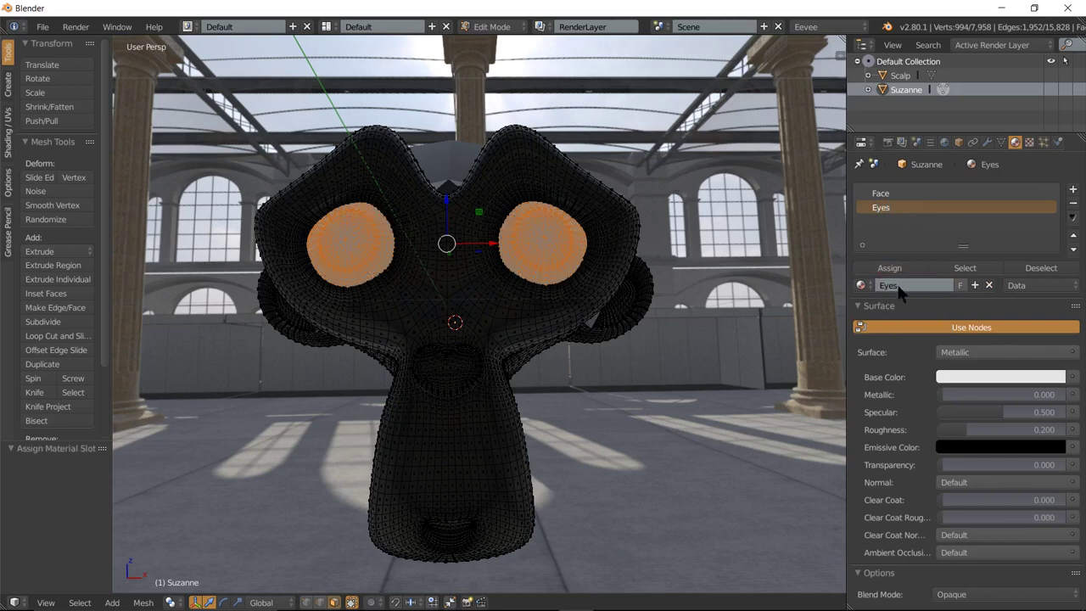
Give the Eyes material an orange base colour, Metallic 1.000, Specular 0, and exit Edit Mode.
{"action": "left_click", "coordinate": [962, 379]}
{"action": "left_click", "coordinate": [975, 245]}
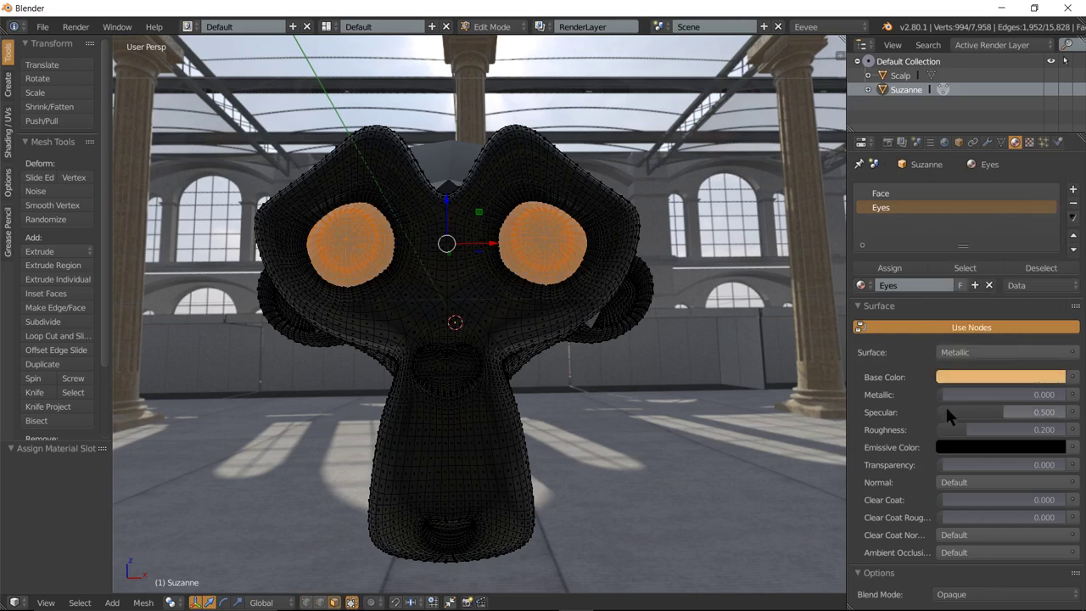
{"action": "left_click_drag", "start_coordinate": [950, 395], "coordinate": [1066, 395]}
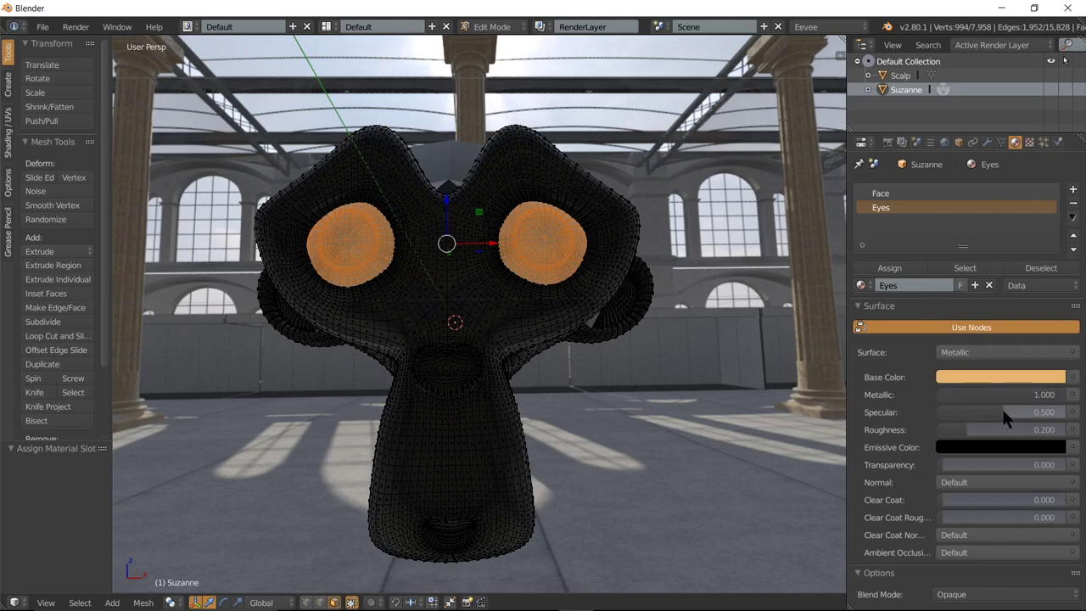
{"action": "left_click_drag", "start_coordinate": [1001, 411], "coordinate": [941, 412]}
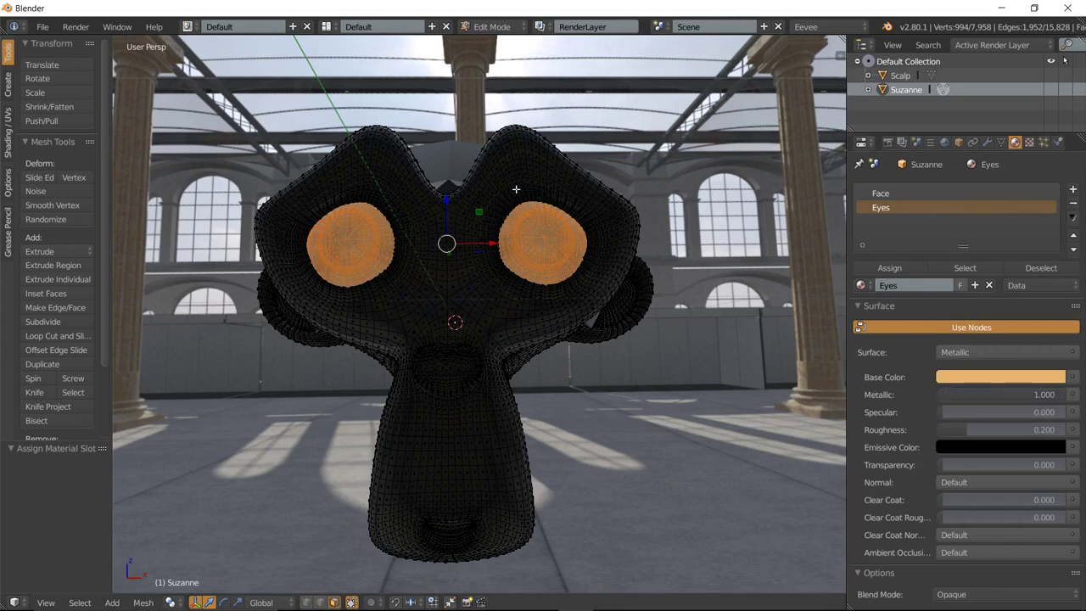
{"action": "key", "text": "Tab"}
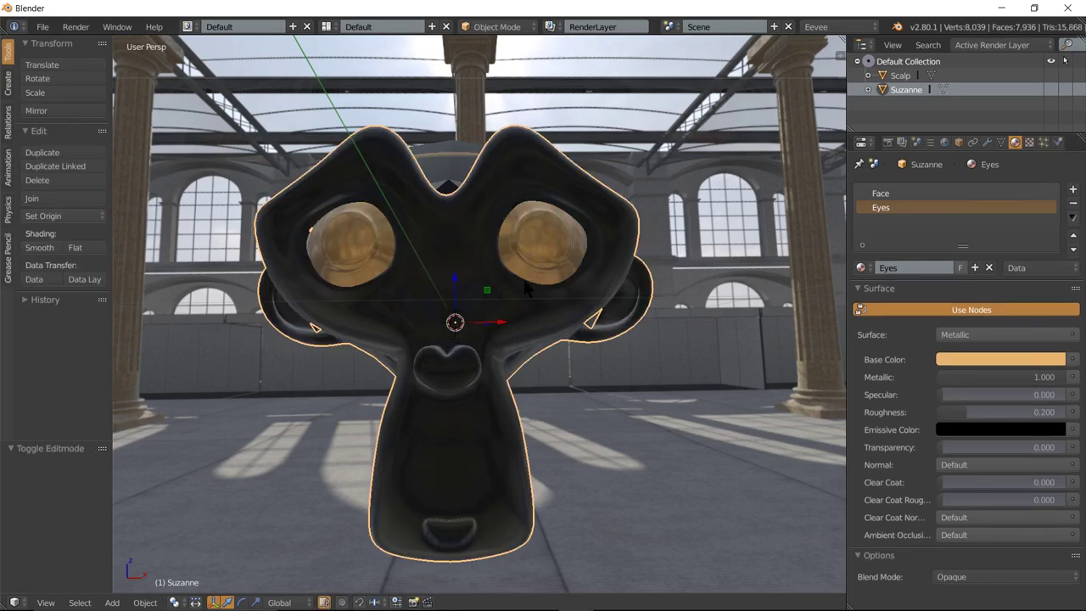
Set the Face material to Specular 1.000 and Roughness 0.000 for mirror gloss.
{"action": "mouse_move", "coordinate": [528, 290]}
{"action": "middle_mouse_down"}
{"action": "mouse_move", "coordinate": [576, 284]}
{"action": "mouse_move", "coordinate": [522, 267]}
{"action": "middle_mouse_up"}
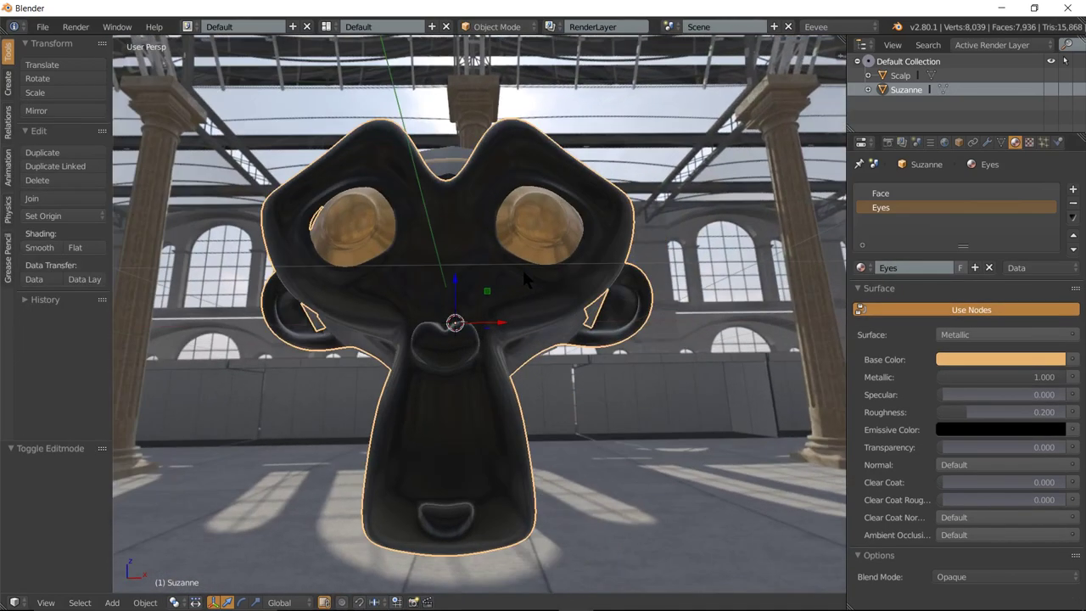
{"action": "left_click", "coordinate": [879, 197]}
{"action": "left_click", "coordinate": [948, 394]}
{"action": "type", "text": "1"}
{"action": "key", "text": "Return"}
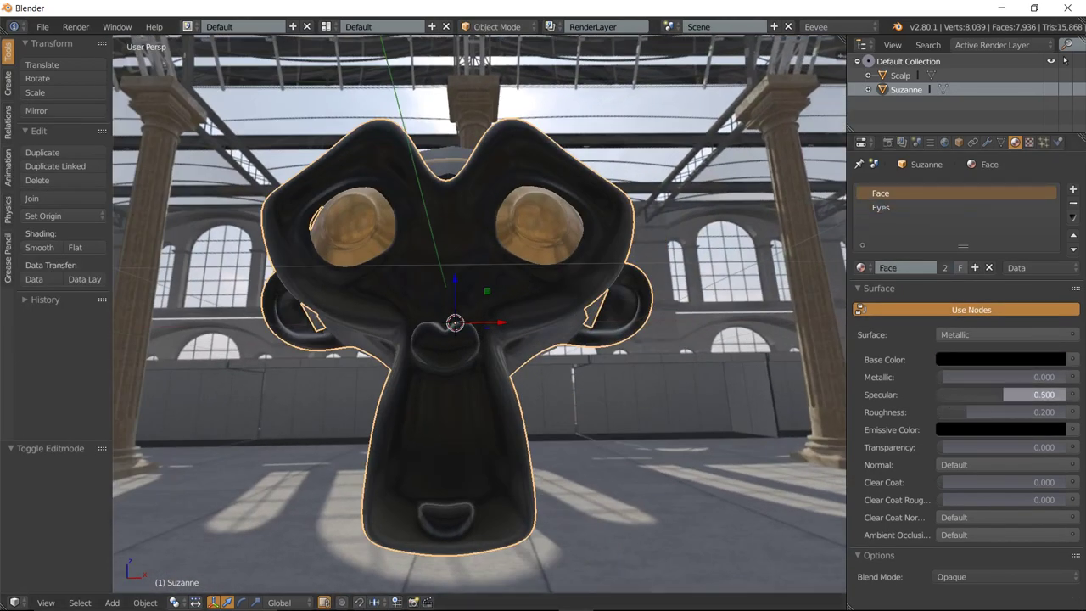
{"action": "left_click_drag", "start_coordinate": [968, 411], "coordinate": [882, 410]}
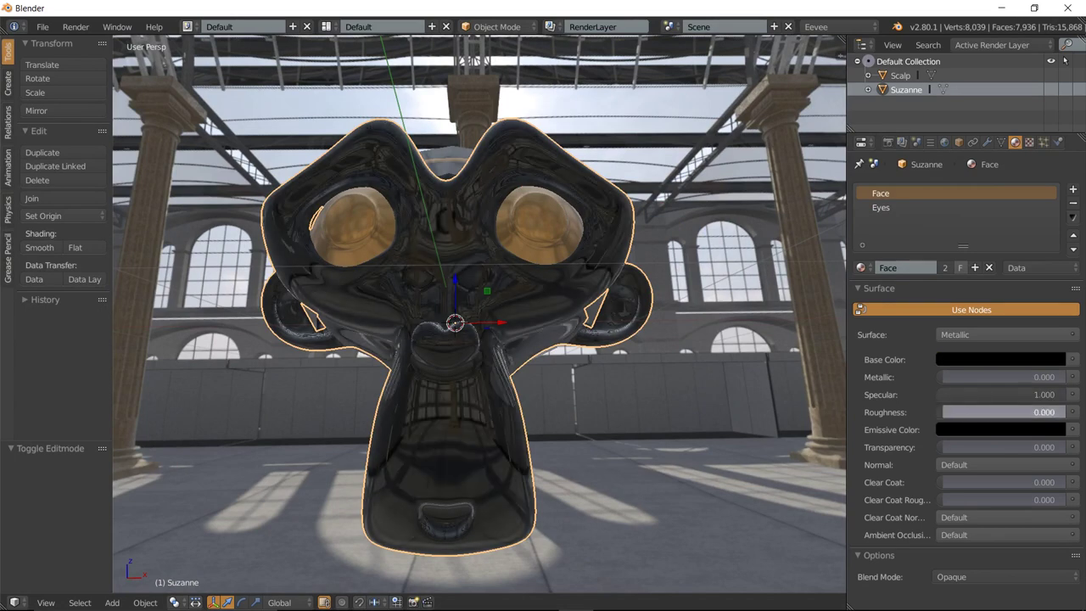
Zoom around the glossy head, then bring up the viewport's view settings sidebar.
{"action": "scroll", "coordinate": [506, 263], "scroll_direction": "up", "scroll_amount": 3}
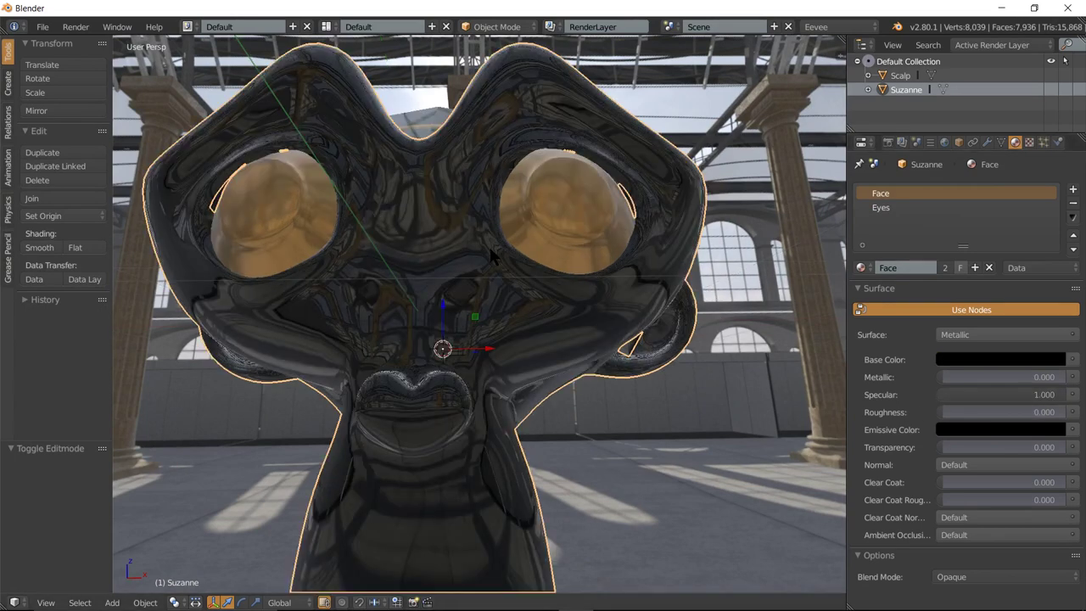
{"action": "scroll", "coordinate": [503, 261], "scroll_direction": "down", "scroll_amount": 7}
{"action": "scroll", "coordinate": [496, 259], "scroll_direction": "up", "scroll_amount": 9}
{"action": "scroll", "coordinate": [490, 255], "scroll_direction": "down", "scroll_amount": 7}
{"action": "scroll", "coordinate": [491, 253], "scroll_direction": "up", "scroll_amount": 6}
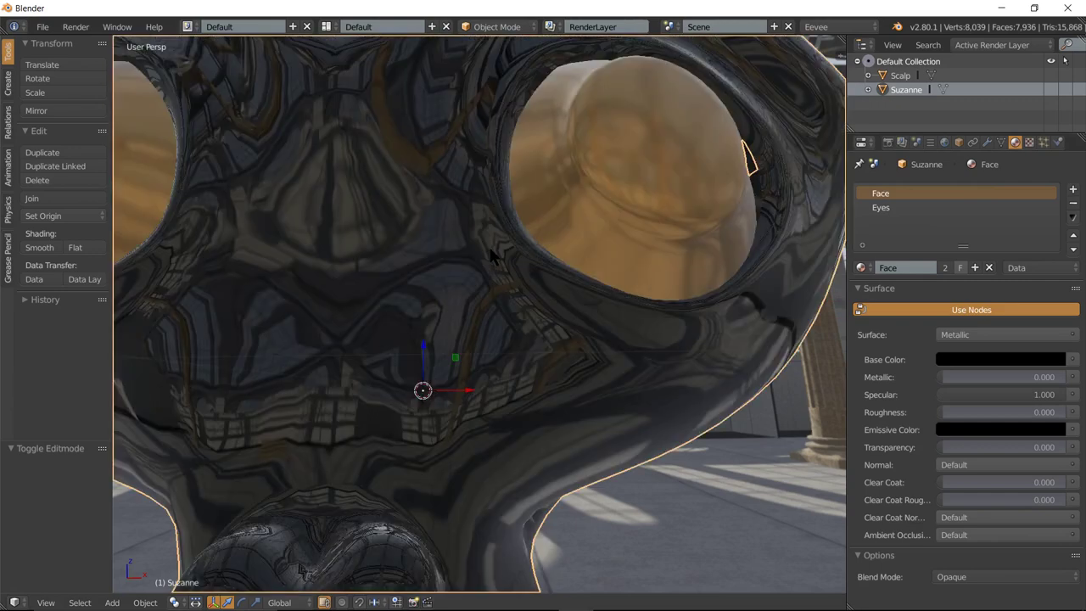
{"action": "scroll", "coordinate": [433, 262], "scroll_direction": "down", "scroll_amount": 6}
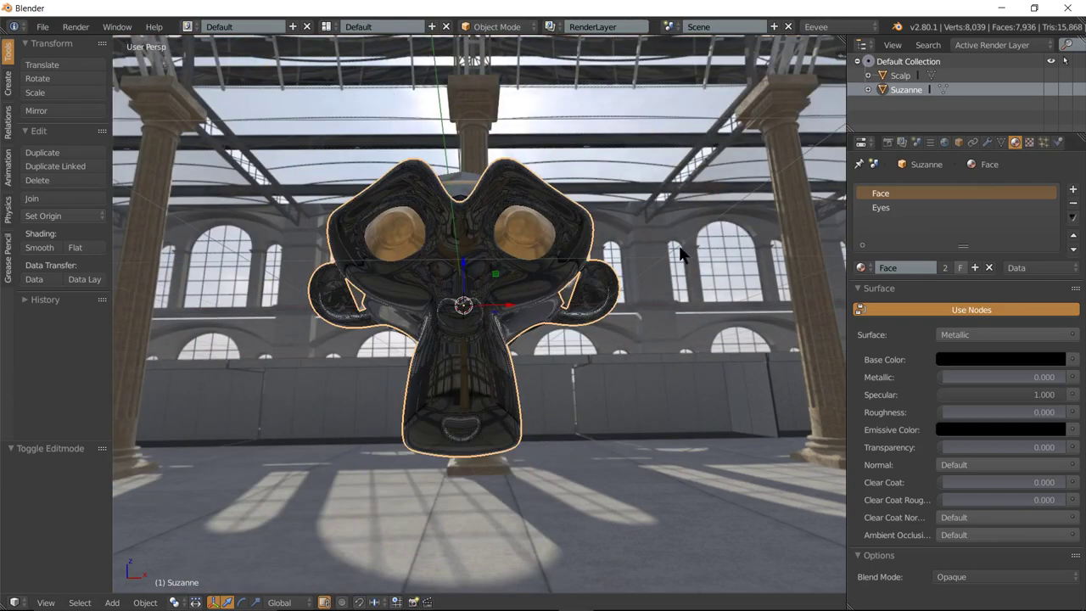
{"action": "left_click", "coordinate": [841, 58]}
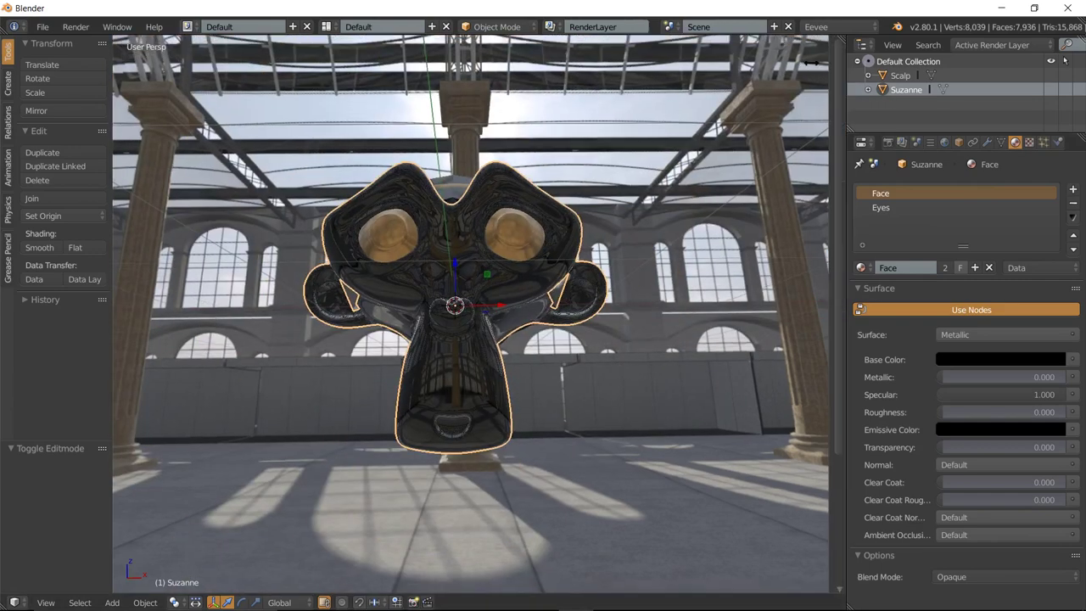
Enable Only Render in the viewport display options to hide overlays.
{"action": "scroll", "coordinate": [733, 434], "scroll_direction": "down", "scroll_amount": 2}
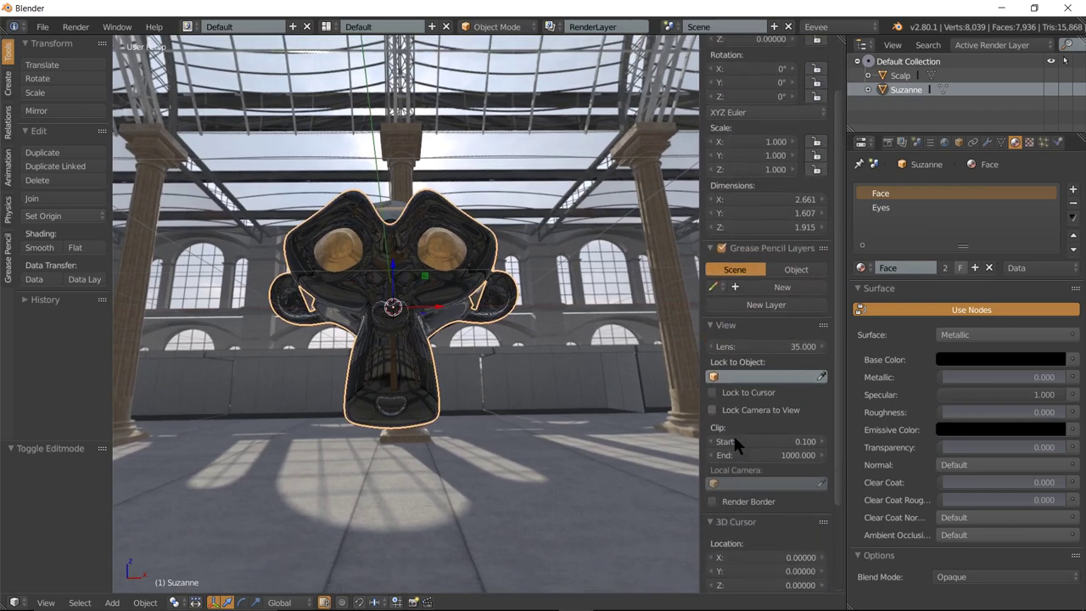
{"action": "scroll", "coordinate": [733, 434], "scroll_direction": "down", "scroll_amount": 3}
{"action": "left_click", "coordinate": [725, 535]}
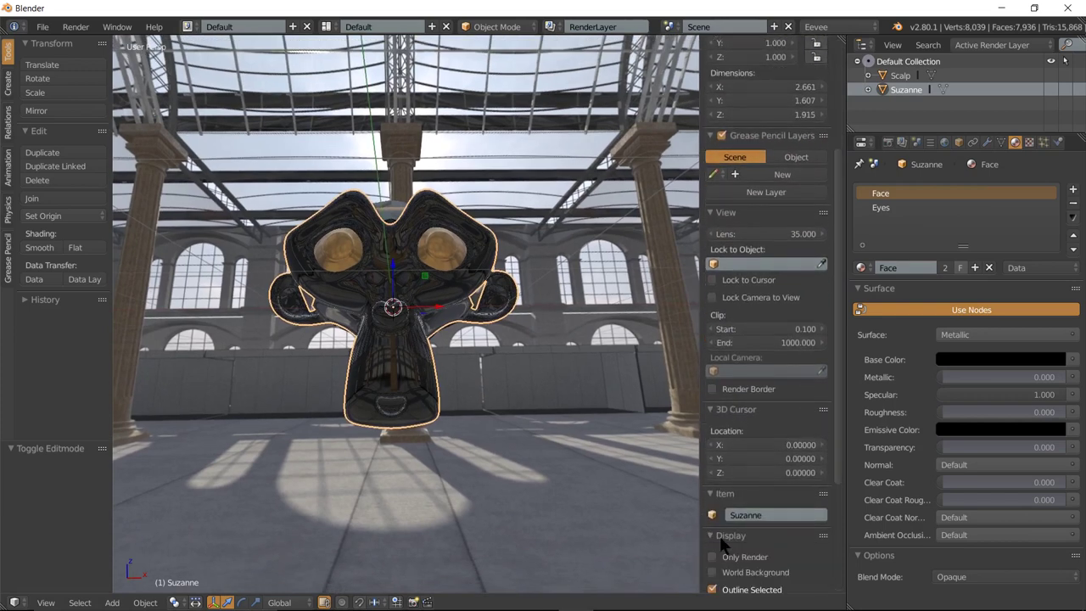
{"action": "scroll", "coordinate": [719, 450], "scroll_direction": "down", "scroll_amount": 2}
{"action": "scroll", "coordinate": [720, 449], "scroll_direction": "down", "scroll_amount": 2}
{"action": "left_click", "coordinate": [712, 398]}
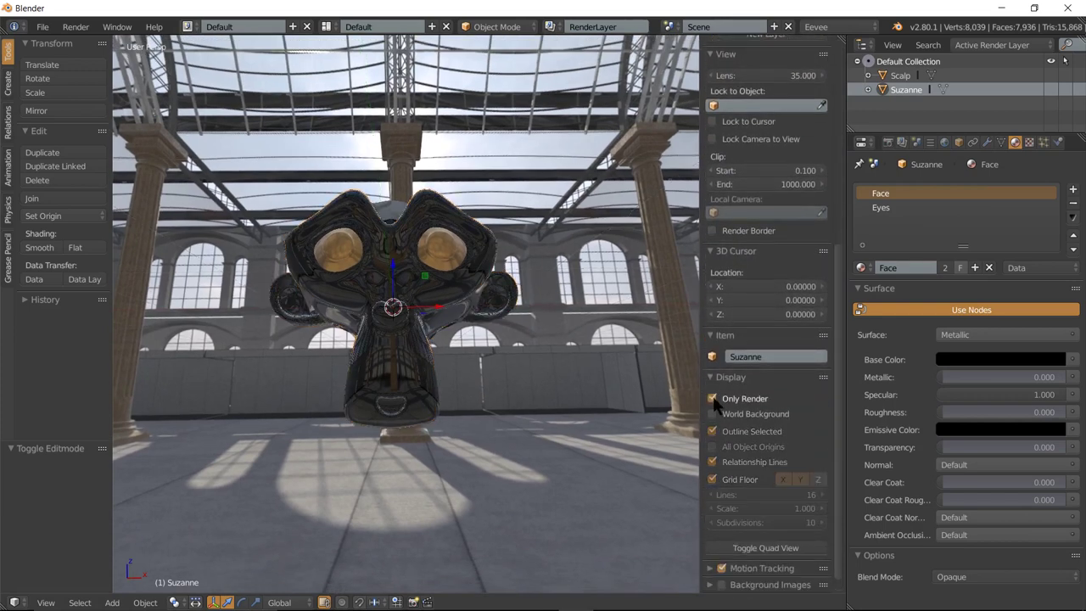
Collapse the sidebar and tool panel, hide the gizmo, and make Scalp the active object.
{"action": "left_click_drag", "start_coordinate": [698, 415], "coordinate": [840, 414]}
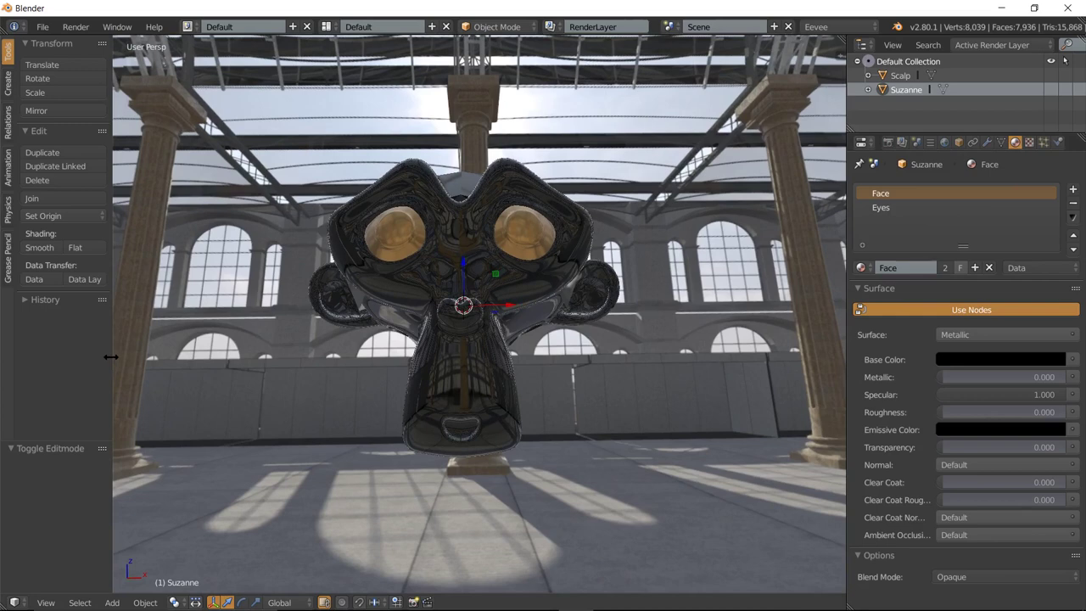
{"action": "left_click_drag", "start_coordinate": [112, 351], "coordinate": [4, 356]}
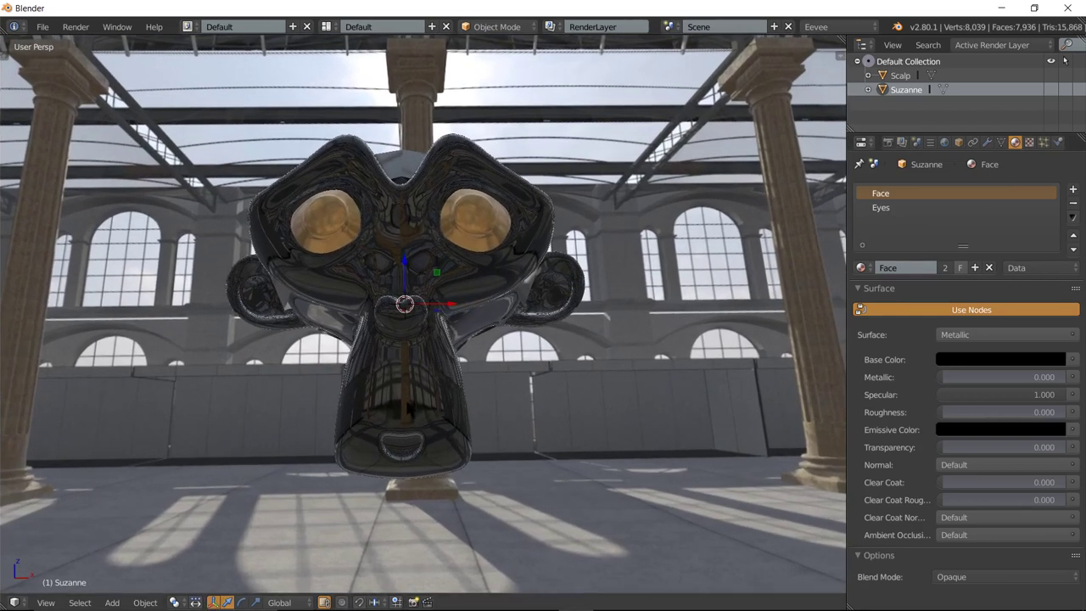
{"action": "mouse_move", "coordinate": [409, 409]}
{"action": "middle_mouse_down"}
{"action": "mouse_move", "coordinate": [468, 299]}
{"action": "mouse_move", "coordinate": [461, 334]}
{"action": "middle_mouse_up"}
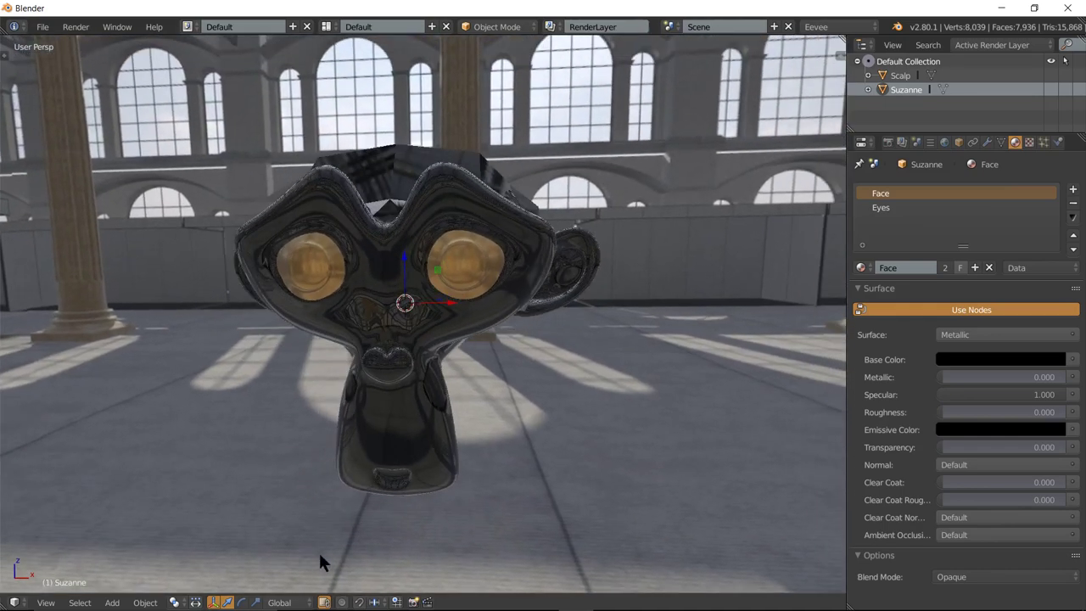
{"action": "left_click", "coordinate": [213, 601]}
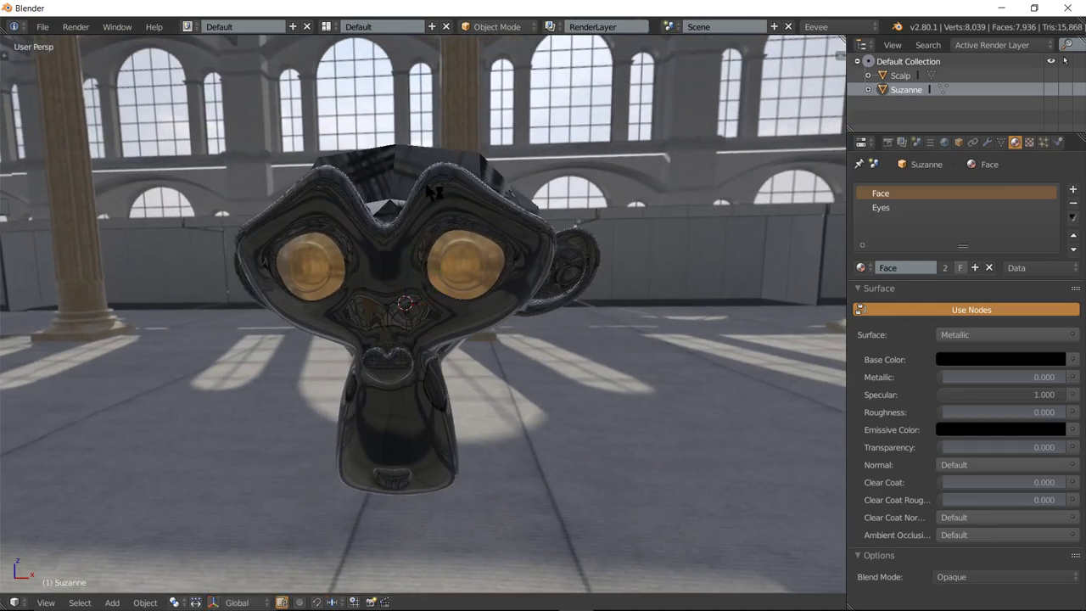
{"action": "left_click", "coordinate": [403, 180]}
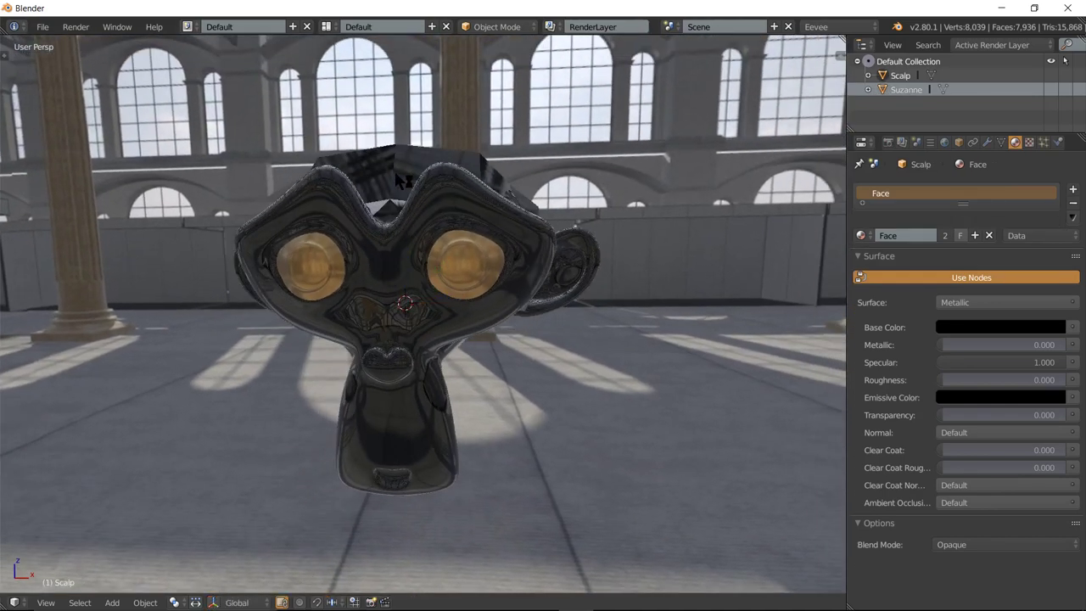
Select only the Scalp object and turn the viewport overlays back on.
{"action": "left_click", "coordinate": [901, 75]}
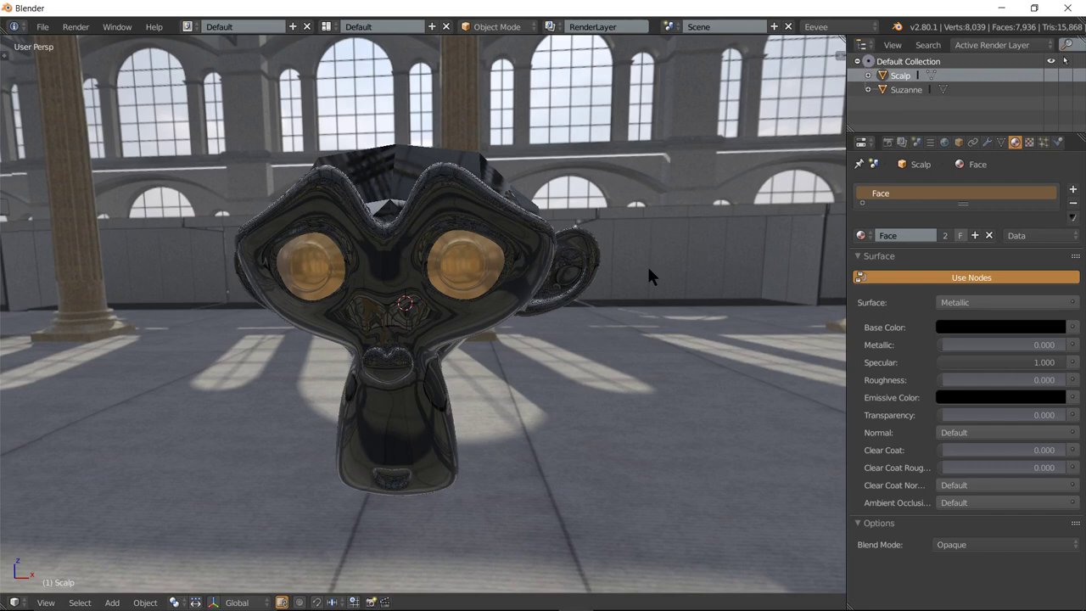
{"action": "left_click", "coordinate": [839, 57]}
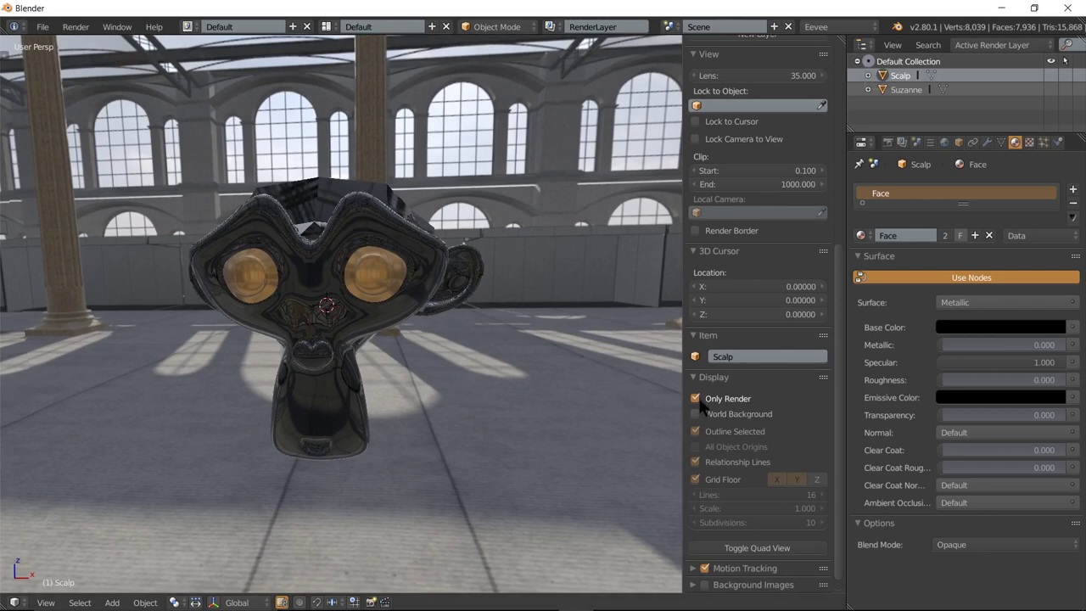
{"action": "left_click", "coordinate": [695, 398]}
Subdivide Smooth the whole Scalp mesh in Edit Mode, growing it from 81 to 285 vertices.
{"action": "key", "text": "Tab"}
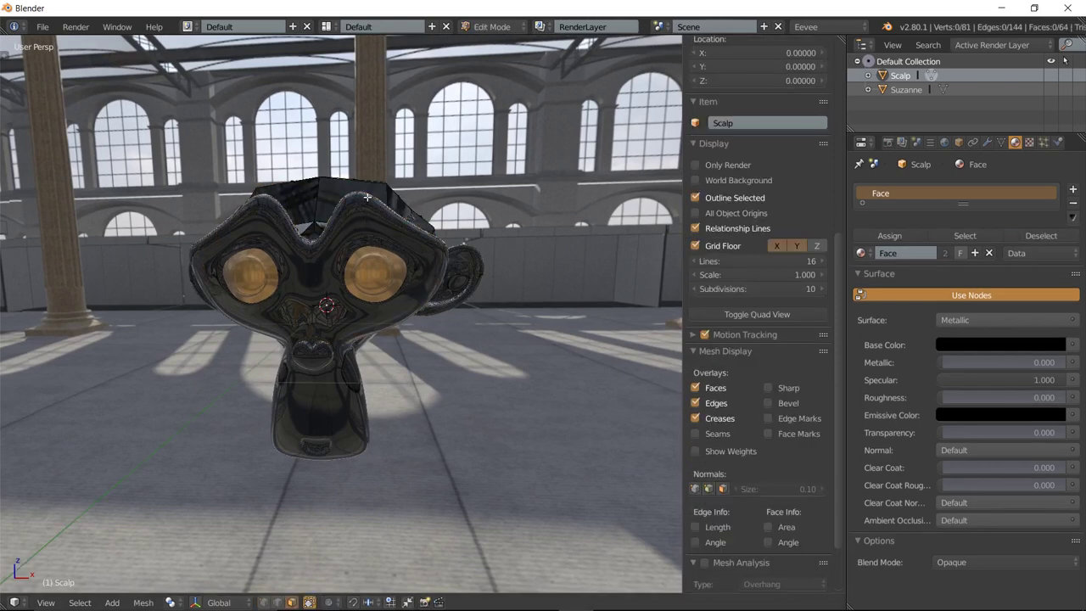
{"action": "key", "text": "a"}
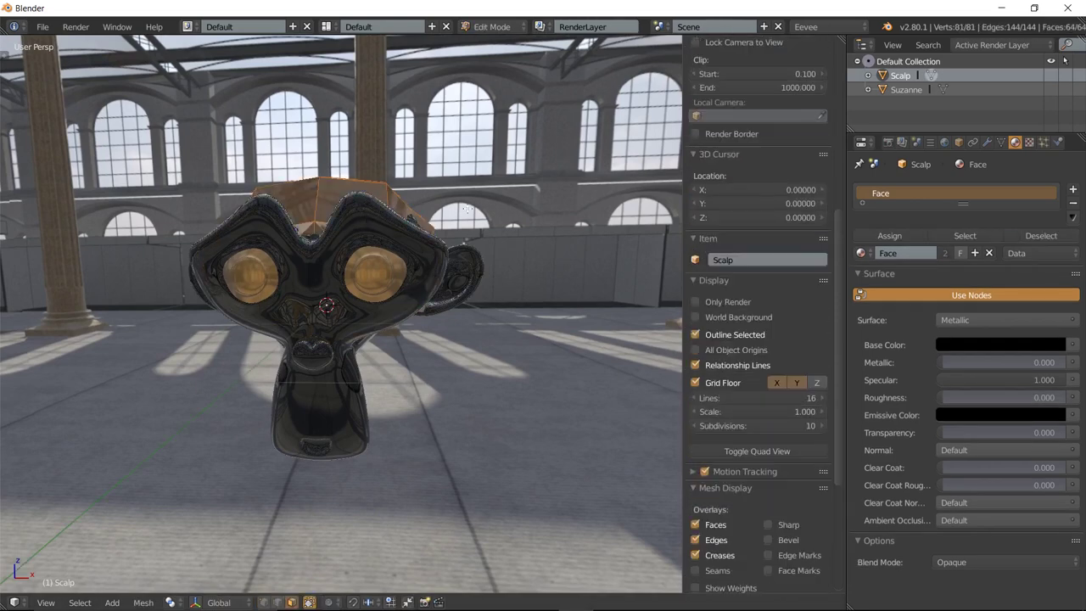
{"action": "key", "text": "w"}
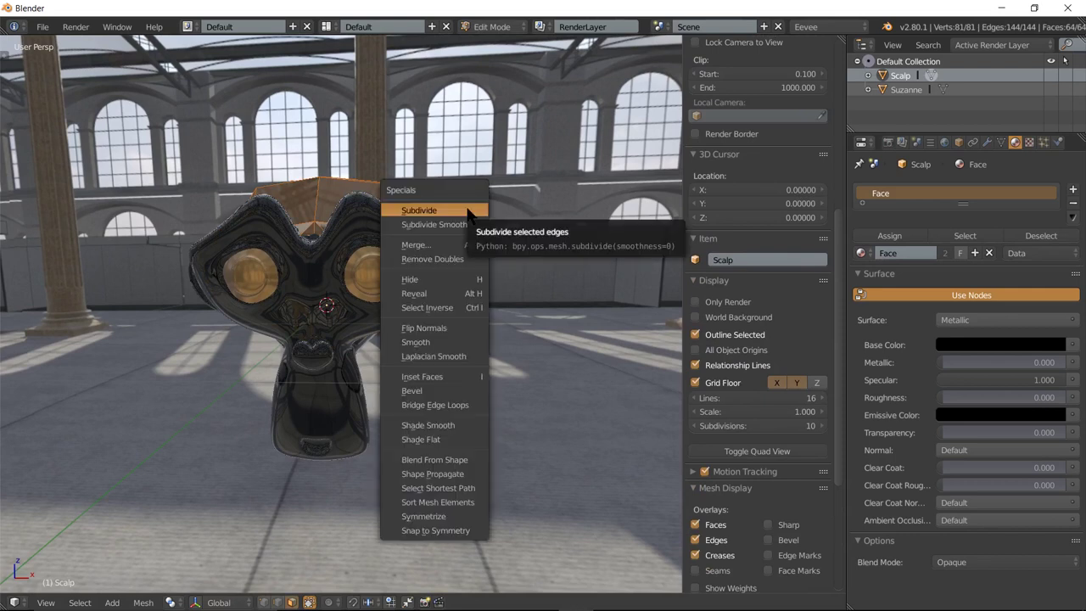
{"action": "left_click", "coordinate": [465, 225]}
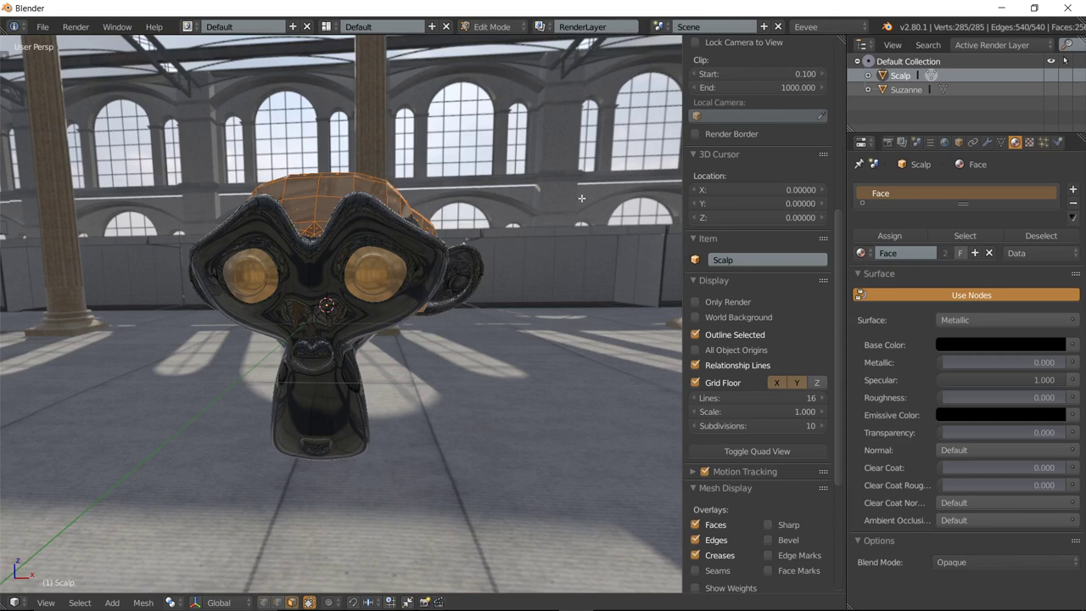
Scale the Scalp to 0.865 so it hides inside Suzanne's head, then return to Object Mode.
{"action": "key", "text": "s"}
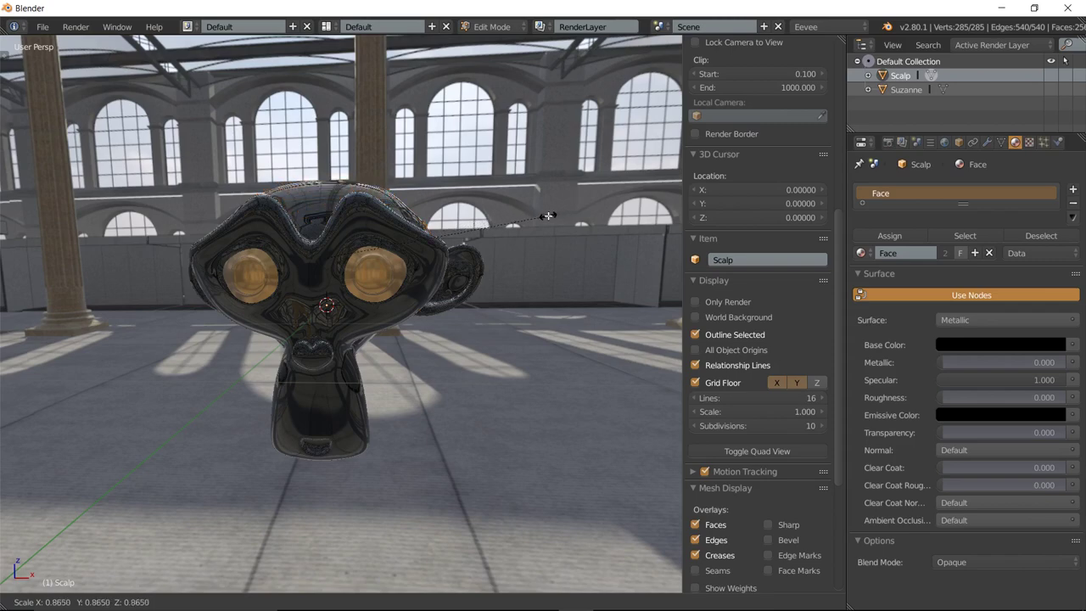
{"action": "left_click", "coordinate": [548, 216]}
{"action": "mouse_move", "coordinate": [520, 263]}
{"action": "middle_mouse_down"}
{"action": "mouse_move", "coordinate": [405, 368]}
{"action": "mouse_move", "coordinate": [531, 289]}
{"action": "middle_mouse_up"}
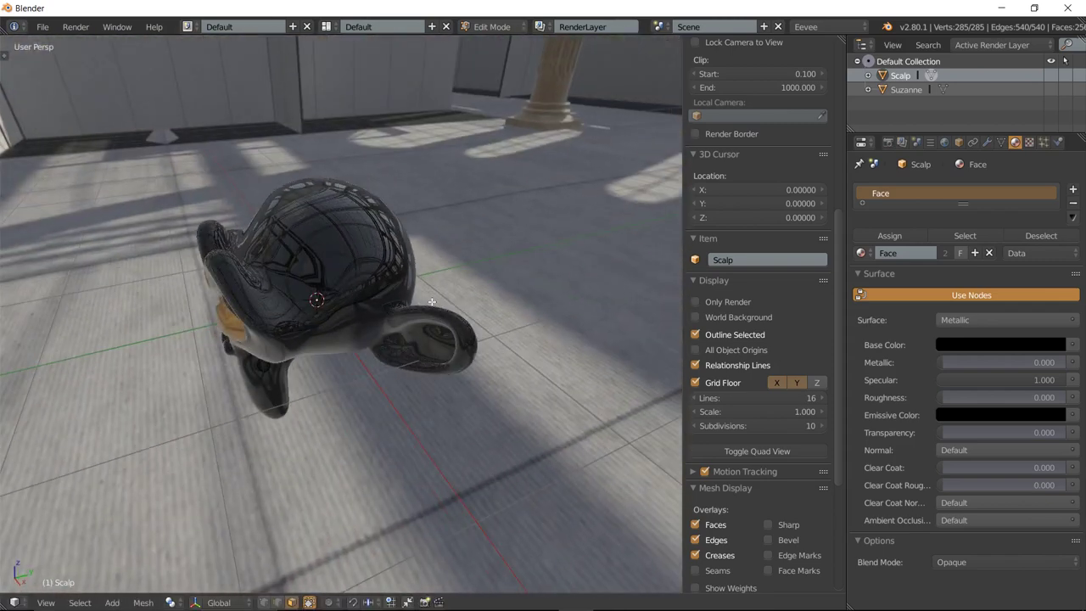
{"action": "scroll", "coordinate": [322, 224], "scroll_direction": "up", "scroll_amount": 3}
{"action": "scroll", "coordinate": [323, 224], "scroll_direction": "up", "scroll_amount": 3}
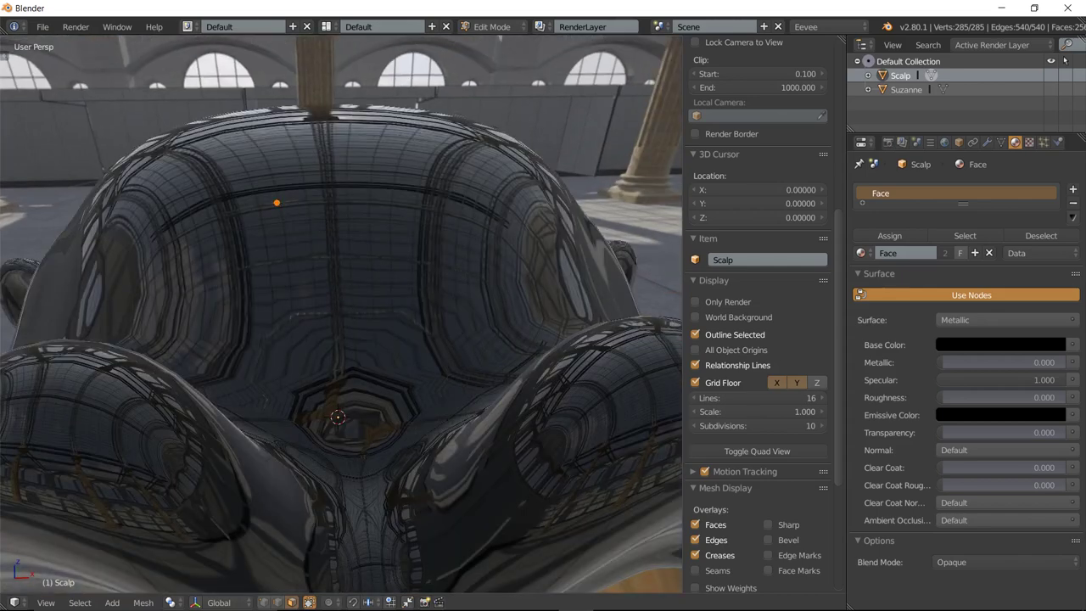
{"action": "left_click", "coordinate": [202, 191]}
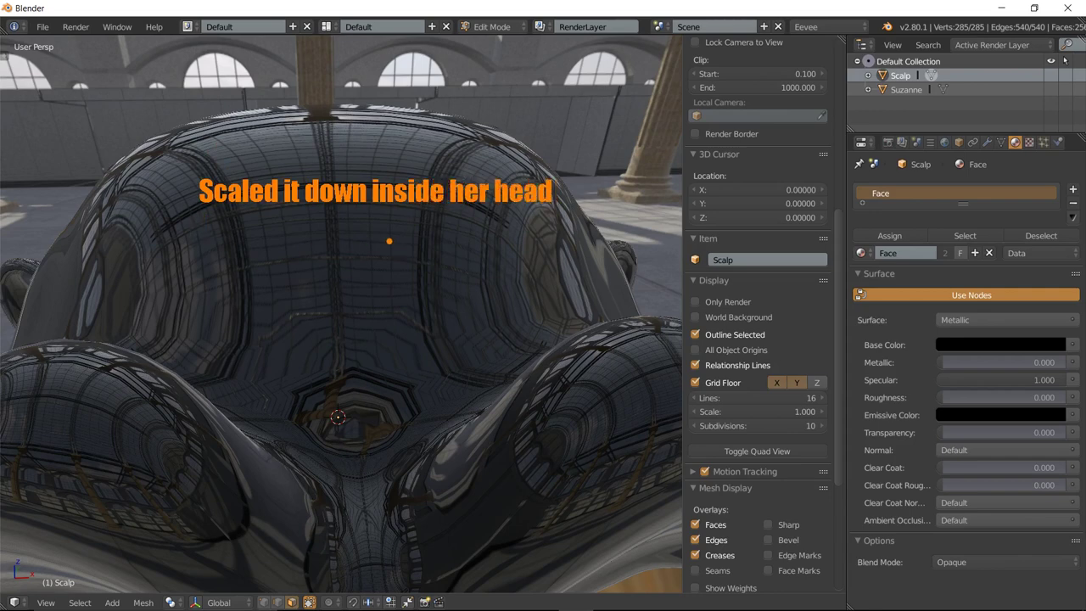
{"action": "scroll", "coordinate": [343, 209], "scroll_direction": "down", "scroll_amount": 3}
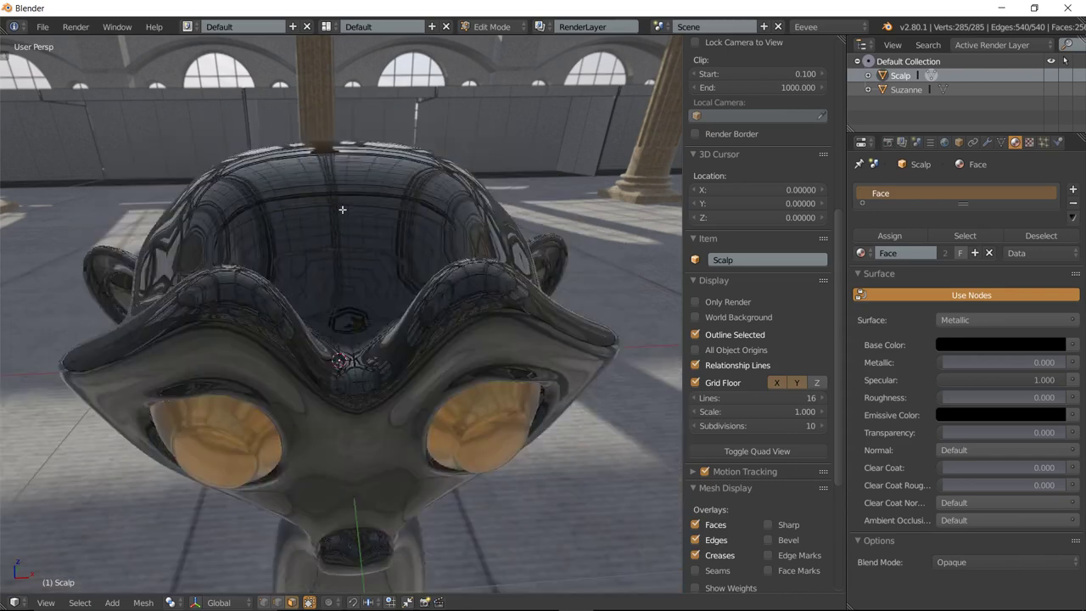
{"action": "scroll", "coordinate": [343, 209], "scroll_direction": "down", "scroll_amount": 2}
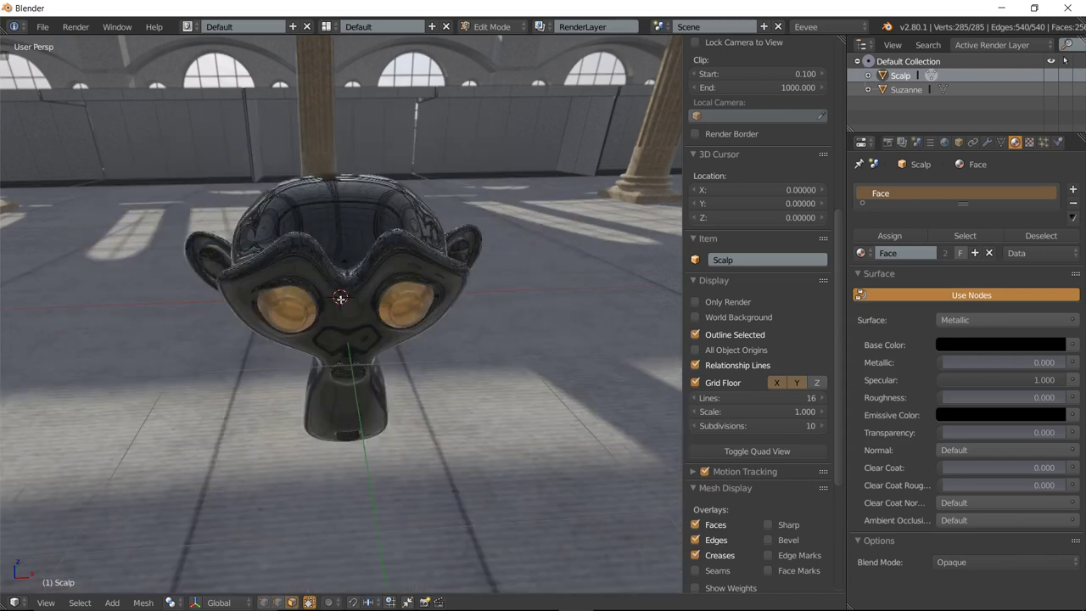
{"action": "key", "text": "Tab"}
{"action": "mouse_move", "coordinate": [385, 337]}
{"action": "middle_mouse_down"}
{"action": "mouse_move", "coordinate": [363, 321]}
{"action": "mouse_move", "coordinate": [497, 322]}
{"action": "mouse_move", "coordinate": [379, 322]}
{"action": "middle_mouse_up"}
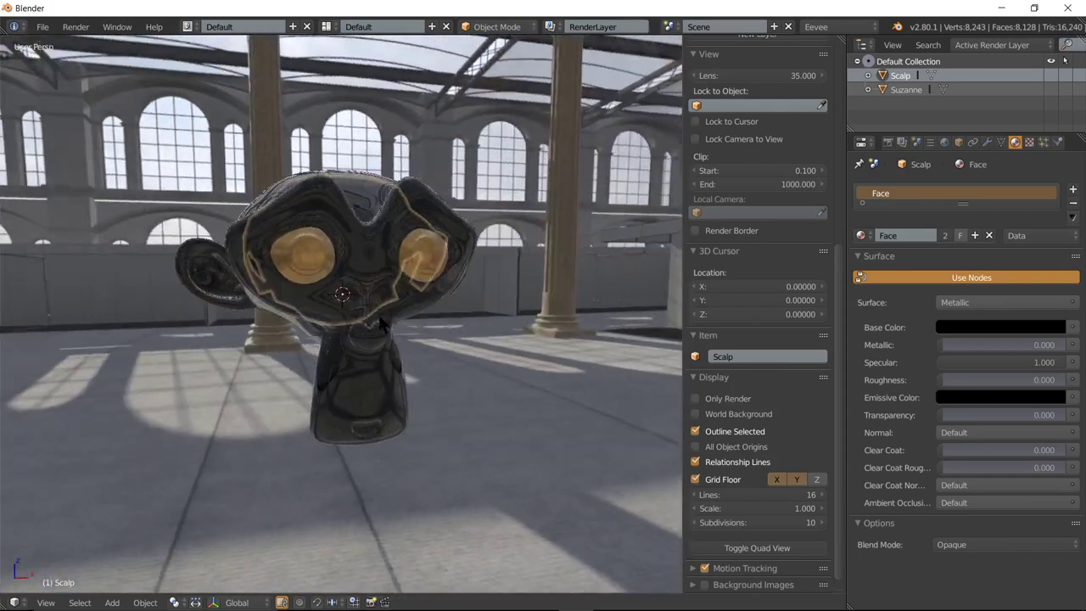
Snap to front view and show the Scalp's still-empty Particles tab.
{"action": "key", "text": "KP_1"}
{"action": "scroll", "coordinate": [333, 271], "scroll_direction": "down", "scroll_amount": 1}
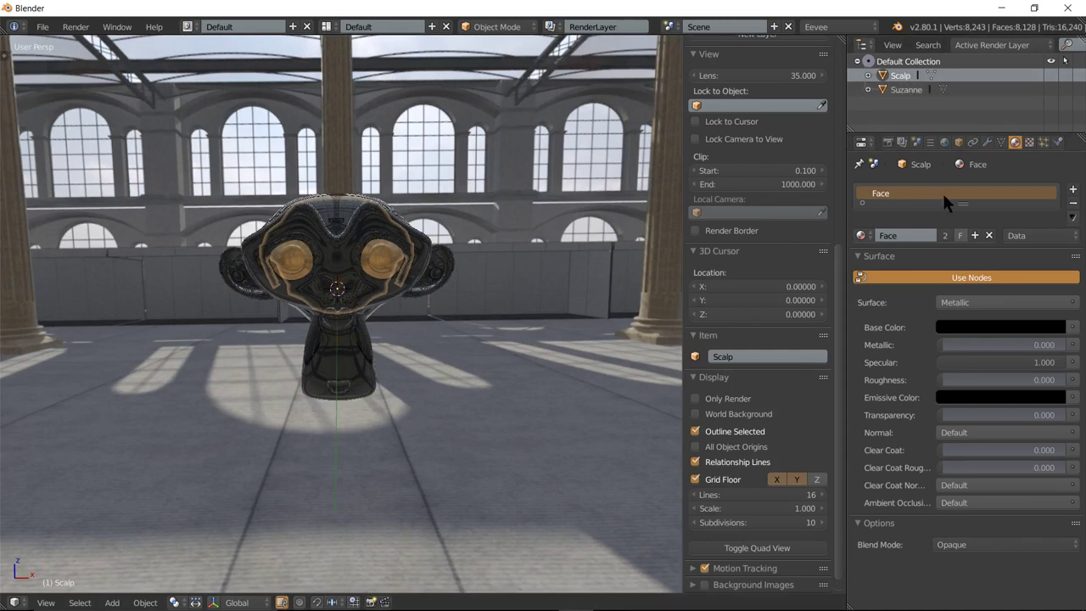
{"action": "left_click", "coordinate": [1043, 142]}
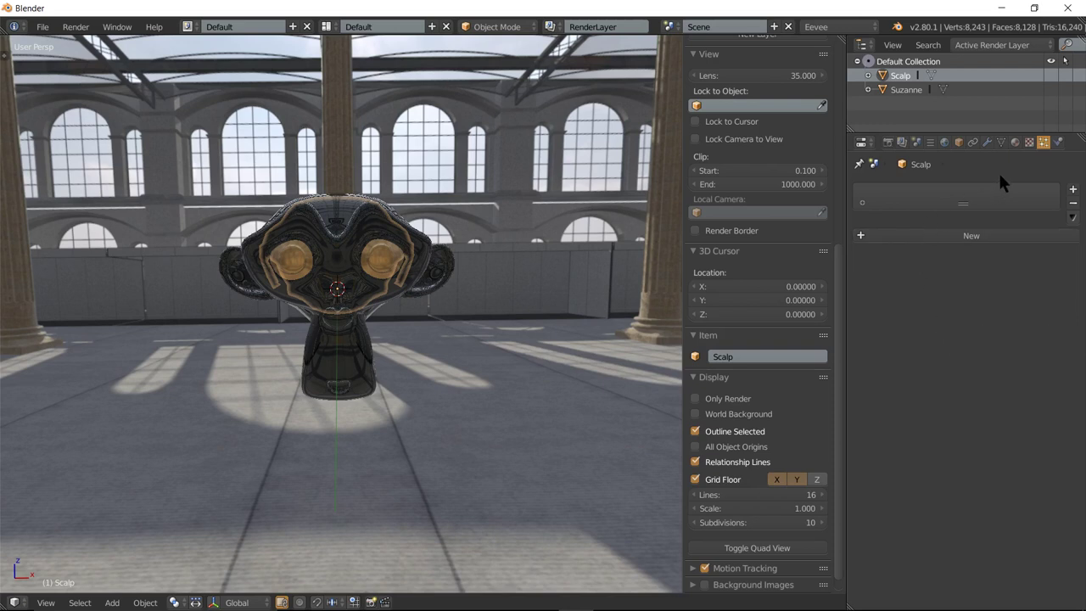
Add a new particle system to the Scalp with Type set to Hair.
{"action": "left_click", "coordinate": [1003, 231]}
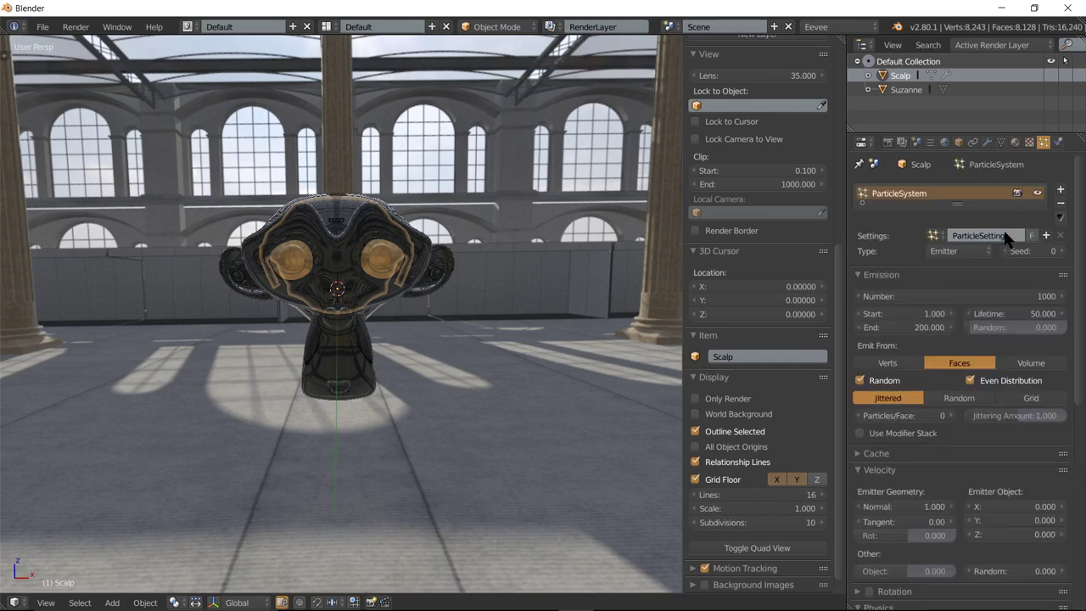
{"action": "left_click", "coordinate": [957, 244]}
{"action": "left_click", "coordinate": [954, 226]}
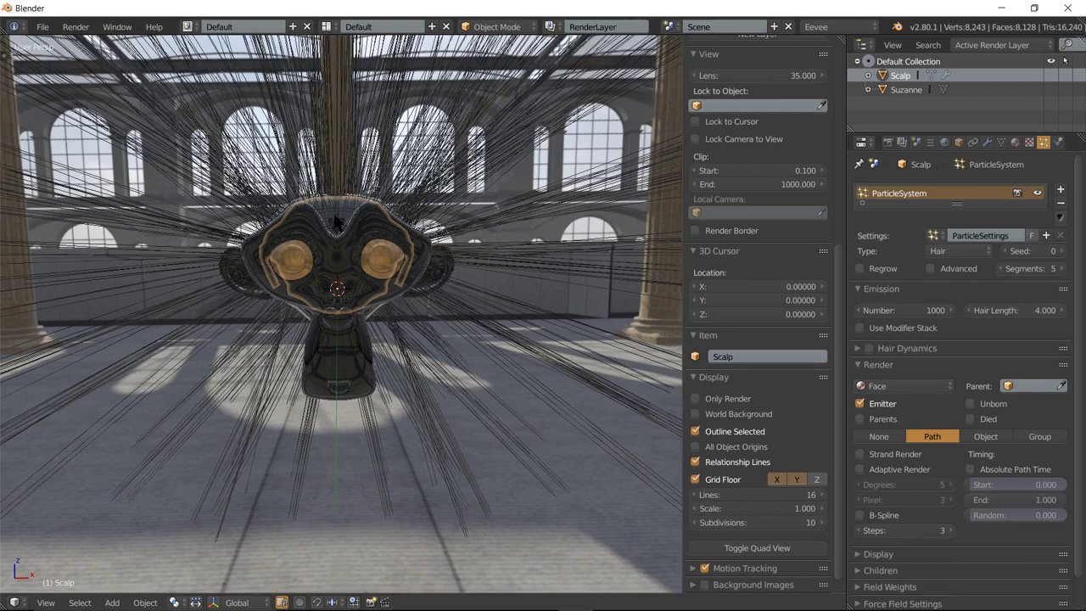
Hide the viewport overlays and orbit around the 1000 hair strands radiating from the head.
{"action": "scroll", "coordinate": [338, 222], "scroll_direction": "down", "scroll_amount": 5}
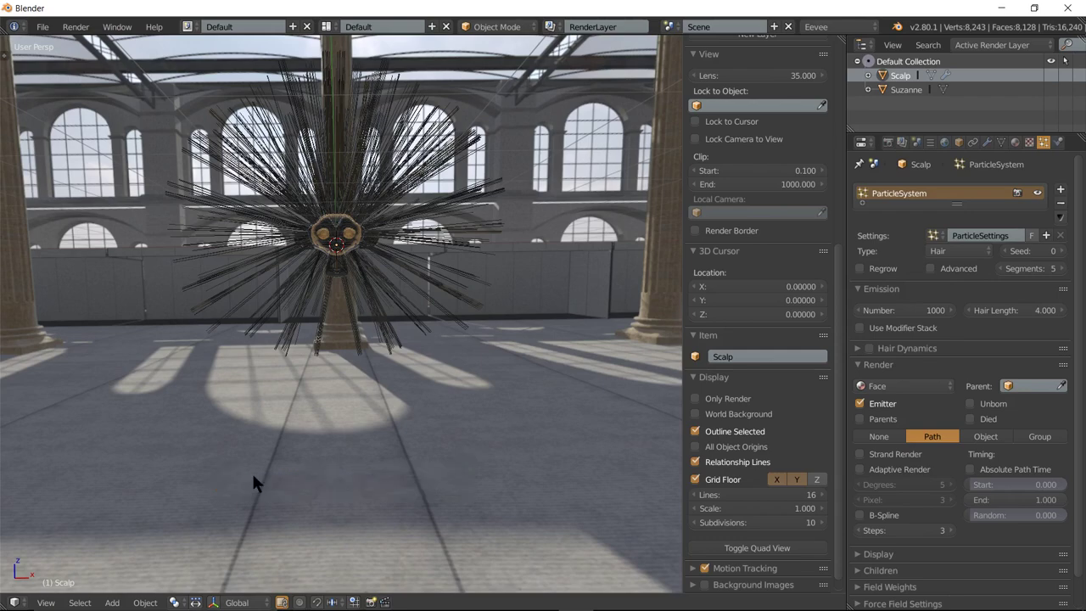
{"action": "scroll", "coordinate": [350, 192], "scroll_direction": "up", "scroll_amount": 2}
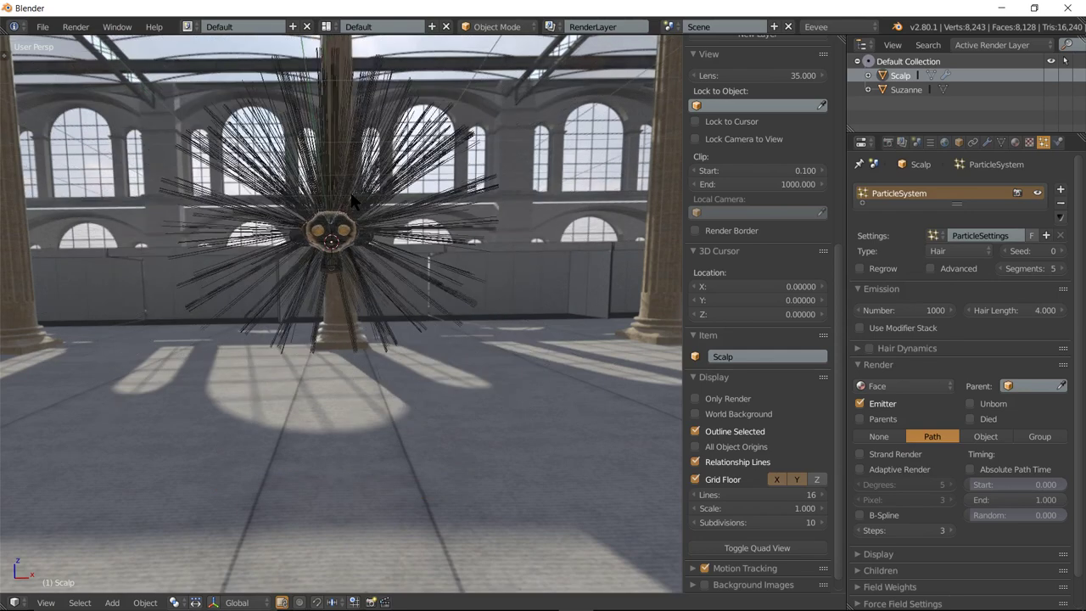
{"action": "scroll", "coordinate": [297, 208], "scroll_direction": "up", "scroll_amount": 2}
{"action": "scroll", "coordinate": [258, 219], "scroll_direction": "up", "scroll_amount": 1}
{"action": "scroll", "coordinate": [330, 242], "scroll_direction": "up", "scroll_amount": 1}
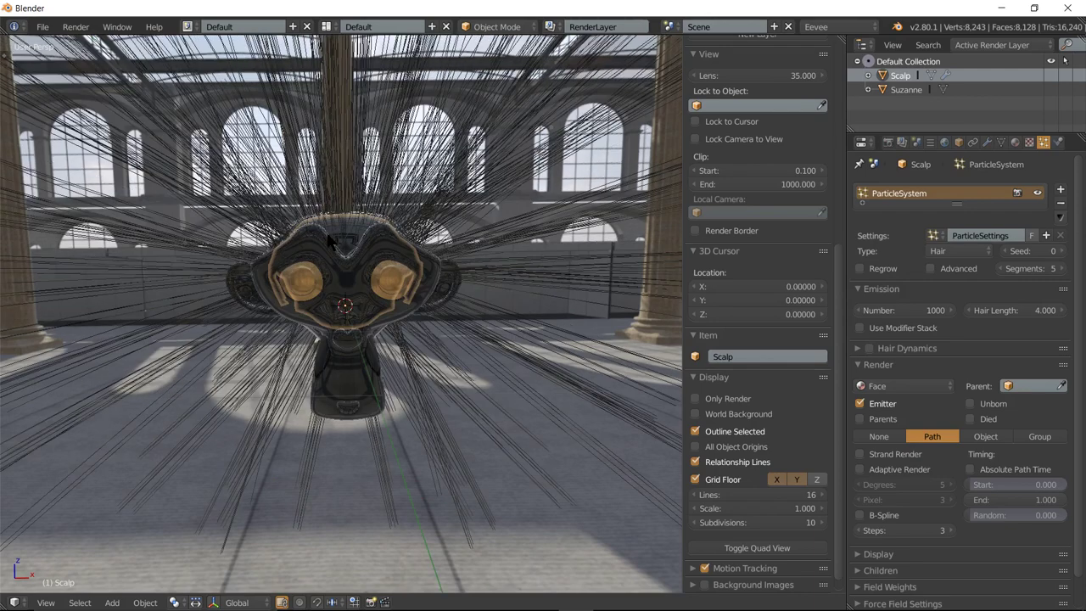
{"action": "left_click", "coordinate": [695, 397]}
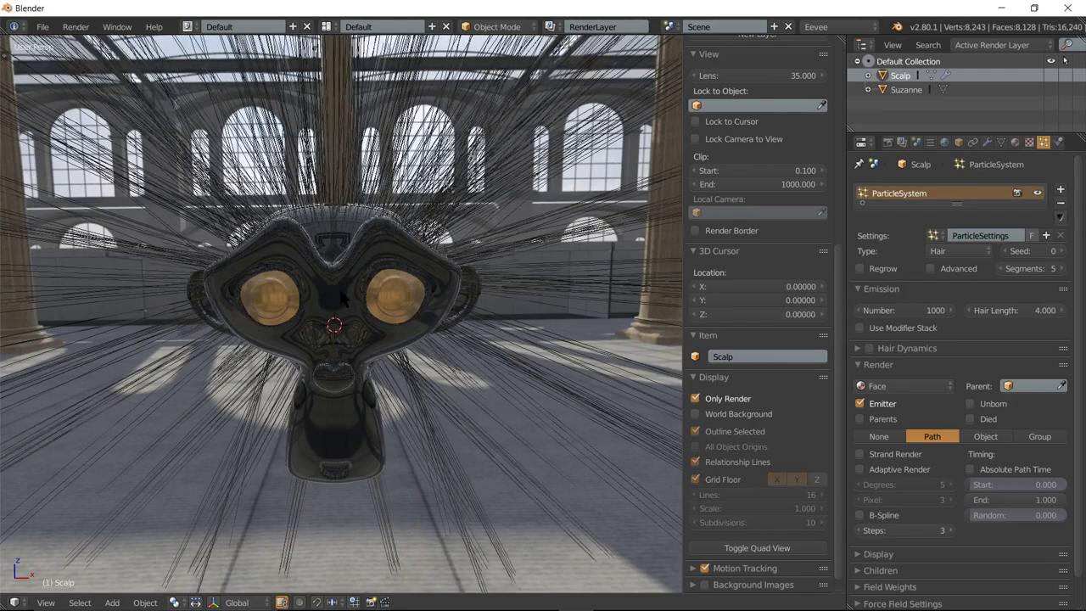
{"action": "mouse_move", "coordinate": [382, 235]}
{"action": "middle_mouse_down"}
{"action": "mouse_move", "coordinate": [339, 305]}
{"action": "mouse_move", "coordinate": [598, 300]}
{"action": "mouse_move", "coordinate": [457, 294]}
{"action": "mouse_move", "coordinate": [469, 310]}
{"action": "middle_mouse_up"}
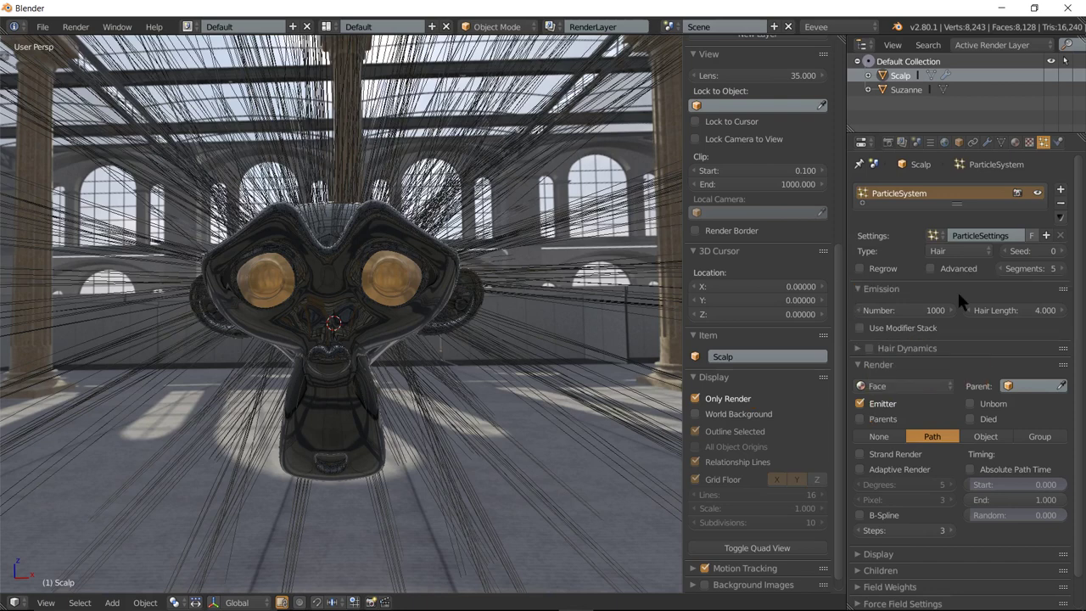
Shorten the Scalp's Hair Length from 4.0 to 0.4.
{"action": "left_click", "coordinate": [981, 310]}
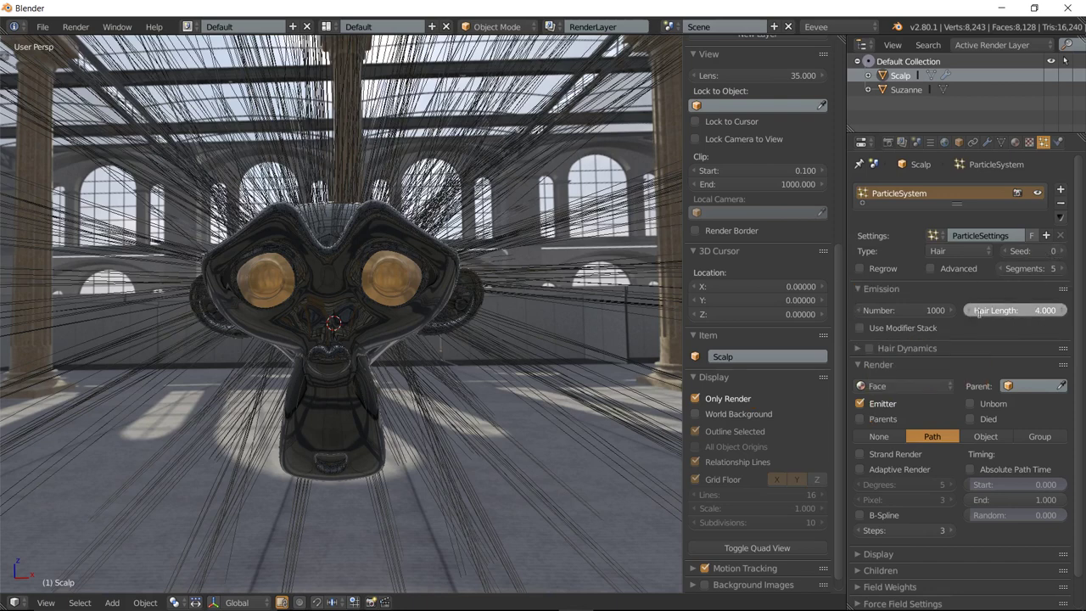
{"action": "type", "text": "4.0"}
{"action": "key", "text": "BackSpace"}
{"action": "key", "text": "BackSpace"}
{"action": "key", "text": "BackSpace"}
{"action": "key", "text": "Return"}
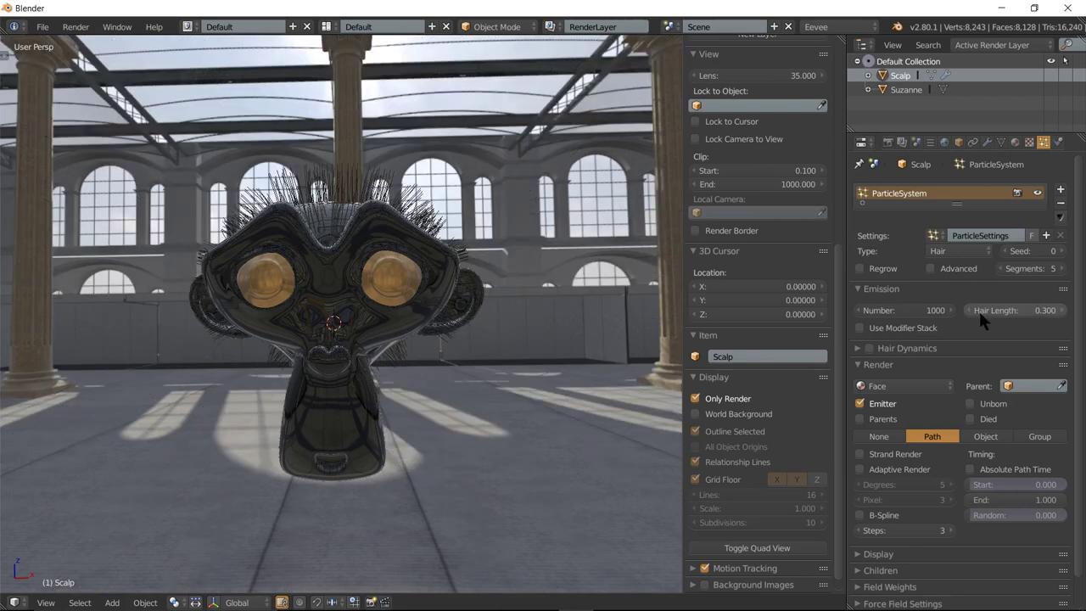
{"action": "left_click", "coordinate": [982, 312]}
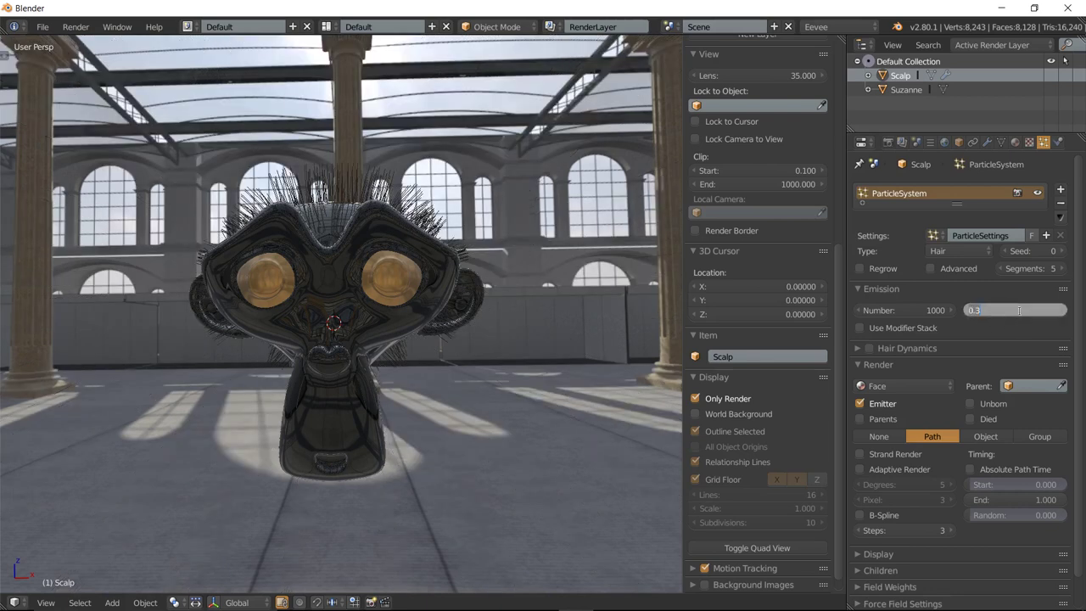
{"action": "type", "text": "0.4"}
{"action": "key", "text": "Return"}
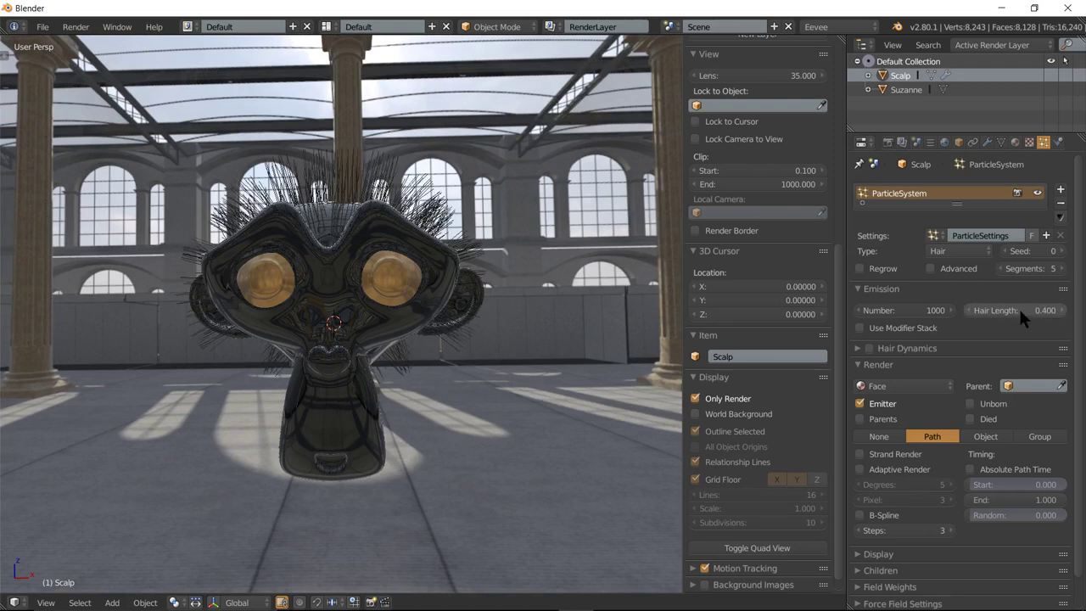
{"action": "left_click", "coordinate": [1020, 310]}
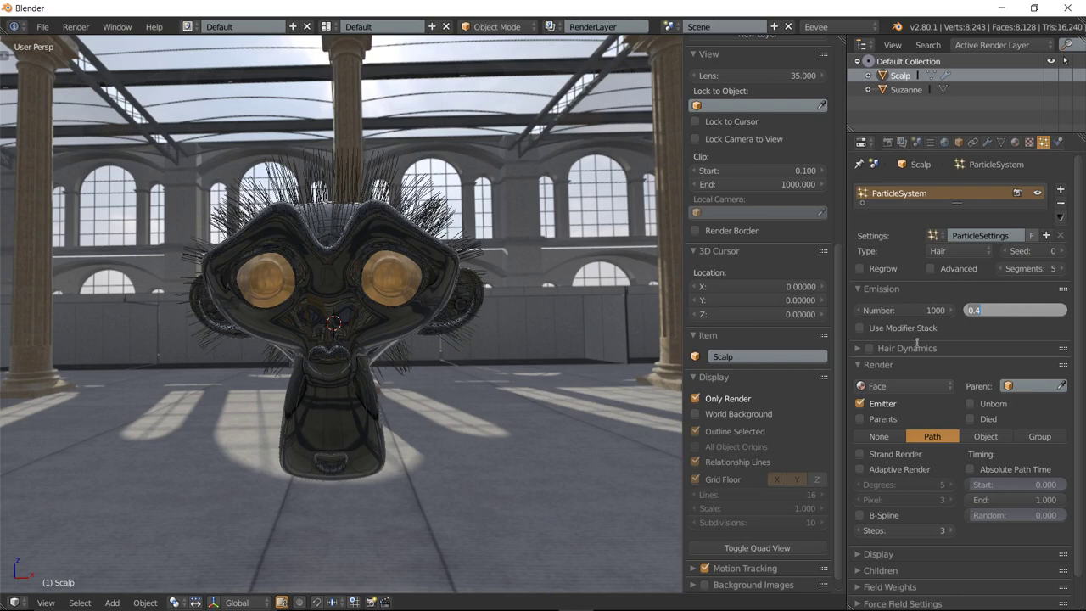
{"action": "key", "text": "Return"}
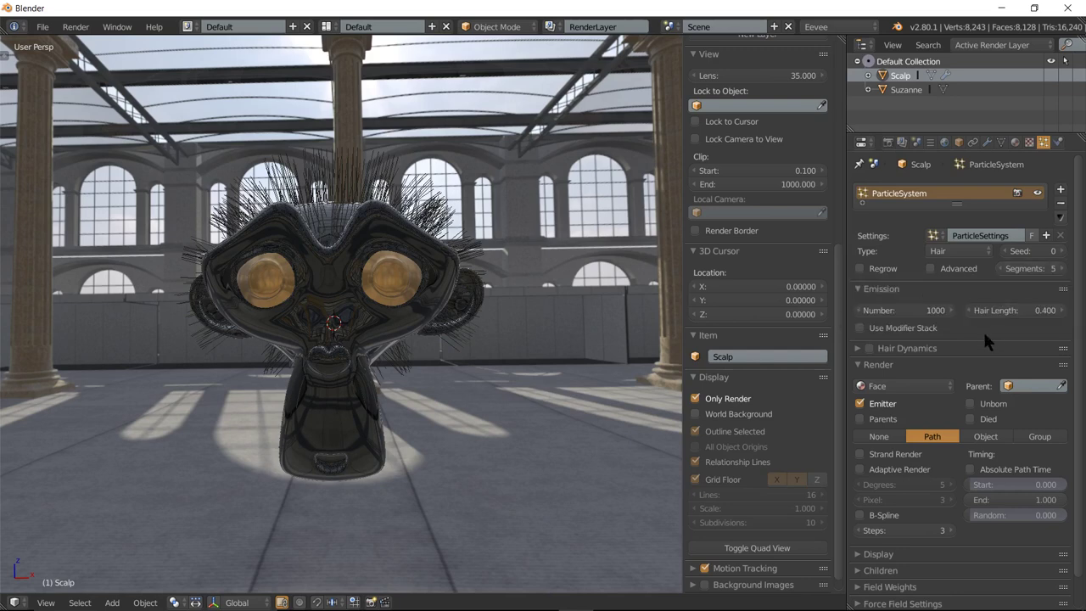
{"action": "scroll", "coordinate": [971, 326], "scroll_direction": "down", "scroll_amount": 1}
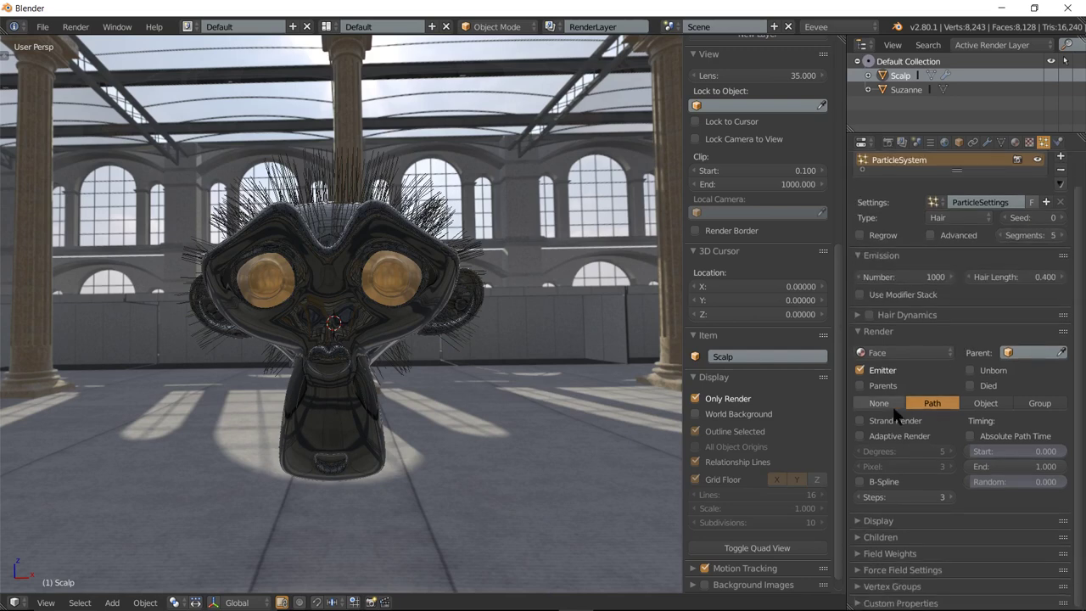
Turn off Emitter rendering so the Scalp mesh itself no longer renders.
{"action": "left_click", "coordinate": [860, 371]}
{"action": "left_click", "coordinate": [862, 336]}
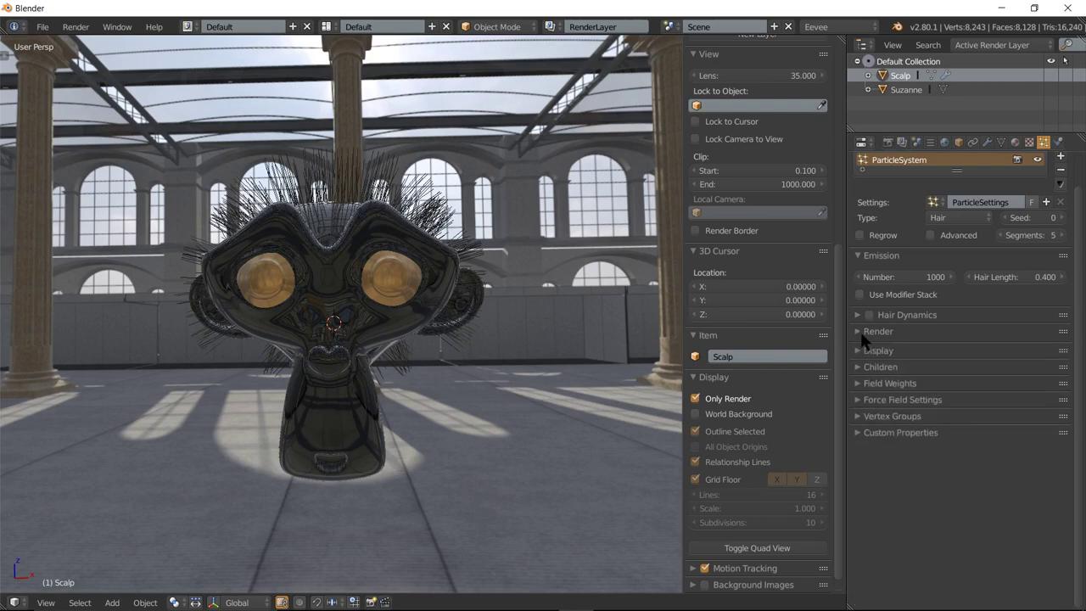
{"action": "left_click", "coordinate": [857, 348]}
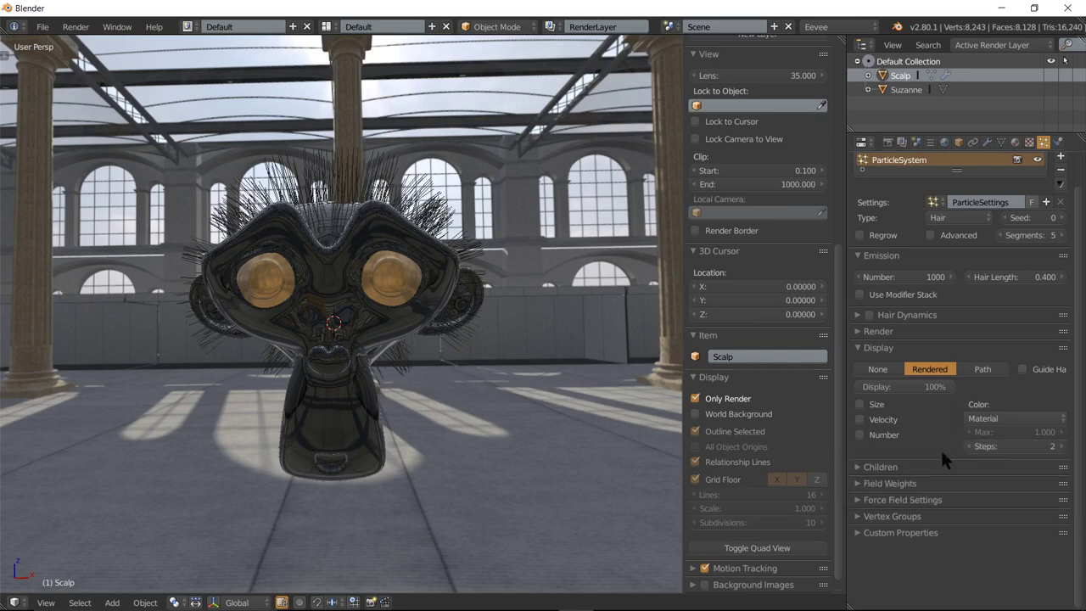
Set Children to Simple (10 display, 100 render) to thicken the hair into dense fur.
{"action": "left_click", "coordinate": [859, 467]}
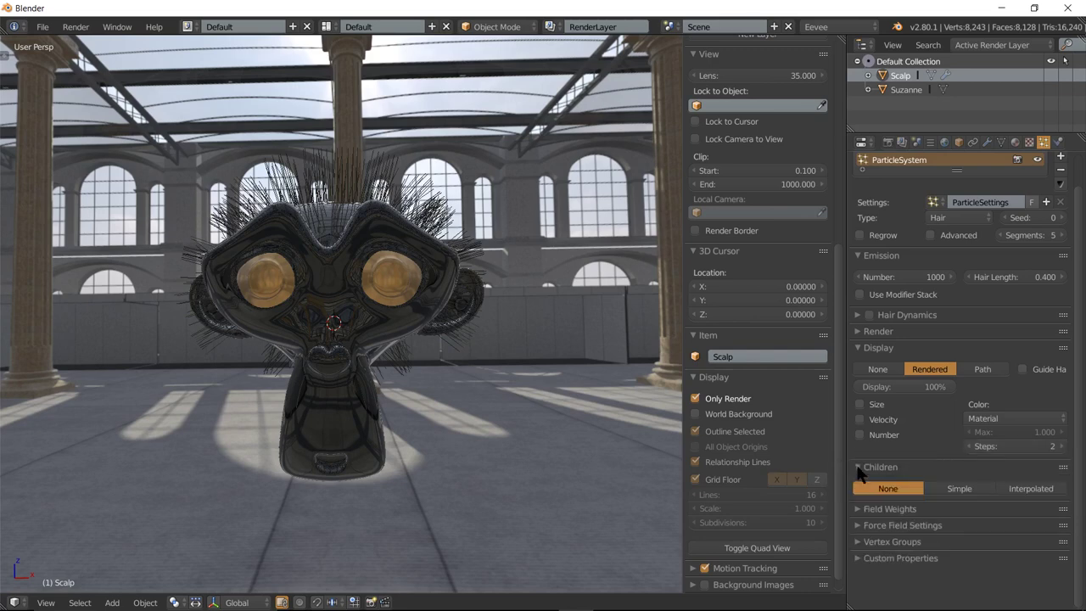
{"action": "left_click", "coordinate": [858, 467]}
{"action": "left_click", "coordinate": [856, 467]}
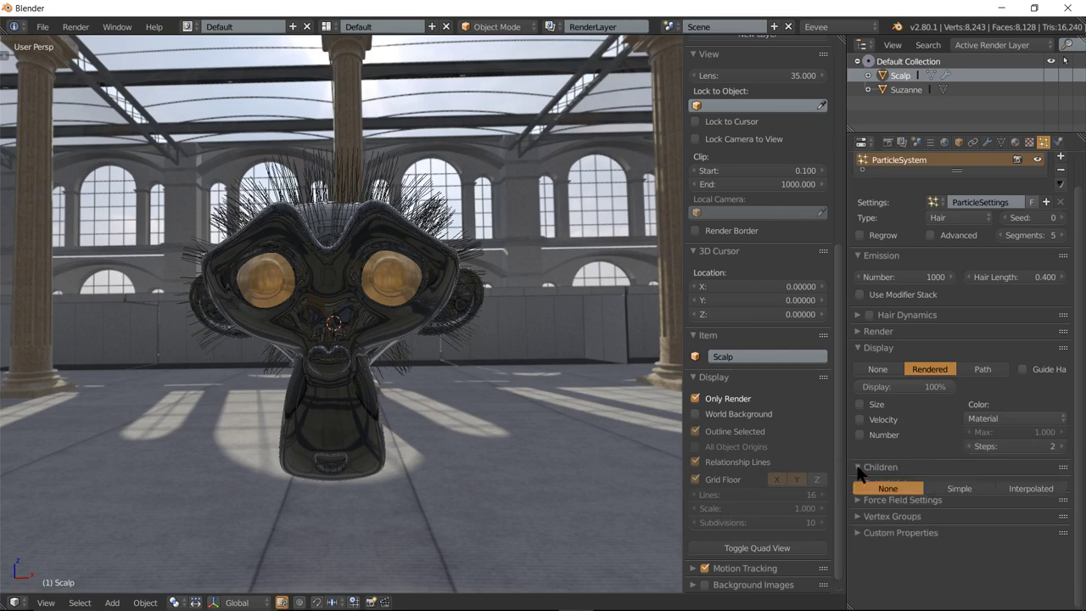
{"action": "left_click", "coordinate": [959, 488]}
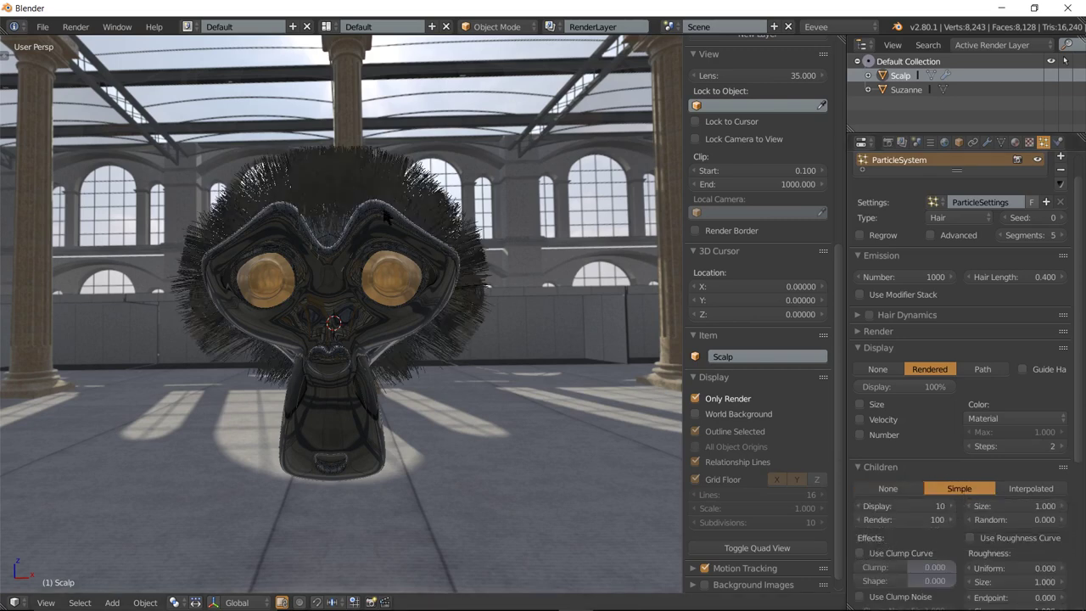
{"action": "scroll", "coordinate": [331, 204], "scroll_direction": "up", "scroll_amount": 5}
{"action": "scroll", "coordinate": [330, 206], "scroll_direction": "down", "scroll_amount": 5}
{"action": "left_click", "coordinate": [1015, 143]}
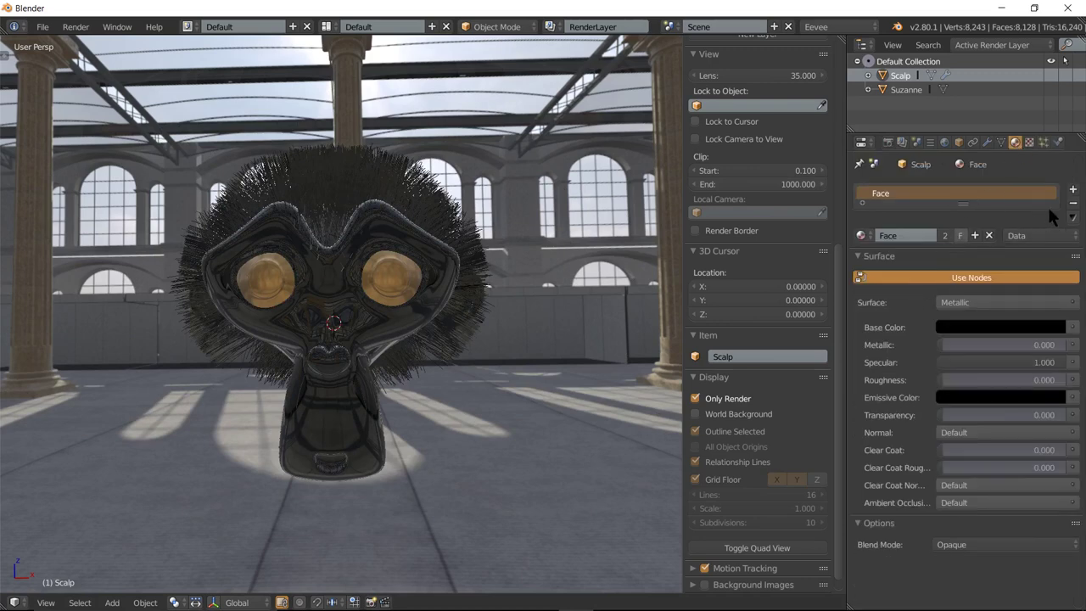
Replace the Scalp's Face material with a new material named 'Hair'.
{"action": "left_click", "coordinate": [988, 235]}
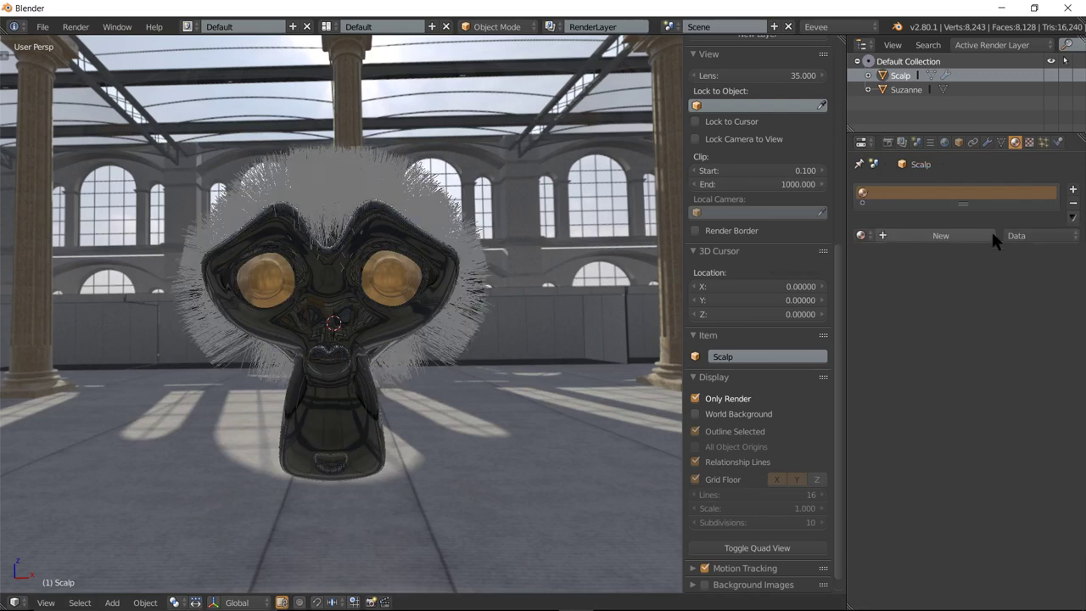
{"action": "left_click", "coordinate": [918, 232]}
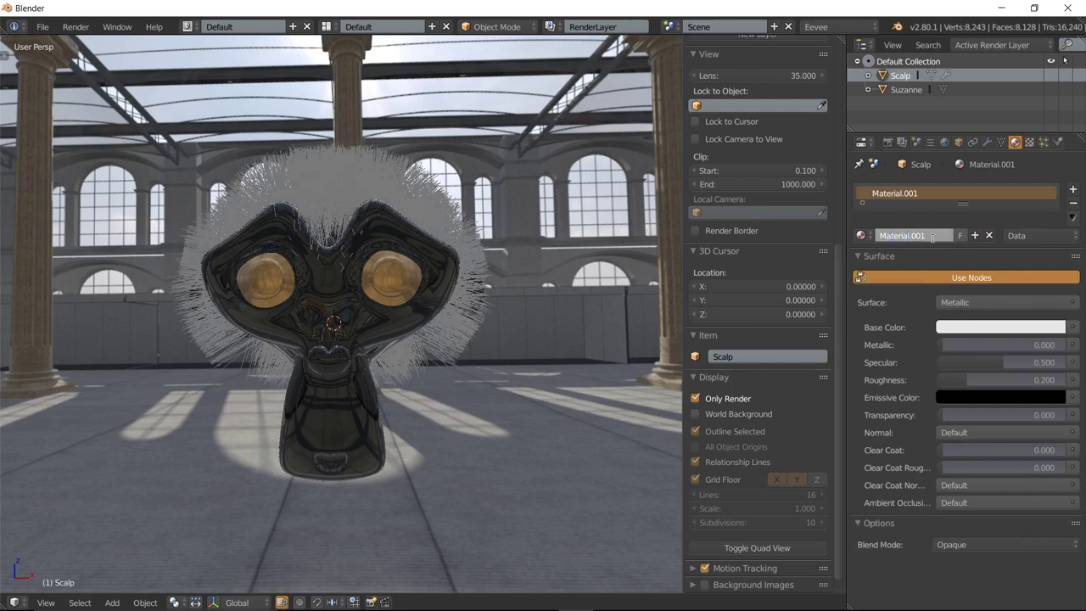
{"action": "type", "text": "Hair"}
{"action": "key", "text": "Return"}
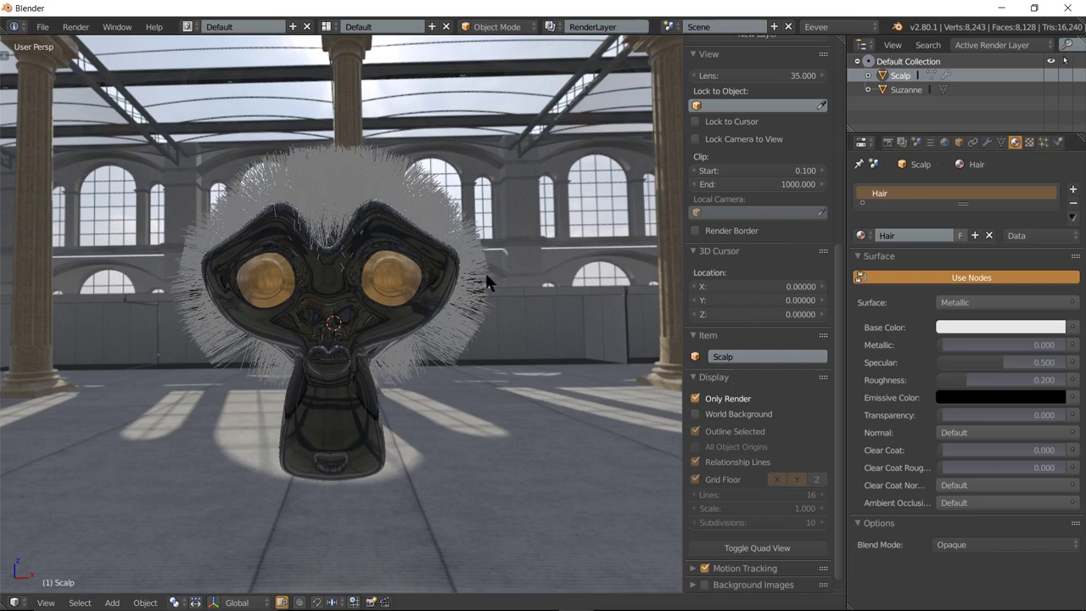
Orbit around the now white-haired monkey and add the on-screen note 'getting better!'.
{"action": "mouse_move", "coordinate": [484, 270]}
{"action": "middle_mouse_down"}
{"action": "mouse_move", "coordinate": [483, 294]}
{"action": "mouse_move", "coordinate": [554, 279]}
{"action": "mouse_move", "coordinate": [449, 296]}
{"action": "mouse_move", "coordinate": [486, 299]}
{"action": "mouse_move", "coordinate": [517, 426]}
{"action": "middle_mouse_up"}
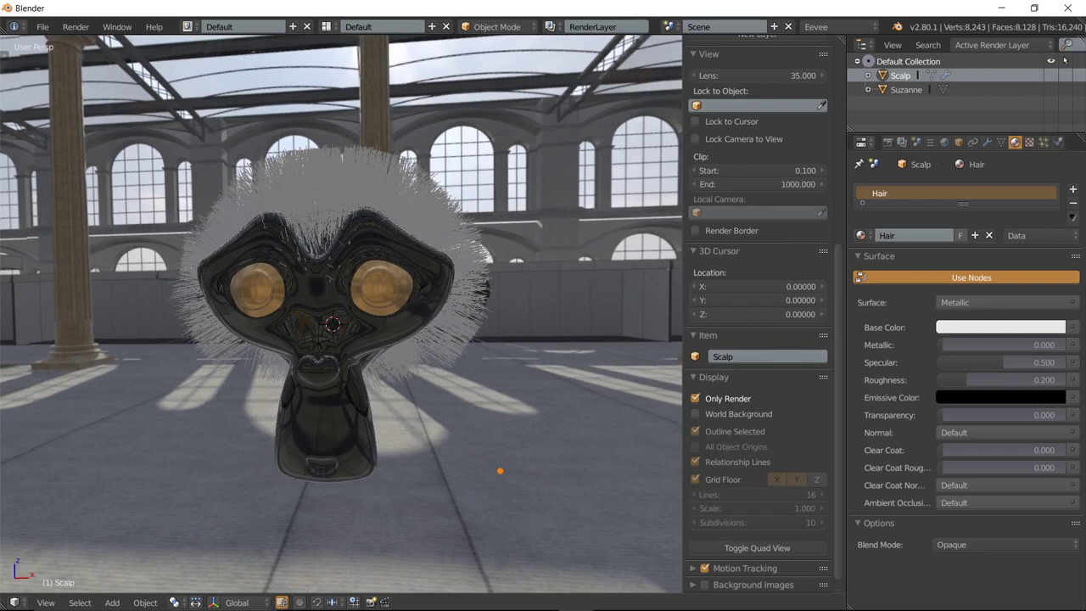
{"action": "type", "text": "tin"}
{"action": "key", "text": "BackSpace"}
{"action": "key", "text": "BackSpace"}
{"action": "key", "text": "BackSpace"}
{"action": "type", "text": "getting "}
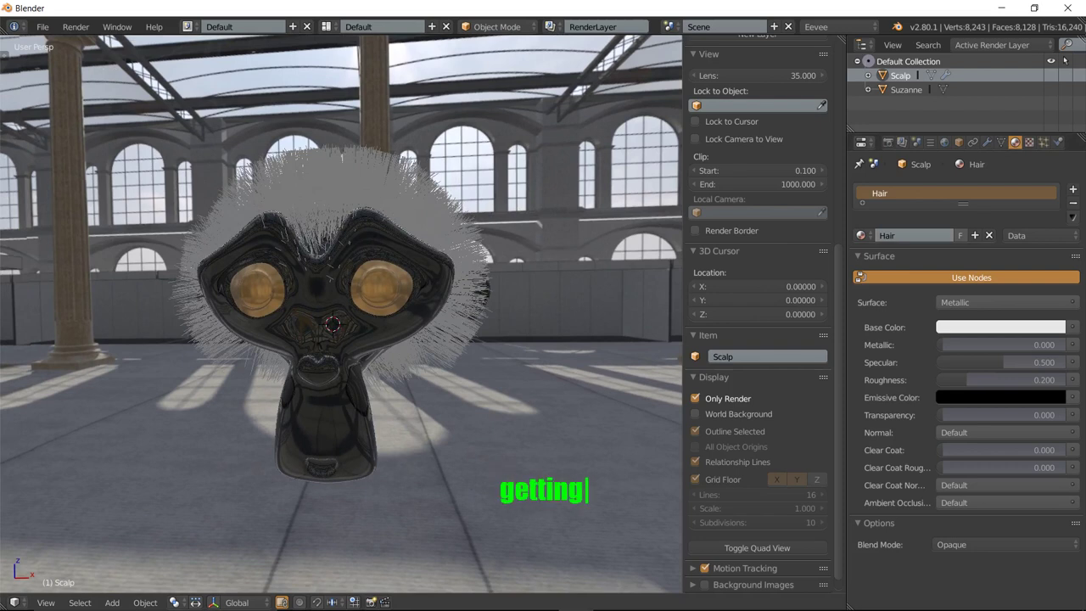
{"action": "type", "text": "better"}
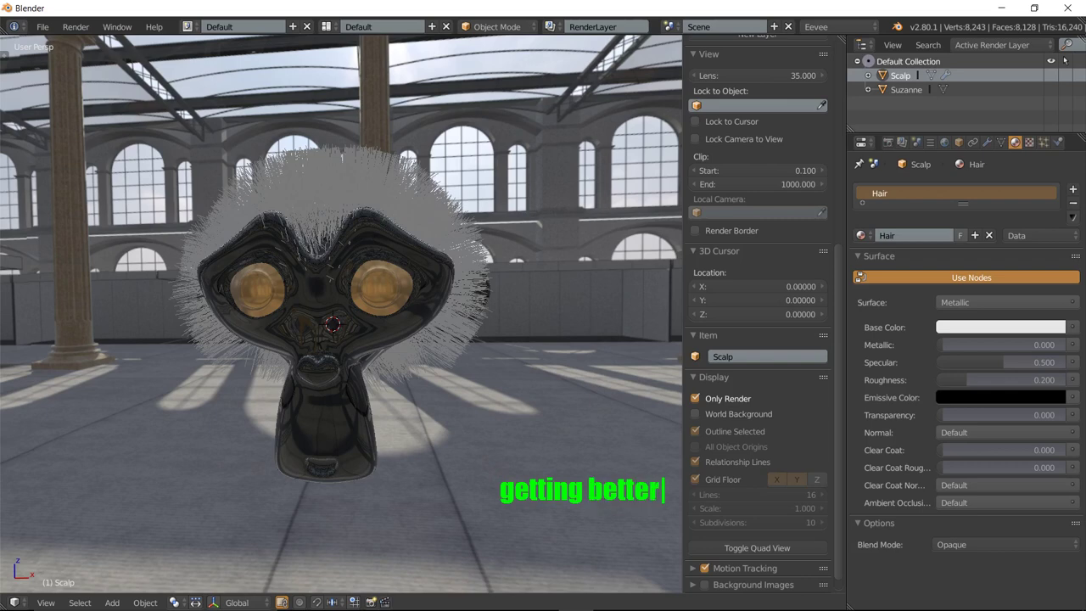
{"action": "type", "text": "!"}
{"action": "key", "text": "Return"}
{"action": "key", "text": "Escape"}
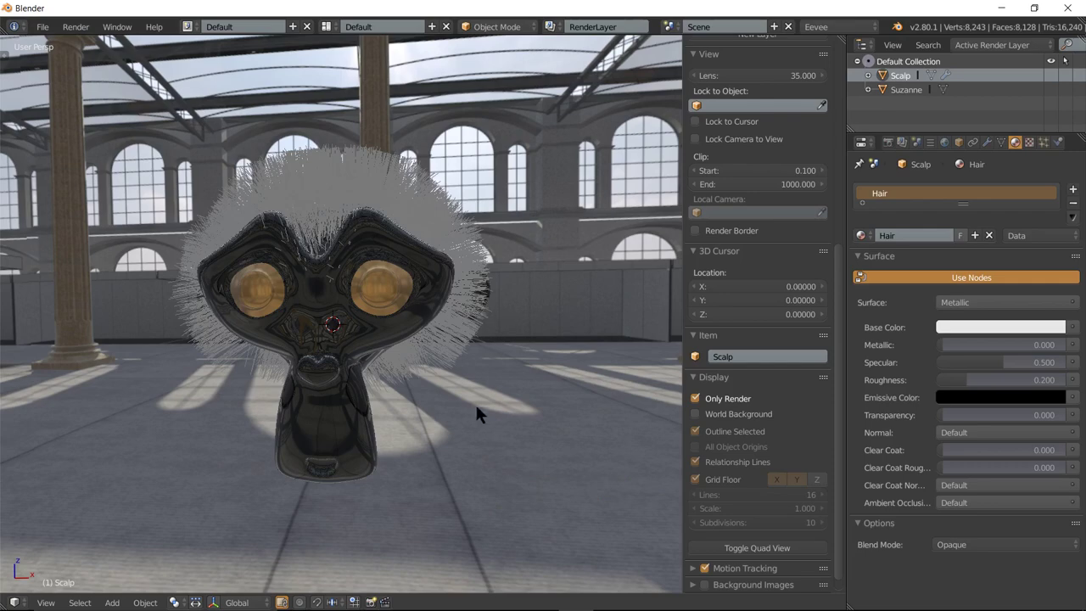
Set the Hair material to Metallic 1.0, Specular 0 and Roughness 0 for silvery fur.
{"action": "mouse_move", "coordinate": [476, 406]}
{"action": "middle_mouse_down"}
{"action": "mouse_move", "coordinate": [550, 408]}
{"action": "mouse_move", "coordinate": [481, 400]}
{"action": "middle_mouse_up"}
{"action": "scroll", "coordinate": [313, 285], "scroll_direction": "up", "scroll_amount": 2}
{"action": "scroll", "coordinate": [313, 285], "scroll_direction": "up", "scroll_amount": 3}
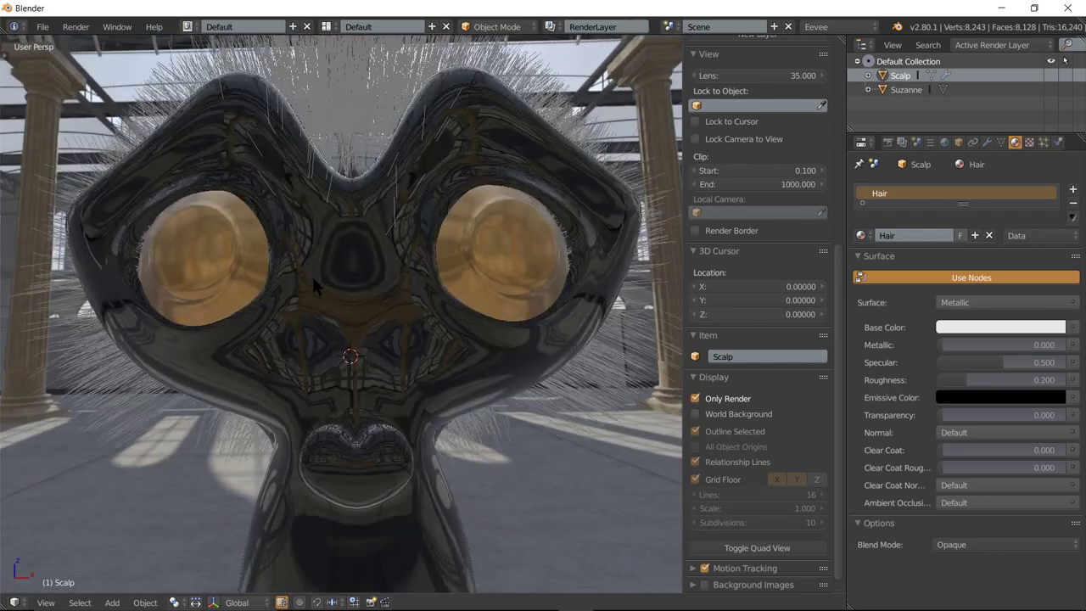
{"action": "mouse_move", "coordinate": [399, 174]}
{"action": "middle_mouse_down"}
{"action": "mouse_move", "coordinate": [397, 142]}
{"action": "mouse_move", "coordinate": [395, 192]}
{"action": "mouse_move", "coordinate": [403, 139]}
{"action": "middle_mouse_up"}
{"action": "scroll", "coordinate": [386, 213], "scroll_direction": "down", "scroll_amount": 2}
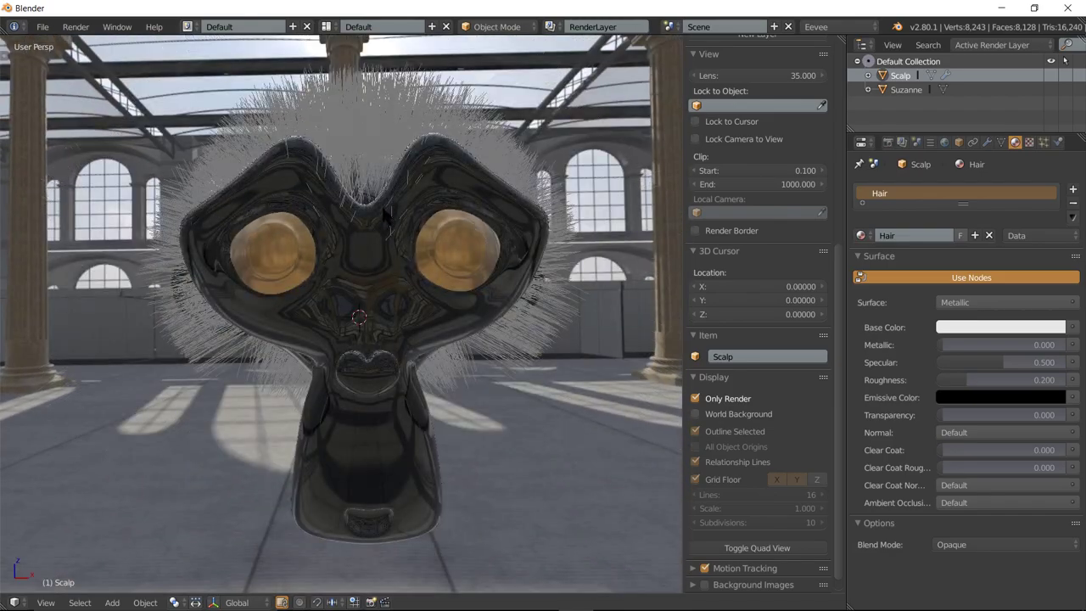
{"action": "scroll", "coordinate": [386, 214], "scroll_direction": "down", "scroll_amount": 1}
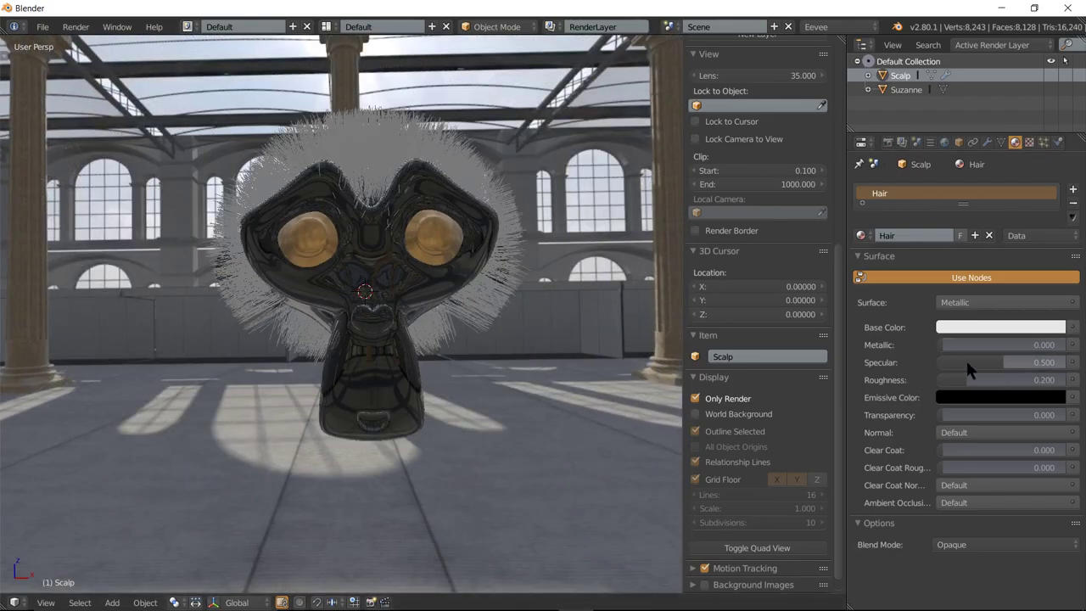
{"action": "left_click_drag", "start_coordinate": [947, 344], "coordinate": [1066, 344]}
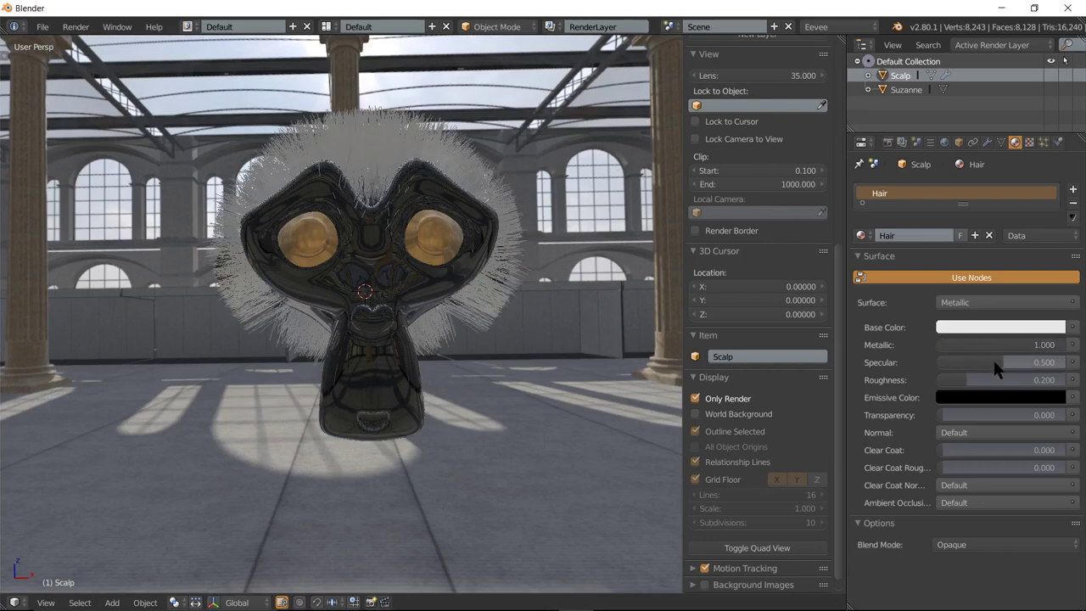
{"action": "left_click_drag", "start_coordinate": [993, 360], "coordinate": [944, 379]}
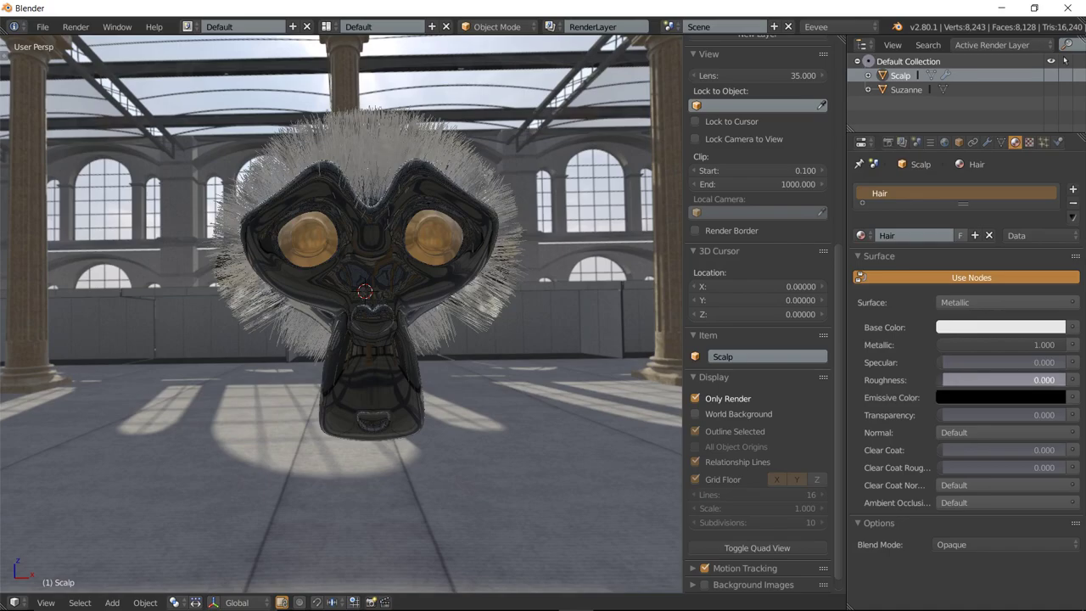
{"action": "mouse_move", "coordinate": [562, 238]}
{"action": "middle_mouse_down"}
{"action": "mouse_move", "coordinate": [438, 297]}
{"action": "mouse_move", "coordinate": [574, 286]}
{"action": "mouse_move", "coordinate": [557, 257]}
{"action": "middle_mouse_up"}
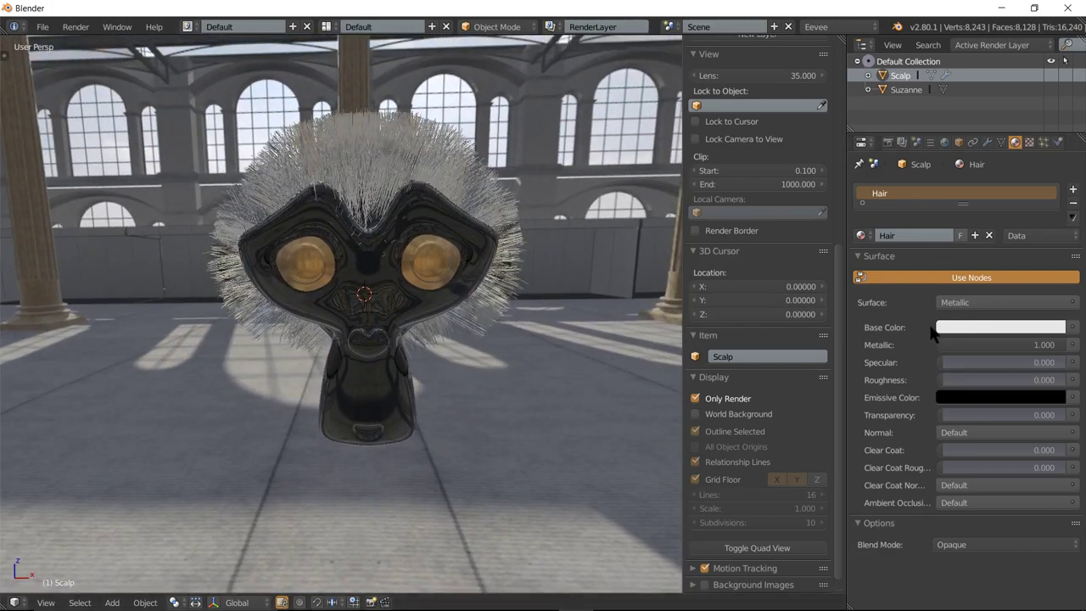
Return to the Scalp's particle settings down to Children > Kink, noting 'try some "hairdos"'.
{"action": "left_click", "coordinate": [1044, 141]}
{"action": "scroll", "coordinate": [914, 435], "scroll_direction": "down", "scroll_amount": 5}
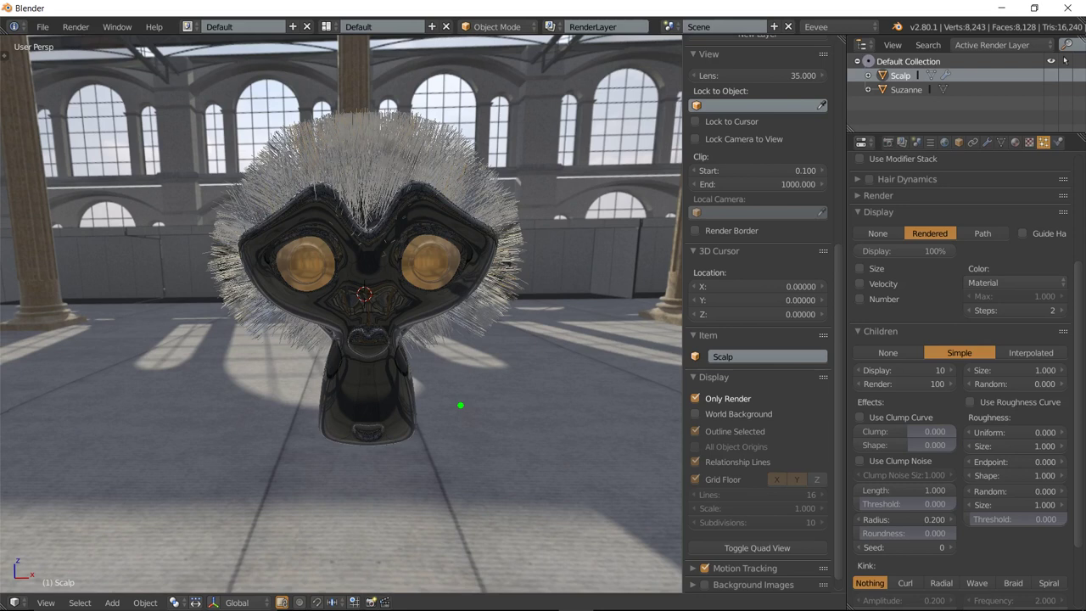
{"action": "type", "text": "try "}
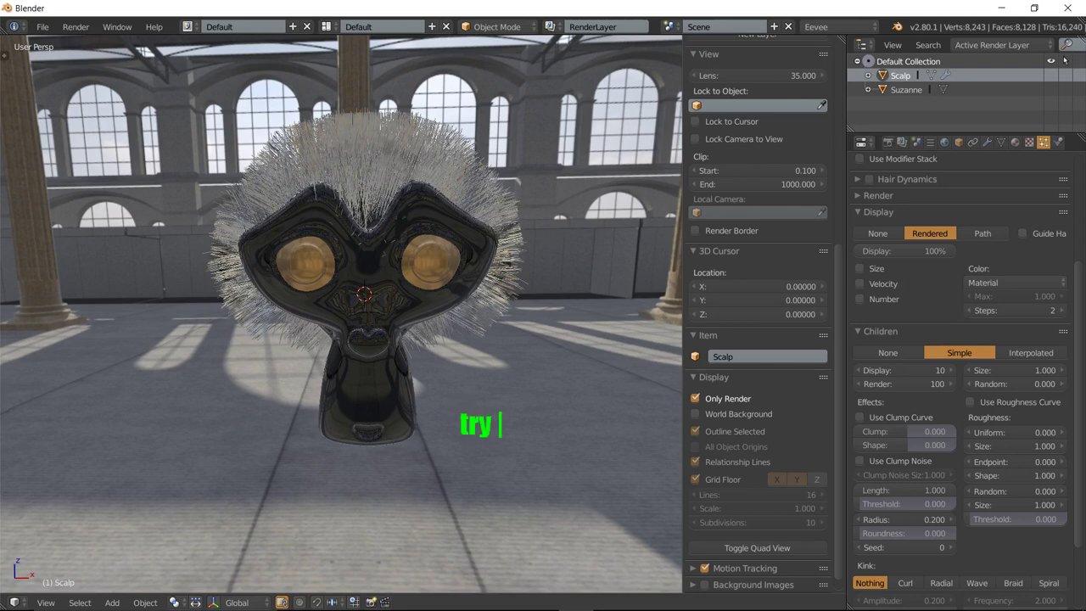
{"action": "type", "text": "soe"}
{"action": "key", "text": "BackSpace"}
{"action": "type", "text": "me \""}
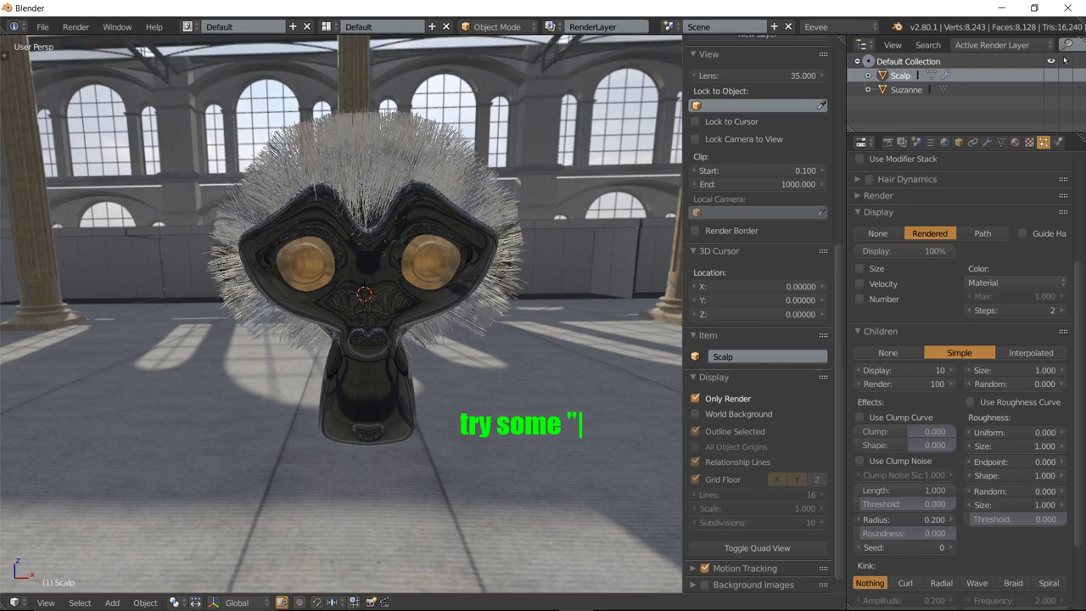
{"action": "type", "text": "hair"}
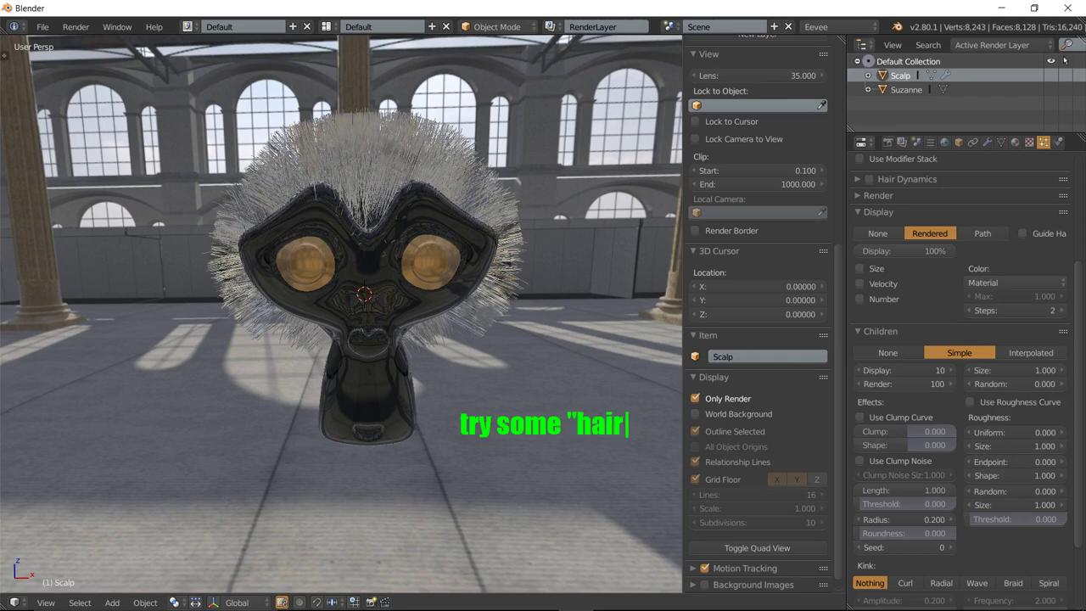
{"action": "type", "text": "dos"}
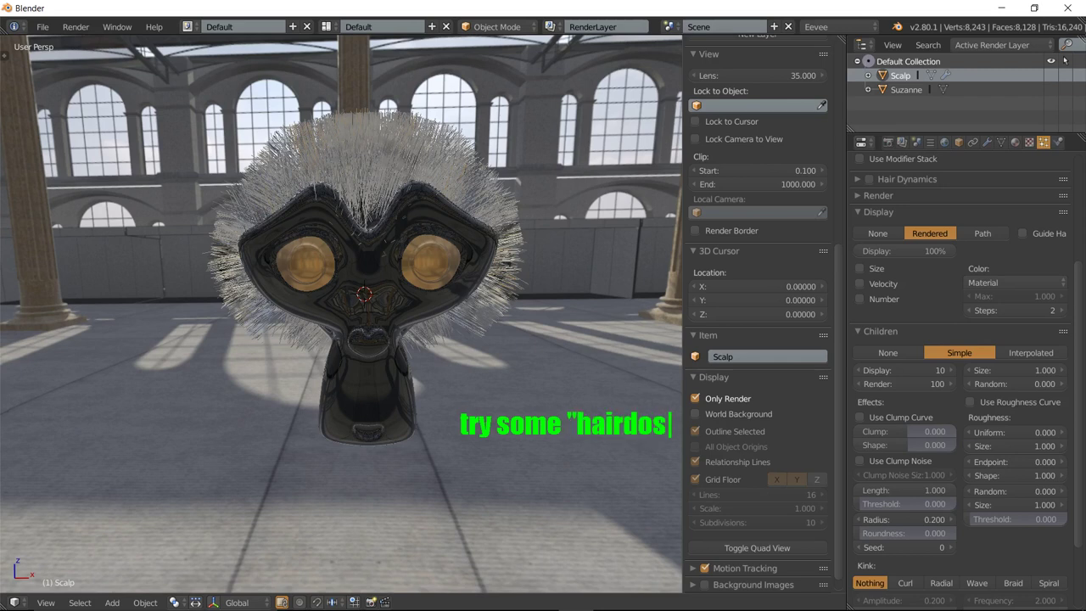
{"action": "type", "text": "\""}
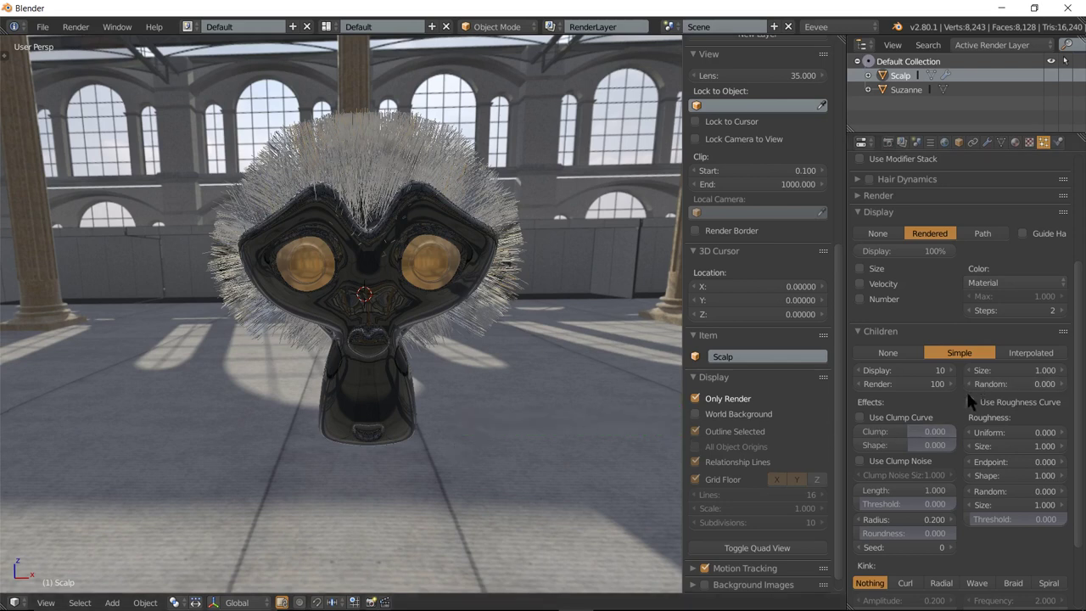
{"action": "scroll", "coordinate": [932, 471], "scroll_direction": "down", "scroll_amount": 3}
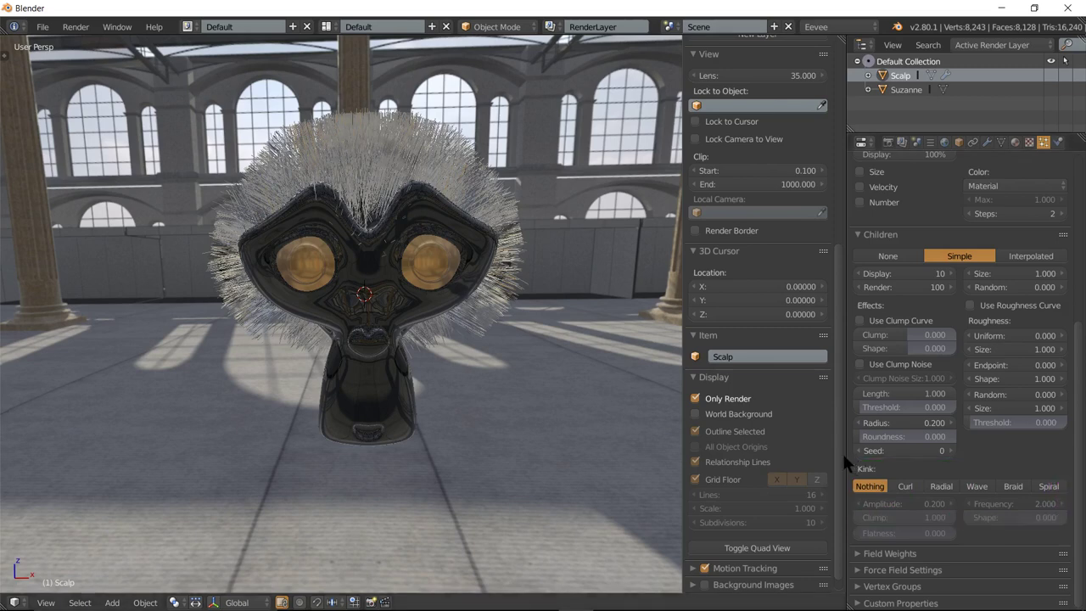
Set the child hairs' Kink to Curl (amplitude 0.2, frequency 2) and inspect the curly hair.
{"action": "left_click", "coordinate": [906, 483]}
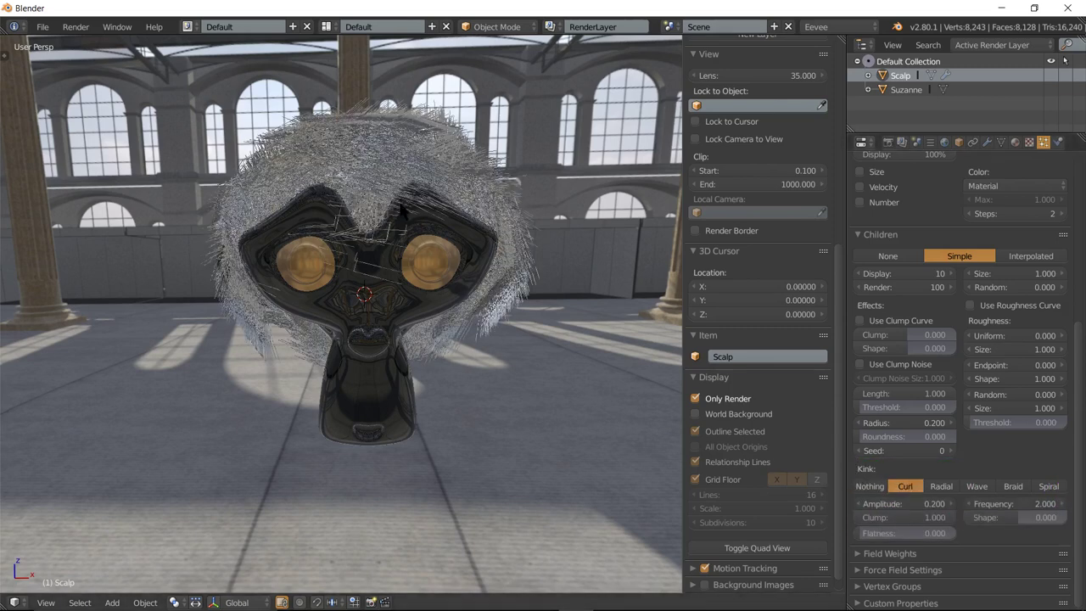
{"action": "scroll", "coordinate": [390, 186], "scroll_direction": "up", "scroll_amount": 2}
{"action": "middle_click_drag", "start_coordinate": [458, 206], "coordinate": [448, 226]}
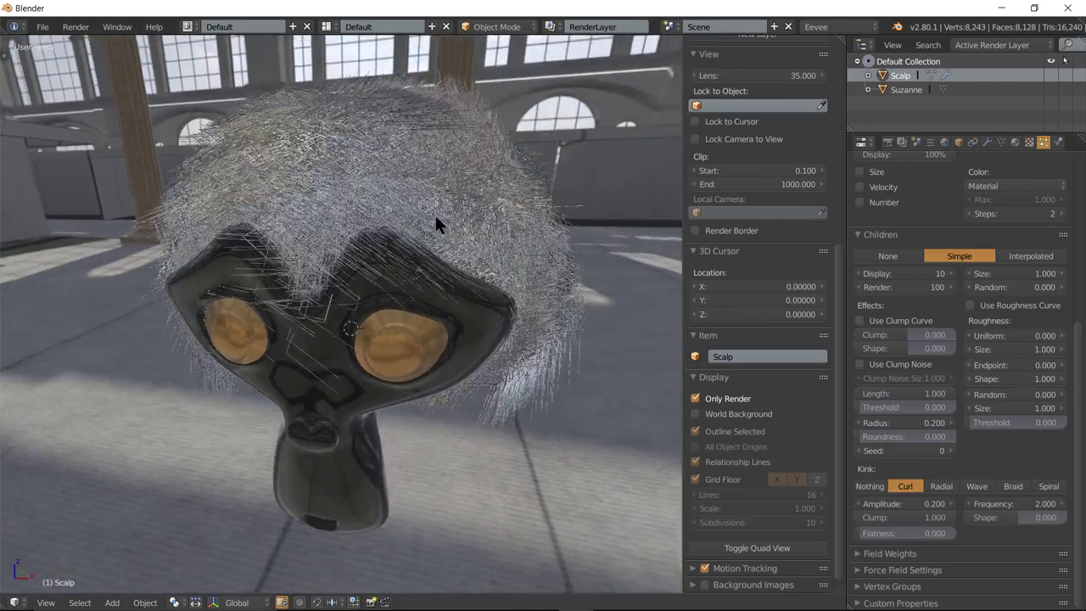
{"action": "scroll", "coordinate": [376, 297], "scroll_direction": "up", "scroll_amount": 2}
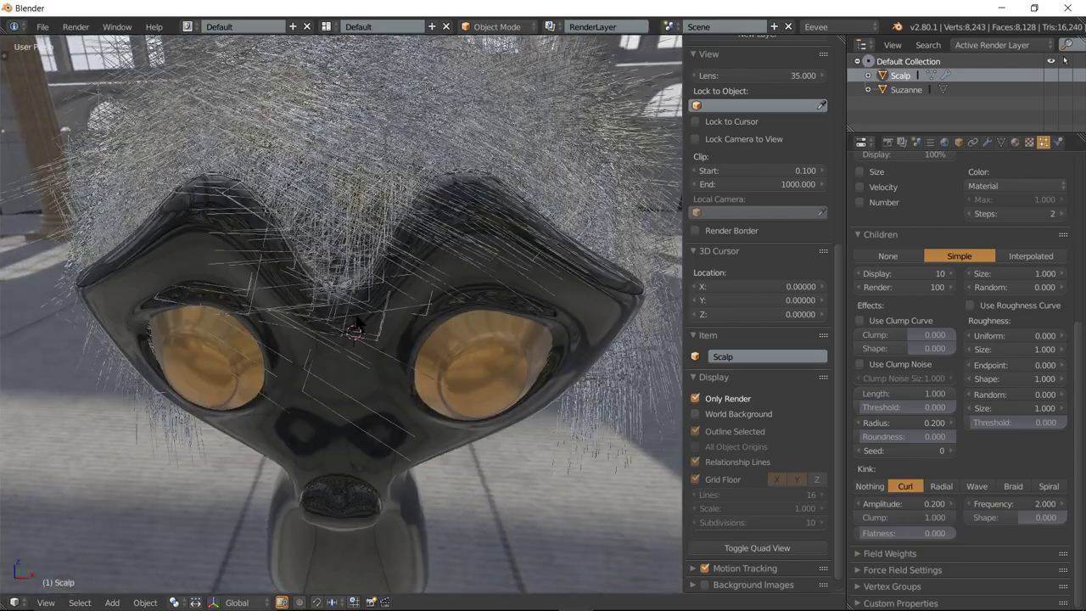
{"action": "scroll", "coordinate": [374, 315], "scroll_direction": "up", "scroll_amount": 2}
{"action": "scroll", "coordinate": [378, 314], "scroll_direction": "up", "scroll_amount": 1}
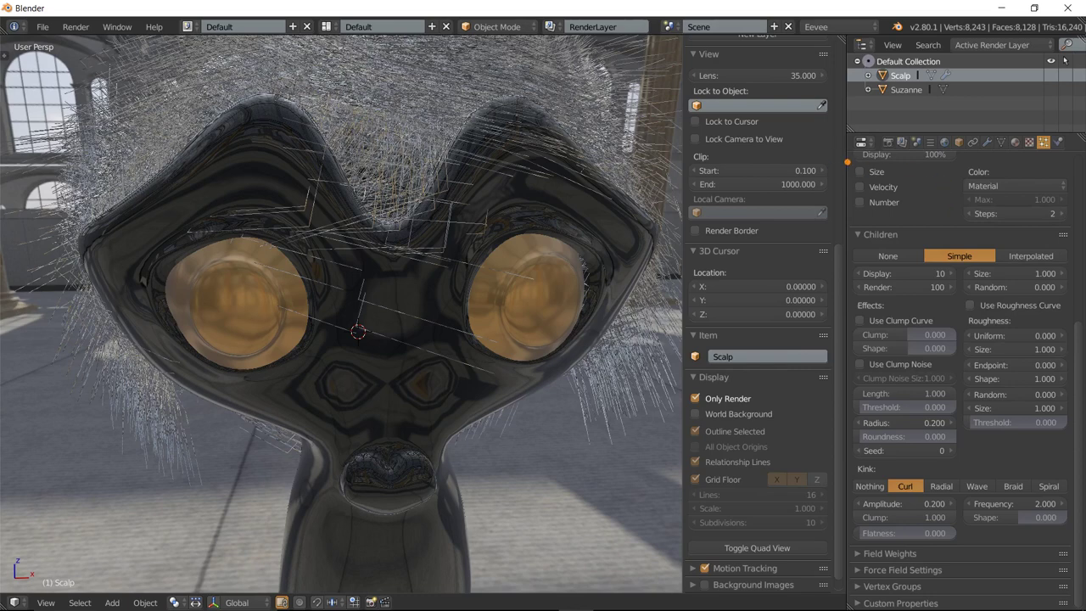
{"action": "left_click_drag", "start_coordinate": [846, 161], "coordinate": [1075, 240]}
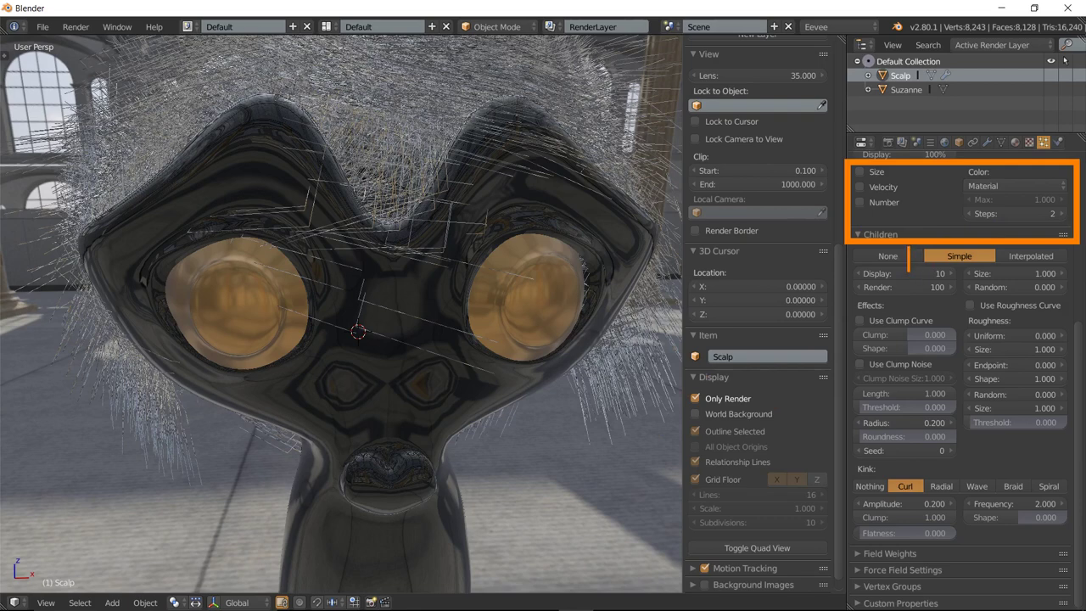
Annotate the view with a 'NOT TOO HIG' note and two marks near Suzanne's eyes, then clear them.
{"action": "left_click_drag", "start_coordinate": [896, 233], "coordinate": [895, 206]}
{"action": "type", "text": "NO"}
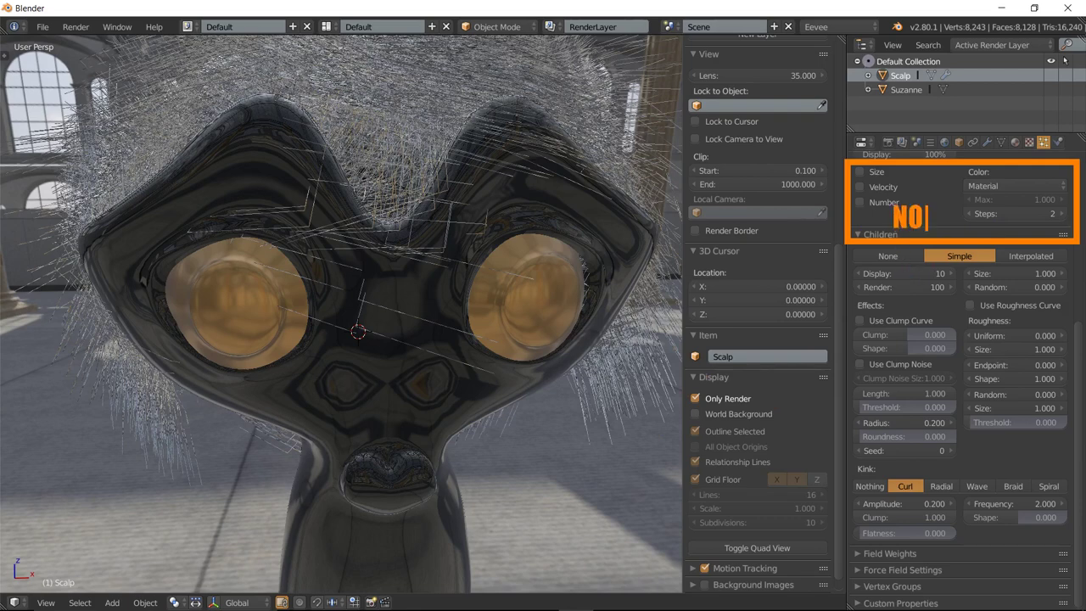
{"action": "type", "text": "T"}
{"action": "key", "text": "Return"}
{"action": "key", "text": "Return"}
{"action": "type", "text": "TOO"}
{"action": "key", "text": "Return"}
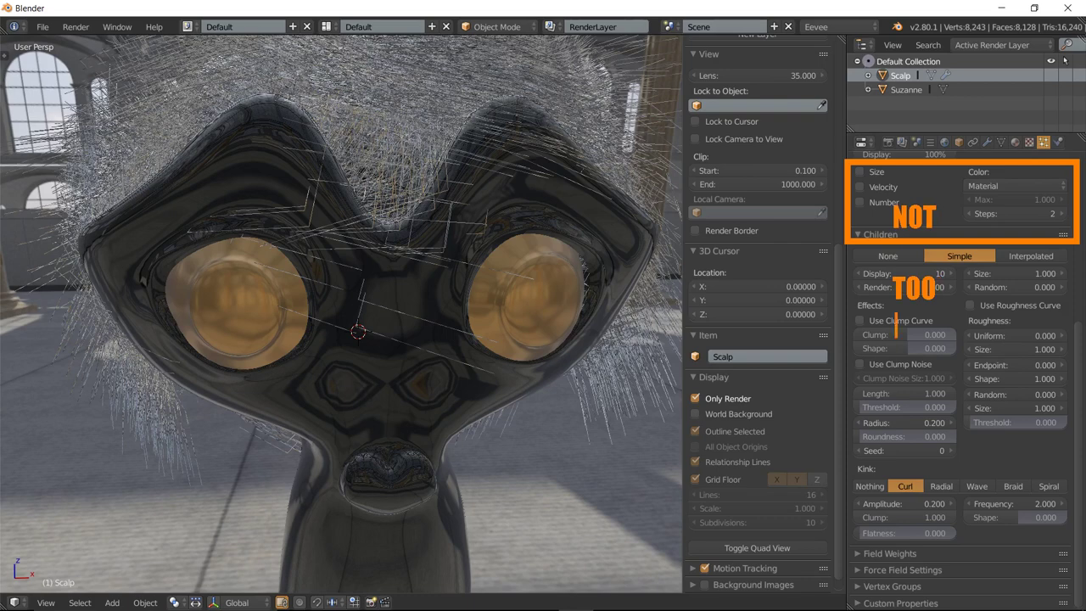
{"action": "key", "text": "Return"}
{"action": "type", "text": "HIG"}
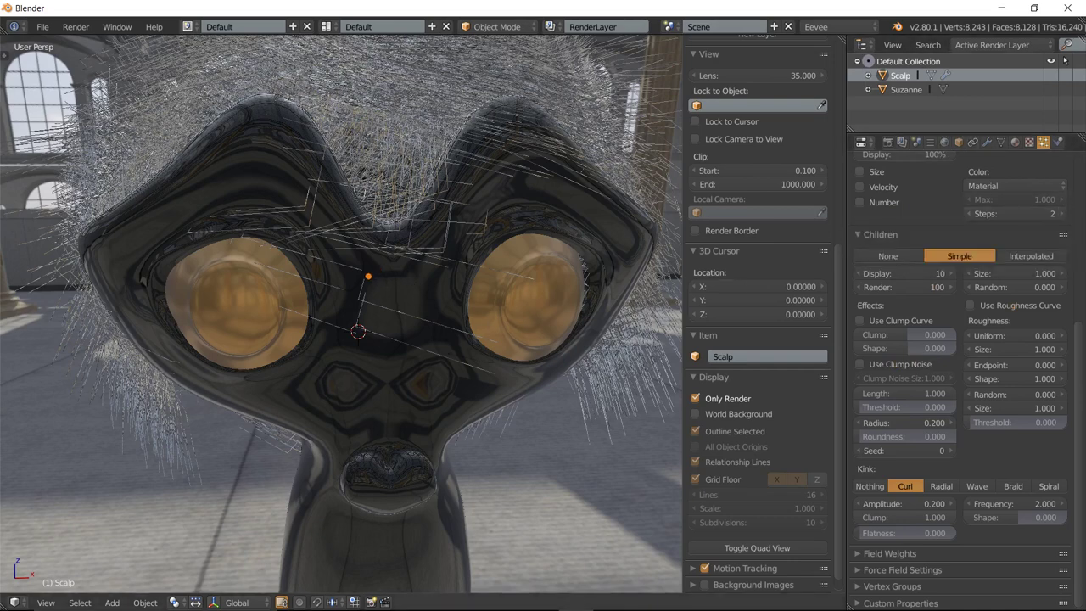
{"action": "mouse_move", "coordinate": [363, 292]}
{"action": "left_mouse_down"}
{"action": "mouse_move", "coordinate": [437, 312]}
{"action": "mouse_move", "coordinate": [421, 338]}
{"action": "left_mouse_up"}
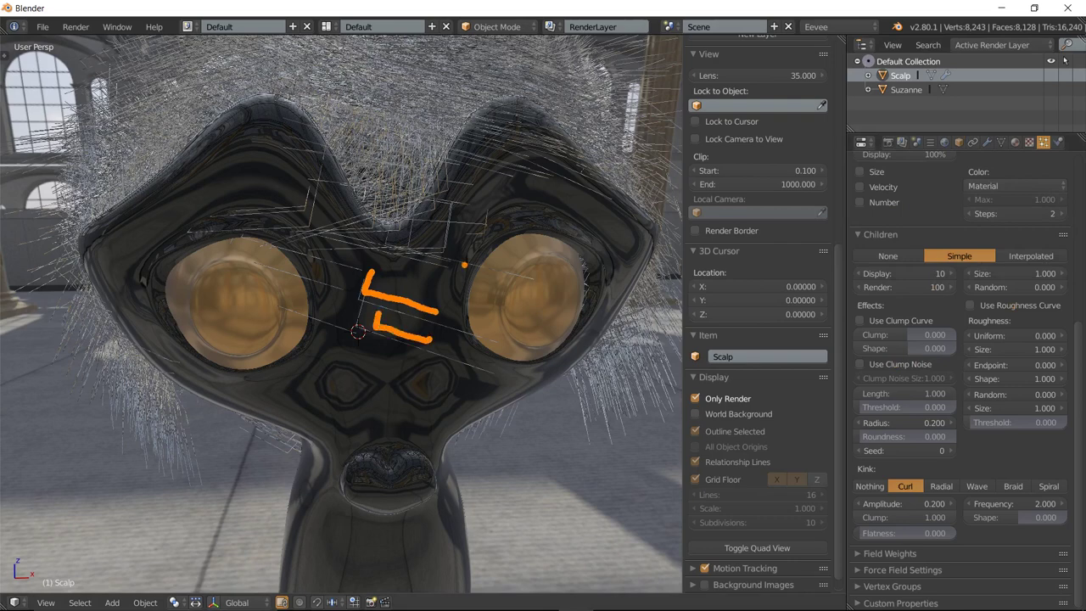
{"action": "mouse_move", "coordinate": [496, 207]}
{"action": "left_mouse_down"}
{"action": "mouse_move", "coordinate": [491, 240]}
{"action": "mouse_move", "coordinate": [466, 246]}
{"action": "left_mouse_up"}
{"action": "key", "text": "Escape"}
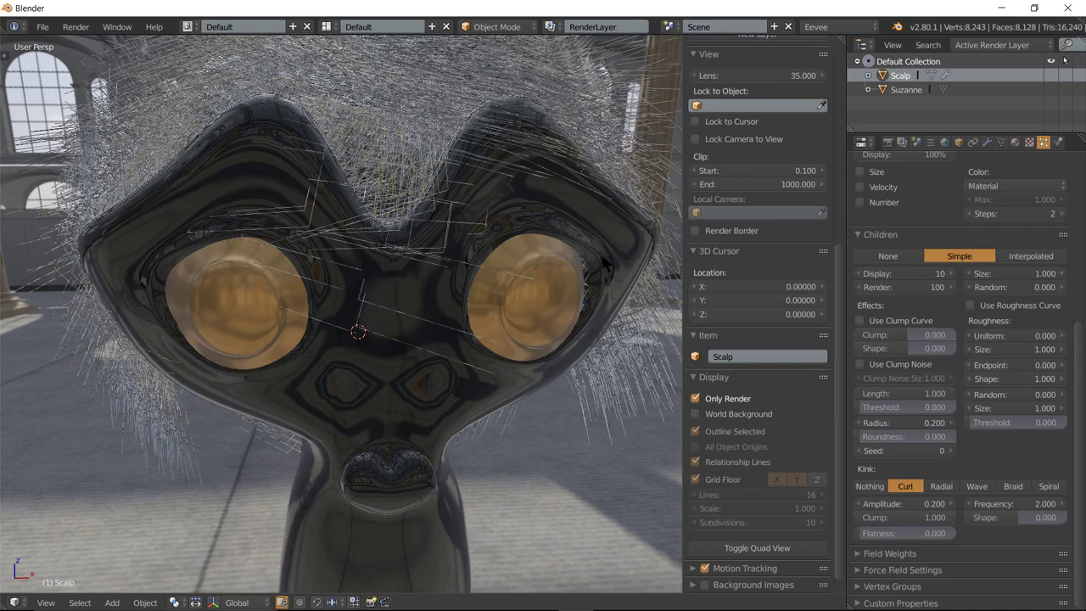
Raise the hair display Steps from 2 to 5 and zoom out to check the smoother strands.
{"action": "left_click", "coordinate": [1060, 212]}
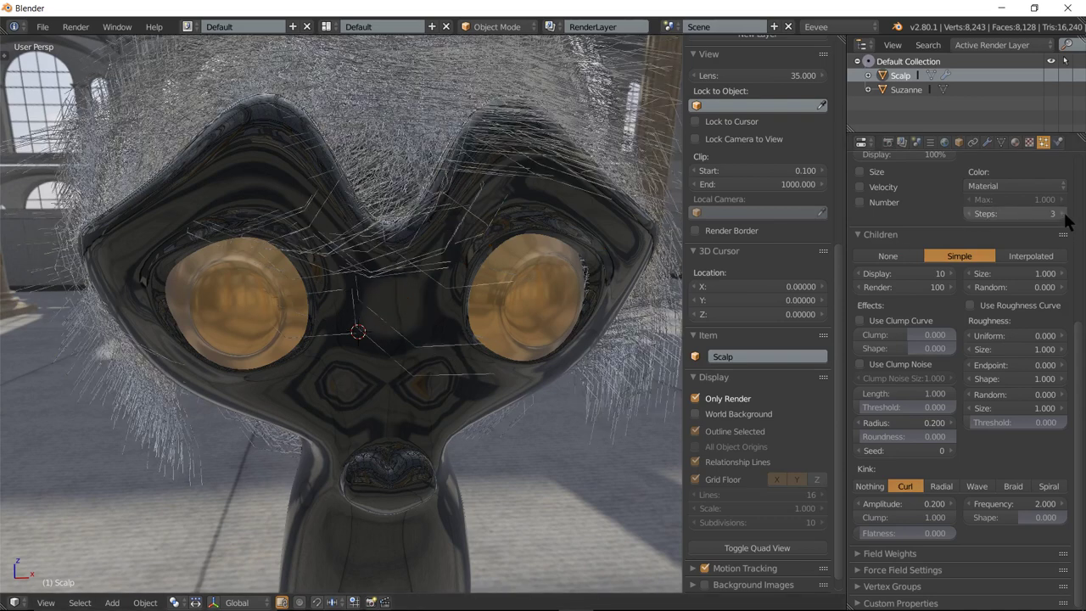
{"action": "left_click", "coordinate": [1060, 213]}
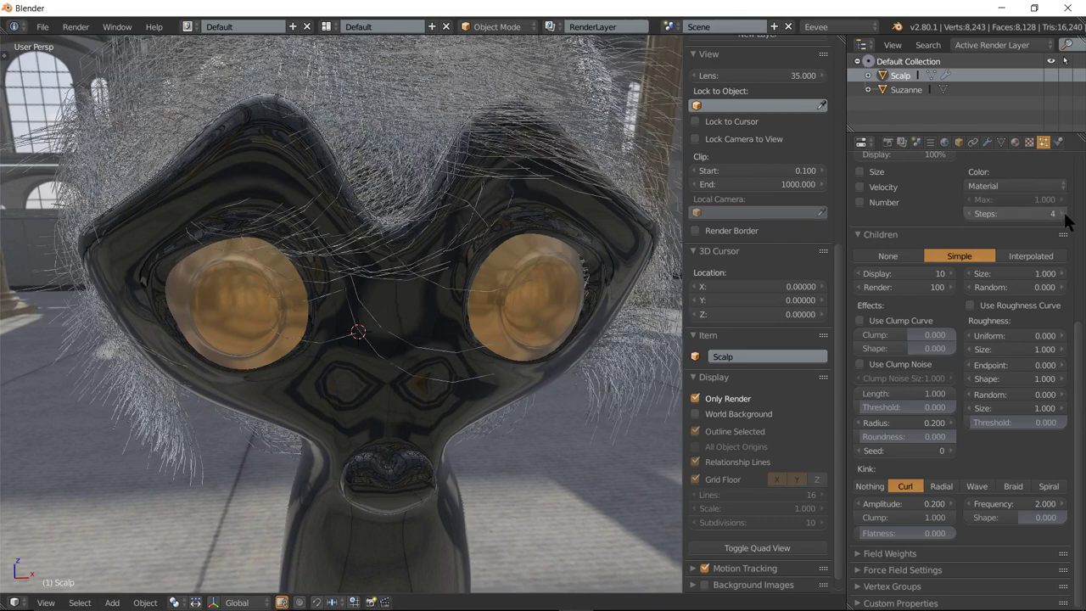
{"action": "left_click", "coordinate": [1060, 212]}
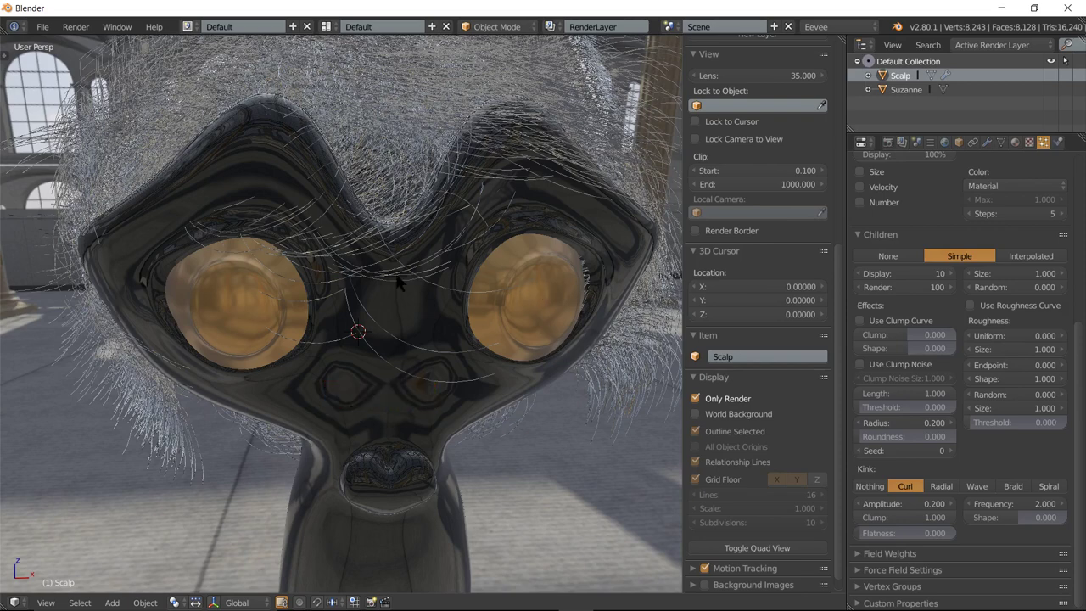
{"action": "scroll", "coordinate": [398, 282], "scroll_direction": "down", "scroll_amount": 5}
{"action": "scroll", "coordinate": [399, 283], "scroll_direction": "up", "scroll_amount": 2}
{"action": "mouse_move", "coordinate": [461, 256]}
{"action": "middle_mouse_down"}
{"action": "mouse_move", "coordinate": [437, 246]}
{"action": "mouse_move", "coordinate": [449, 248]}
{"action": "middle_mouse_up"}
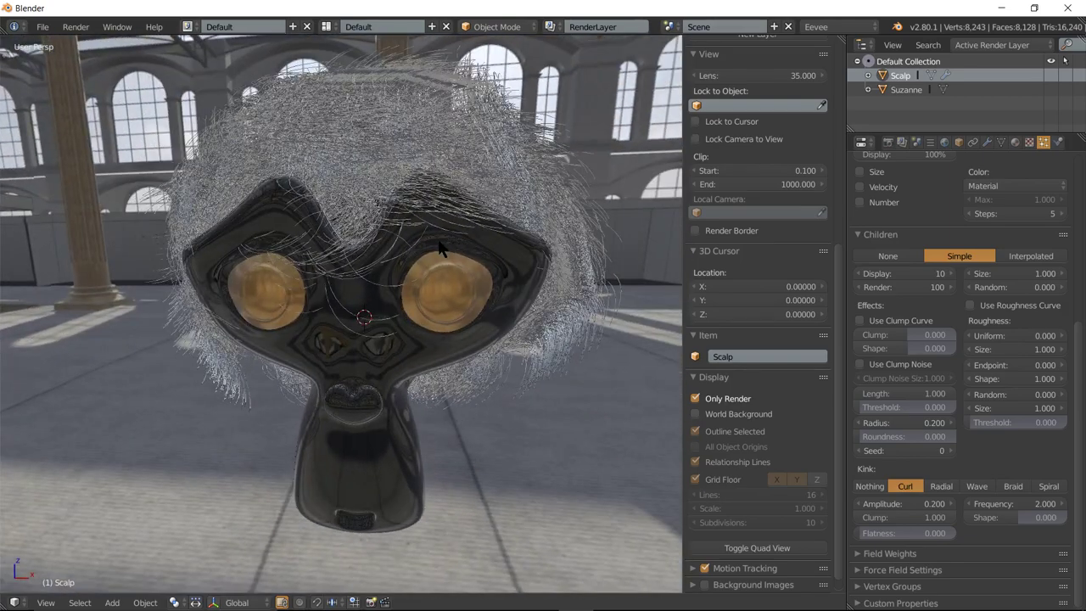
{"action": "left_click", "coordinate": [1017, 142]}
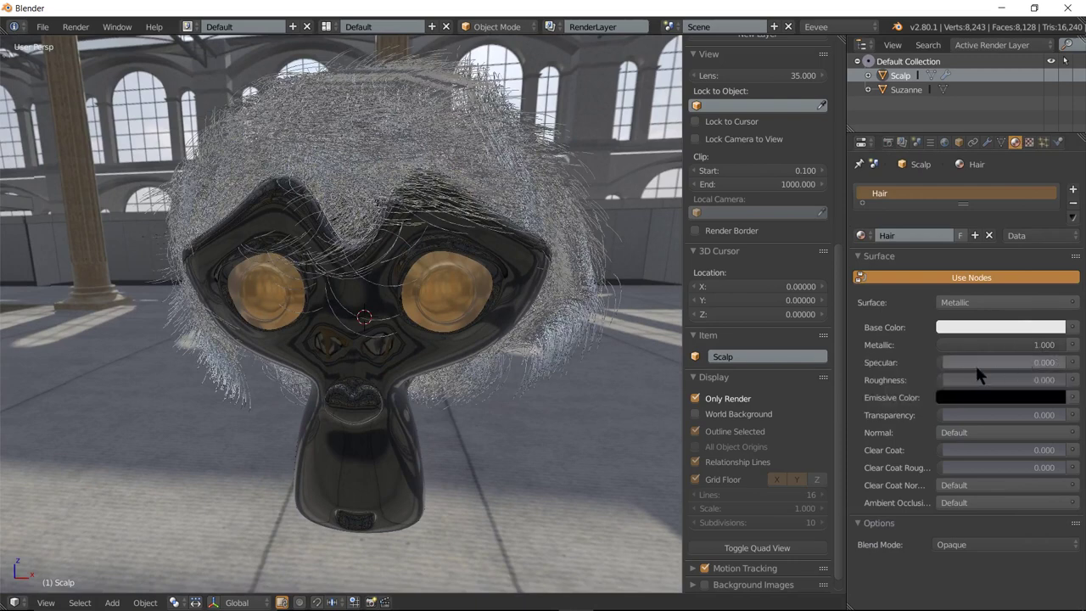
{"action": "mouse_move", "coordinate": [946, 380]}
{"action": "left_mouse_down"}
{"action": "mouse_move", "coordinate": [1003, 380]}
{"action": "mouse_move", "coordinate": [992, 380]}
{"action": "left_mouse_up"}
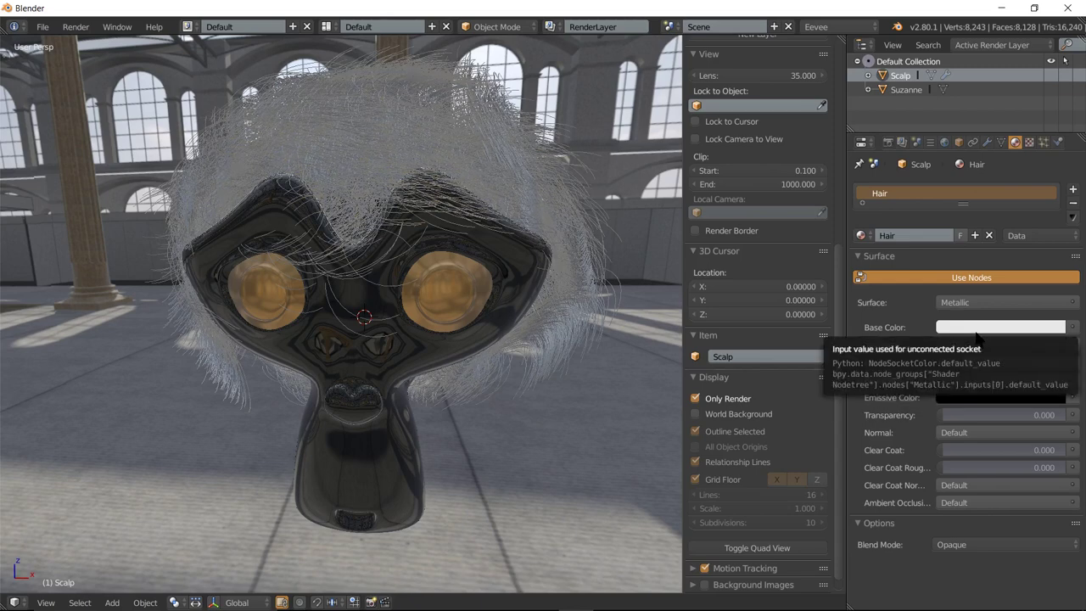
{"action": "left_click", "coordinate": [977, 329]}
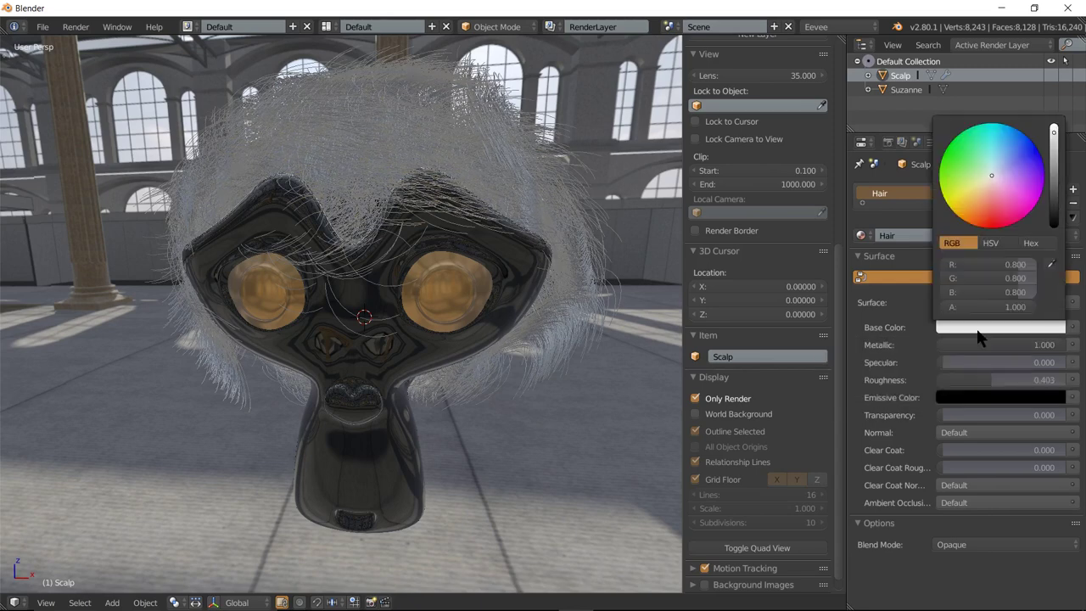
{"action": "left_click", "coordinate": [985, 183]}
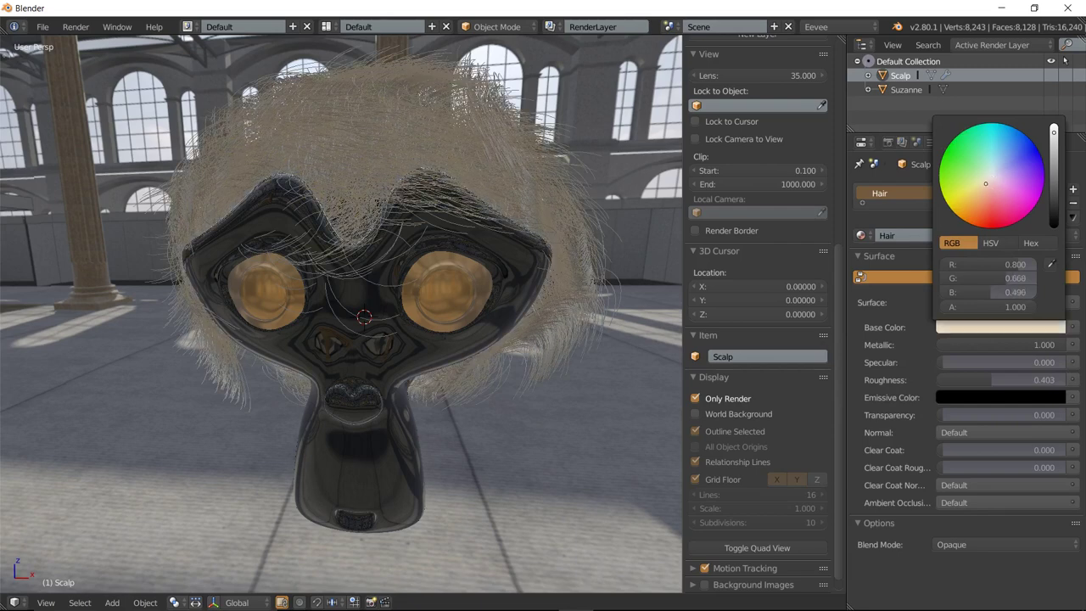
{"action": "left_click", "coordinate": [1054, 146]}
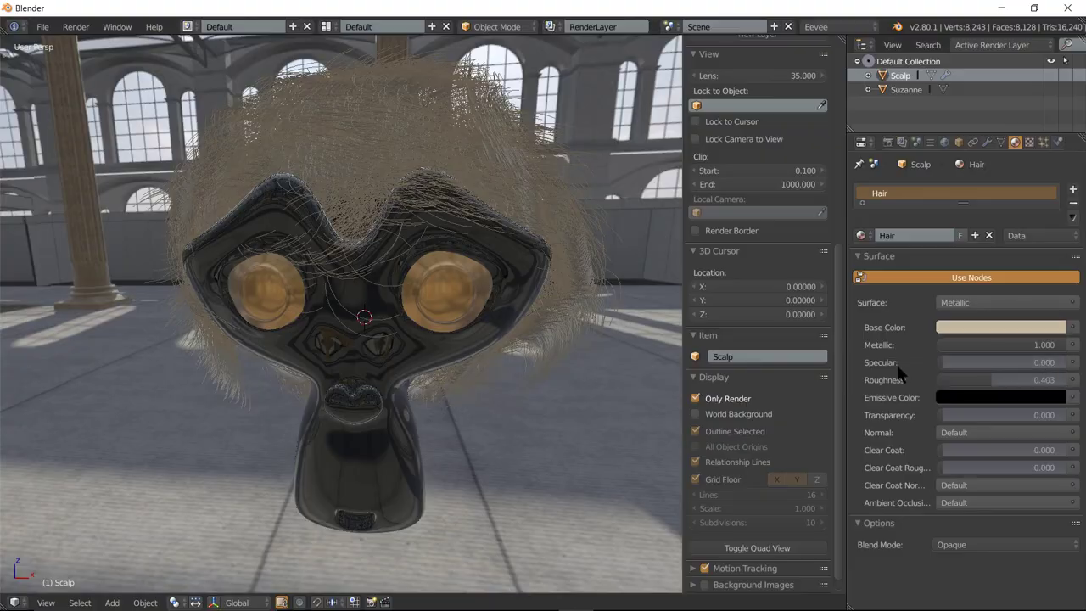
{"action": "scroll", "coordinate": [357, 114], "scroll_direction": "up", "scroll_amount": 3}
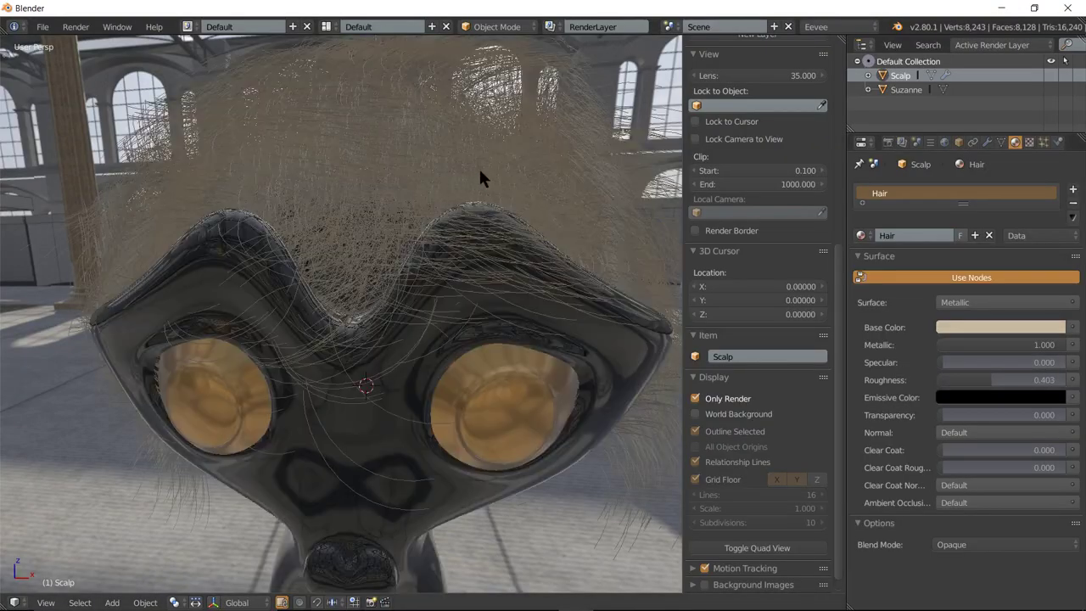
{"action": "mouse_move", "coordinate": [480, 175]}
{"action": "middle_mouse_down"}
{"action": "mouse_move", "coordinate": [393, 197]}
{"action": "mouse_move", "coordinate": [294, 189]}
{"action": "mouse_move", "coordinate": [252, 165]}
{"action": "mouse_move", "coordinate": [399, 178]}
{"action": "mouse_move", "coordinate": [489, 165]}
{"action": "middle_mouse_up"}
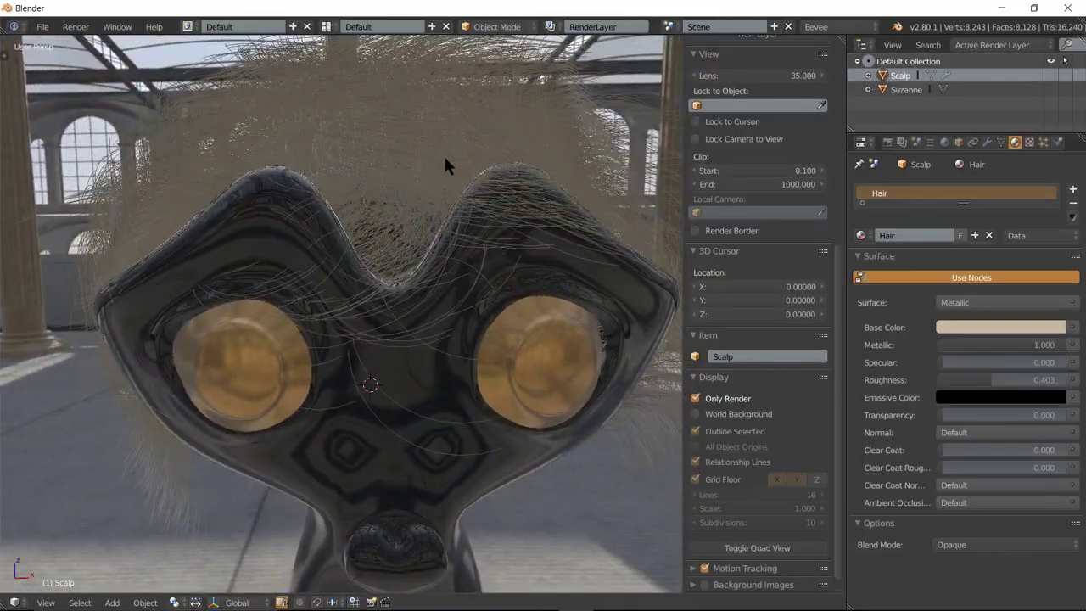
{"action": "scroll", "coordinate": [444, 158], "scroll_direction": "down", "scroll_amount": 4}
{"action": "middle_click_drag", "start_coordinate": [455, 249], "coordinate": [442, 246]}
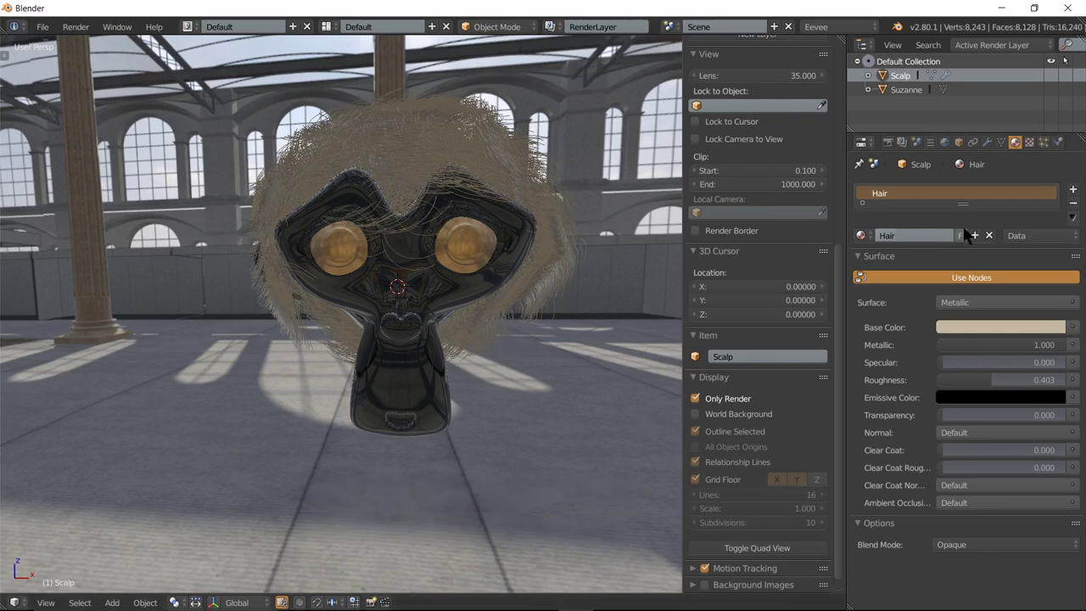
Swap the world Environment Texture from hall_con.hdr to hotel_room_2k.hdr.
{"action": "left_click", "coordinate": [945, 142]}
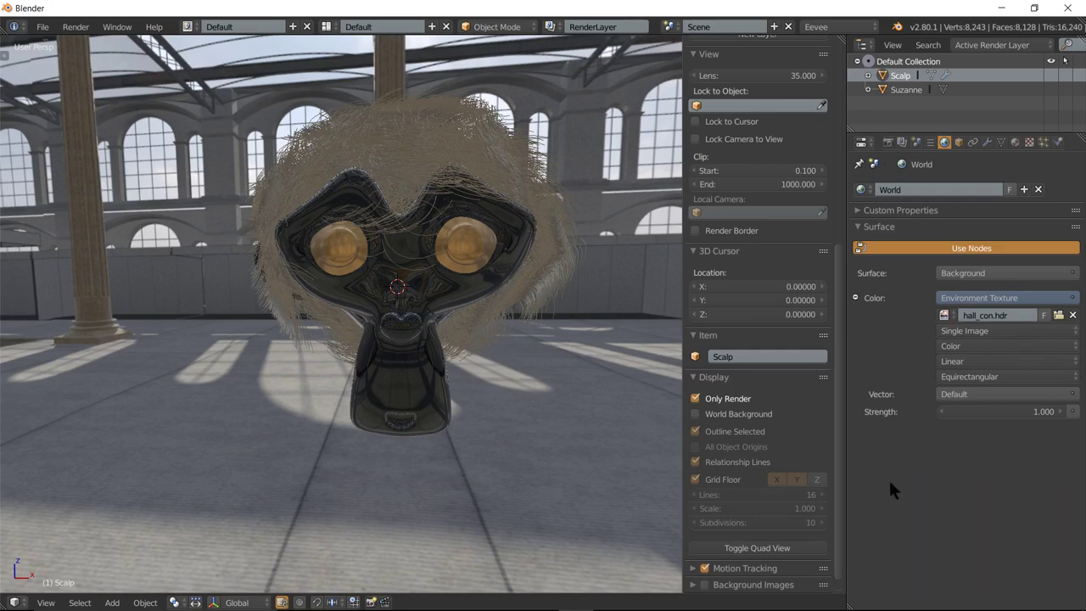
{"action": "left_click", "coordinate": [1058, 314]}
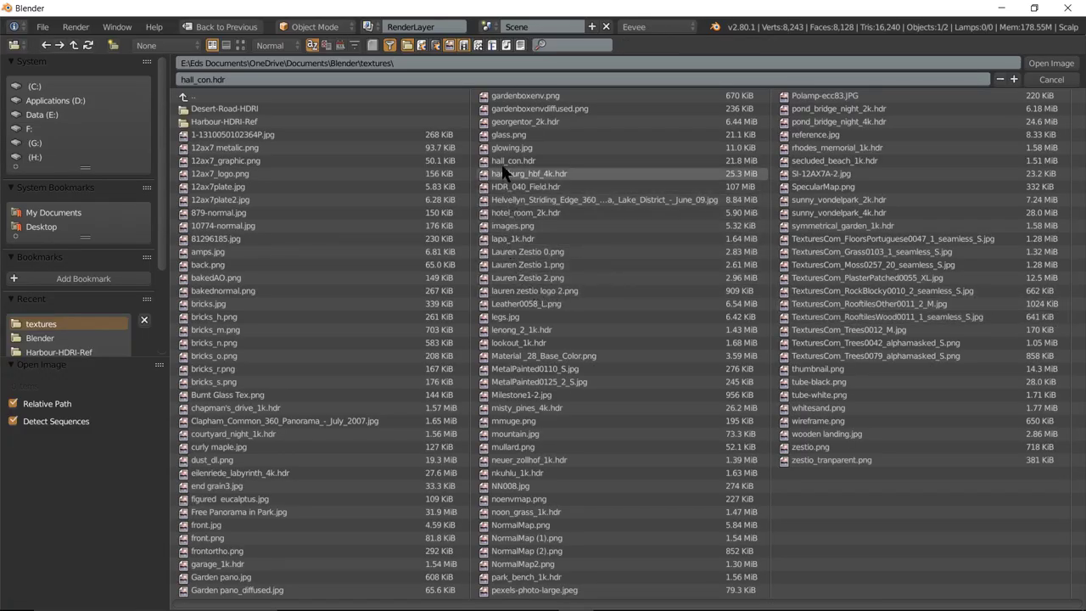
{"action": "left_click", "coordinate": [509, 212]}
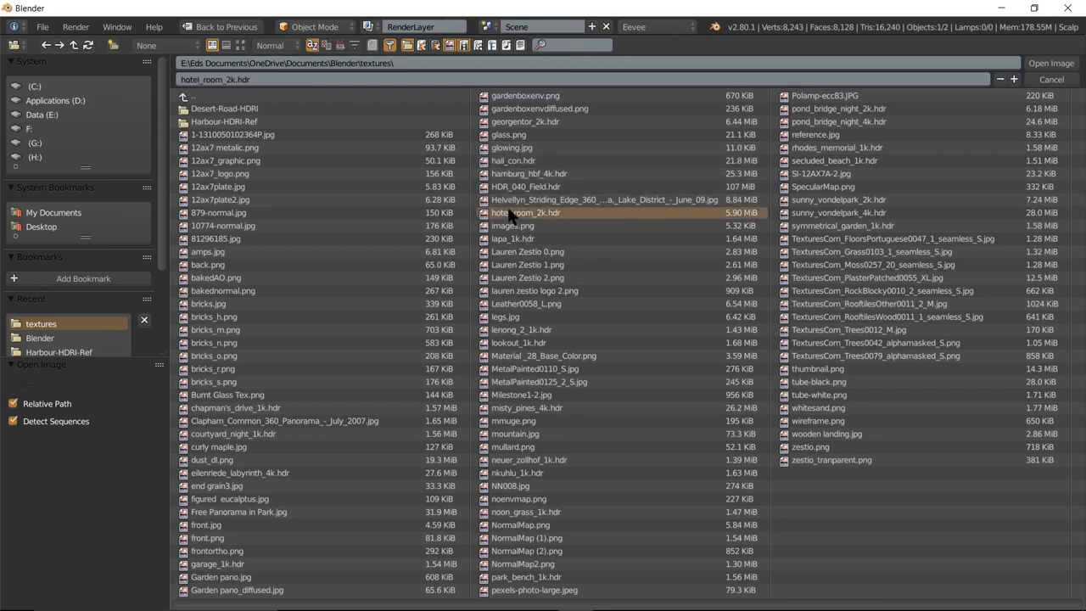
{"action": "left_click", "coordinate": [1033, 64]}
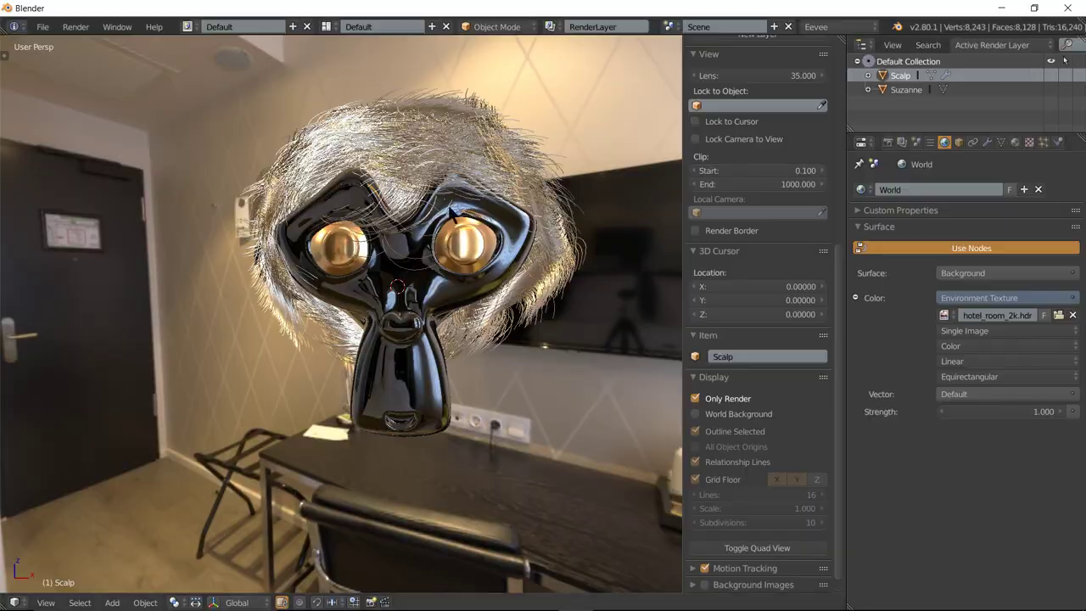
Raise the Hair material's Specular to 1.000, lower Roughness to about 0.156 and increase Metallic.
{"action": "mouse_move", "coordinate": [495, 144]}
{"action": "middle_mouse_down"}
{"action": "mouse_move", "coordinate": [485, 260]}
{"action": "mouse_move", "coordinate": [331, 225]}
{"action": "mouse_move", "coordinate": [209, 230]}
{"action": "mouse_move", "coordinate": [219, 241]}
{"action": "middle_mouse_up"}
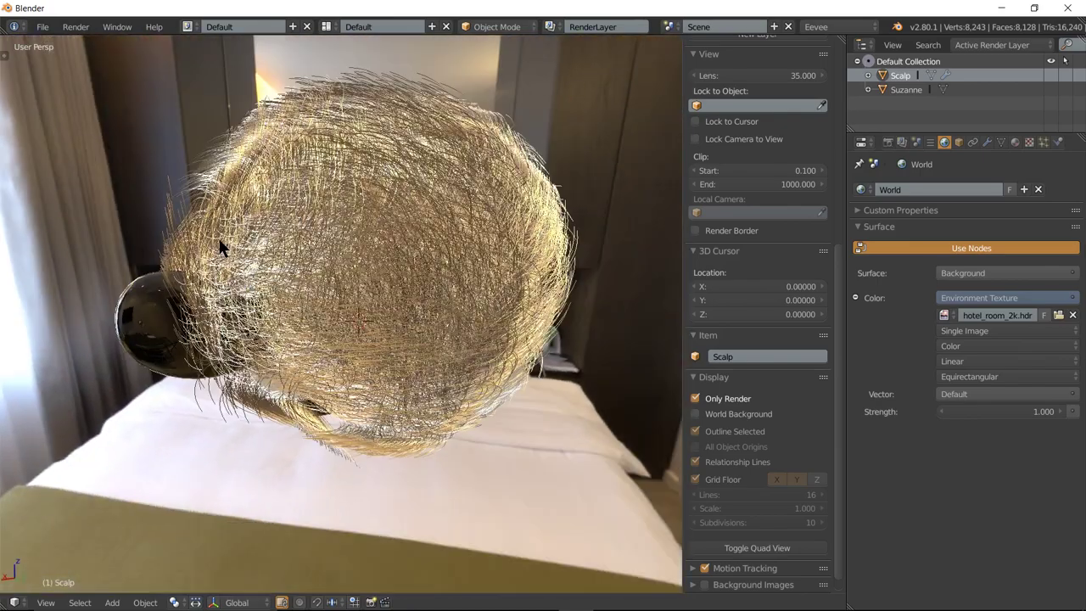
{"action": "left_click", "coordinate": [1014, 143]}
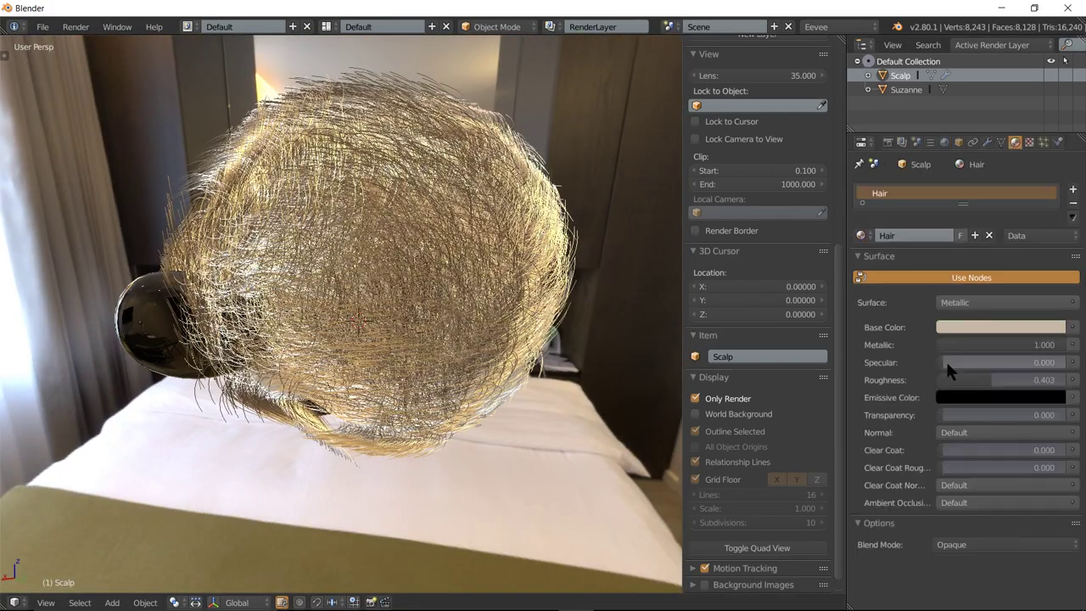
{"action": "mouse_move", "coordinate": [953, 362]}
{"action": "left_mouse_down"}
{"action": "mouse_move", "coordinate": [1061, 362]}
{"action": "mouse_move", "coordinate": [942, 344]}
{"action": "left_mouse_up"}
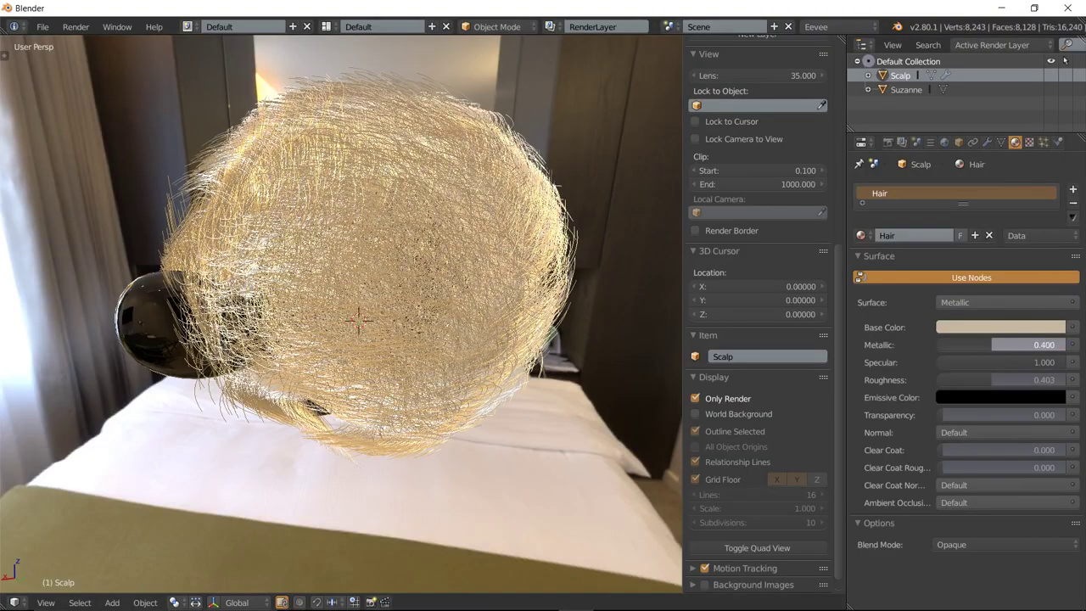
{"action": "mouse_move", "coordinate": [434, 240]}
{"action": "middle_mouse_down"}
{"action": "mouse_move", "coordinate": [520, 218]}
{"action": "mouse_move", "coordinate": [624, 216]}
{"action": "mouse_move", "coordinate": [667, 231]}
{"action": "mouse_move", "coordinate": [663, 255]}
{"action": "mouse_move", "coordinate": [654, 233]}
{"action": "middle_mouse_up"}
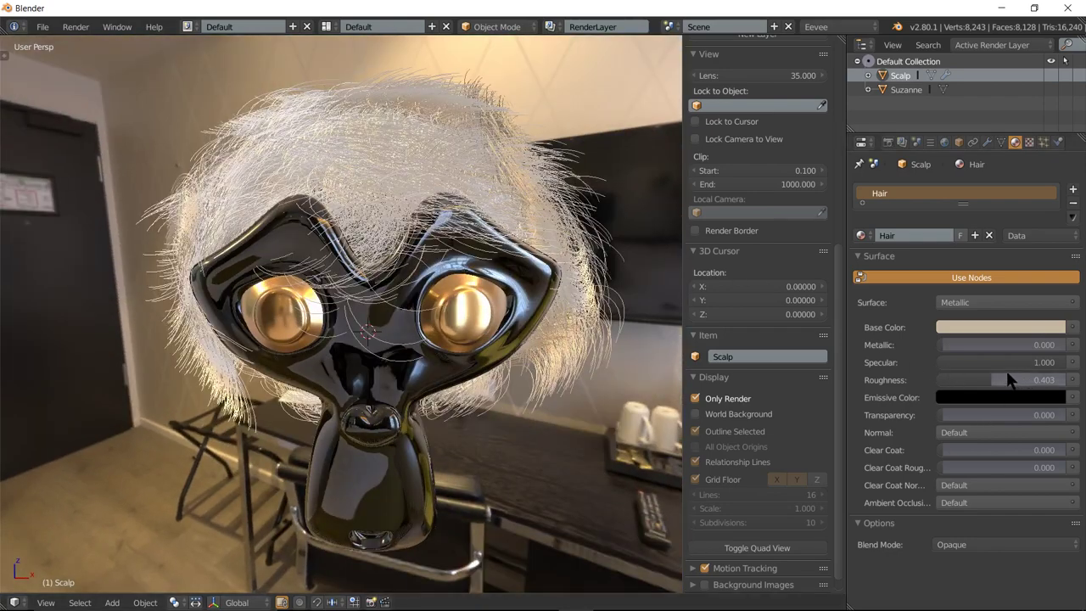
{"action": "mouse_move", "coordinate": [998, 380]}
{"action": "left_mouse_down"}
{"action": "mouse_move", "coordinate": [975, 380]}
{"action": "mouse_move", "coordinate": [1019, 380]}
{"action": "left_mouse_up"}
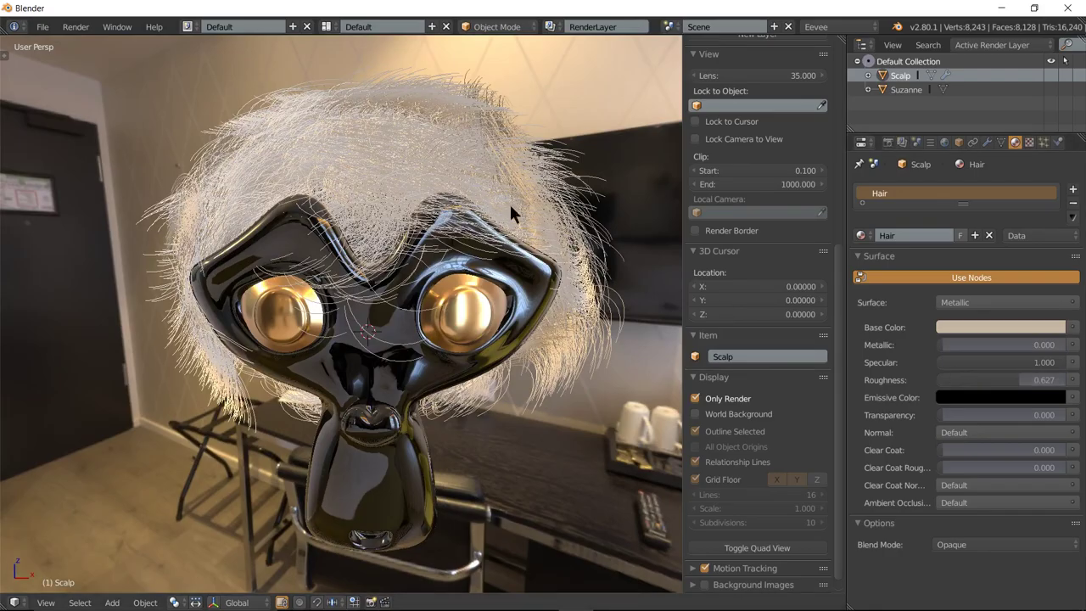
{"action": "scroll", "coordinate": [428, 143], "scroll_direction": "up", "scroll_amount": 3}
{"action": "middle_click_drag", "start_coordinate": [431, 154], "coordinate": [412, 174]}
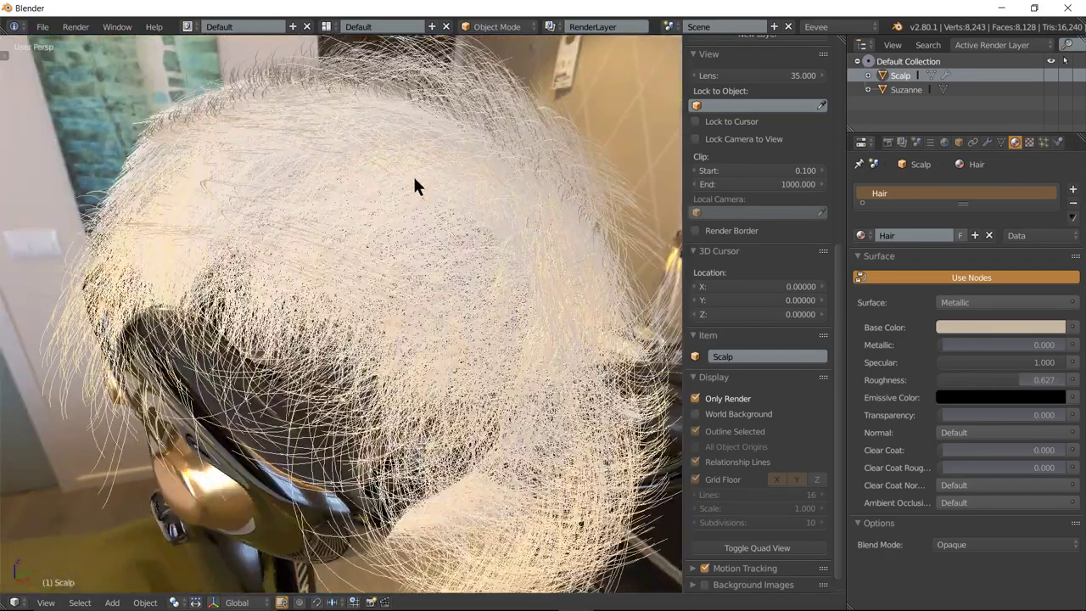
{"action": "mouse_move", "coordinate": [1043, 380]}
{"action": "left_mouse_down"}
{"action": "mouse_move", "coordinate": [967, 380]}
{"action": "mouse_move", "coordinate": [1003, 380]}
{"action": "mouse_move", "coordinate": [1030, 362]}
{"action": "mouse_move", "coordinate": [944, 363]}
{"action": "mouse_move", "coordinate": [944, 380]}
{"action": "left_mouse_up"}
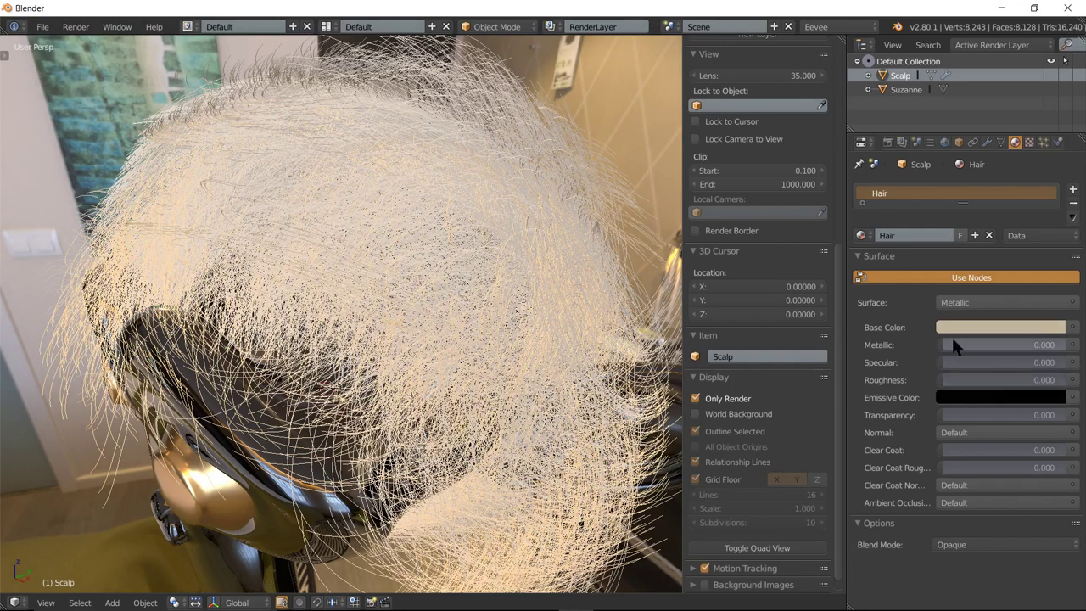
{"action": "left_click_drag", "start_coordinate": [943, 341], "coordinate": [1064, 341]}
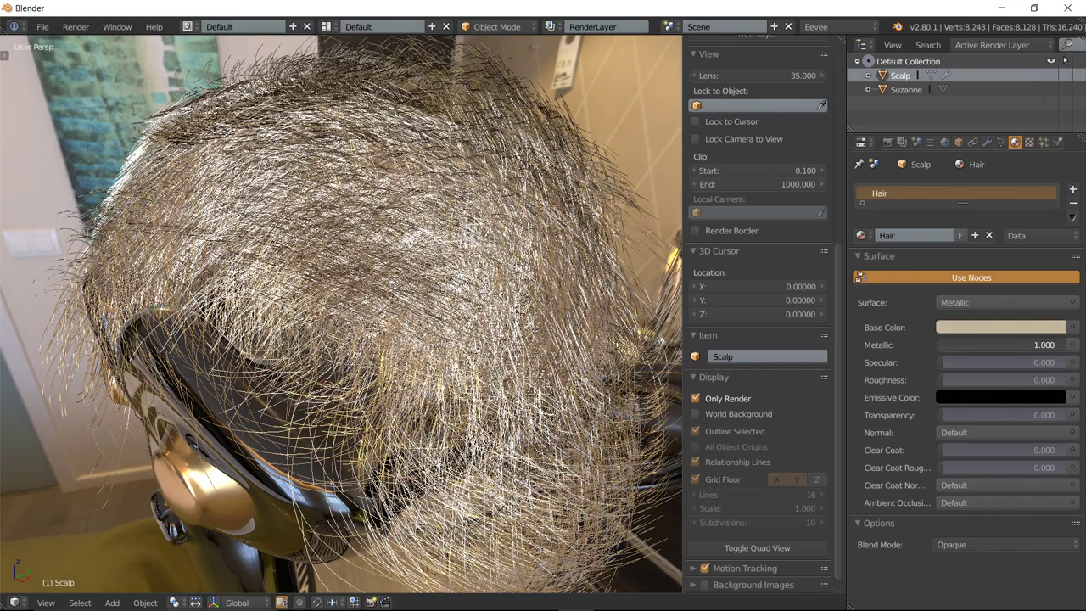
Darken the hair's tan base colour and settle Roughness at 0.595.
{"action": "left_click", "coordinate": [991, 327]}
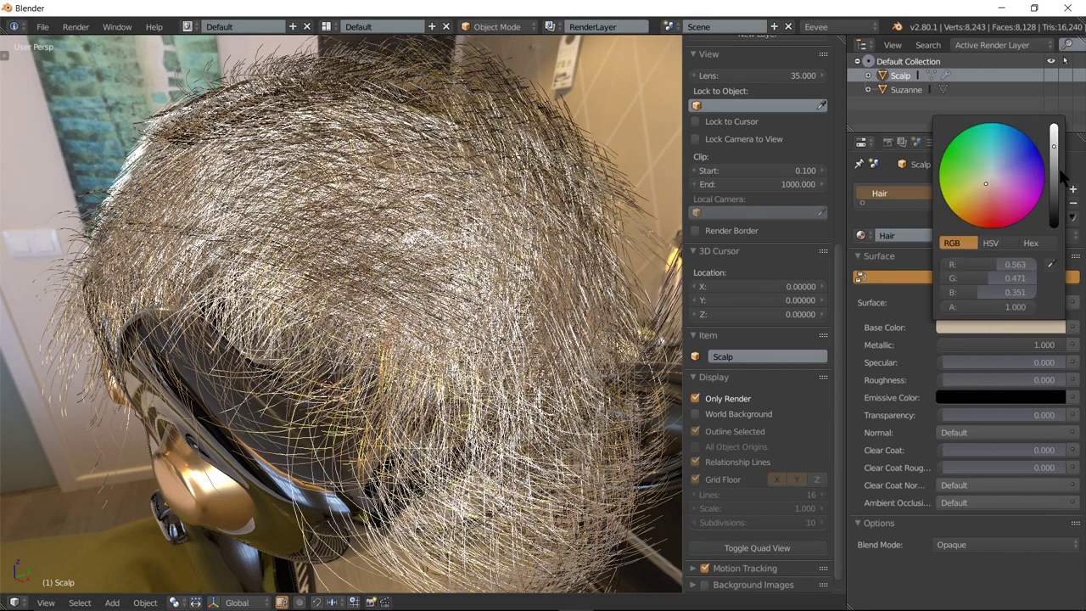
{"action": "mouse_move", "coordinate": [1054, 146]}
{"action": "left_mouse_down"}
{"action": "mouse_move", "coordinate": [1057, 172]}
{"action": "mouse_move", "coordinate": [1053, 140]}
{"action": "left_mouse_up"}
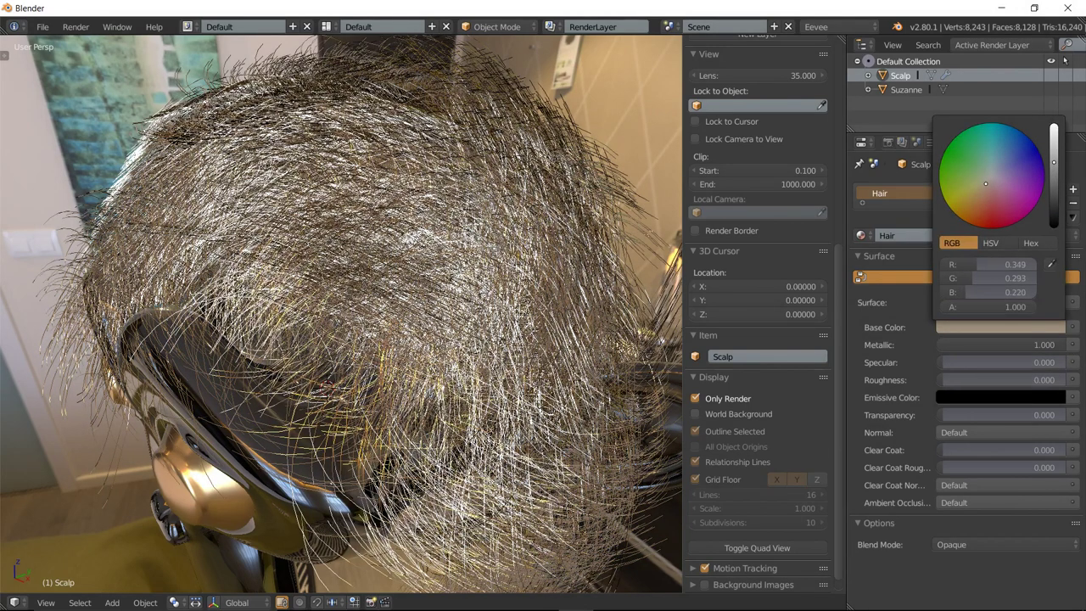
{"action": "left_click_drag", "start_coordinate": [940, 384], "coordinate": [998, 380]}
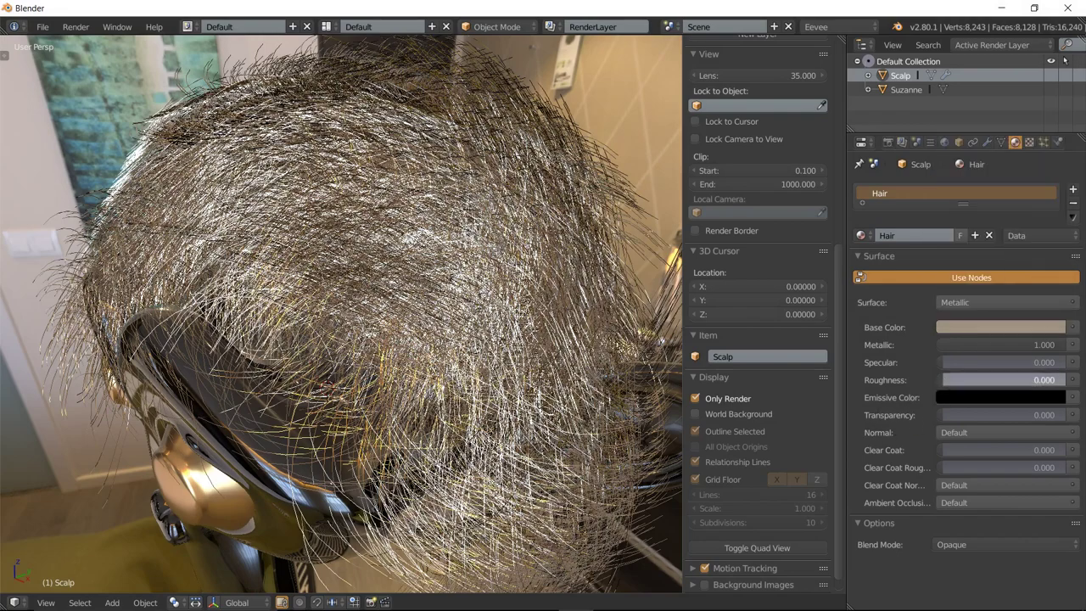
{"action": "scroll", "coordinate": [445, 380], "scroll_direction": "down", "scroll_amount": 5}
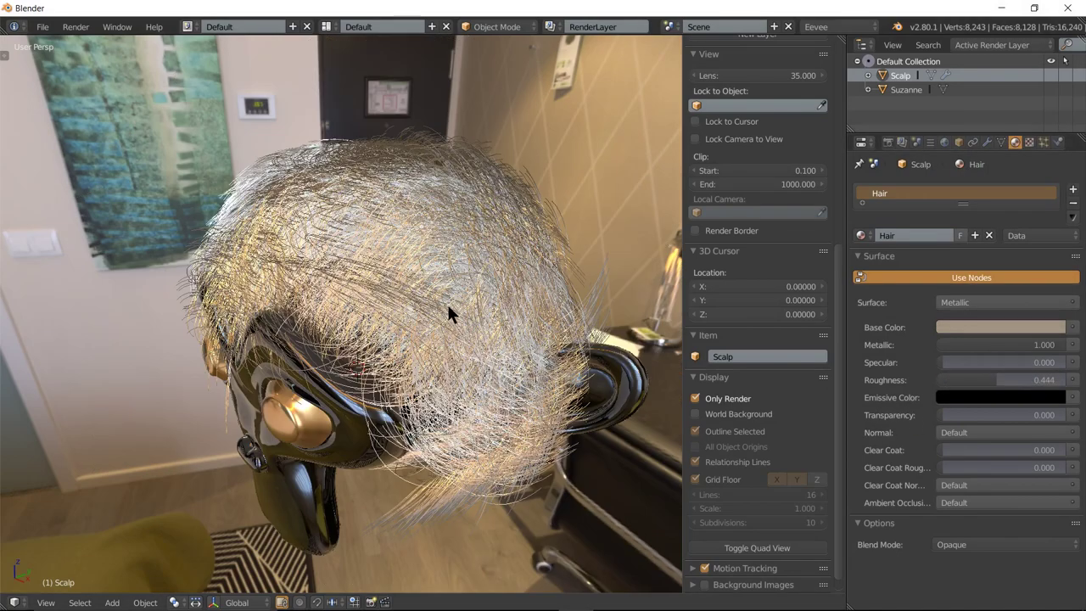
{"action": "mouse_move", "coordinate": [408, 331]}
{"action": "middle_mouse_down"}
{"action": "mouse_move", "coordinate": [463, 277]}
{"action": "mouse_move", "coordinate": [475, 293]}
{"action": "middle_mouse_up"}
{"action": "scroll", "coordinate": [463, 277], "scroll_direction": "up", "scroll_amount": 2}
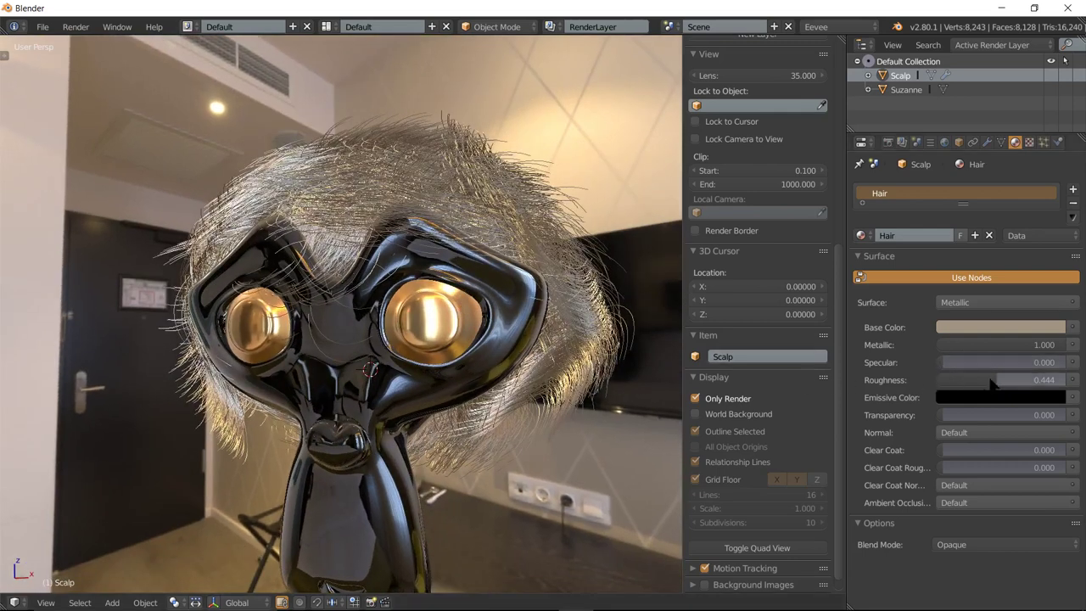
{"action": "mouse_move", "coordinate": [988, 382]}
{"action": "left_mouse_down"}
{"action": "mouse_move", "coordinate": [1039, 380]}
{"action": "mouse_move", "coordinate": [1011, 380]}
{"action": "left_mouse_up"}
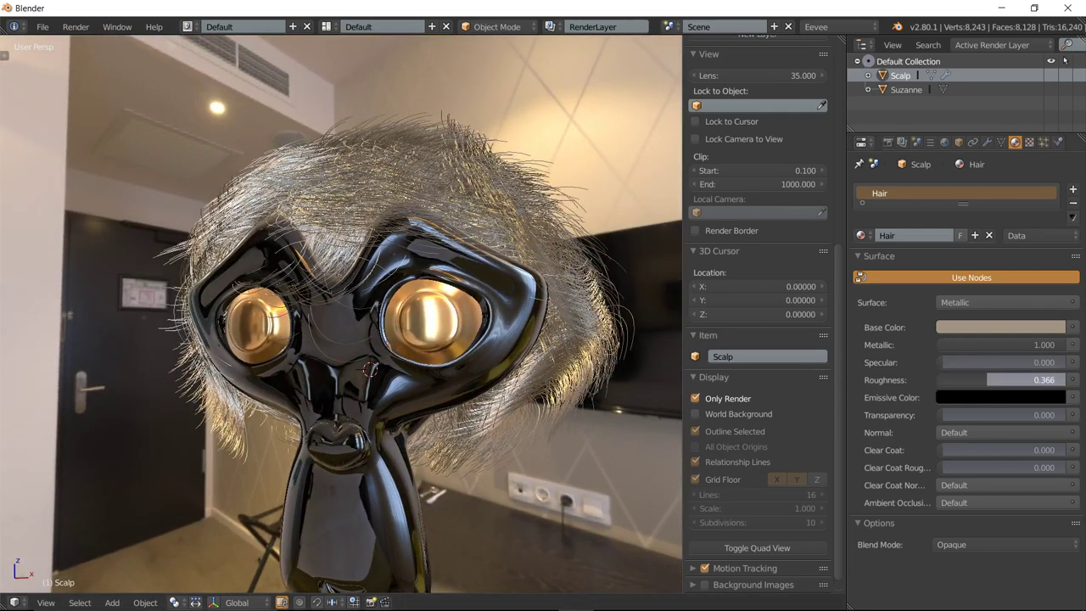
{"action": "scroll", "coordinate": [466, 318], "scroll_direction": "down", "scroll_amount": 2}
{"action": "mouse_move", "coordinate": [466, 318]}
{"action": "middle_mouse_down"}
{"action": "mouse_move", "coordinate": [476, 356]}
{"action": "mouse_move", "coordinate": [482, 324]}
{"action": "mouse_move", "coordinate": [476, 341]}
{"action": "middle_mouse_up"}
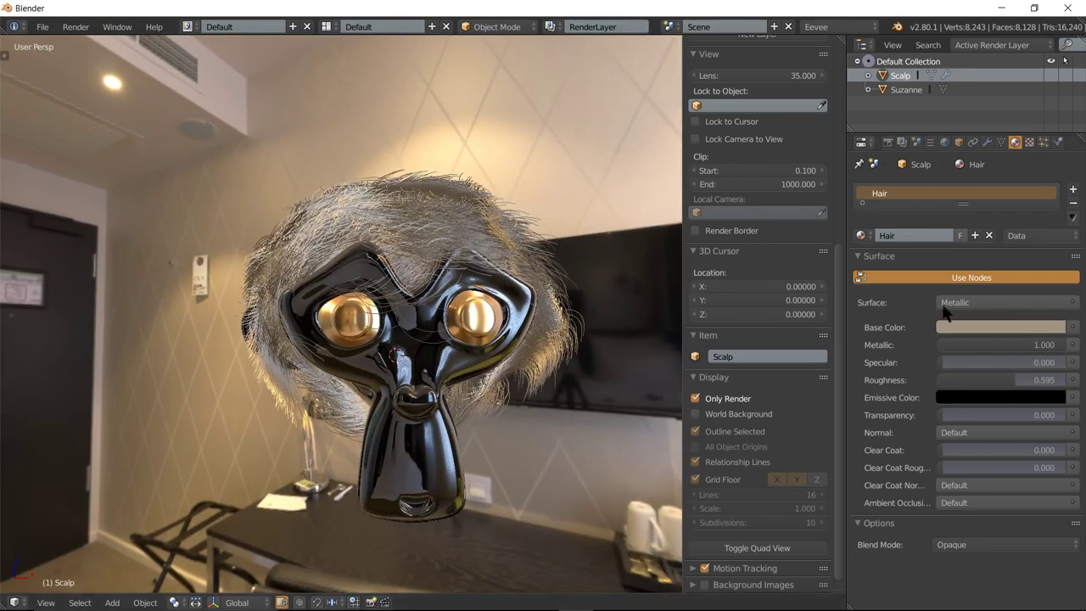
Increase the number of Scalp child hairs displayed in the viewport.
{"action": "left_click", "coordinate": [1043, 142]}
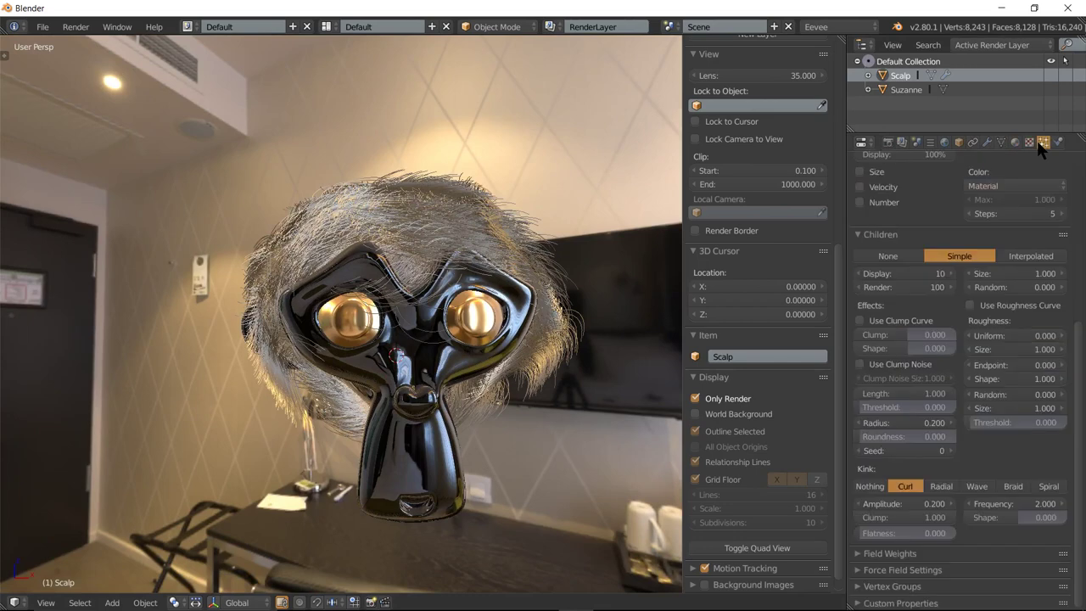
{"action": "left_click", "coordinate": [909, 271]}
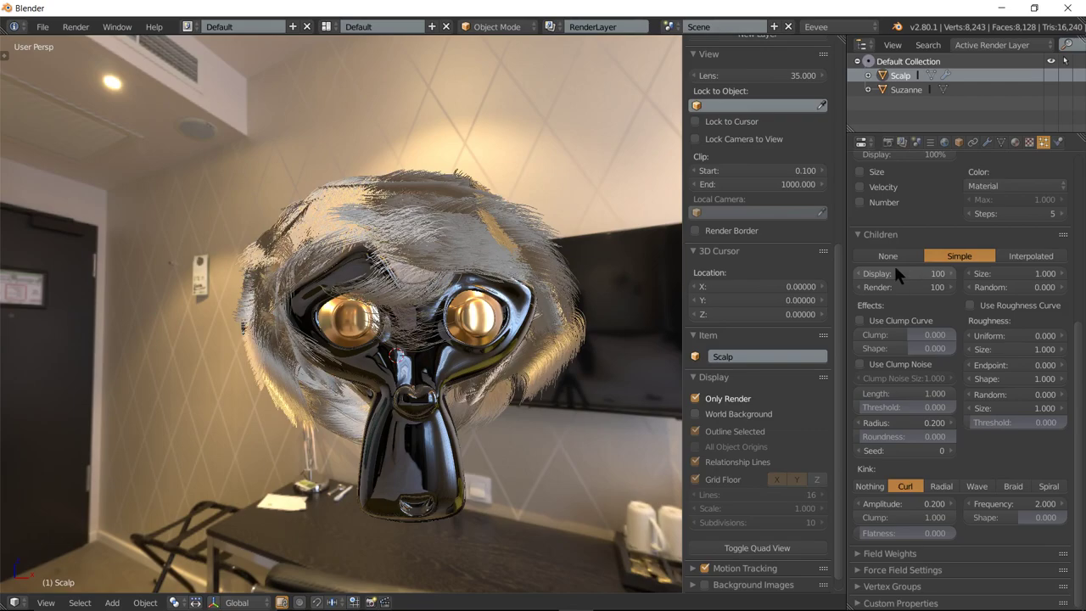
{"action": "mouse_move", "coordinate": [536, 267]}
{"action": "middle_mouse_down"}
{"action": "mouse_move", "coordinate": [481, 308]}
{"action": "mouse_move", "coordinate": [394, 288]}
{"action": "mouse_move", "coordinate": [394, 246]}
{"action": "mouse_move", "coordinate": [393, 255]}
{"action": "mouse_move", "coordinate": [423, 246]}
{"action": "mouse_move", "coordinate": [617, 274]}
{"action": "mouse_move", "coordinate": [38, 259]}
{"action": "mouse_move", "coordinate": [53, 262]}
{"action": "mouse_move", "coordinate": [46, 251]}
{"action": "middle_mouse_up"}
{"action": "scroll", "coordinate": [348, 220], "scroll_direction": "up", "scroll_amount": 3}
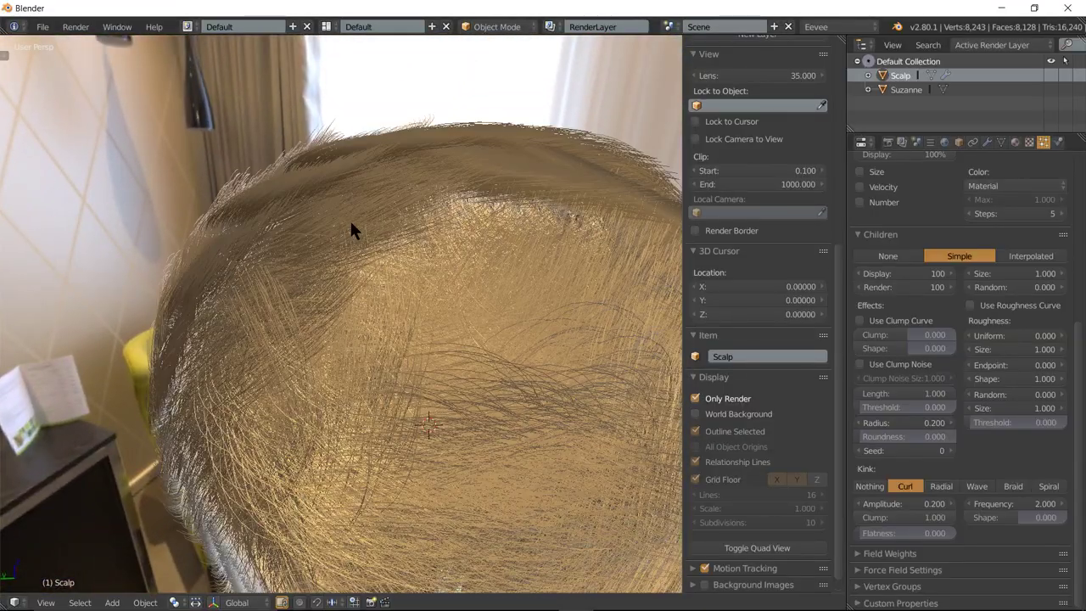
{"action": "mouse_move", "coordinate": [428, 254]}
{"action": "middle_mouse_down"}
{"action": "mouse_move", "coordinate": [401, 310]}
{"action": "mouse_move", "coordinate": [399, 298]}
{"action": "mouse_move", "coordinate": [379, 308]}
{"action": "middle_mouse_up"}
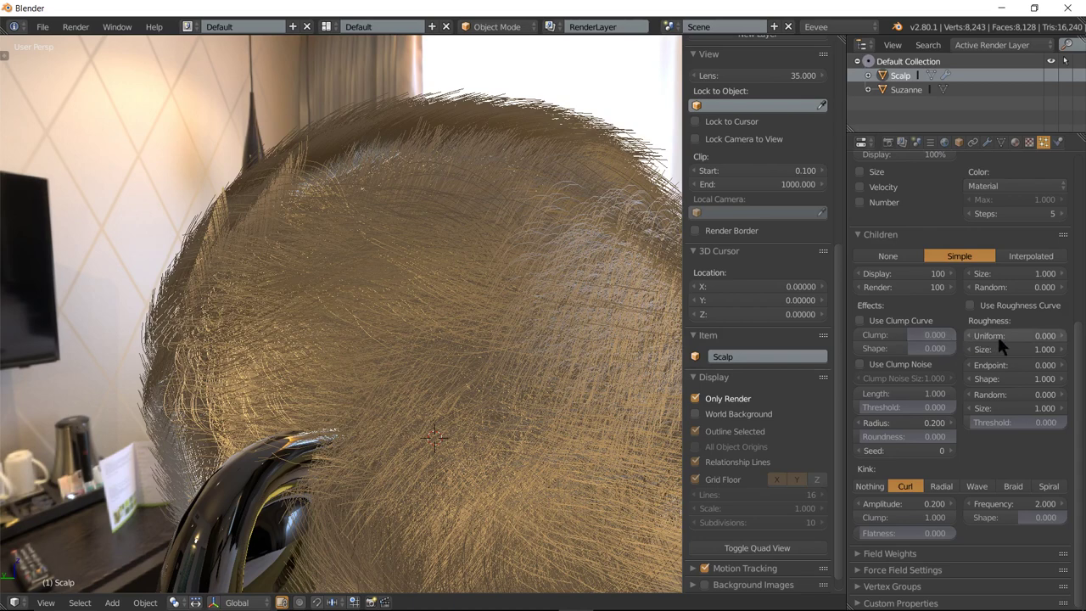
Set the child hairs' Random roughness to 0.300 for a frizzier mane.
{"action": "left_click", "coordinate": [1019, 392]}
{"action": "type", "text": "3"}
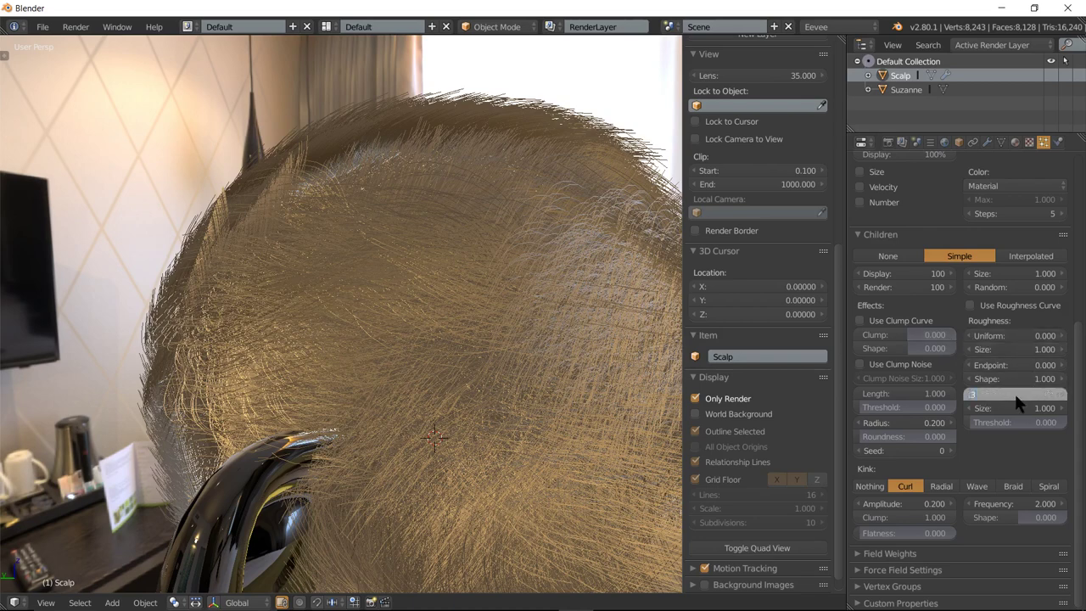
{"action": "key", "text": "Return"}
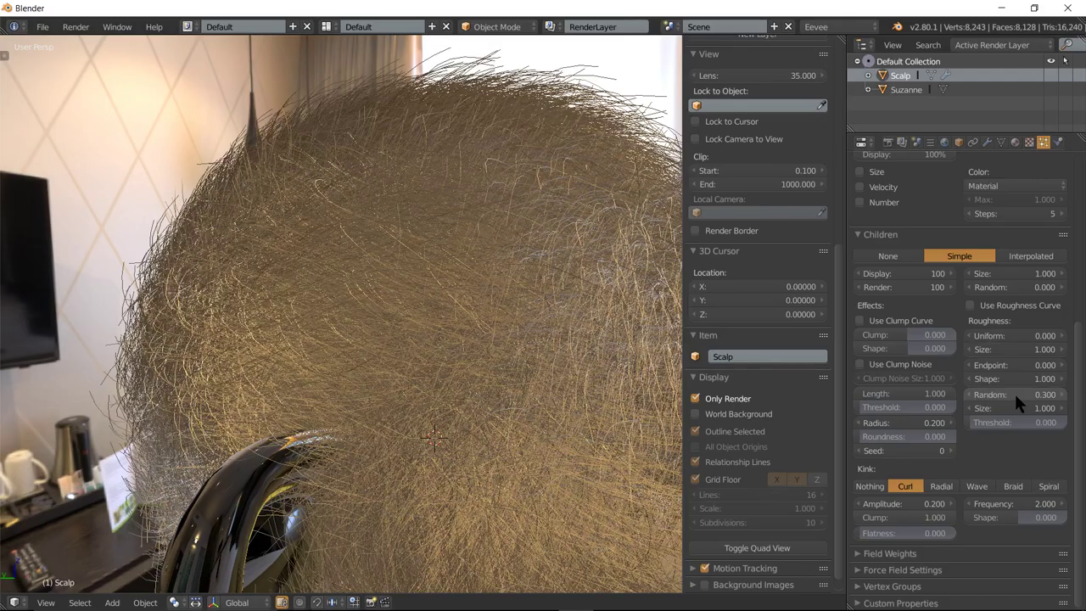
{"action": "scroll", "coordinate": [421, 220], "scroll_direction": "down", "scroll_amount": 4}
{"action": "scroll", "coordinate": [491, 311], "scroll_direction": "down", "scroll_amount": 2}
{"action": "middle_click_drag", "start_coordinate": [493, 318], "coordinate": [254, 280]}
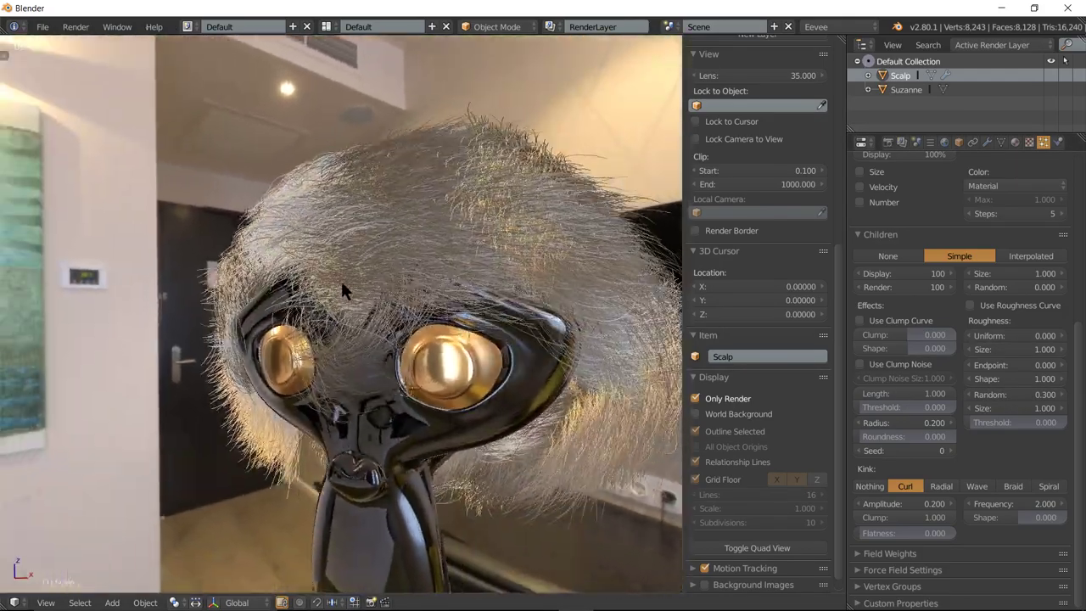
{"action": "middle_click_drag", "start_coordinate": [340, 279], "coordinate": [566, 297]}
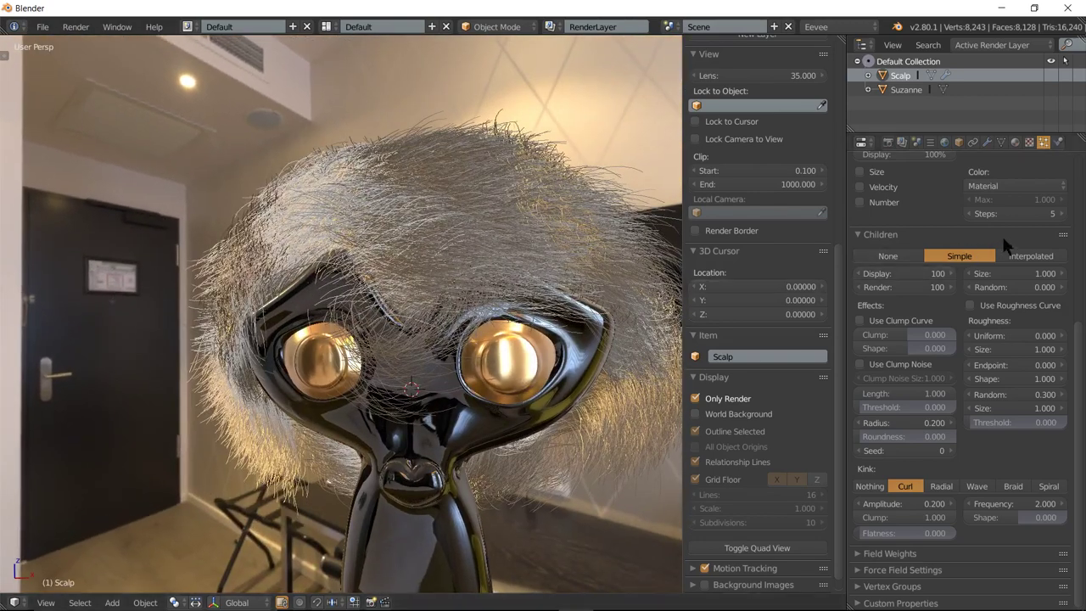
Lower the Hair material's Roughness from 0.595 to 0.151 for a shinier gleam.
{"action": "left_click", "coordinate": [1016, 141]}
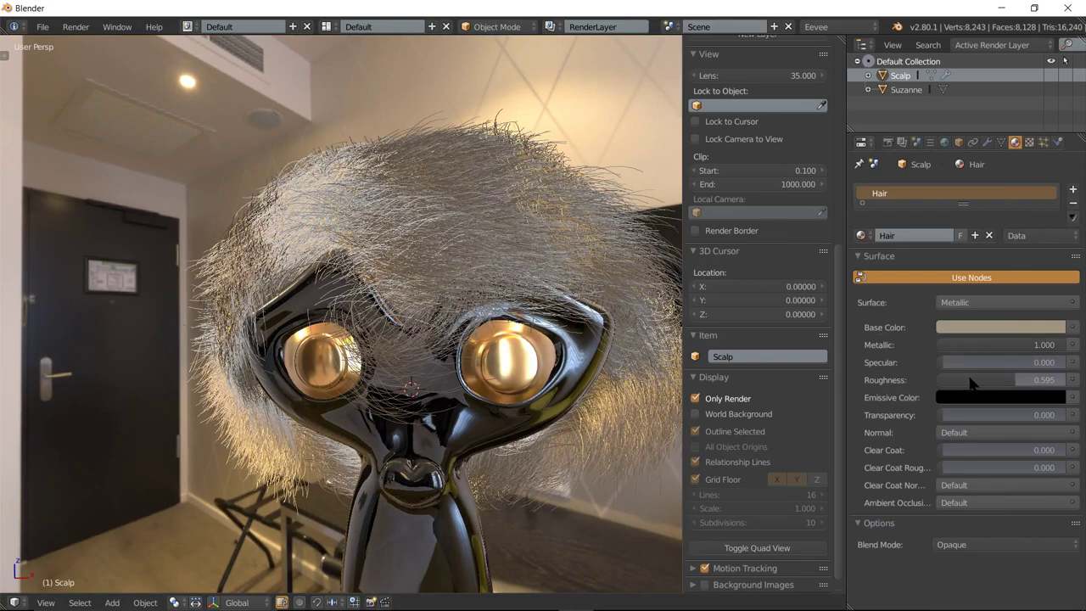
{"action": "left_click_drag", "start_coordinate": [1003, 379], "coordinate": [959, 379]}
{"action": "mouse_move", "coordinate": [211, 190]}
{"action": "middle_mouse_down"}
{"action": "mouse_move", "coordinate": [211, 211]}
{"action": "mouse_move", "coordinate": [438, 283]}
{"action": "mouse_move", "coordinate": [460, 313]}
{"action": "mouse_move", "coordinate": [592, 306]}
{"action": "mouse_move", "coordinate": [598, 221]}
{"action": "mouse_move", "coordinate": [659, 226]}
{"action": "mouse_move", "coordinate": [114, 244]}
{"action": "mouse_move", "coordinate": [168, 246]}
{"action": "middle_mouse_up"}
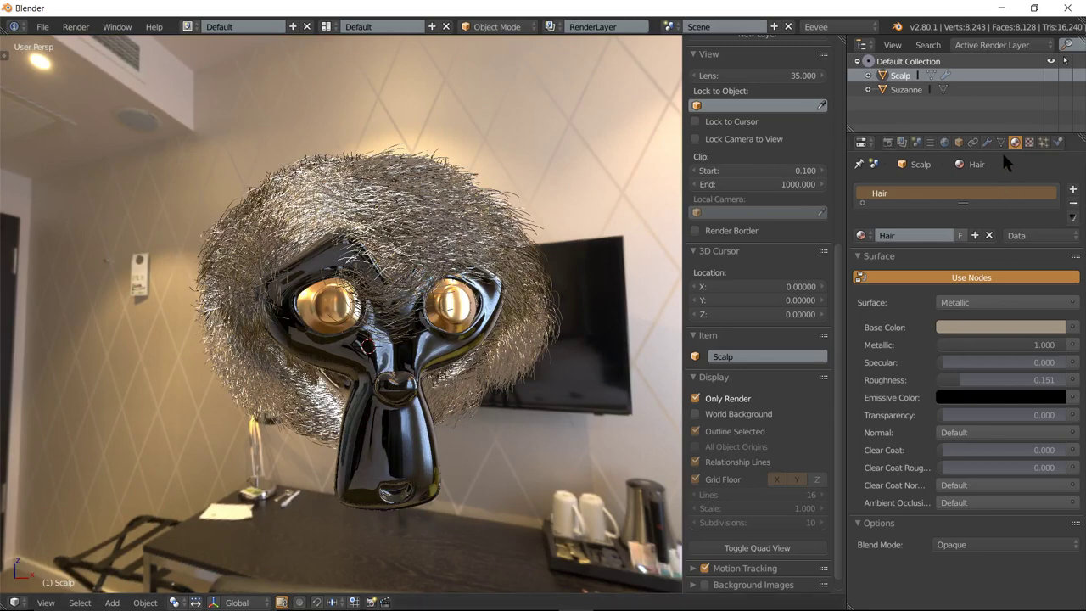
Switch the Scalp child hairs' Kink from Curl to Wave.
{"action": "left_click", "coordinate": [1042, 141]}
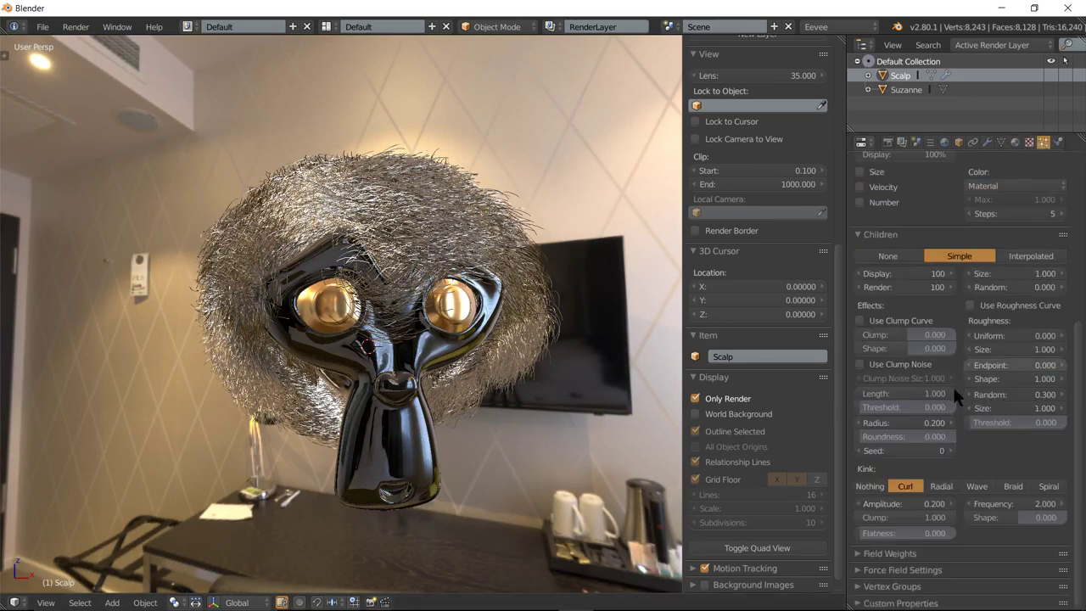
{"action": "left_click", "coordinate": [976, 486]}
{"action": "mouse_move", "coordinate": [356, 272]}
{"action": "middle_mouse_down"}
{"action": "mouse_move", "coordinate": [395, 337]}
{"action": "mouse_move", "coordinate": [417, 308]}
{"action": "mouse_move", "coordinate": [373, 286]}
{"action": "mouse_move", "coordinate": [358, 255]}
{"action": "mouse_move", "coordinate": [375, 266]}
{"action": "mouse_move", "coordinate": [403, 247]}
{"action": "mouse_move", "coordinate": [450, 272]}
{"action": "mouse_move", "coordinate": [538, 270]}
{"action": "mouse_move", "coordinate": [537, 259]}
{"action": "middle_mouse_up"}
{"action": "scroll", "coordinate": [372, 211], "scroll_direction": "up", "scroll_amount": 2}
{"action": "scroll", "coordinate": [372, 211], "scroll_direction": "up", "scroll_amount": 2}
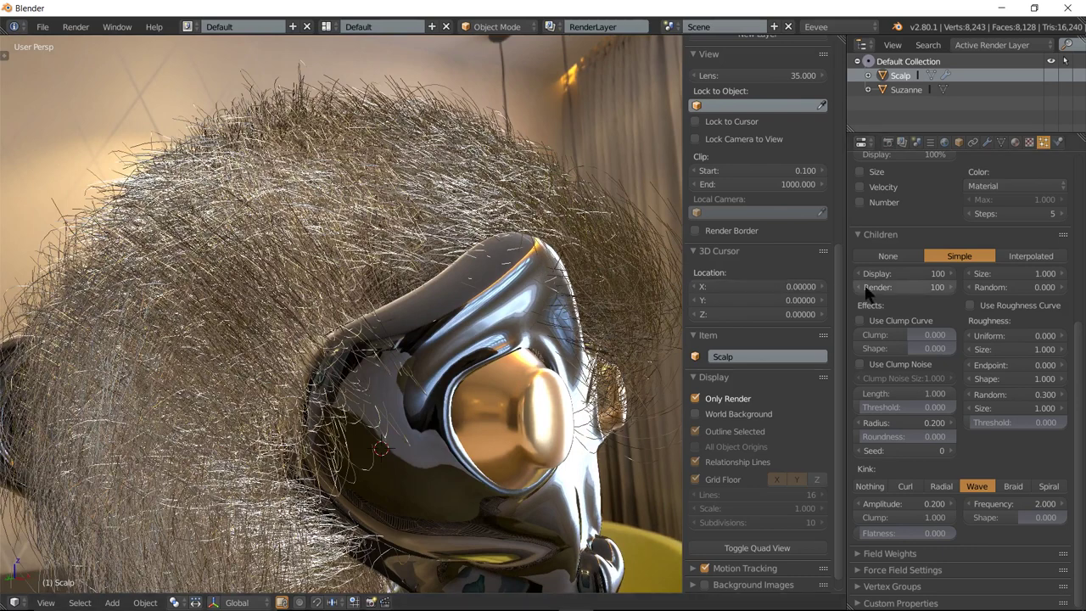
Set the Hair material to Metallic 1.000 and Roughness 0.824 for a softer sheen.
{"action": "left_click", "coordinate": [1015, 142]}
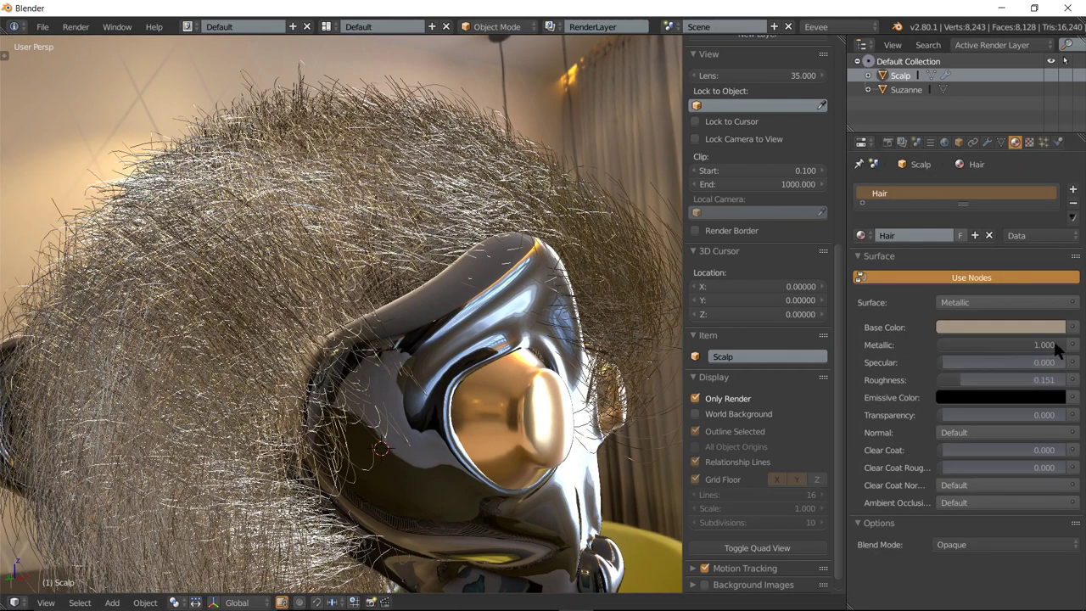
{"action": "mouse_move", "coordinate": [1055, 346]}
{"action": "left_mouse_down"}
{"action": "mouse_move", "coordinate": [956, 346]}
{"action": "mouse_move", "coordinate": [999, 347]}
{"action": "left_mouse_up"}
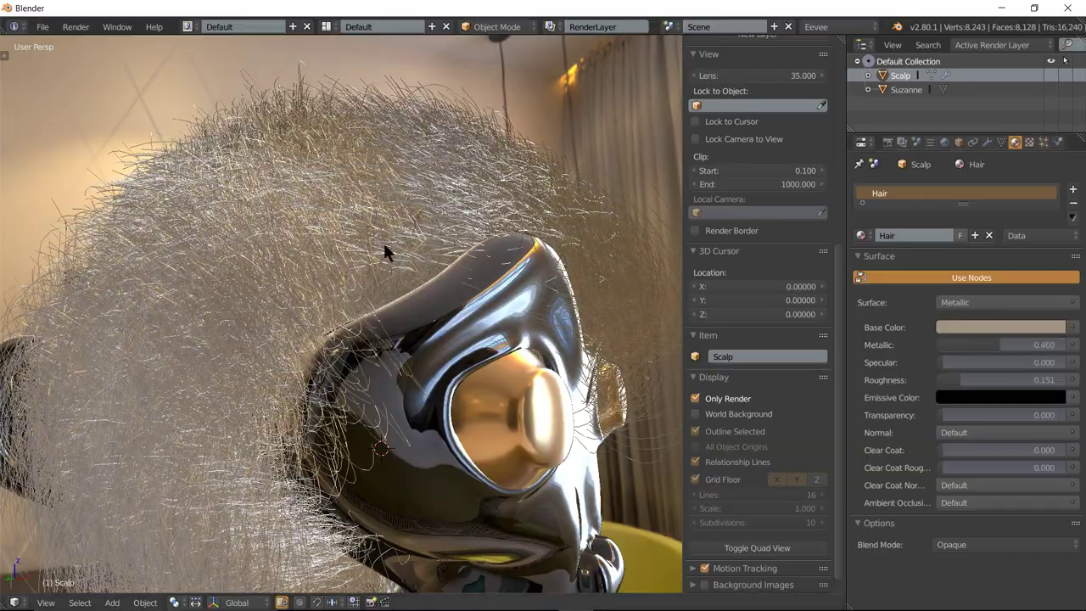
{"action": "mouse_move", "coordinate": [388, 227]}
{"action": "middle_mouse_down"}
{"action": "mouse_move", "coordinate": [436, 262]}
{"action": "mouse_move", "coordinate": [467, 262]}
{"action": "mouse_move", "coordinate": [486, 245]}
{"action": "middle_mouse_up"}
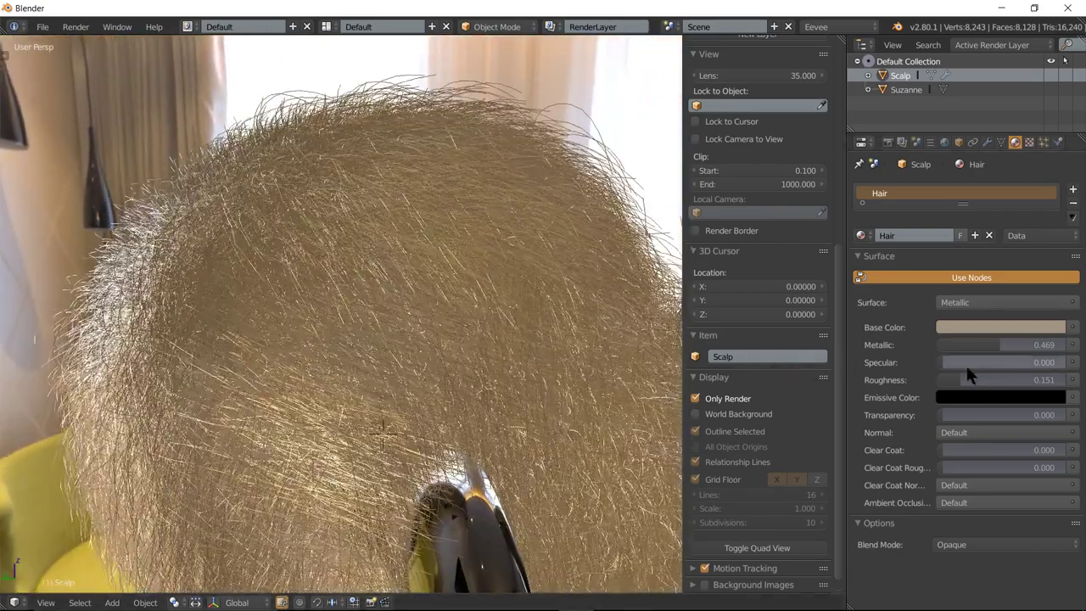
{"action": "mouse_move", "coordinate": [1006, 362]}
{"action": "left_mouse_down"}
{"action": "mouse_move", "coordinate": [988, 362]}
{"action": "mouse_move", "coordinate": [1016, 362]}
{"action": "mouse_move", "coordinate": [1018, 380]}
{"action": "mouse_move", "coordinate": [942, 362]}
{"action": "left_mouse_up"}
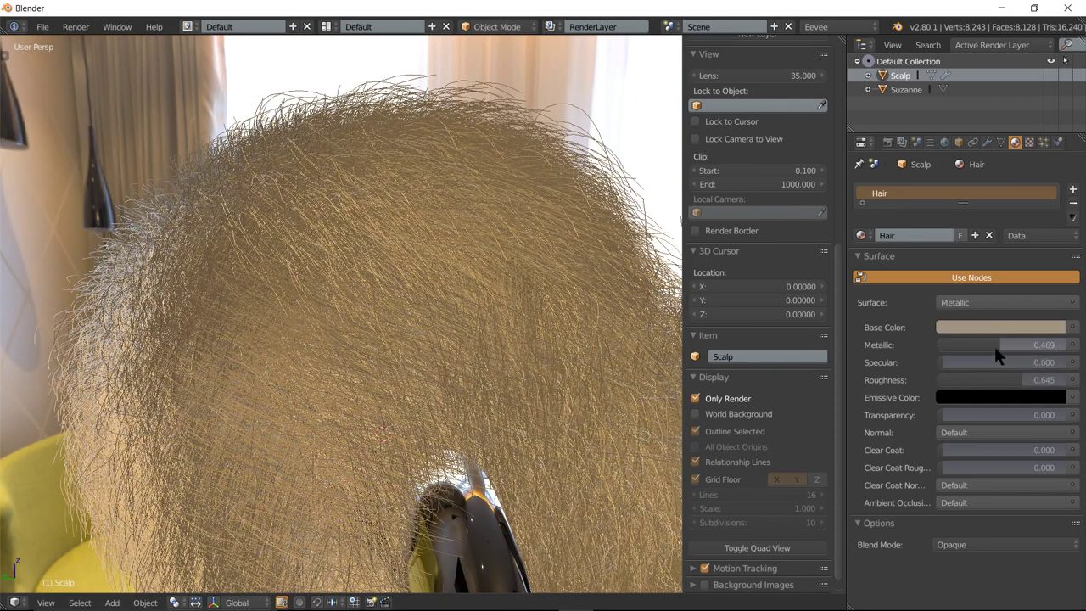
{"action": "left_click_drag", "start_coordinate": [999, 345], "coordinate": [1063, 344]}
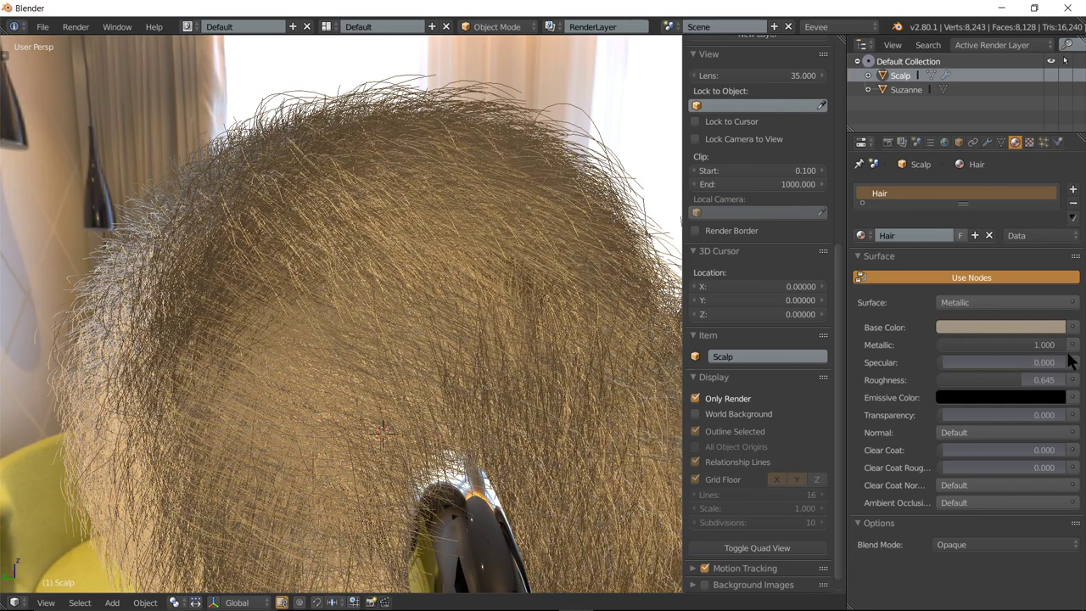
{"action": "left_click_drag", "start_coordinate": [1026, 382], "coordinate": [1045, 380]}
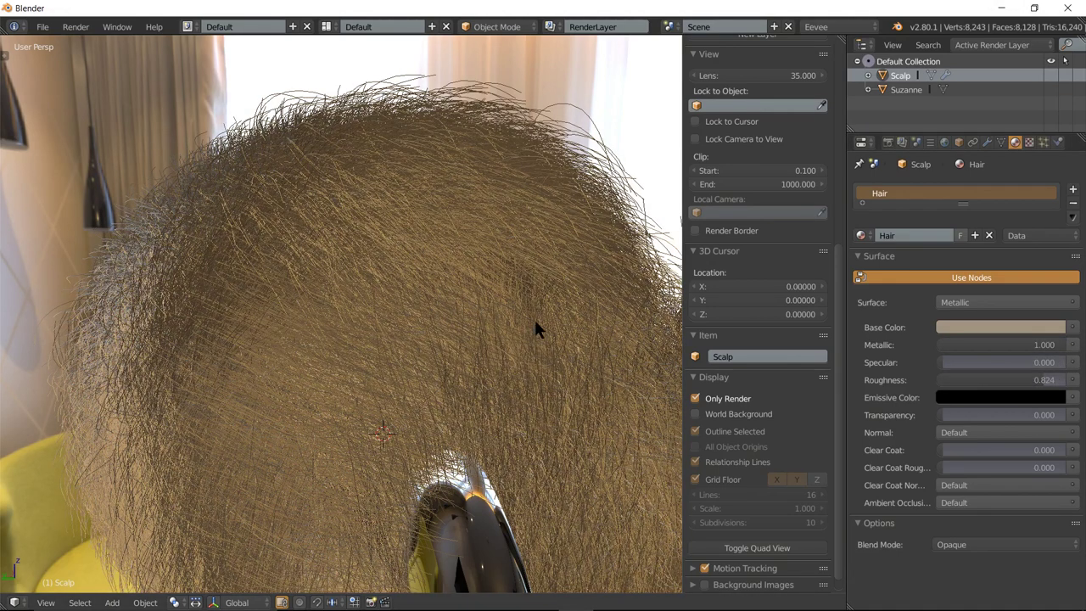
{"action": "mouse_move", "coordinate": [536, 327]}
{"action": "middle_mouse_down"}
{"action": "mouse_move", "coordinate": [442, 305]}
{"action": "mouse_move", "coordinate": [384, 314]}
{"action": "middle_mouse_up"}
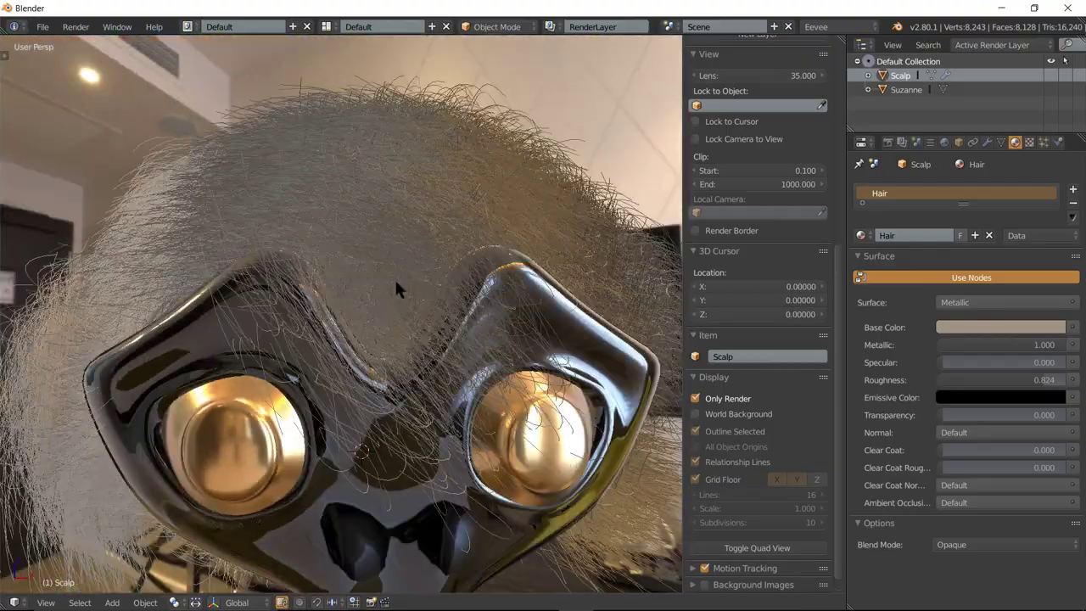
{"action": "scroll", "coordinate": [396, 270], "scroll_direction": "down", "scroll_amount": 3}
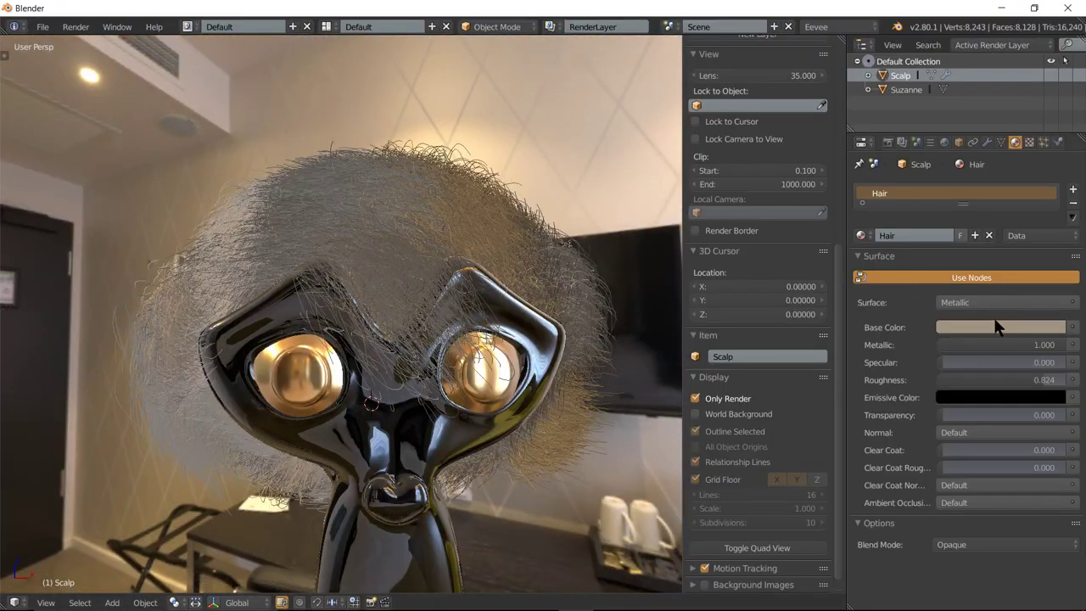
Darken the hair base colour to a deep brown and set Roughness to 0.371.
{"action": "left_click", "coordinate": [997, 335]}
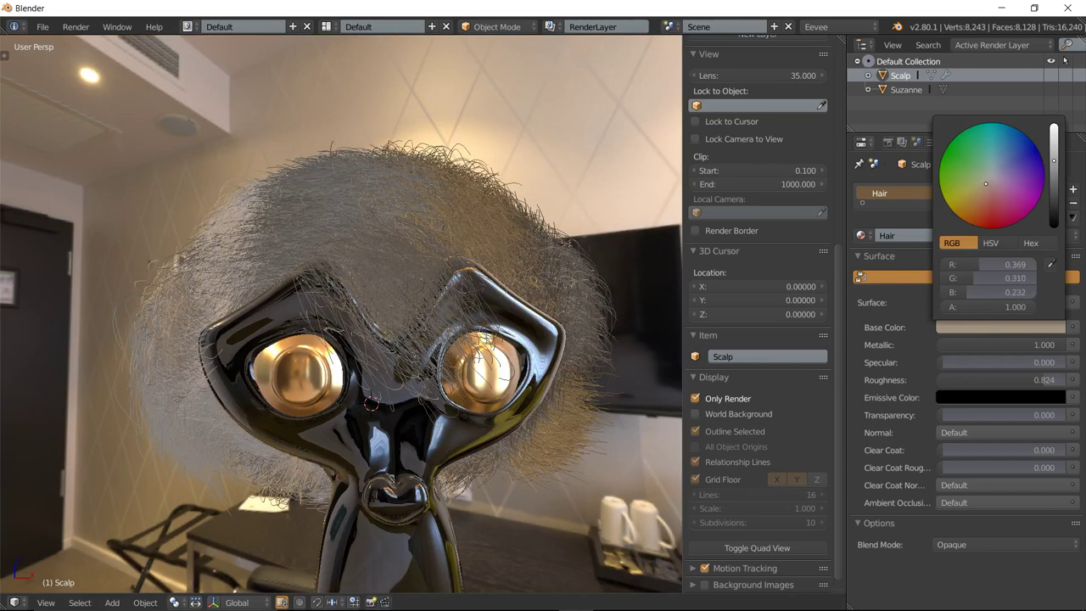
{"action": "left_click_drag", "start_coordinate": [1053, 160], "coordinate": [1054, 188]}
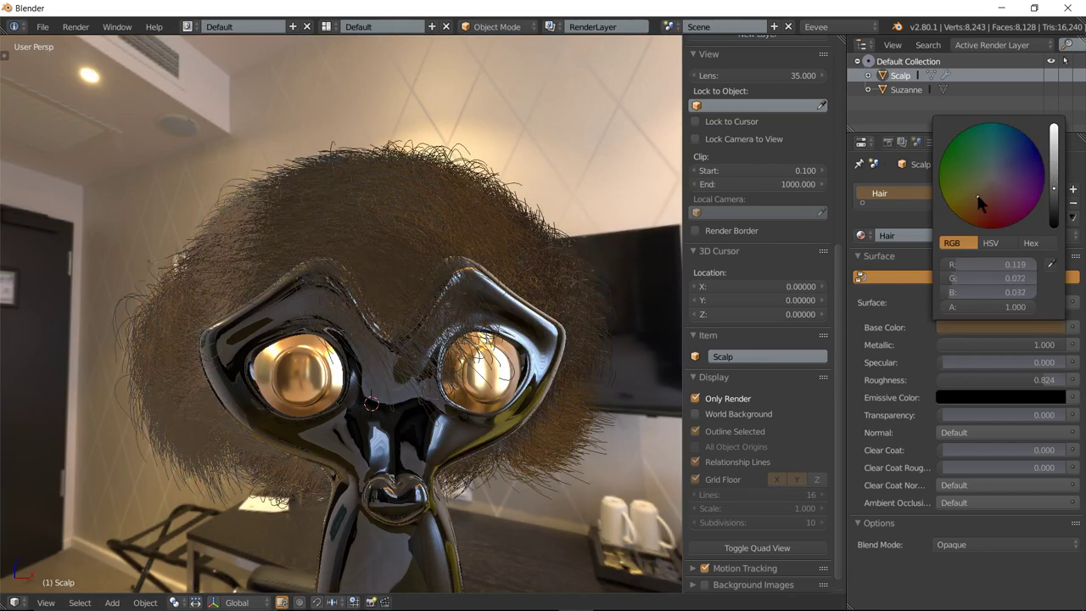
{"action": "middle_click_drag", "start_coordinate": [594, 280], "coordinate": [494, 308]}
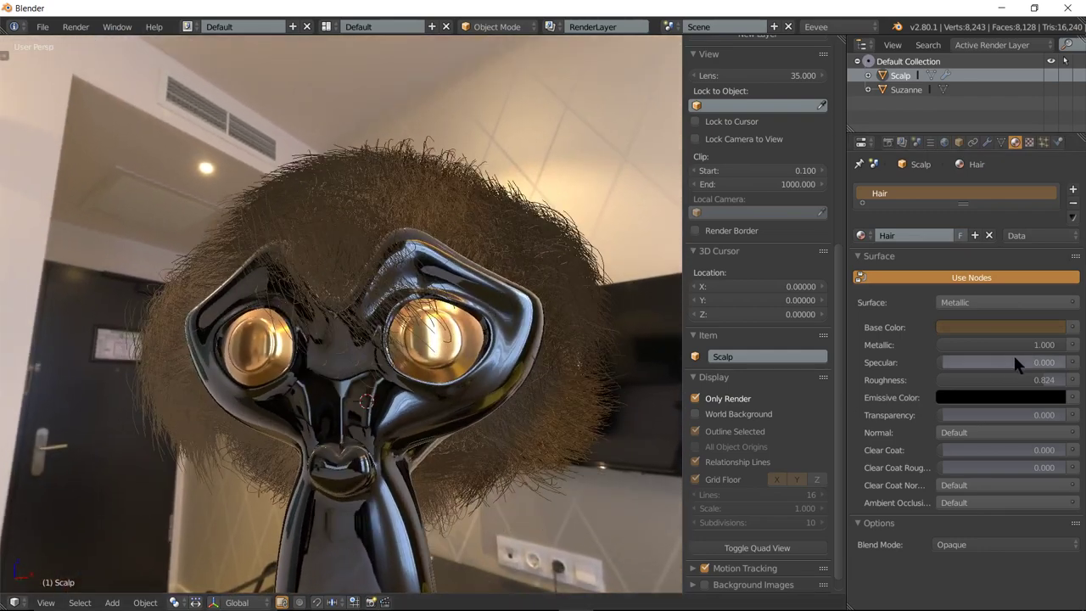
{"action": "left_click_drag", "start_coordinate": [1047, 379], "coordinate": [947, 379]}
{"action": "mouse_move", "coordinate": [389, 331]}
{"action": "middle_mouse_down"}
{"action": "mouse_move", "coordinate": [441, 339]}
{"action": "mouse_move", "coordinate": [419, 304]}
{"action": "mouse_move", "coordinate": [349, 275]}
{"action": "middle_mouse_up"}
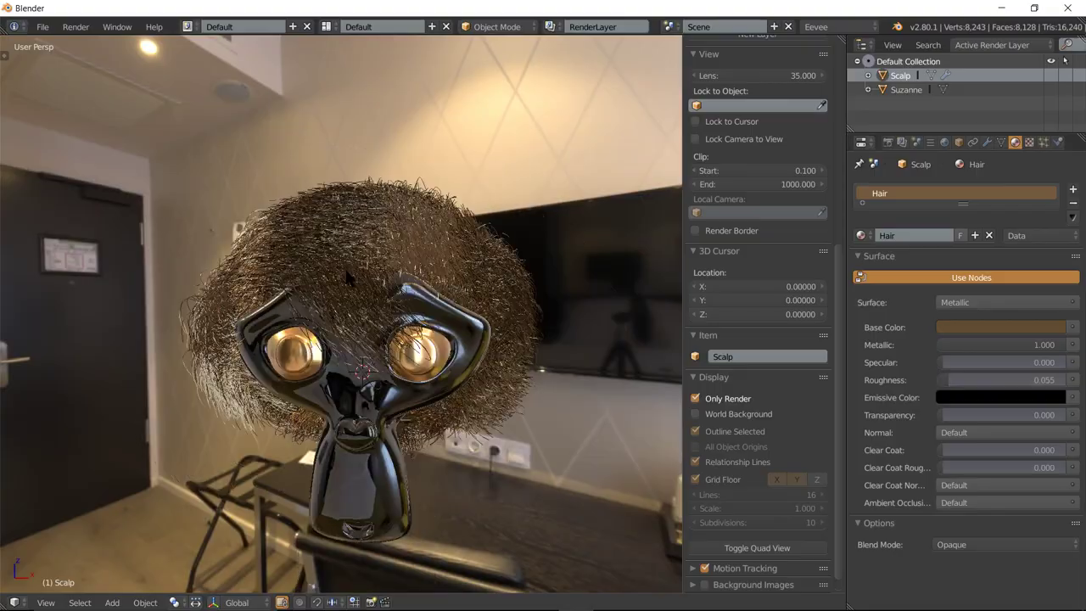
{"action": "mouse_move", "coordinate": [472, 290]}
{"action": "middle_mouse_down"}
{"action": "mouse_move", "coordinate": [454, 310]}
{"action": "mouse_move", "coordinate": [479, 293]}
{"action": "middle_mouse_up"}
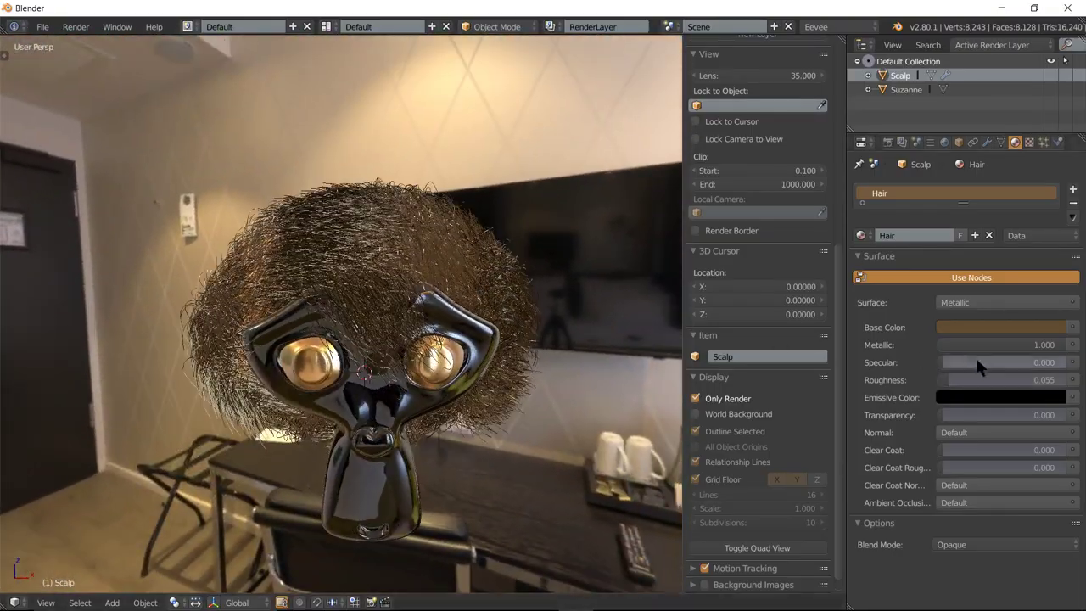
{"action": "left_click_drag", "start_coordinate": [950, 380], "coordinate": [989, 380]}
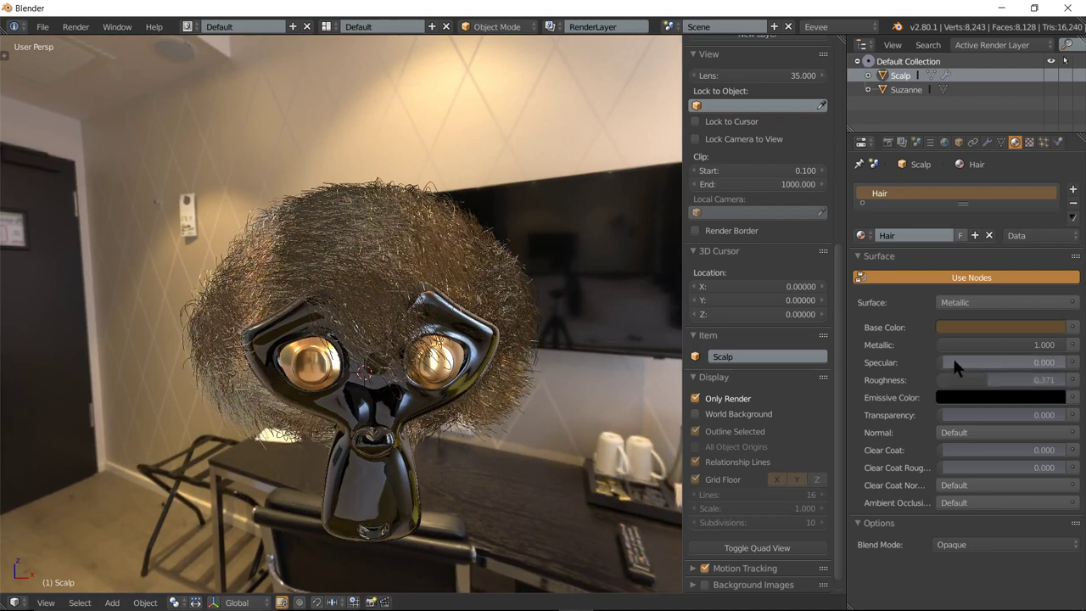
{"action": "left_click", "coordinate": [986, 327]}
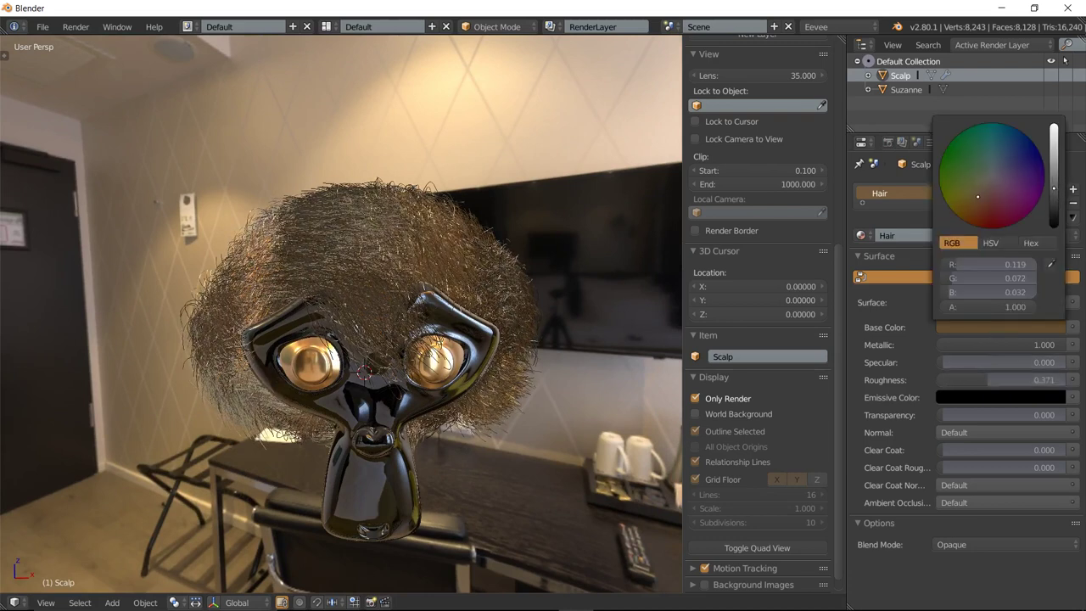
{"action": "left_click_drag", "start_coordinate": [1054, 188], "coordinate": [1054, 202]}
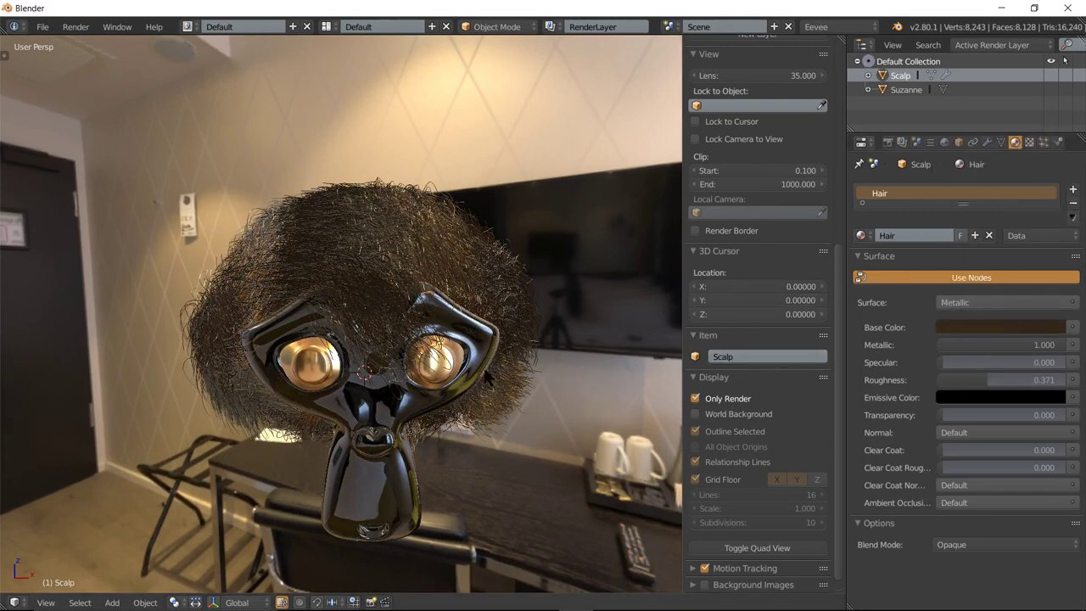
{"action": "mouse_move", "coordinate": [495, 379]}
{"action": "middle_mouse_down"}
{"action": "mouse_move", "coordinate": [492, 441]}
{"action": "mouse_move", "coordinate": [407, 330]}
{"action": "mouse_move", "coordinate": [310, 369]}
{"action": "middle_mouse_up"}
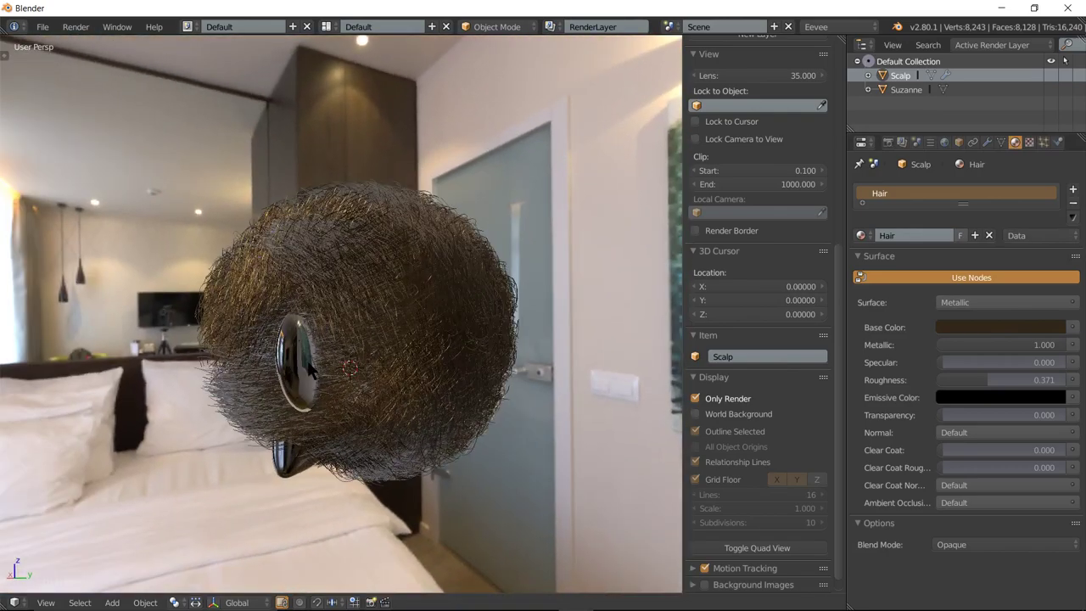
Change the Scalp child hairs' Kink from Wave to Braid.
{"action": "left_click", "coordinate": [1044, 142]}
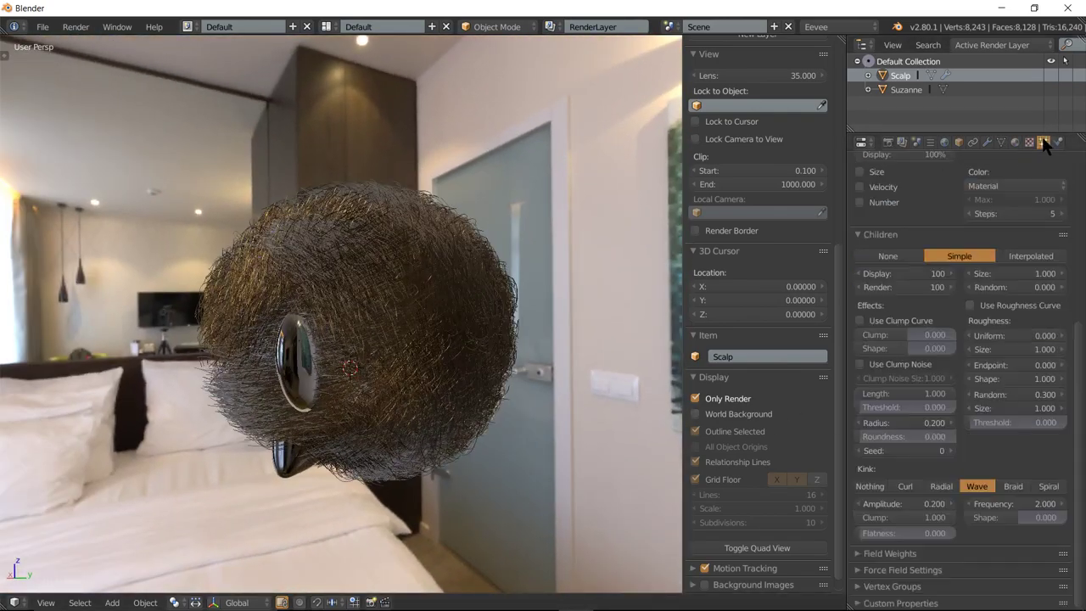
{"action": "left_click", "coordinate": [1014, 486]}
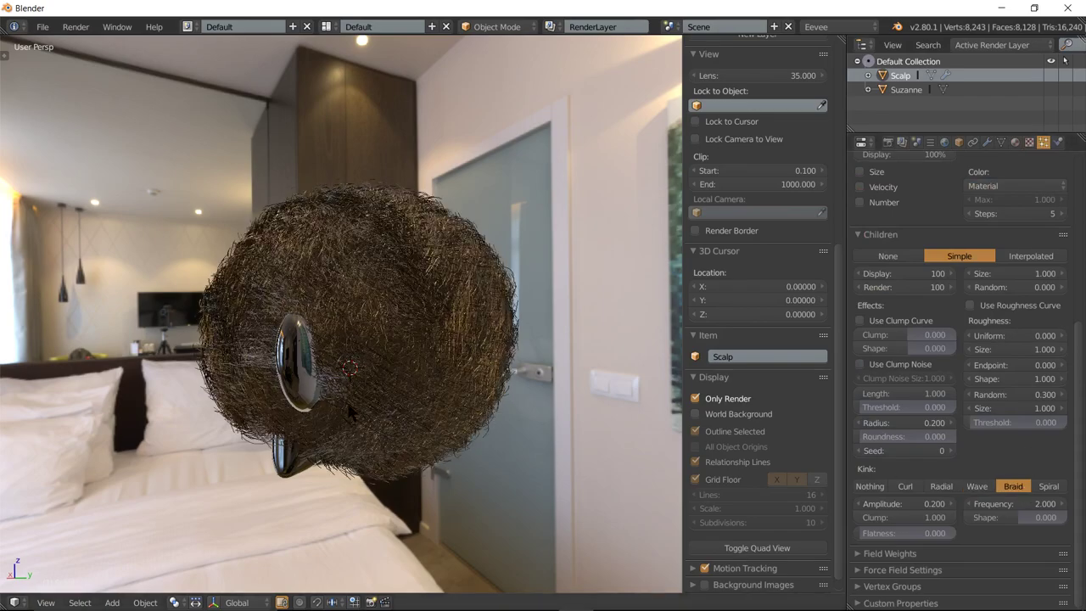
{"action": "mouse_move", "coordinate": [353, 412]}
{"action": "middle_mouse_down"}
{"action": "mouse_move", "coordinate": [526, 397]}
{"action": "mouse_move", "coordinate": [525, 407]}
{"action": "middle_mouse_up"}
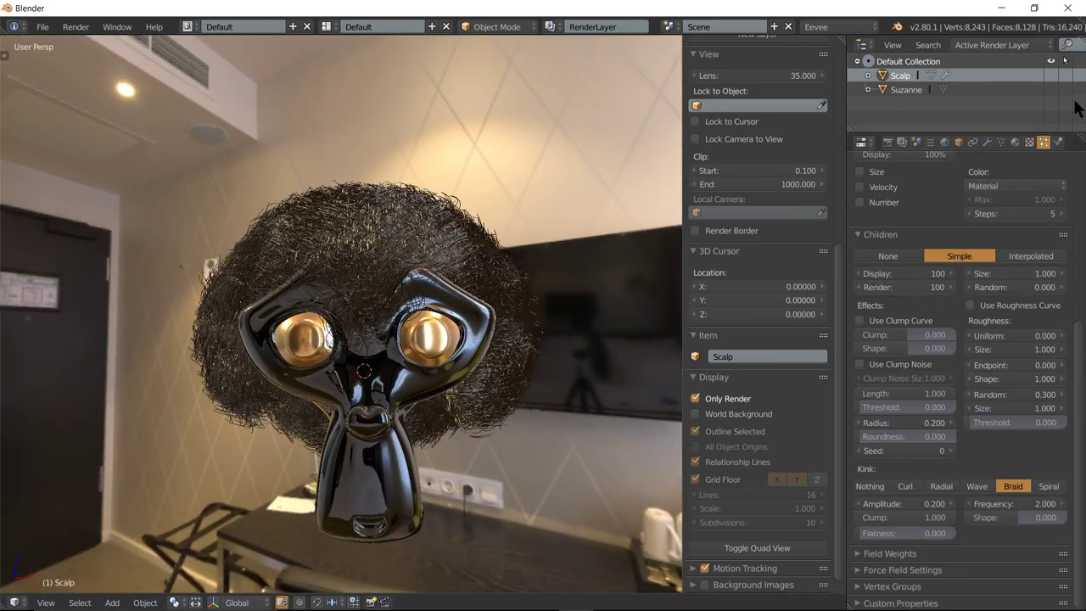
Make the hair base colour near-black (RGB 0.006) and view Suzanne from the front.
{"action": "left_click", "coordinate": [1016, 141]}
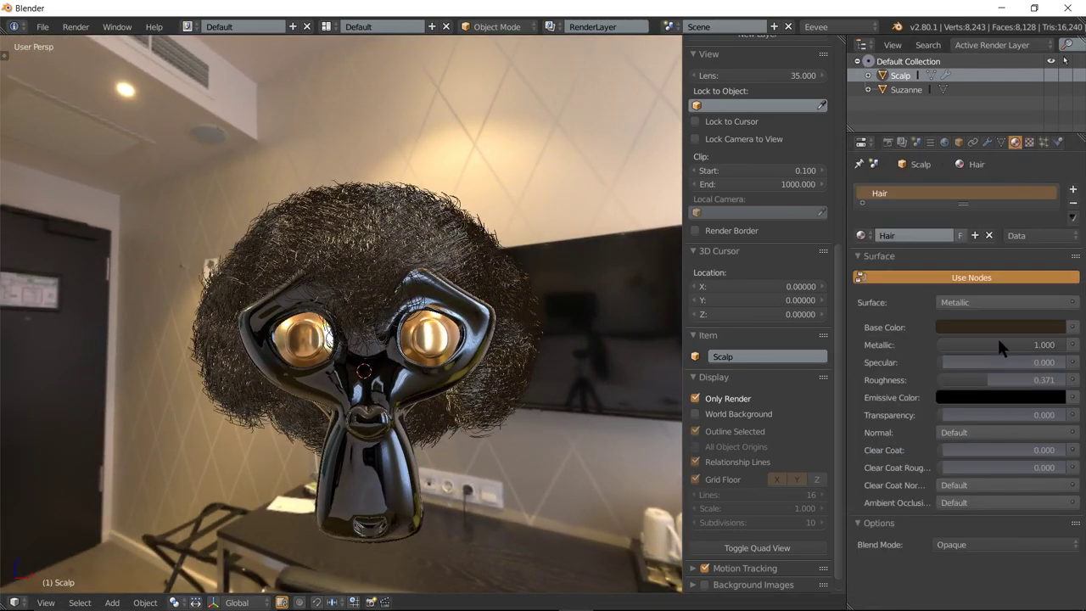
{"action": "left_click", "coordinate": [1004, 328]}
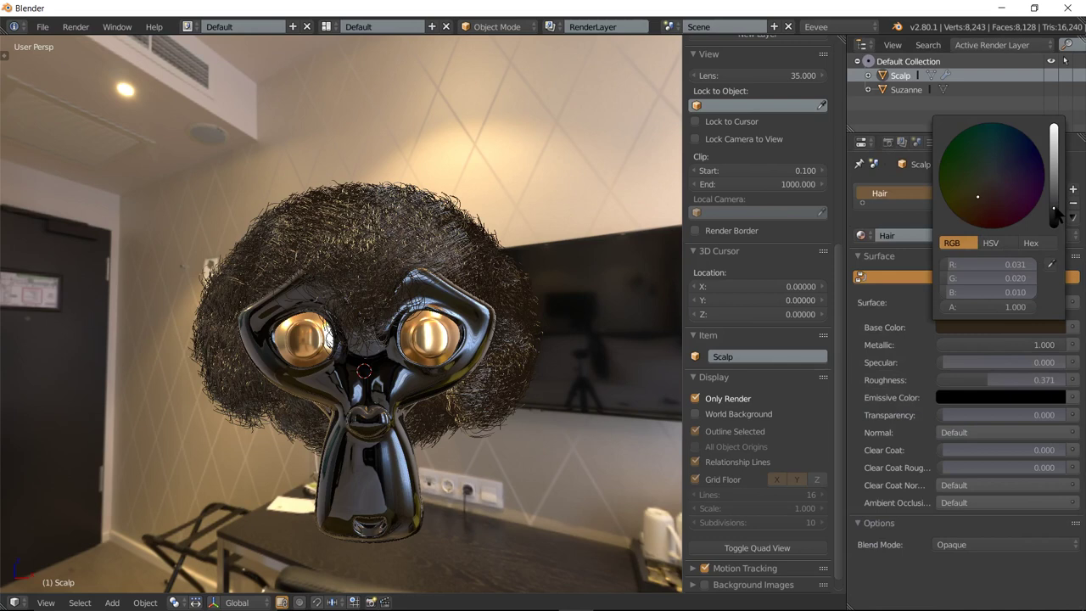
{"action": "left_click_drag", "start_coordinate": [1053, 212], "coordinate": [1054, 225]}
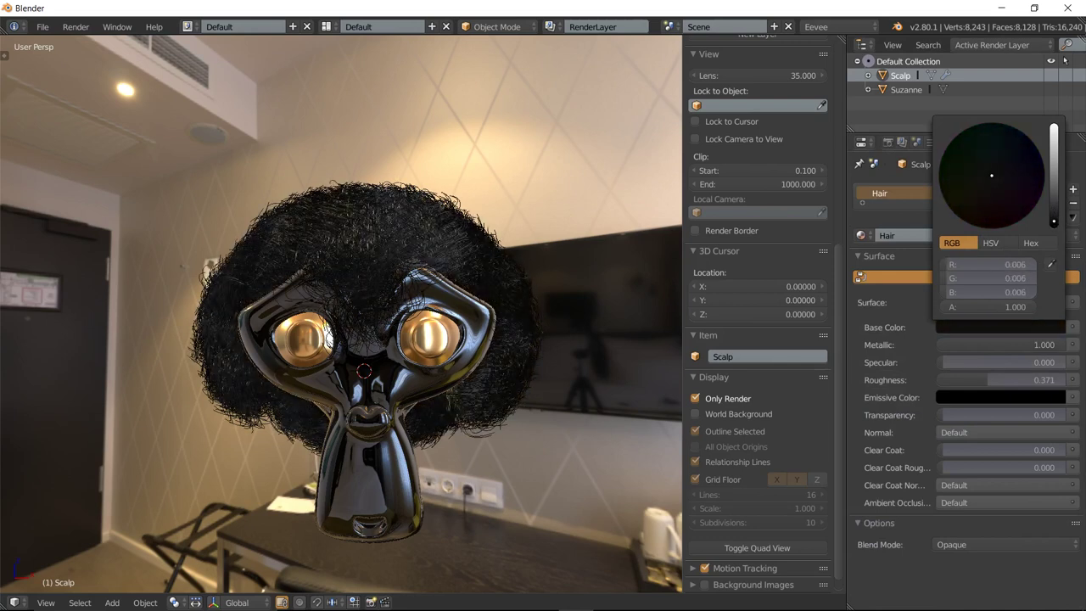
{"action": "middle_click_drag", "start_coordinate": [339, 314], "coordinate": [407, 310]}
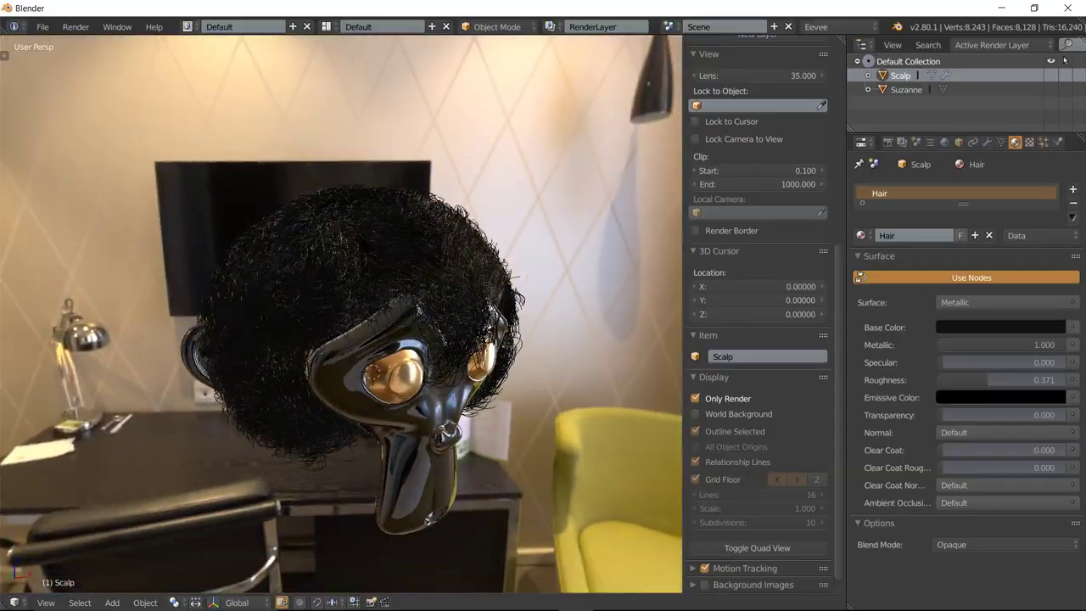
{"action": "scroll", "coordinate": [339, 314], "scroll_direction": "up", "scroll_amount": 2}
{"action": "scroll", "coordinate": [339, 314], "scroll_direction": "up", "scroll_amount": 2}
{"action": "middle_click_drag", "start_coordinate": [339, 314], "coordinate": [339, 356]}
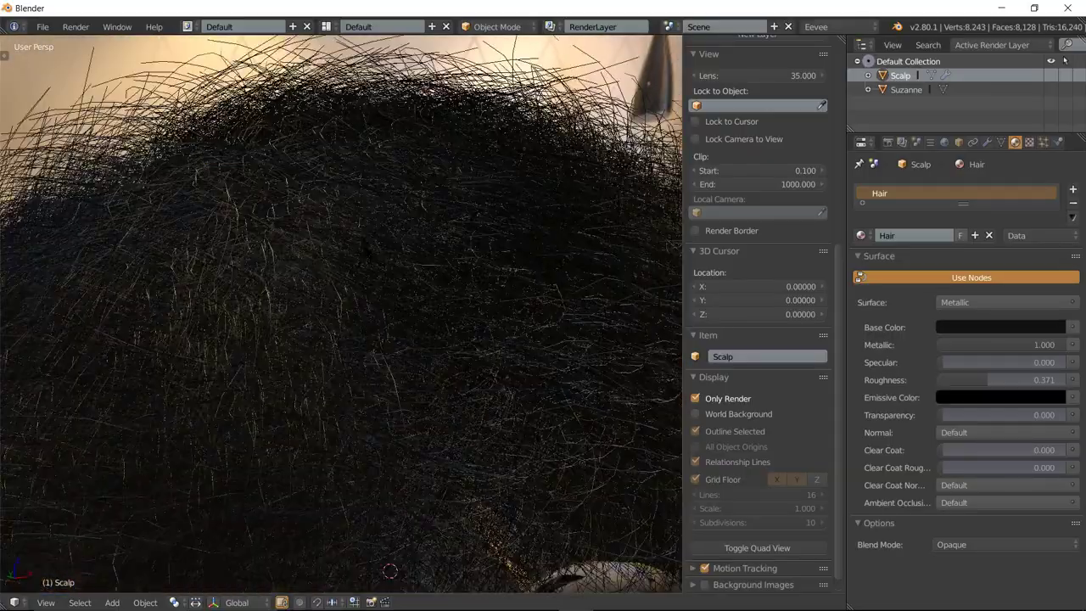
{"action": "mouse_move", "coordinate": [340, 314]}
{"action": "middle_mouse_down"}
{"action": "mouse_move", "coordinate": [357, 280]}
{"action": "mouse_move", "coordinate": [347, 306]}
{"action": "mouse_move", "coordinate": [374, 280]}
{"action": "middle_mouse_up"}
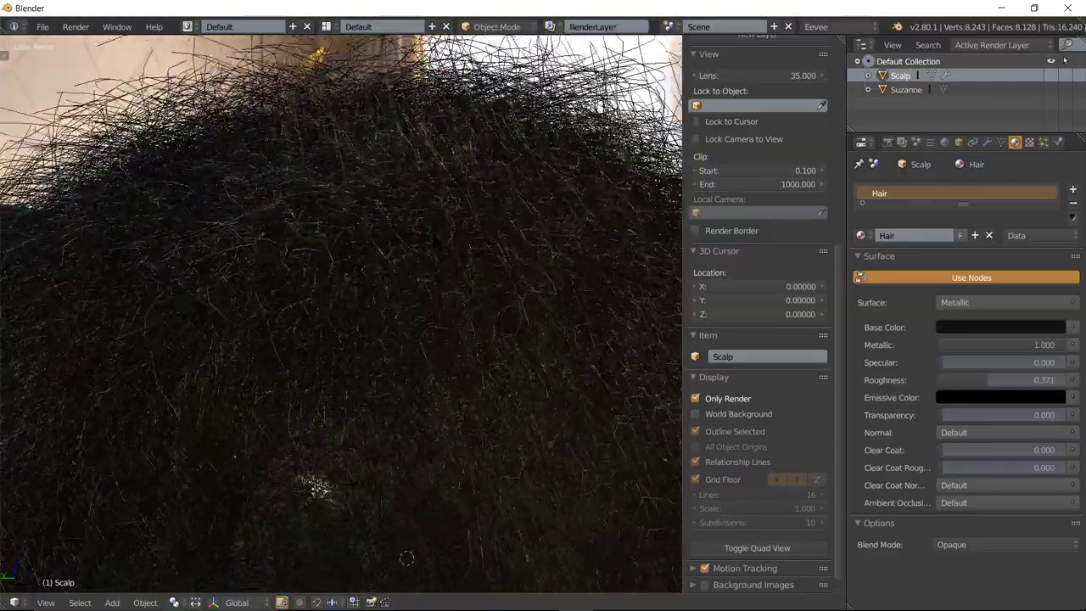
{"action": "scroll", "coordinate": [340, 314], "scroll_direction": "down", "scroll_amount": 5}
{"action": "scroll", "coordinate": [340, 313], "scroll_direction": "down", "scroll_amount": 2}
{"action": "middle_click_drag", "start_coordinate": [339, 339], "coordinate": [466, 335]}
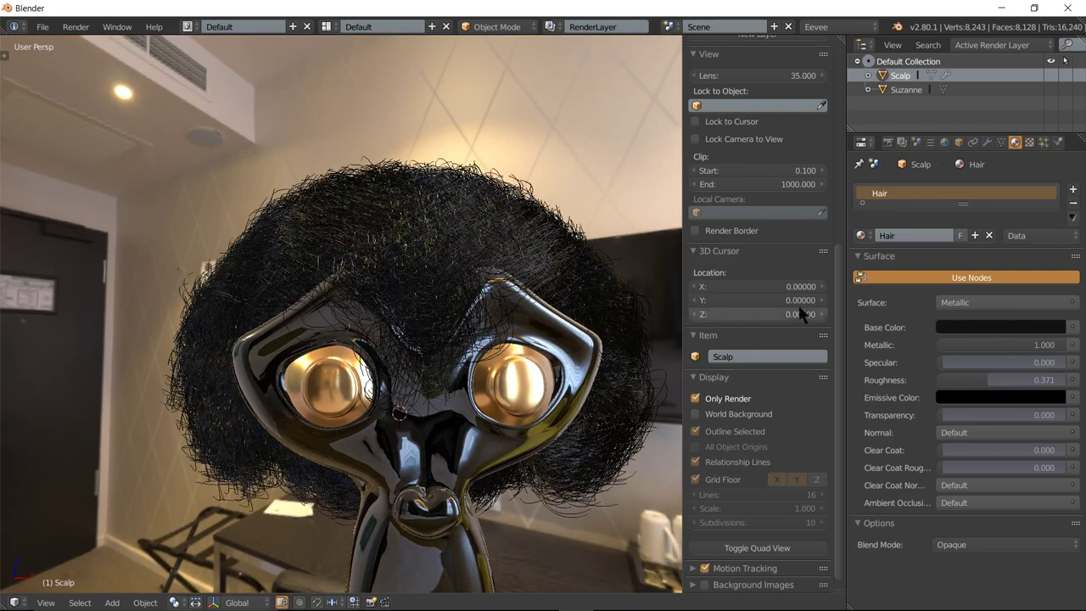
Change the hair base colour to violet, about RGB 0.170, 0.136, 0.572.
{"action": "left_click", "coordinate": [998, 334]}
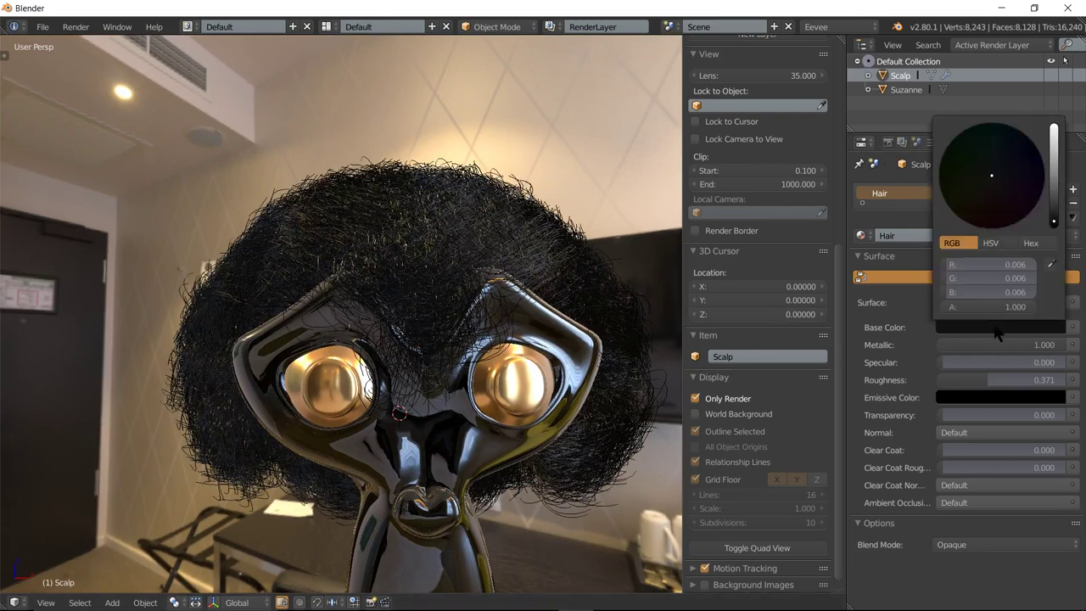
{"action": "left_click", "coordinate": [1026, 335]}
{"action": "mouse_move", "coordinate": [1054, 222]}
{"action": "left_mouse_down"}
{"action": "mouse_move", "coordinate": [1054, 146]}
{"action": "mouse_move", "coordinate": [986, 192]}
{"action": "mouse_move", "coordinate": [1016, 188]}
{"action": "mouse_move", "coordinate": [1022, 170]}
{"action": "left_mouse_up"}
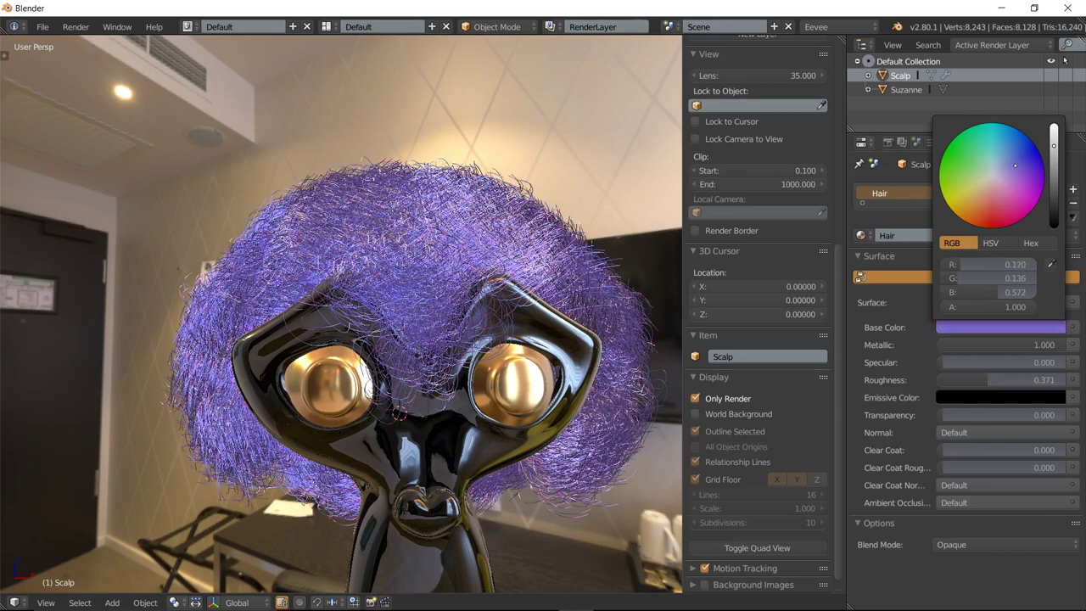
{"action": "scroll", "coordinate": [349, 141], "scroll_direction": "down", "scroll_amount": 2}
{"action": "middle_click_drag", "start_coordinate": [447, 378], "coordinate": [436, 378]}
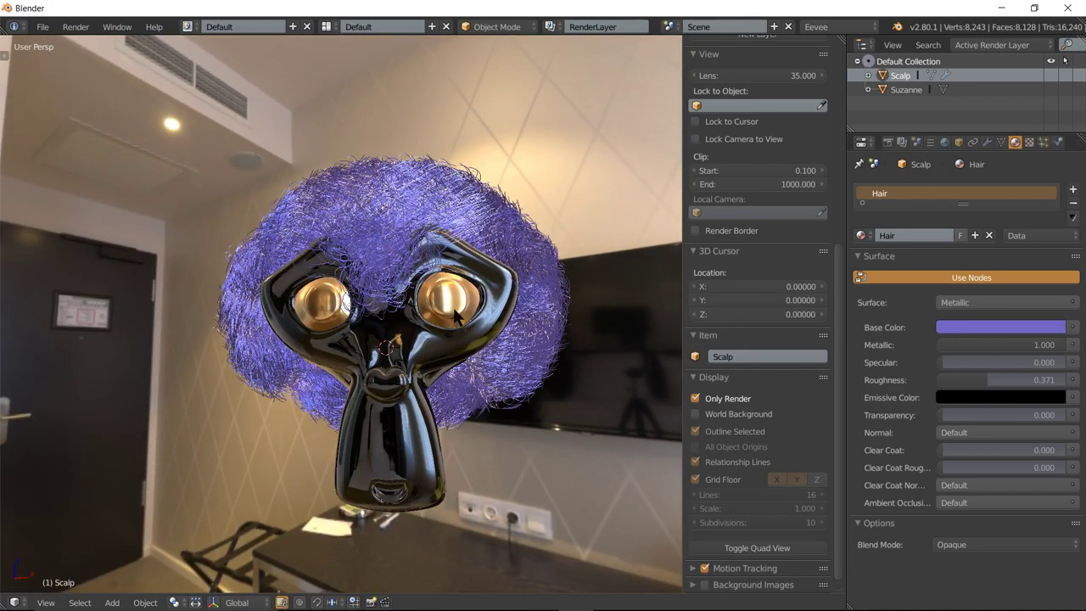
Check Suzanne's gold Eyes material, then assign that same Eyes material to the Scalp hair.
{"action": "left_click", "coordinate": [922, 84]}
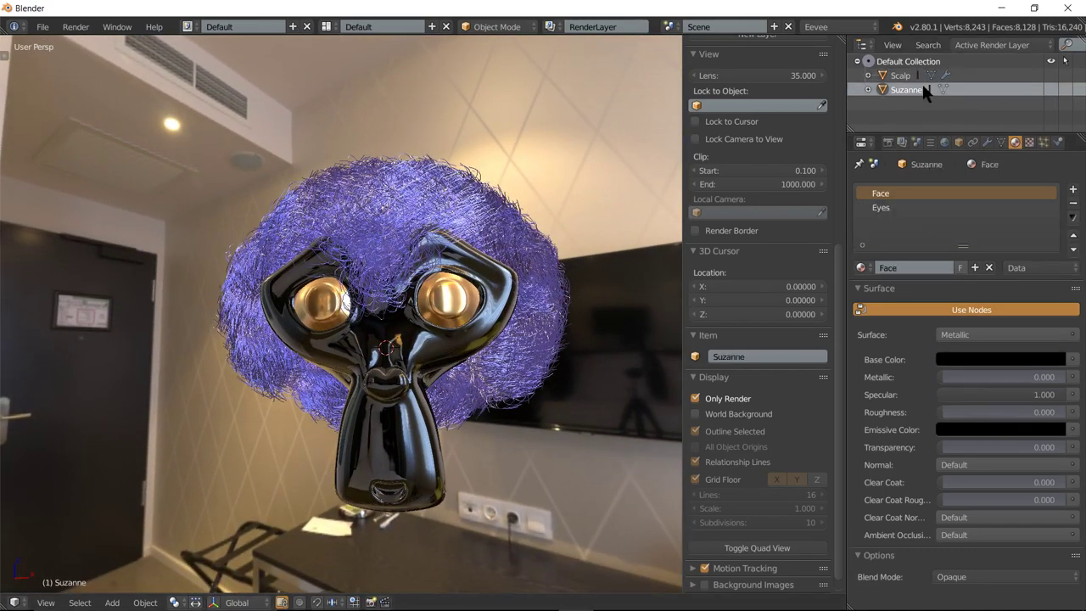
{"action": "left_click", "coordinate": [883, 208]}
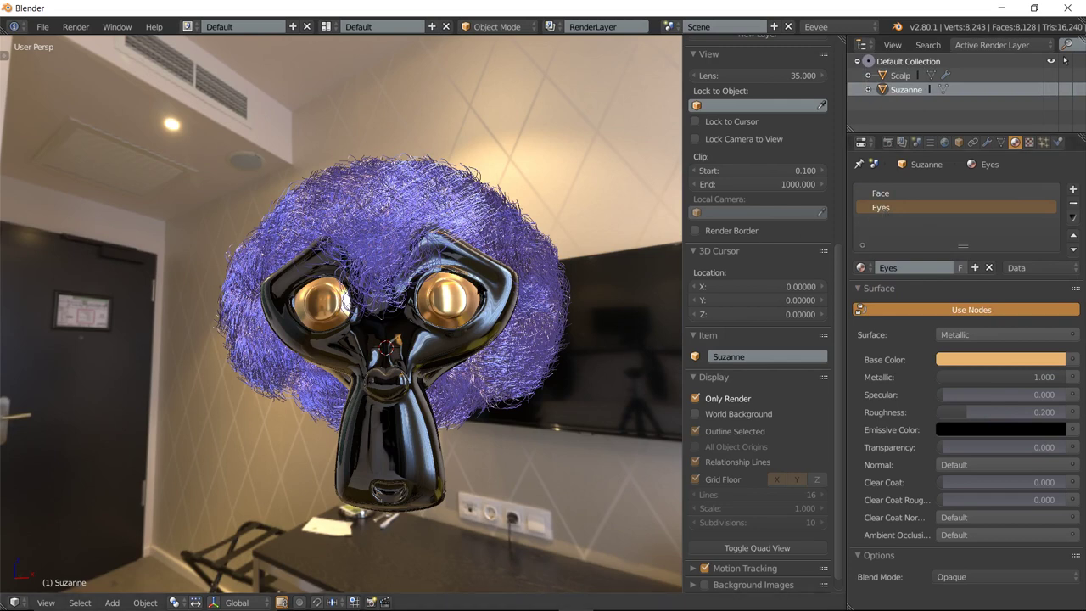
{"action": "left_click", "coordinate": [897, 75]}
{"action": "left_click", "coordinate": [862, 235]}
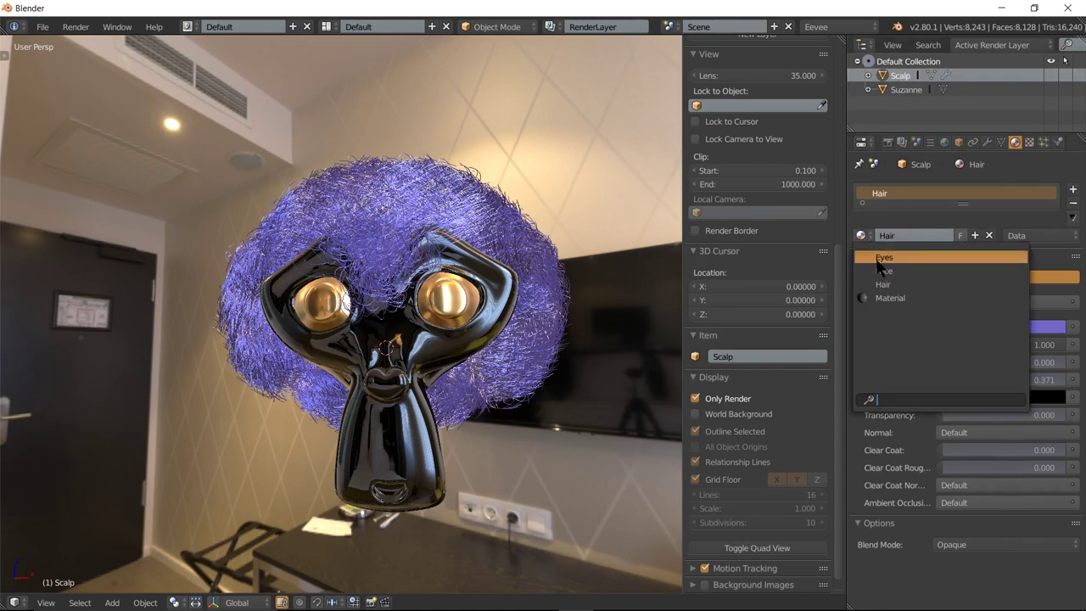
{"action": "left_click", "coordinate": [882, 257]}
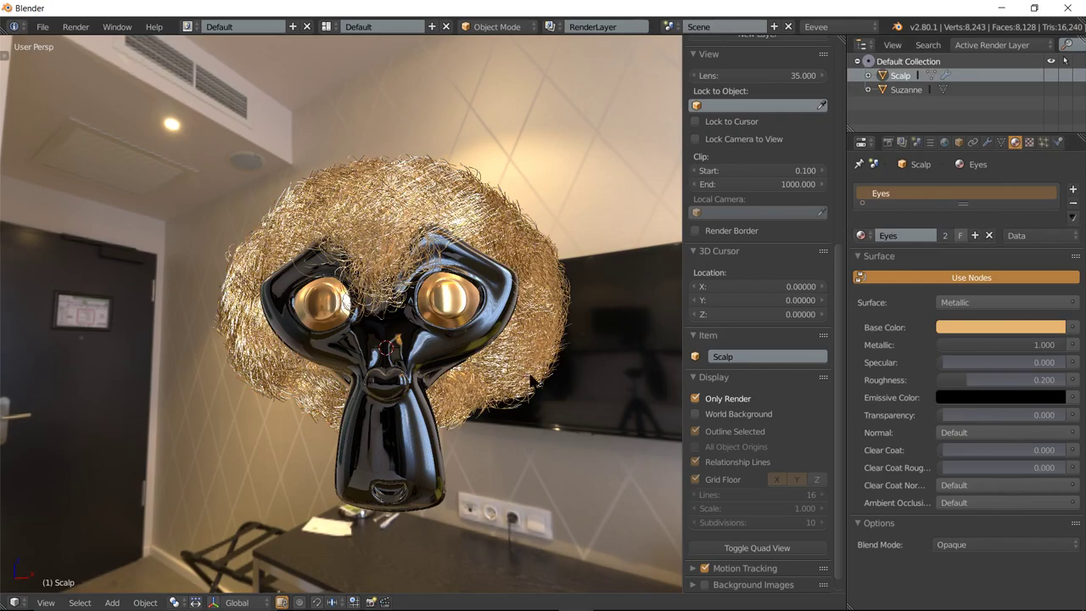
{"action": "middle_click_drag", "start_coordinate": [532, 382], "coordinate": [538, 367]}
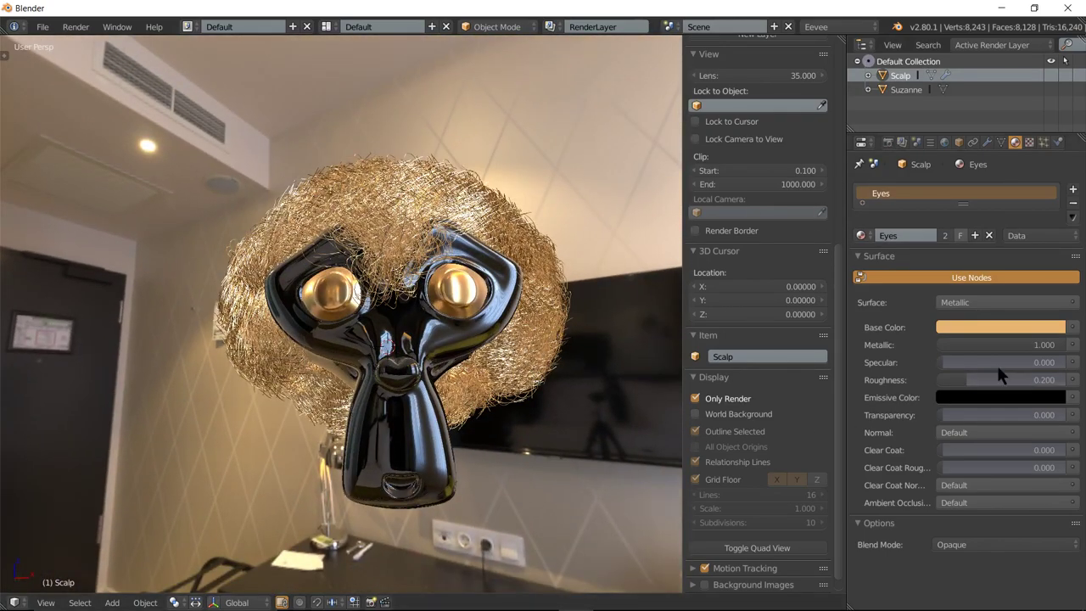
{"action": "left_click", "coordinate": [1023, 327]}
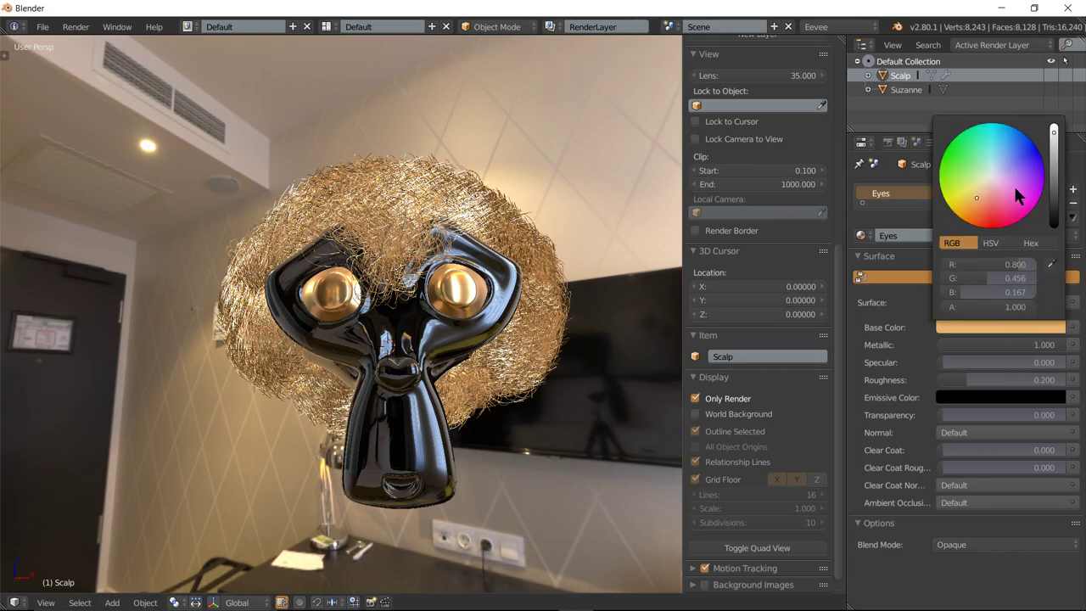
Try out the shared material's colour and roughness, setting roughness to 0.046, then about 0.087.
{"action": "mouse_move", "coordinate": [980, 199]}
{"action": "left_mouse_down"}
{"action": "mouse_move", "coordinate": [1044, 172]}
{"action": "mouse_move", "coordinate": [1012, 175]}
{"action": "left_mouse_up"}
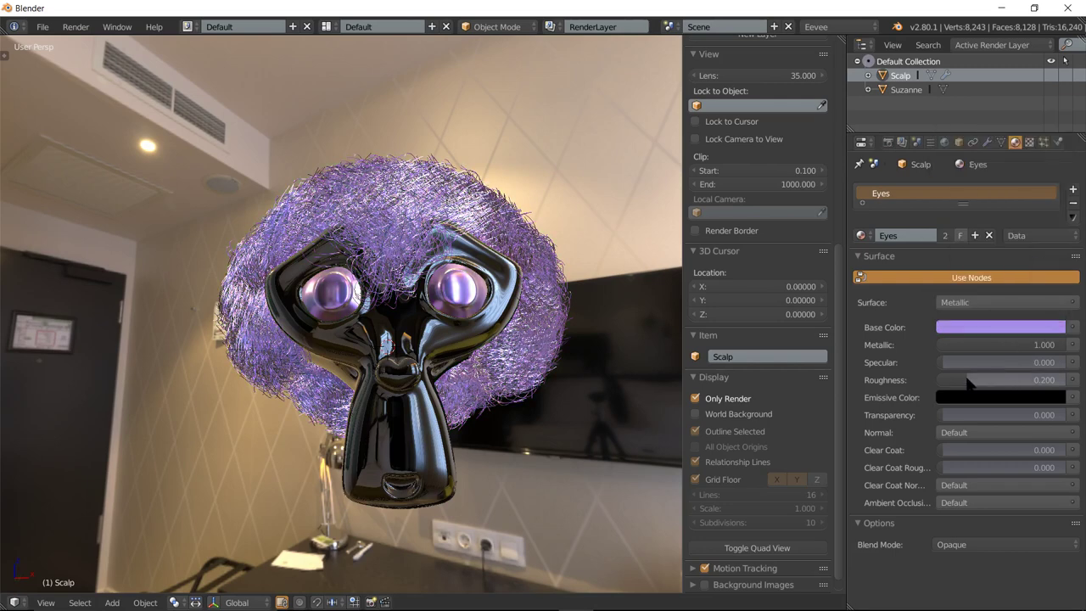
{"action": "mouse_move", "coordinate": [975, 380]}
{"action": "left_mouse_down"}
{"action": "mouse_move", "coordinate": [1044, 380]}
{"action": "mouse_move", "coordinate": [942, 380]}
{"action": "left_mouse_up"}
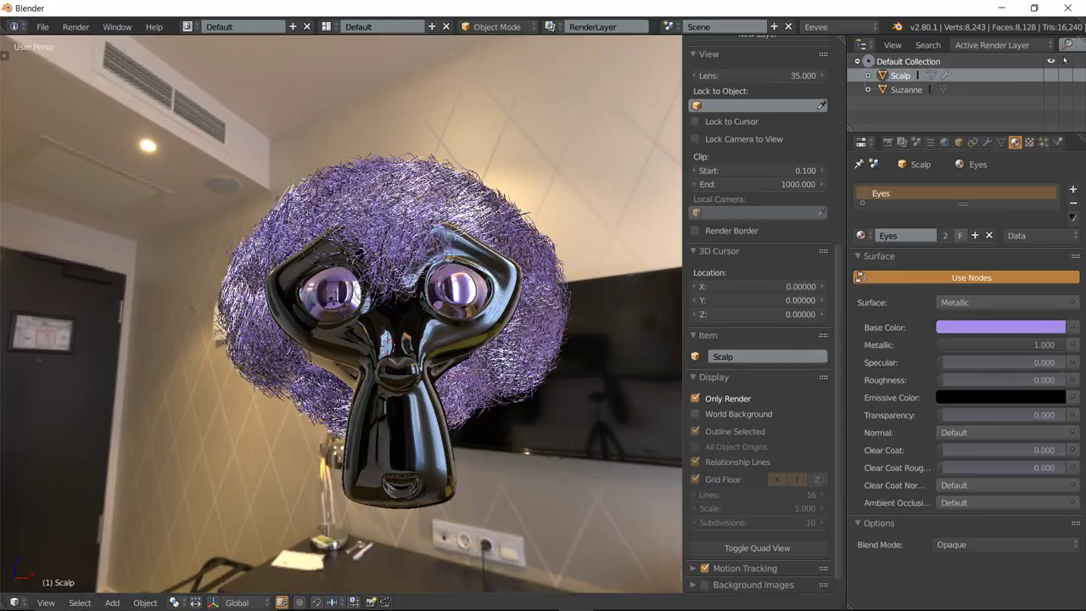
{"action": "scroll", "coordinate": [331, 297], "scroll_direction": "up", "scroll_amount": 2}
{"action": "scroll", "coordinate": [329, 297], "scroll_direction": "up", "scroll_amount": 3}
{"action": "middle_click_drag", "start_coordinate": [329, 297], "coordinate": [505, 306]}
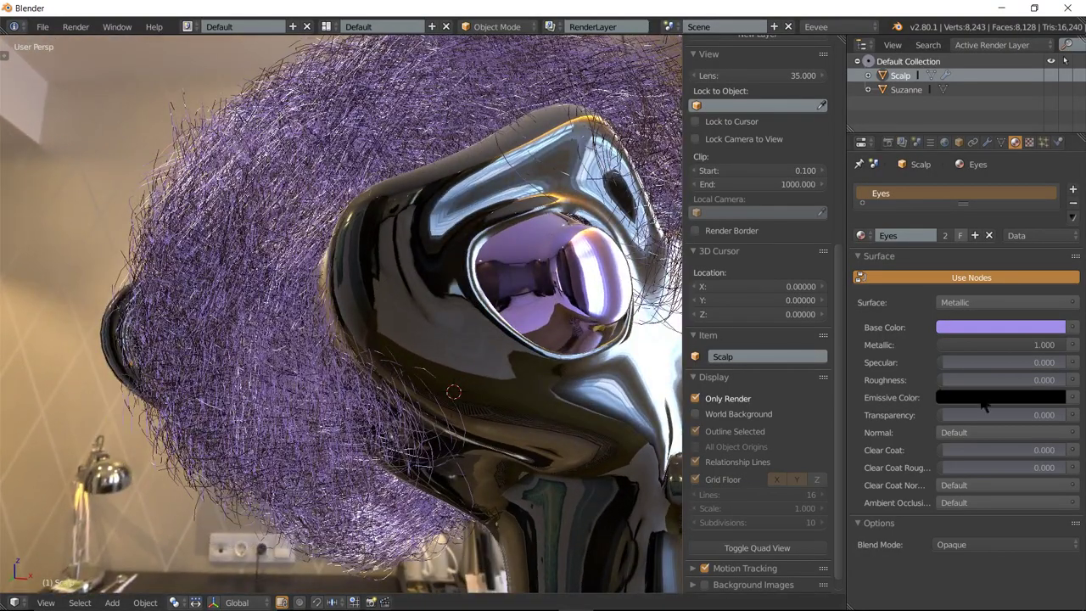
{"action": "left_click_drag", "start_coordinate": [943, 383], "coordinate": [1034, 380]}
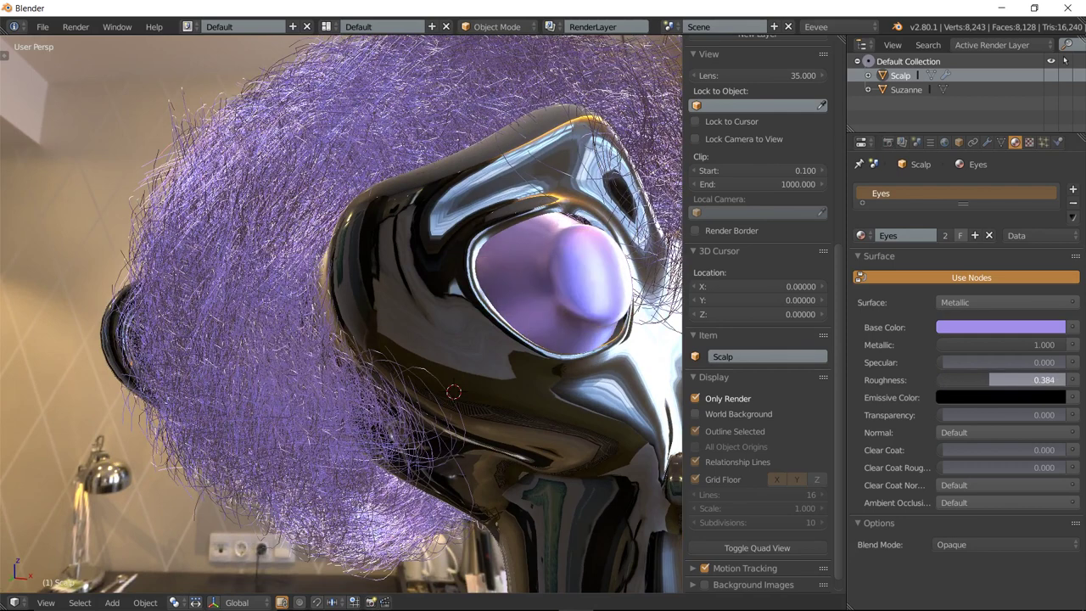
{"action": "type", "text": "0.046"}
{"action": "key", "text": "Return"}
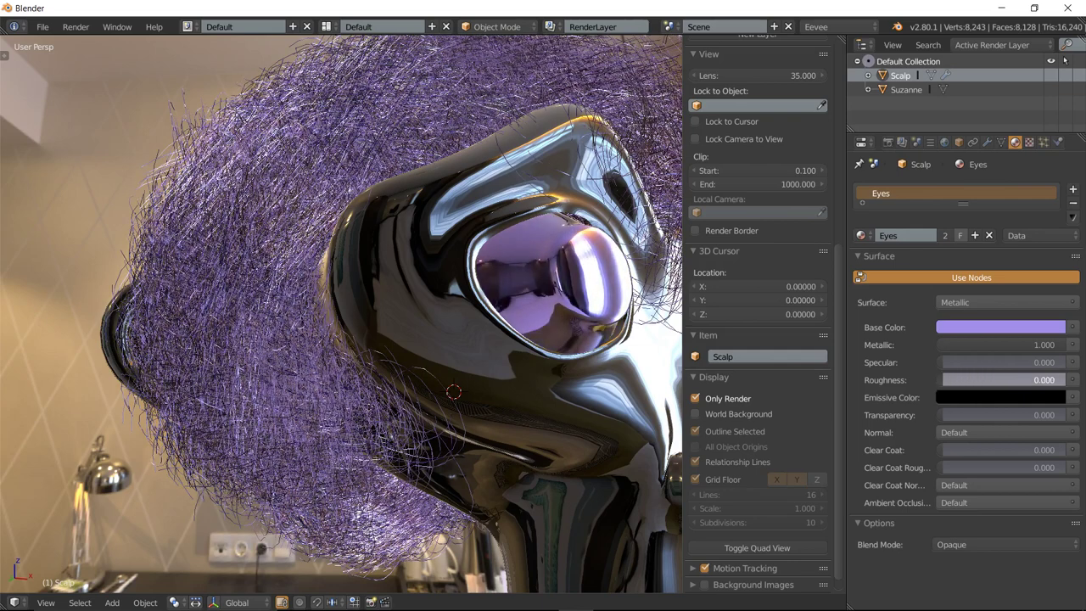
{"action": "left_click_drag", "start_coordinate": [950, 379], "coordinate": [948, 363]}
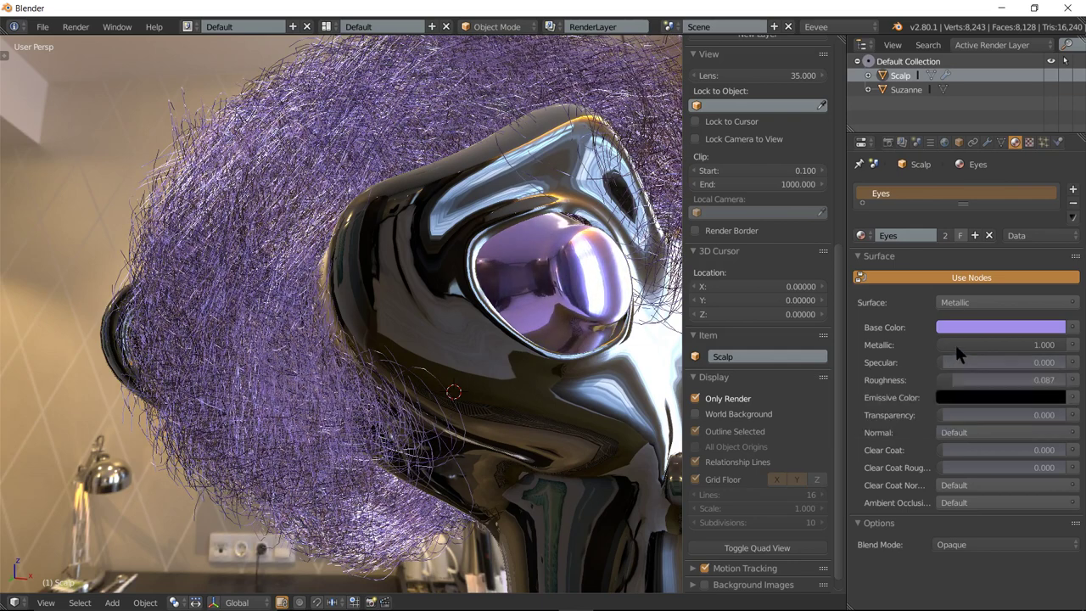
Make the shared material tan brown with Metallic 0.822 and Roughness 0.325.
{"action": "mouse_move", "coordinate": [1064, 345]}
{"action": "left_mouse_down"}
{"action": "mouse_move", "coordinate": [960, 344]}
{"action": "mouse_move", "coordinate": [1052, 345]}
{"action": "left_mouse_up"}
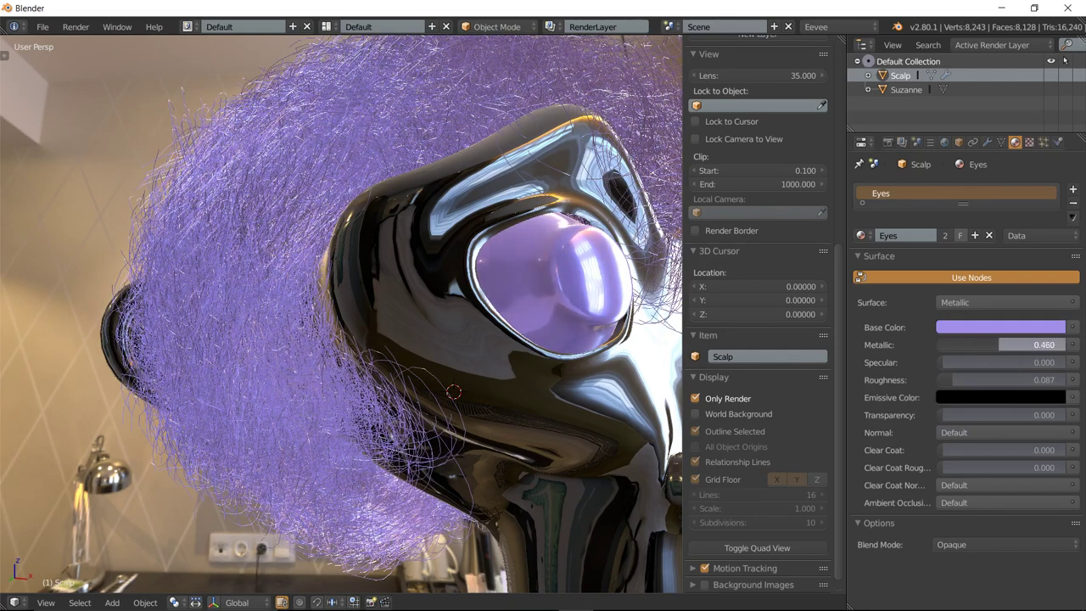
{"action": "left_click", "coordinate": [994, 328]}
{"action": "left_click", "coordinate": [989, 171]}
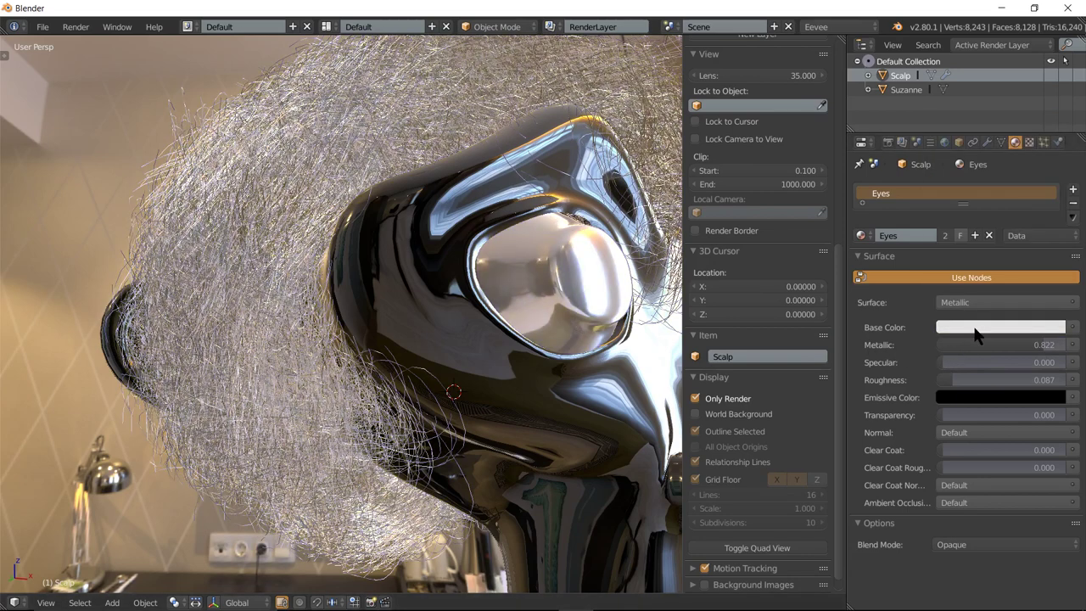
{"action": "left_click", "coordinate": [977, 329]}
{"action": "left_click", "coordinate": [982, 189]}
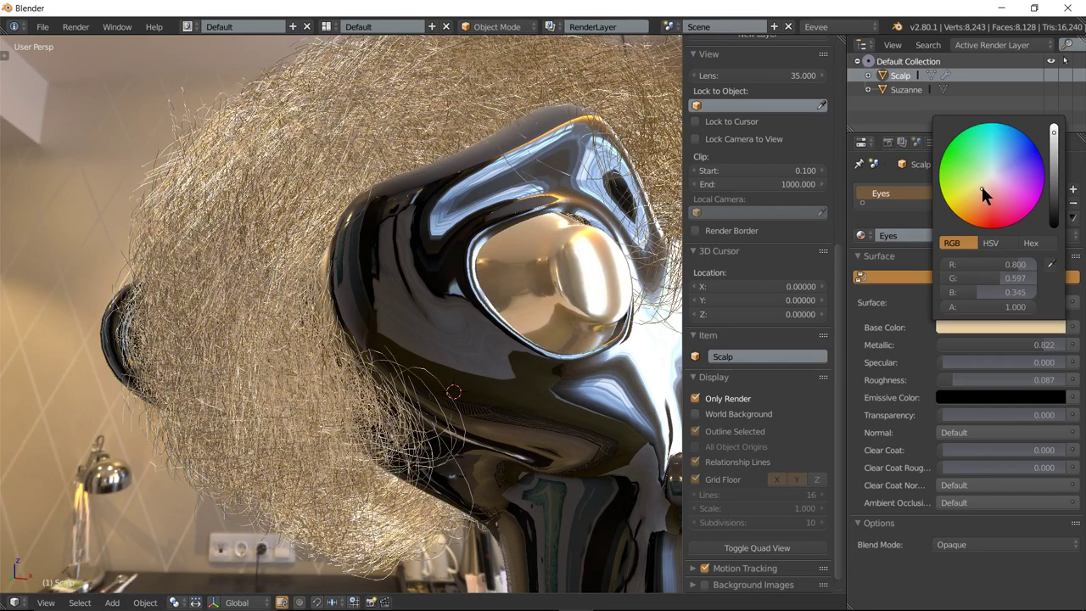
{"action": "mouse_move", "coordinate": [1054, 133]}
{"action": "left_mouse_down"}
{"action": "mouse_move", "coordinate": [1054, 188]}
{"action": "mouse_move", "coordinate": [1054, 174]}
{"action": "left_mouse_up"}
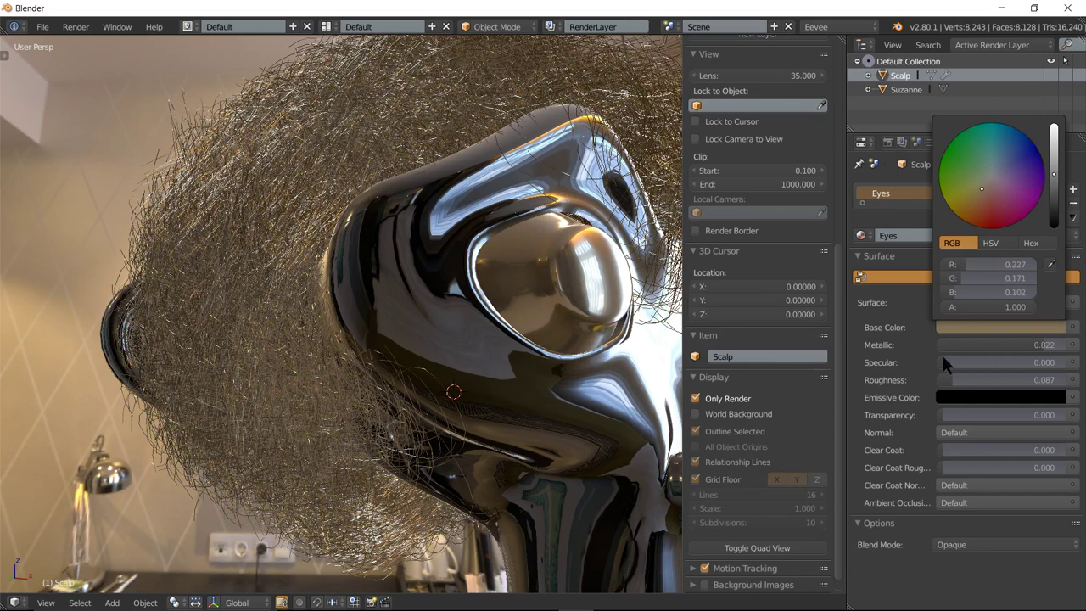
{"action": "left_click_drag", "start_coordinate": [955, 385], "coordinate": [982, 380]}
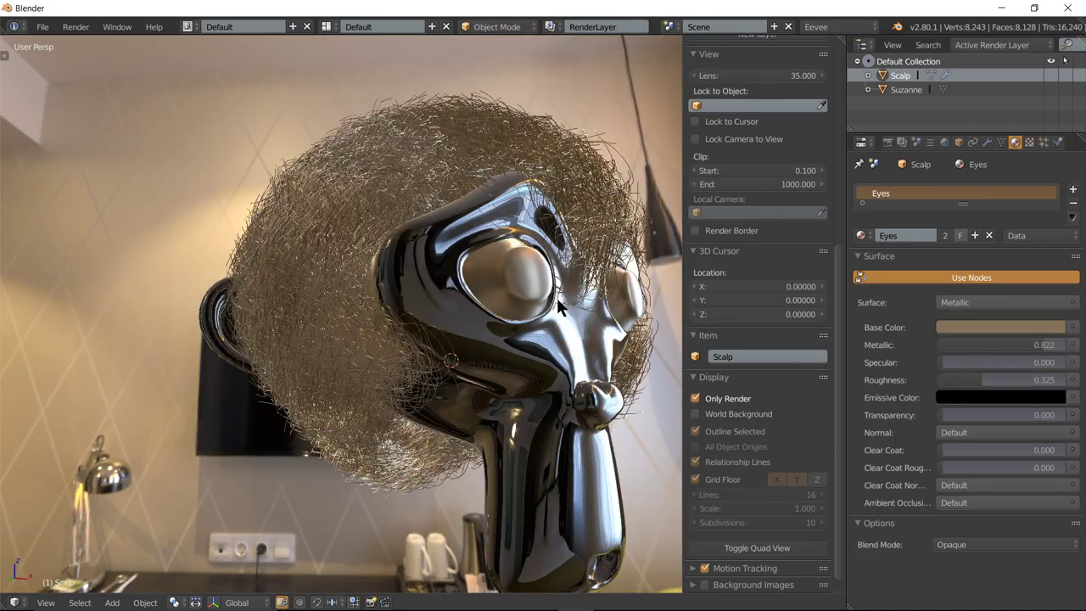
{"action": "middle_click_drag", "start_coordinate": [555, 295], "coordinate": [459, 346]}
Switch the hair particles' Children Kink type to Curl and inspect the curls from several angles.
{"action": "left_click", "coordinate": [1043, 142]}
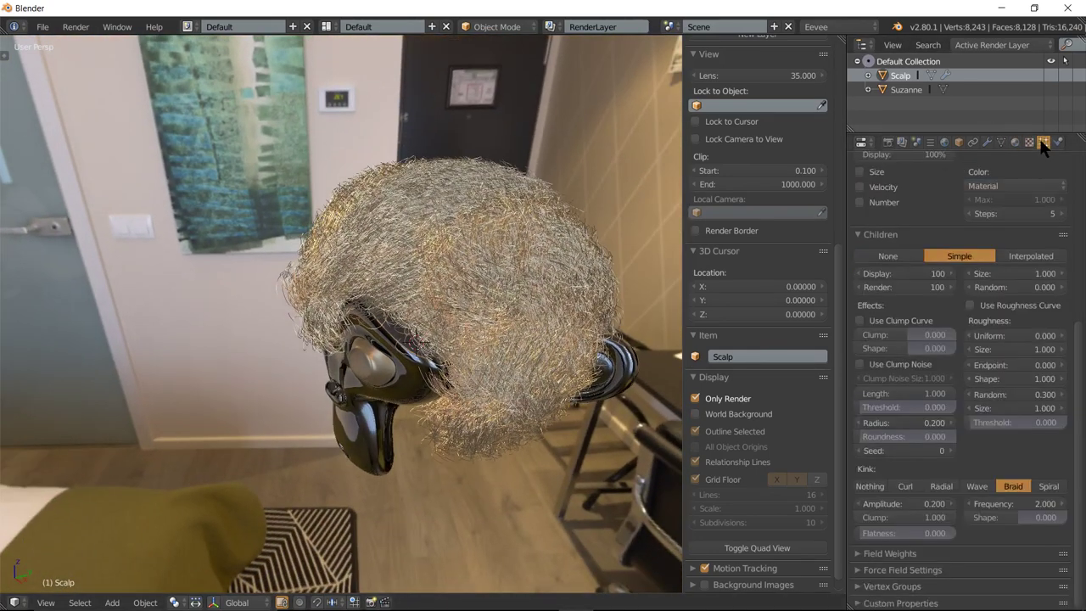
{"action": "left_click", "coordinate": [897, 484]}
{"action": "mouse_move", "coordinate": [472, 390]}
{"action": "middle_mouse_down"}
{"action": "mouse_move", "coordinate": [445, 375]}
{"action": "mouse_move", "coordinate": [522, 344]}
{"action": "middle_mouse_up"}
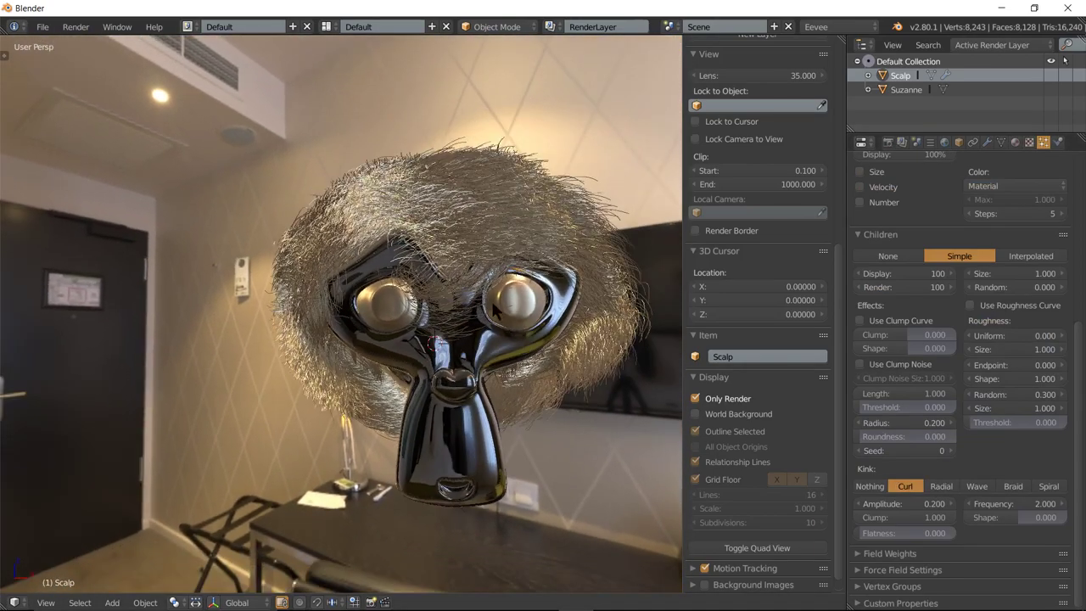
{"action": "mouse_move", "coordinate": [440, 242]}
{"action": "middle_mouse_down"}
{"action": "mouse_move", "coordinate": [509, 271]}
{"action": "mouse_move", "coordinate": [566, 269]}
{"action": "mouse_move", "coordinate": [565, 289]}
{"action": "mouse_move", "coordinate": [557, 256]}
{"action": "mouse_move", "coordinate": [421, 237]}
{"action": "middle_mouse_up"}
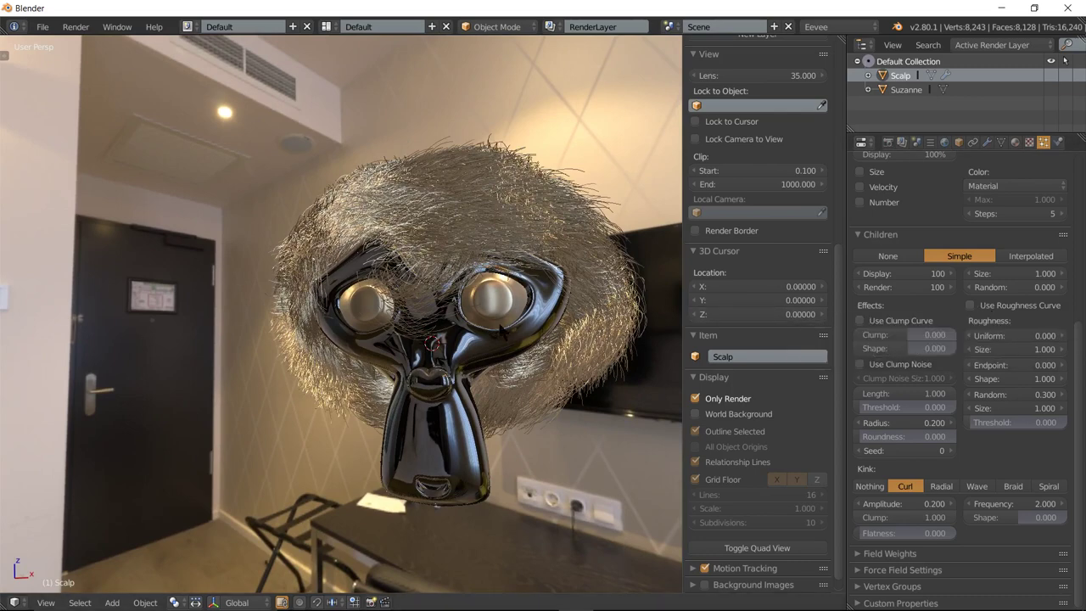
{"action": "scroll", "coordinate": [359, 290], "scroll_direction": "down", "scroll_amount": 2}
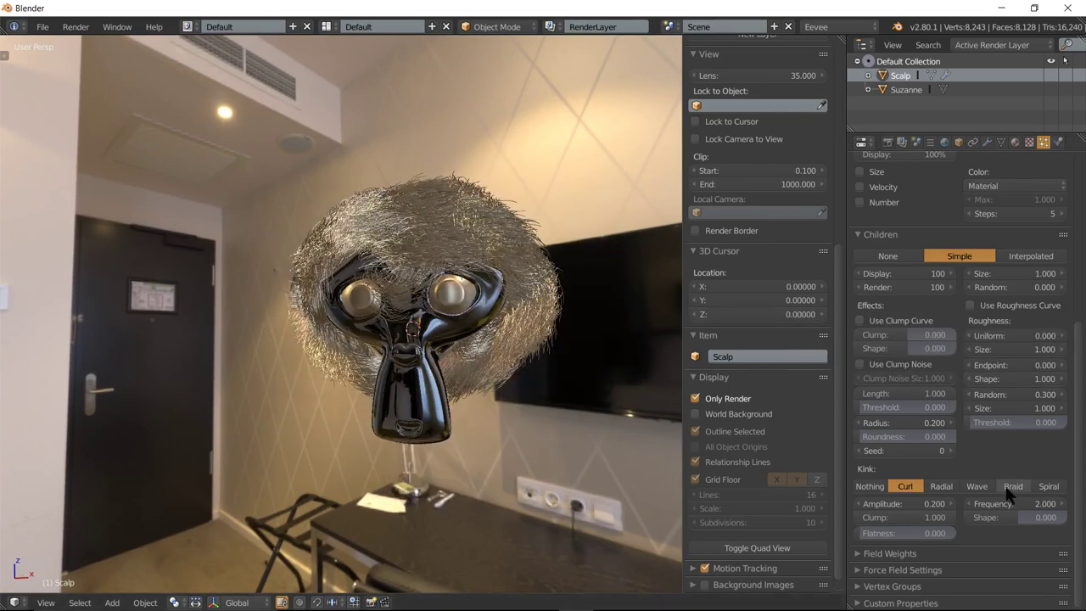
{"action": "left_click", "coordinate": [1014, 143]}
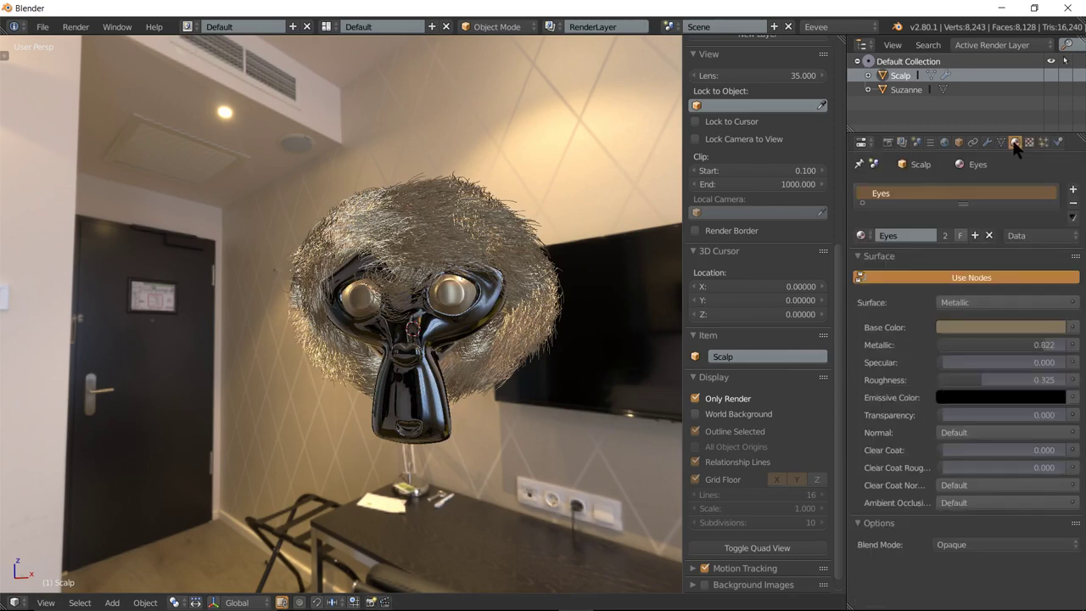
Set the world Environment Texture image to hall_con.hdr.
{"action": "left_click", "coordinate": [944, 142]}
{"action": "left_click", "coordinate": [950, 315]}
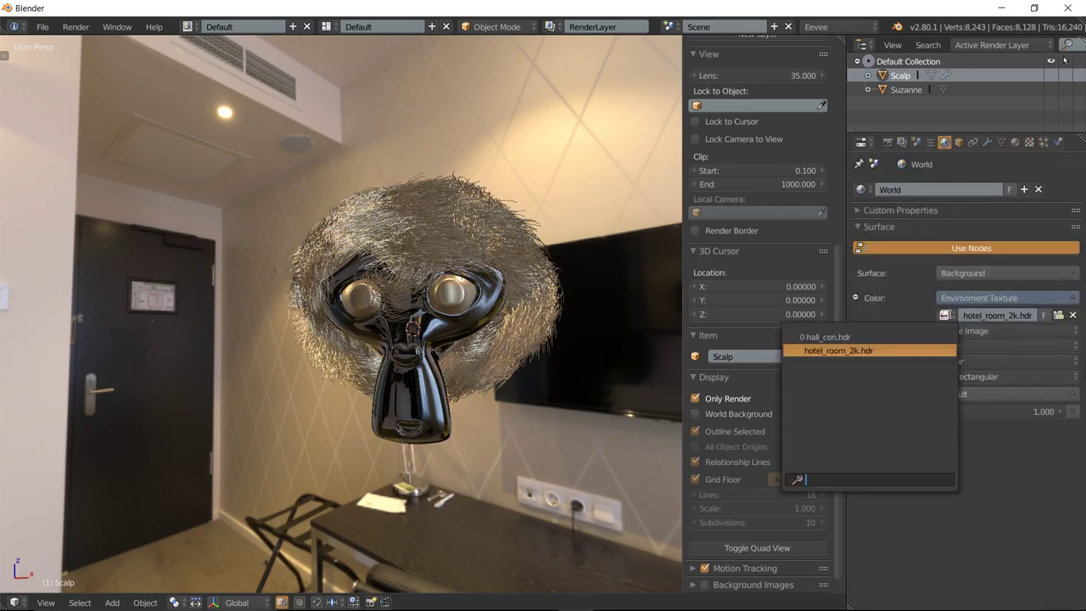
{"action": "left_click", "coordinate": [904, 332]}
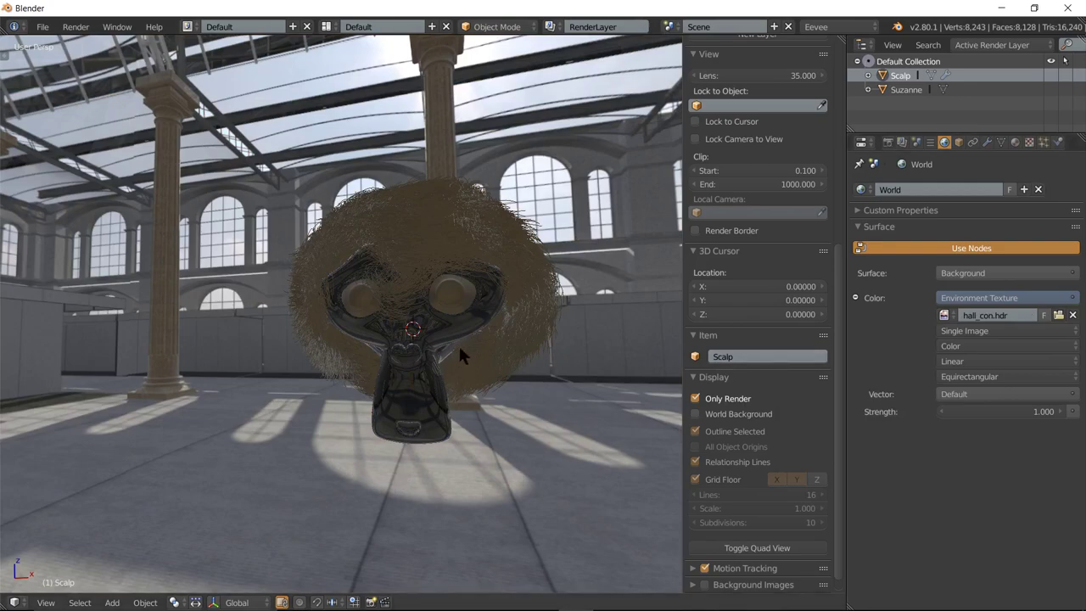
{"action": "mouse_move", "coordinate": [501, 288]}
{"action": "middle_mouse_down"}
{"action": "mouse_move", "coordinate": [411, 292]}
{"action": "mouse_move", "coordinate": [397, 283]}
{"action": "mouse_move", "coordinate": [554, 293]}
{"action": "mouse_move", "coordinate": [412, 196]}
{"action": "middle_mouse_up"}
{"action": "scroll", "coordinate": [413, 208], "scroll_direction": "down", "scroll_amount": 2}
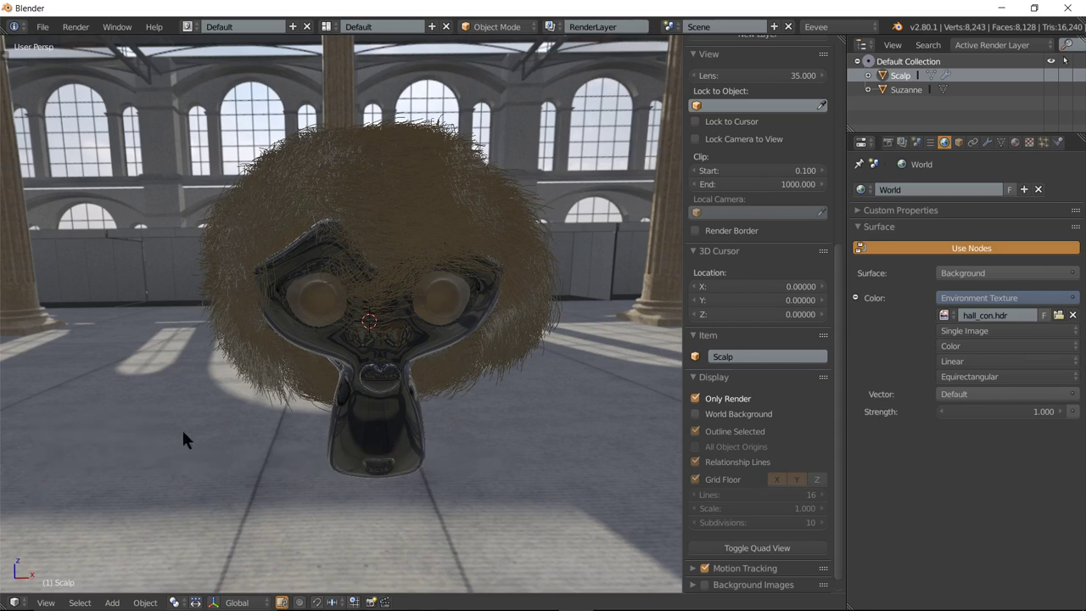
Brighten the hair material's base colour to light blond.
{"action": "left_click", "coordinate": [1016, 142]}
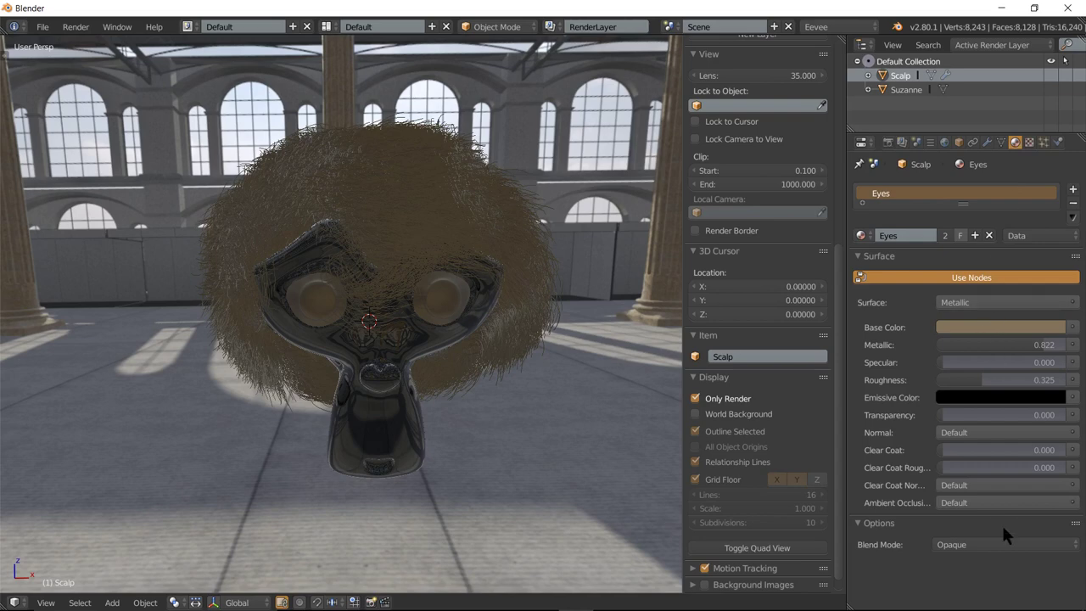
{"action": "left_click", "coordinate": [1005, 326]}
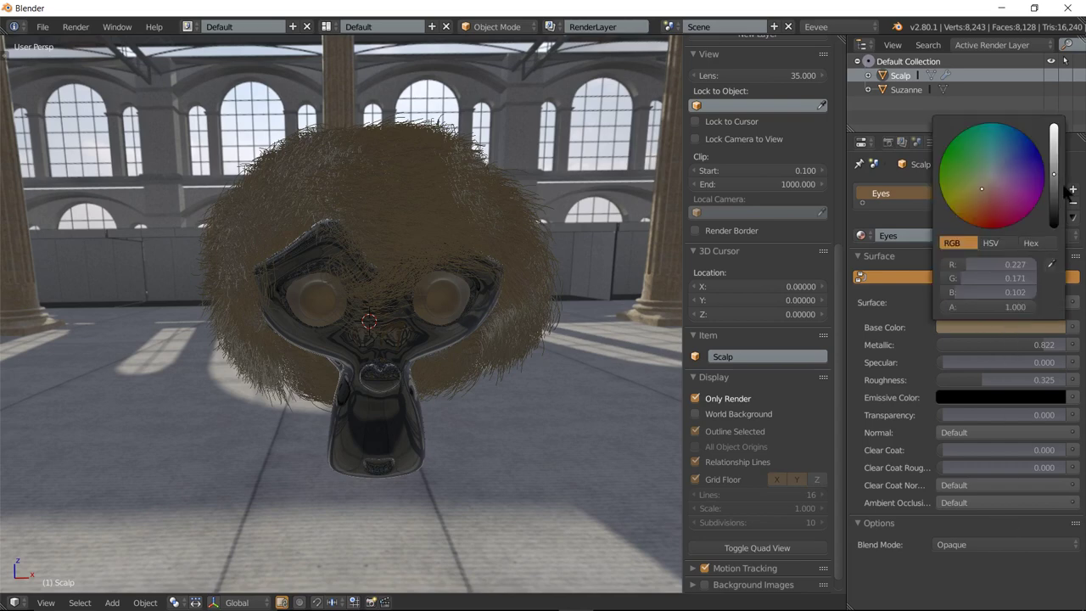
{"action": "left_click_drag", "start_coordinate": [1054, 171], "coordinate": [1054, 125]}
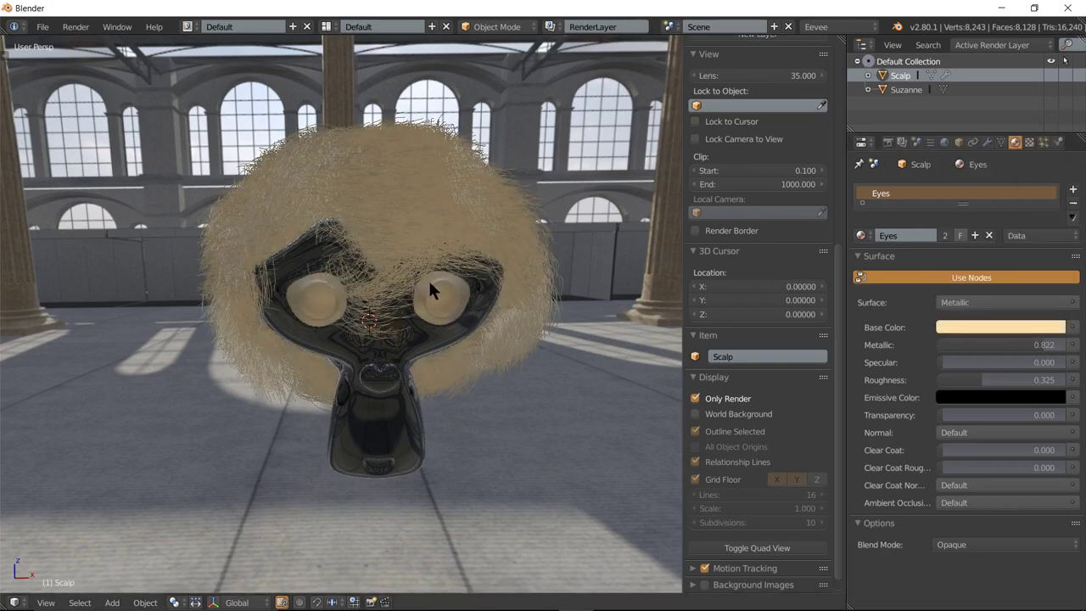
{"action": "mouse_move", "coordinate": [431, 286]}
{"action": "middle_mouse_down"}
{"action": "mouse_move", "coordinate": [502, 283]}
{"action": "mouse_move", "coordinate": [427, 325]}
{"action": "mouse_move", "coordinate": [510, 255]}
{"action": "mouse_move", "coordinate": [501, 233]}
{"action": "middle_mouse_up"}
{"action": "scroll", "coordinate": [374, 127], "scroll_direction": "up", "scroll_amount": 3}
{"action": "scroll", "coordinate": [374, 140], "scroll_direction": "up", "scroll_amount": 3}
{"action": "mouse_move", "coordinate": [375, 144]}
{"action": "middle_mouse_down"}
{"action": "mouse_move", "coordinate": [446, 206]}
{"action": "mouse_move", "coordinate": [422, 240]}
{"action": "mouse_move", "coordinate": [382, 257]}
{"action": "mouse_move", "coordinate": [292, 264]}
{"action": "middle_mouse_up"}
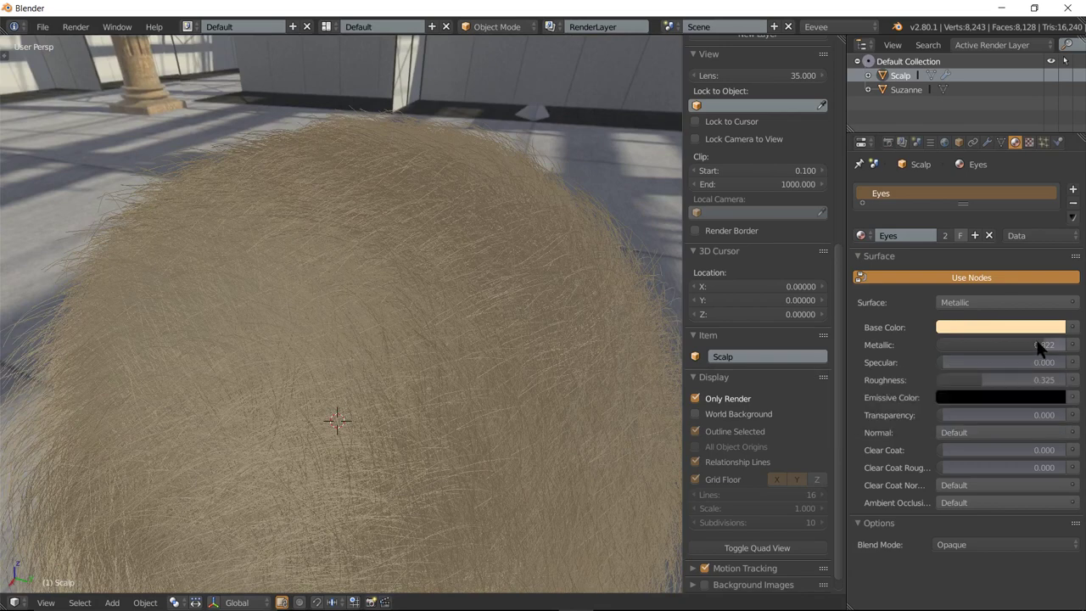
Set the hair's Metallic to 0 and Roughness to 0, with Specular at 1.
{"action": "mouse_move", "coordinate": [1039, 348]}
{"action": "left_mouse_down"}
{"action": "mouse_move", "coordinate": [952, 344]}
{"action": "mouse_move", "coordinate": [1060, 362]}
{"action": "left_mouse_up"}
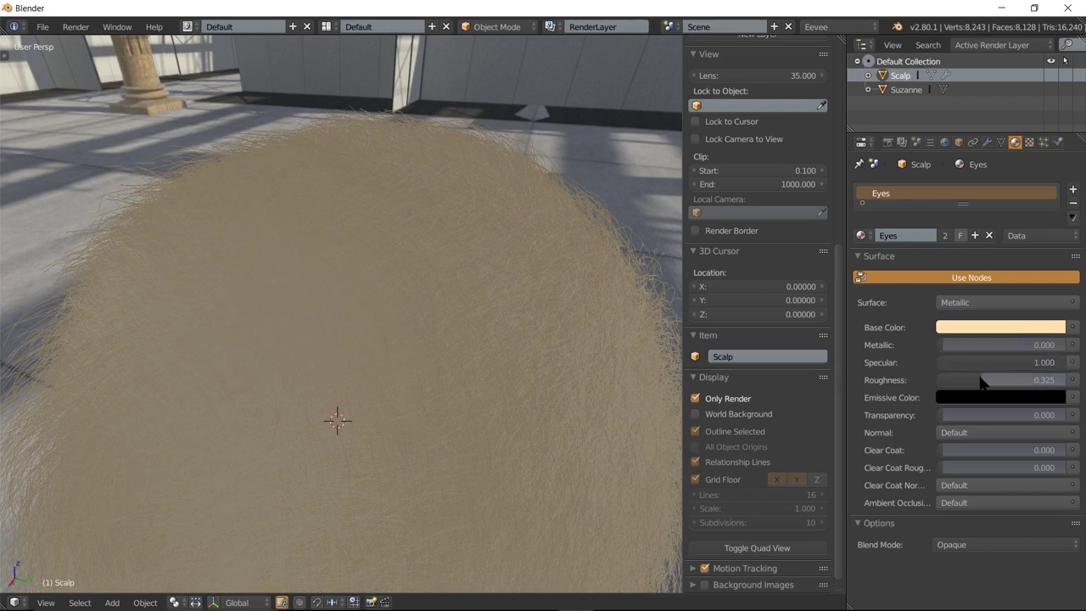
{"action": "left_click_drag", "start_coordinate": [981, 381], "coordinate": [941, 380]}
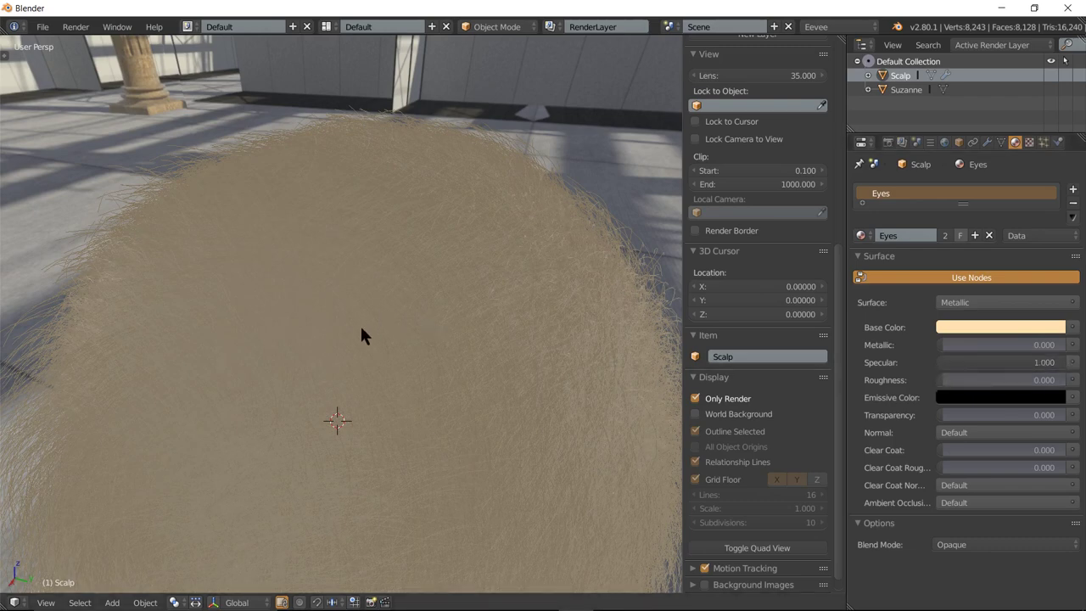
{"action": "mouse_move", "coordinate": [360, 323]}
{"action": "middle_mouse_down"}
{"action": "mouse_move", "coordinate": [379, 339]}
{"action": "mouse_move", "coordinate": [403, 309]}
{"action": "mouse_move", "coordinate": [429, 315]}
{"action": "mouse_move", "coordinate": [509, 293]}
{"action": "mouse_move", "coordinate": [500, 315]}
{"action": "mouse_move", "coordinate": [622, 296]}
{"action": "mouse_move", "coordinate": [625, 308]}
{"action": "mouse_move", "coordinate": [514, 319]}
{"action": "mouse_move", "coordinate": [537, 293]}
{"action": "mouse_move", "coordinate": [404, 258]}
{"action": "mouse_move", "coordinate": [377, 287]}
{"action": "mouse_move", "coordinate": [424, 283]}
{"action": "mouse_move", "coordinate": [464, 299]}
{"action": "middle_mouse_up"}
{"action": "scroll", "coordinate": [403, 259], "scroll_direction": "down", "scroll_amount": 5}
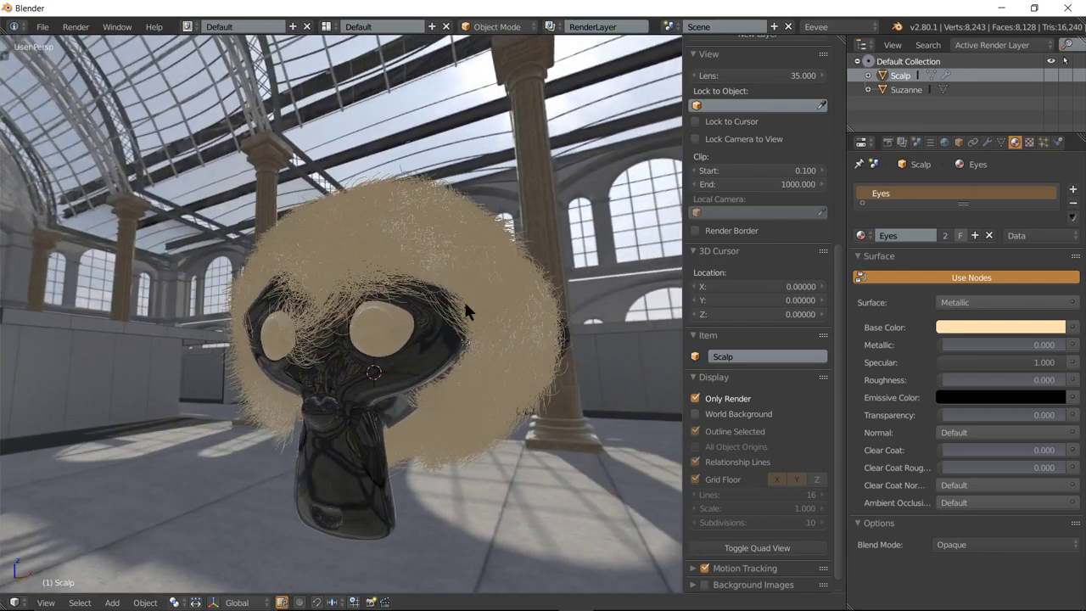
Set hair Roughness to about 0.151 and Specular to 0, clearing a temporary annotation.
{"action": "left_click", "coordinate": [945, 381]}
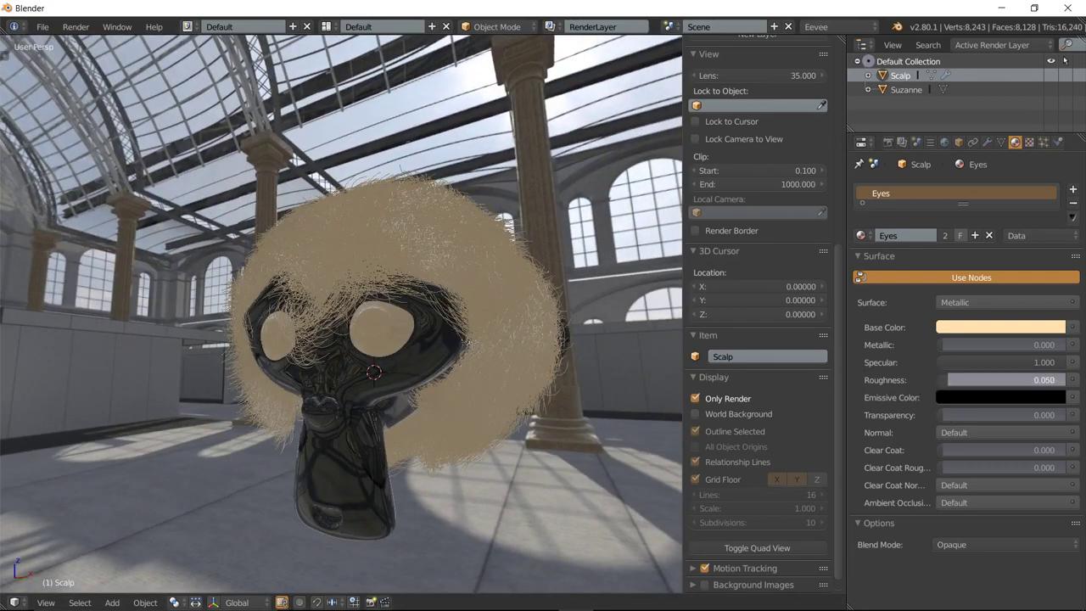
{"action": "mouse_move", "coordinate": [503, 307]}
{"action": "middle_mouse_down"}
{"action": "mouse_move", "coordinate": [457, 349]}
{"action": "mouse_move", "coordinate": [585, 336]}
{"action": "middle_mouse_up"}
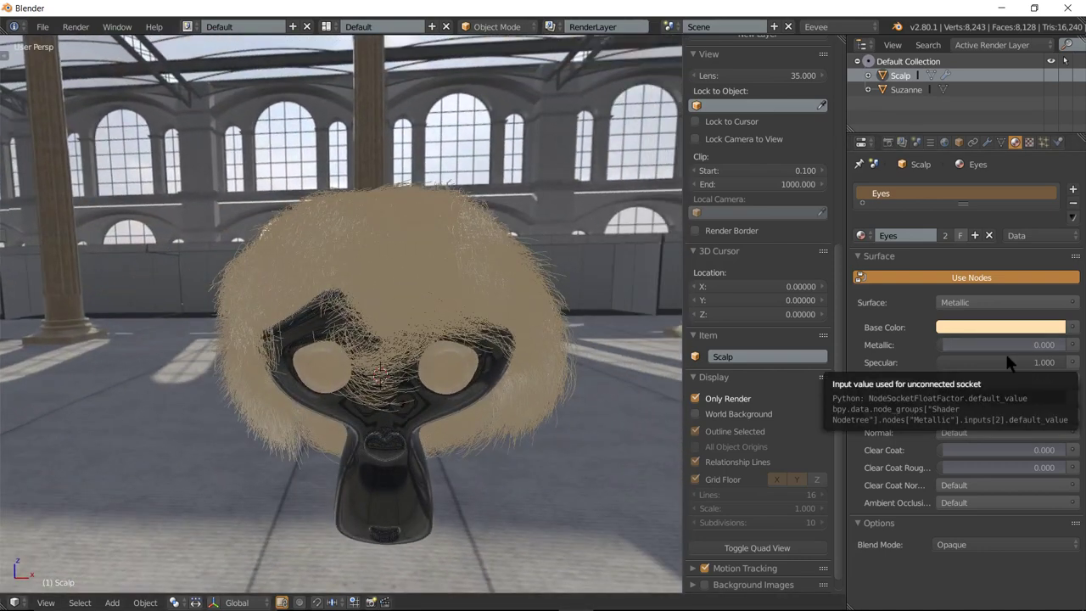
{"action": "left_click_drag", "start_coordinate": [916, 313], "coordinate": [1028, 379]}
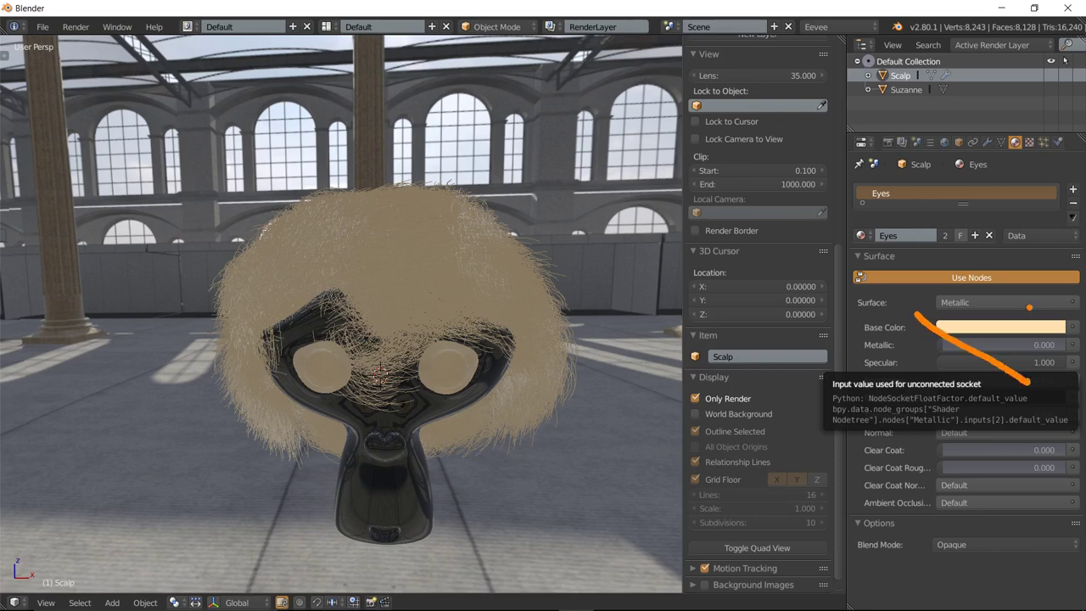
{"action": "left_click_drag", "start_coordinate": [1029, 307], "coordinate": [933, 386]}
{"action": "key", "text": "Escape"}
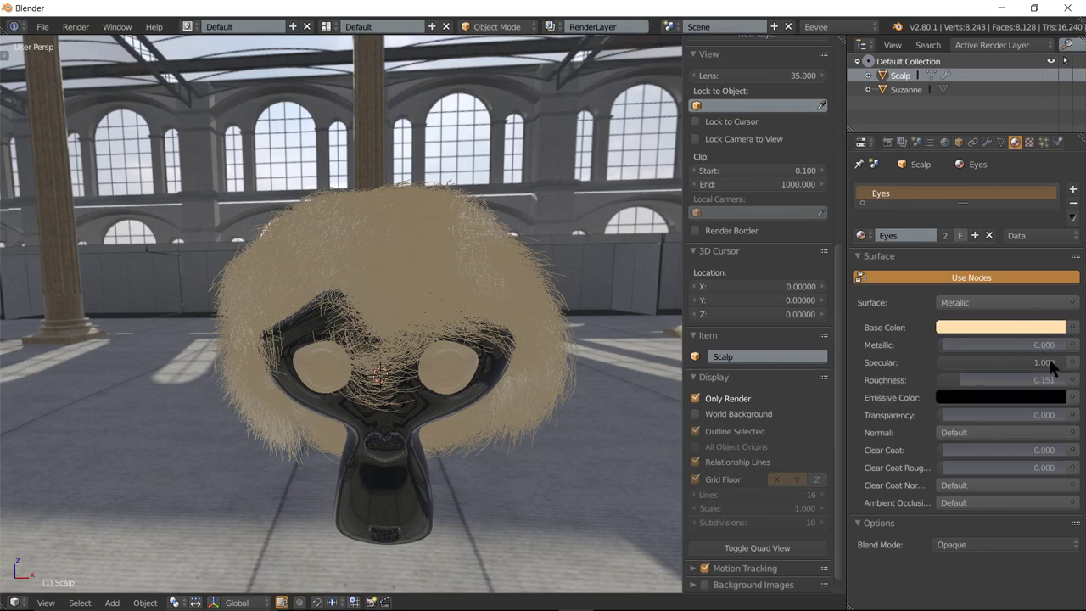
{"action": "mouse_move", "coordinate": [1060, 362]}
{"action": "left_mouse_down"}
{"action": "mouse_move", "coordinate": [941, 362]}
{"action": "mouse_move", "coordinate": [1065, 344]}
{"action": "left_mouse_up"}
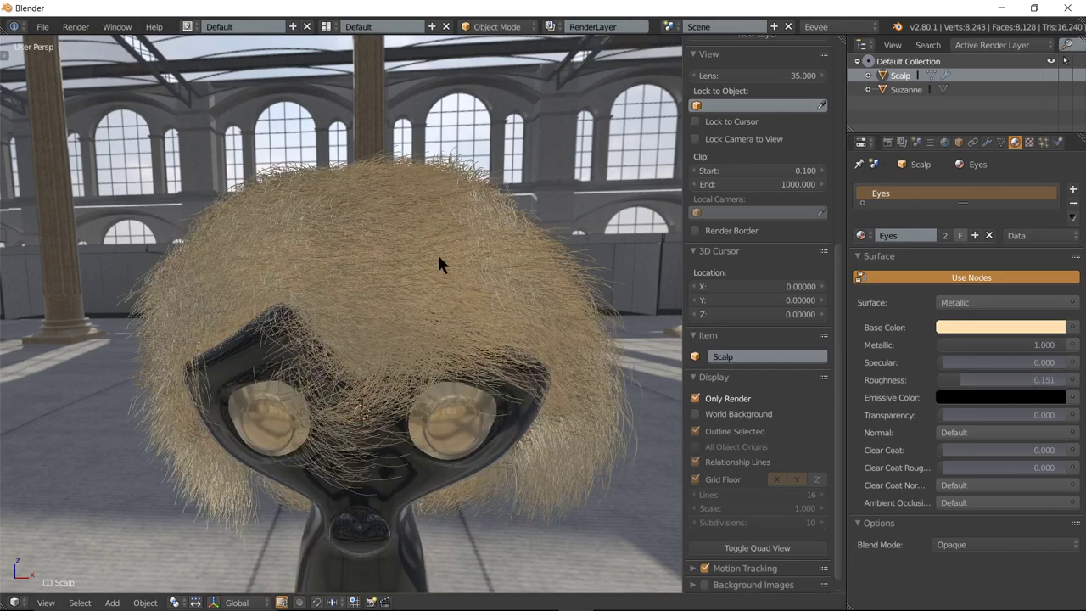
{"action": "mouse_move", "coordinate": [524, 249]}
{"action": "middle_mouse_down"}
{"action": "mouse_move", "coordinate": [464, 268]}
{"action": "mouse_move", "coordinate": [441, 290]}
{"action": "mouse_move", "coordinate": [374, 265]}
{"action": "middle_mouse_up"}
{"action": "scroll", "coordinate": [369, 265], "scroll_direction": "up", "scroll_amount": 3}
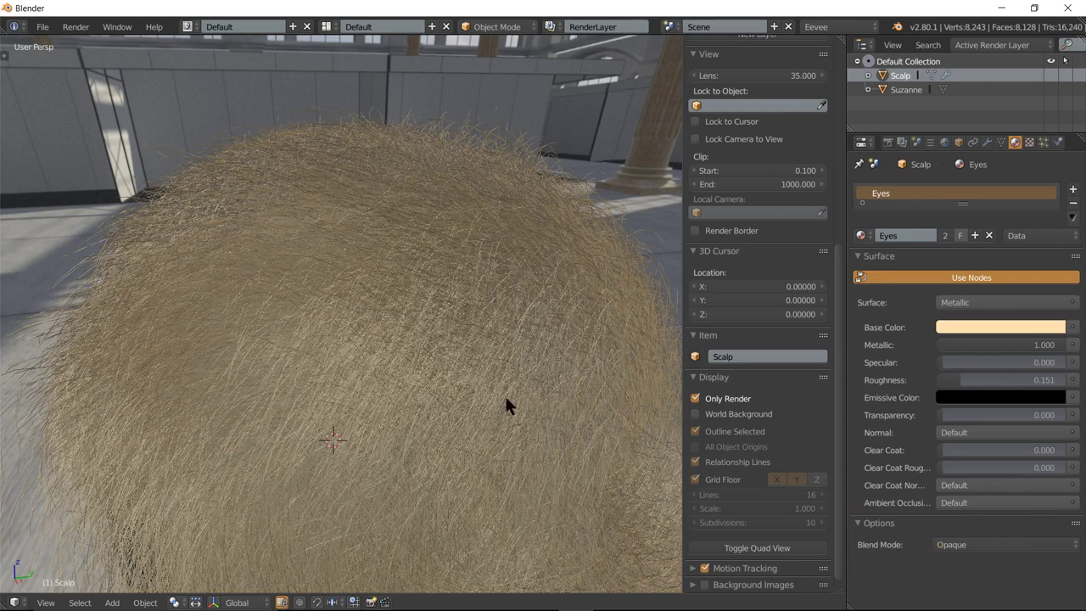
Darken the hair base colour to a golden brown.
{"action": "left_click", "coordinate": [974, 328]}
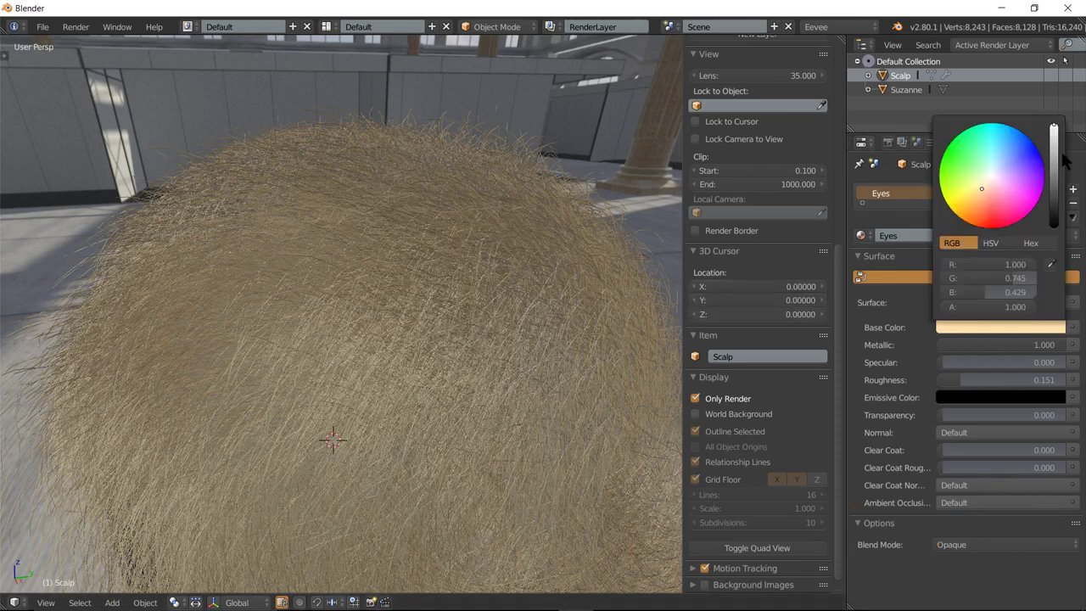
{"action": "left_click", "coordinate": [1054, 127]}
{"action": "left_click_drag", "start_coordinate": [1054, 127], "coordinate": [1053, 154]}
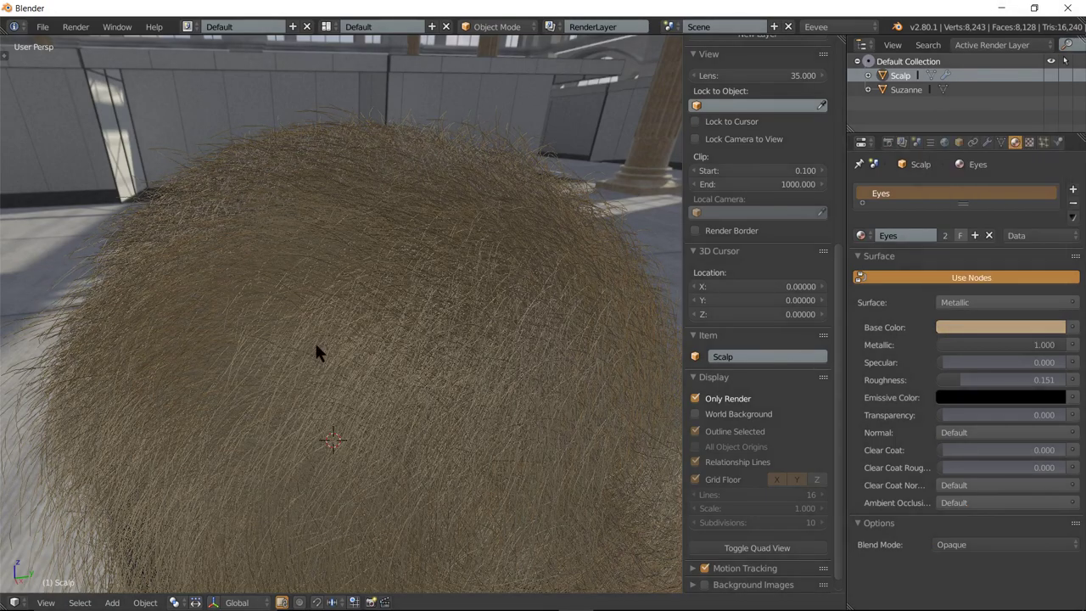
{"action": "mouse_move", "coordinate": [314, 340]}
{"action": "middle_mouse_down"}
{"action": "mouse_move", "coordinate": [362, 317]}
{"action": "mouse_move", "coordinate": [456, 317]}
{"action": "mouse_move", "coordinate": [473, 289]}
{"action": "mouse_move", "coordinate": [459, 351]}
{"action": "mouse_move", "coordinate": [534, 339]}
{"action": "middle_mouse_up"}
{"action": "middle_click_drag", "start_coordinate": [487, 337], "coordinate": [424, 316]}
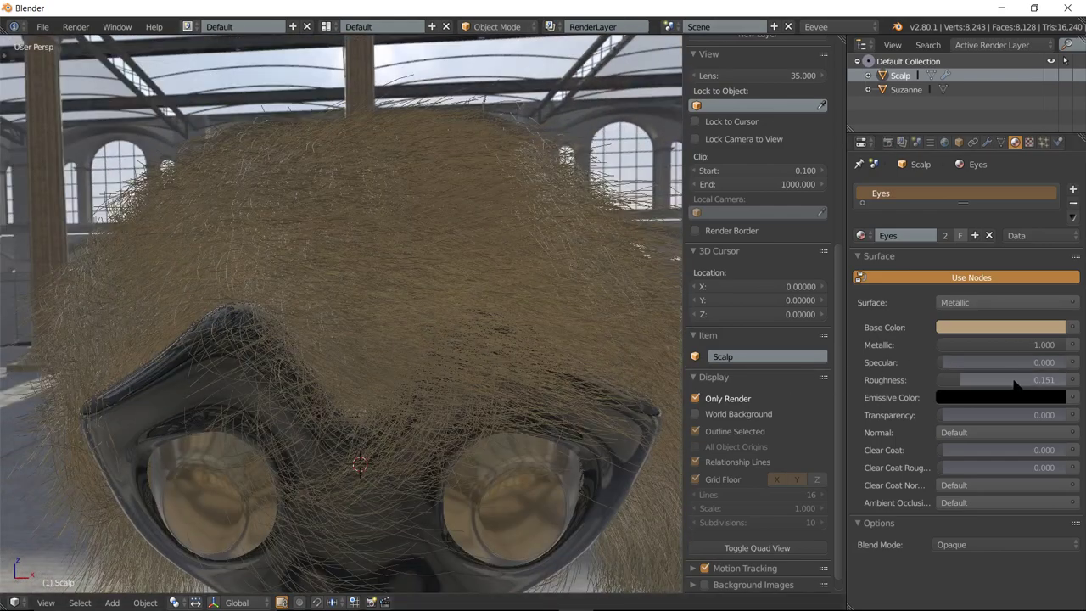
Set the hair Roughness to 0.146 and Metallic to 1.000.
{"action": "mouse_move", "coordinate": [967, 386]}
{"action": "left_mouse_down"}
{"action": "mouse_move", "coordinate": [990, 379]}
{"action": "mouse_move", "coordinate": [943, 379]}
{"action": "mouse_move", "coordinate": [972, 379]}
{"action": "left_mouse_up"}
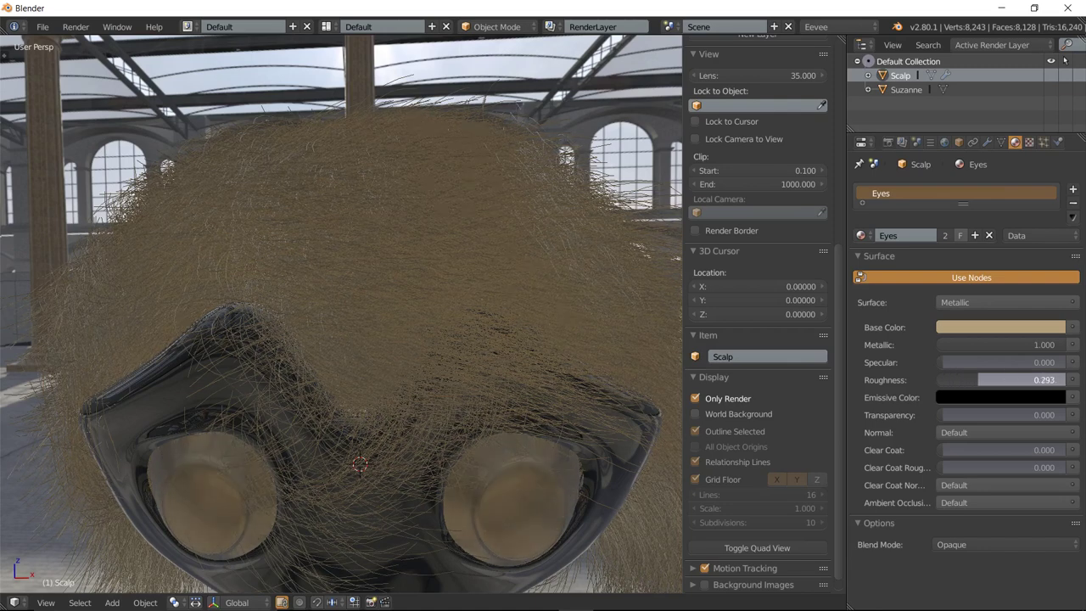
{"action": "left_click_drag", "start_coordinate": [973, 379], "coordinate": [972, 380]}
{"action": "middle_click_drag", "start_coordinate": [417, 235], "coordinate": [534, 315]}
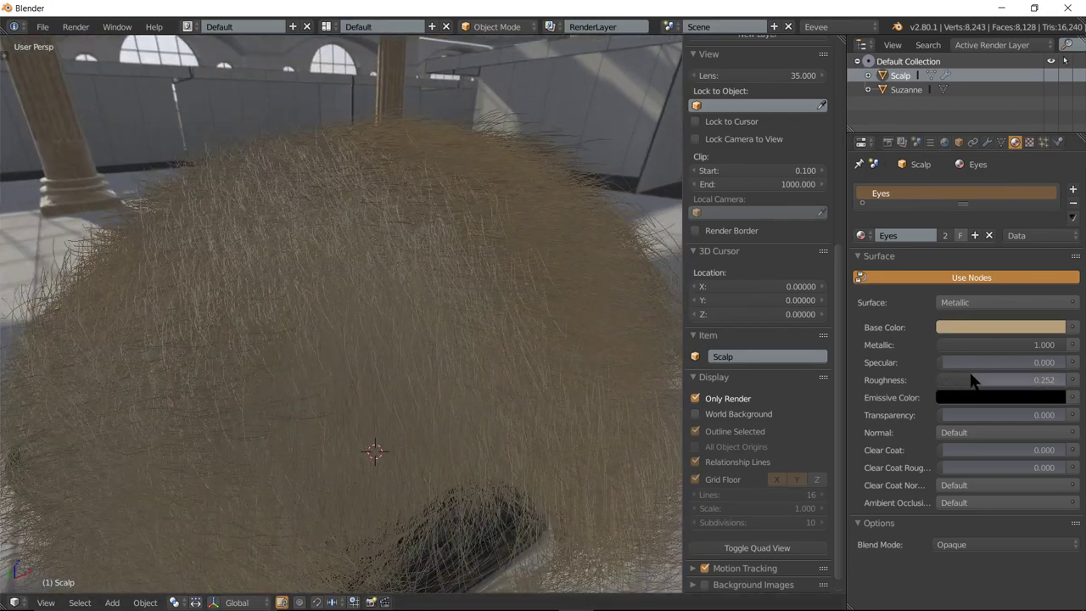
{"action": "mouse_move", "coordinate": [971, 380]}
{"action": "left_mouse_down"}
{"action": "mouse_move", "coordinate": [955, 379]}
{"action": "mouse_move", "coordinate": [1013, 379]}
{"action": "left_mouse_up"}
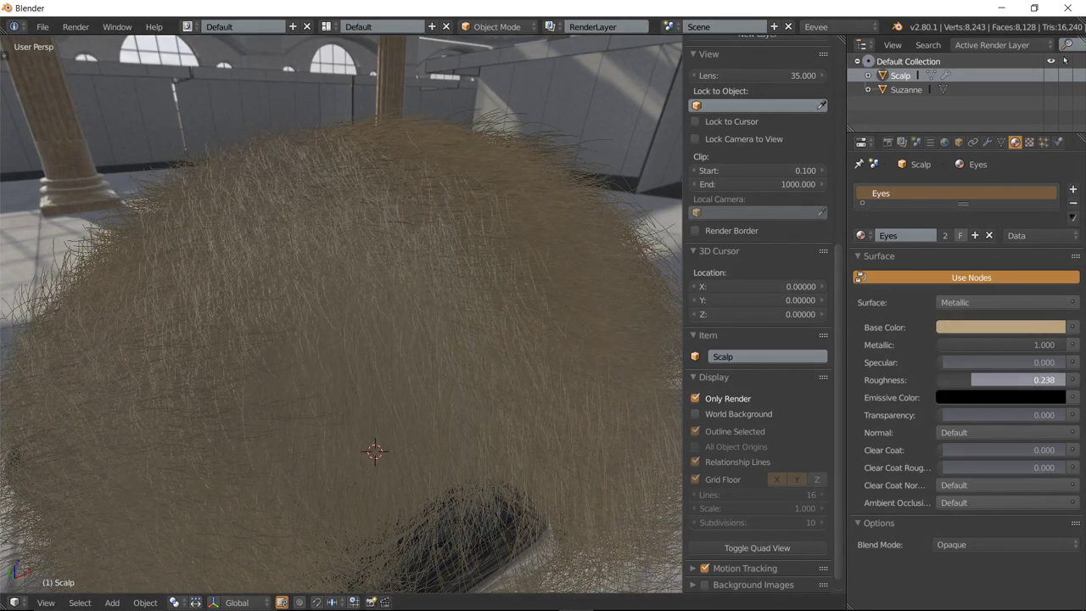
{"action": "mouse_move", "coordinate": [416, 318]}
{"action": "middle_mouse_down"}
{"action": "mouse_move", "coordinate": [484, 296]}
{"action": "mouse_move", "coordinate": [417, 305]}
{"action": "mouse_move", "coordinate": [355, 292]}
{"action": "mouse_move", "coordinate": [387, 265]}
{"action": "mouse_move", "coordinate": [418, 272]}
{"action": "mouse_move", "coordinate": [387, 270]}
{"action": "middle_mouse_up"}
{"action": "scroll", "coordinate": [370, 259], "scroll_direction": "down", "scroll_amount": 5}
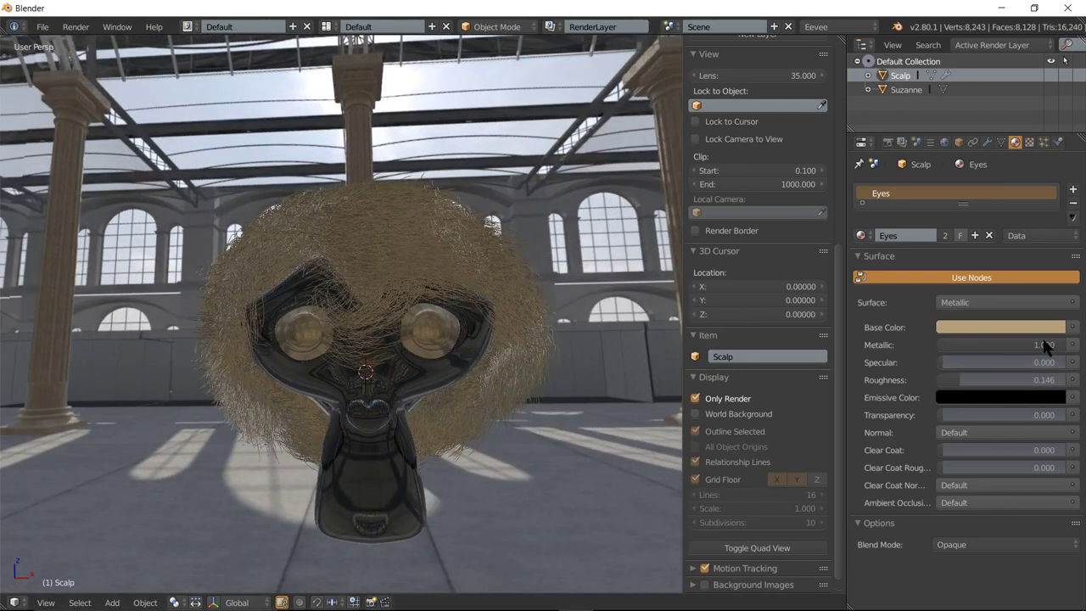
{"action": "mouse_move", "coordinate": [1052, 344]}
{"action": "left_mouse_down"}
{"action": "mouse_move", "coordinate": [942, 344]}
{"action": "mouse_move", "coordinate": [1062, 344]}
{"action": "left_mouse_up"}
{"action": "left_click_drag", "start_coordinate": [1056, 344], "coordinate": [1067, 351]}
Swap the World environment image from hall_con.hdr to hotel_room_2k.hdr.
{"action": "left_click", "coordinate": [944, 143]}
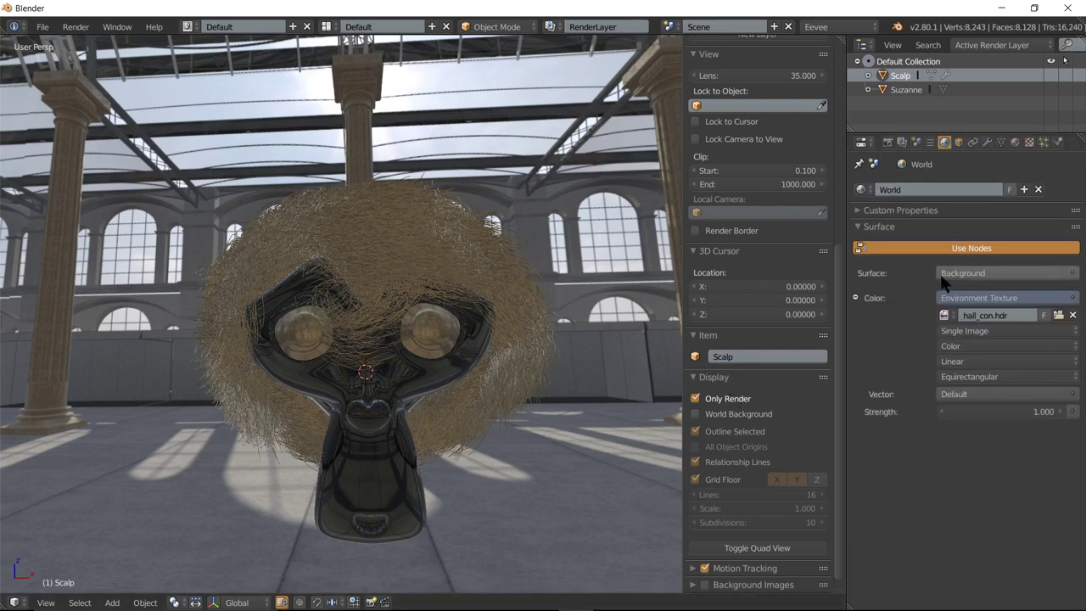
{"action": "left_click", "coordinate": [943, 314]}
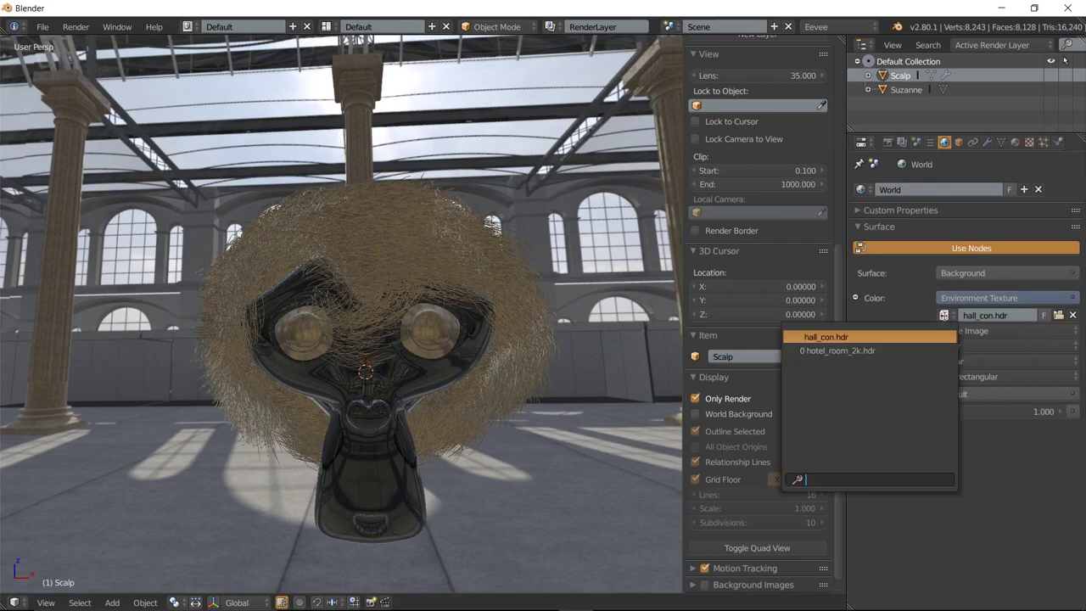
{"action": "left_click", "coordinate": [886, 350]}
{"action": "mouse_move", "coordinate": [415, 315]}
{"action": "middle_mouse_down"}
{"action": "mouse_move", "coordinate": [458, 331]}
{"action": "mouse_move", "coordinate": [454, 361]}
{"action": "mouse_move", "coordinate": [654, 329]}
{"action": "middle_mouse_up"}
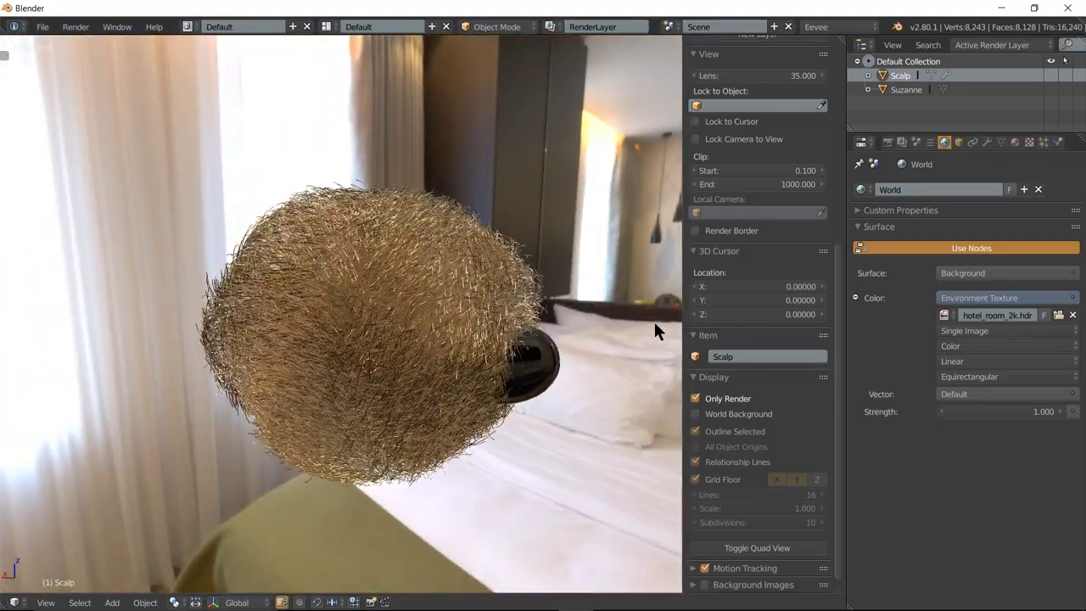
{"action": "scroll", "coordinate": [388, 263], "scroll_direction": "up", "scroll_amount": 2}
{"action": "scroll", "coordinate": [388, 264], "scroll_direction": "up", "scroll_amount": 3}
{"action": "scroll", "coordinate": [388, 264], "scroll_direction": "down", "scroll_amount": 3}
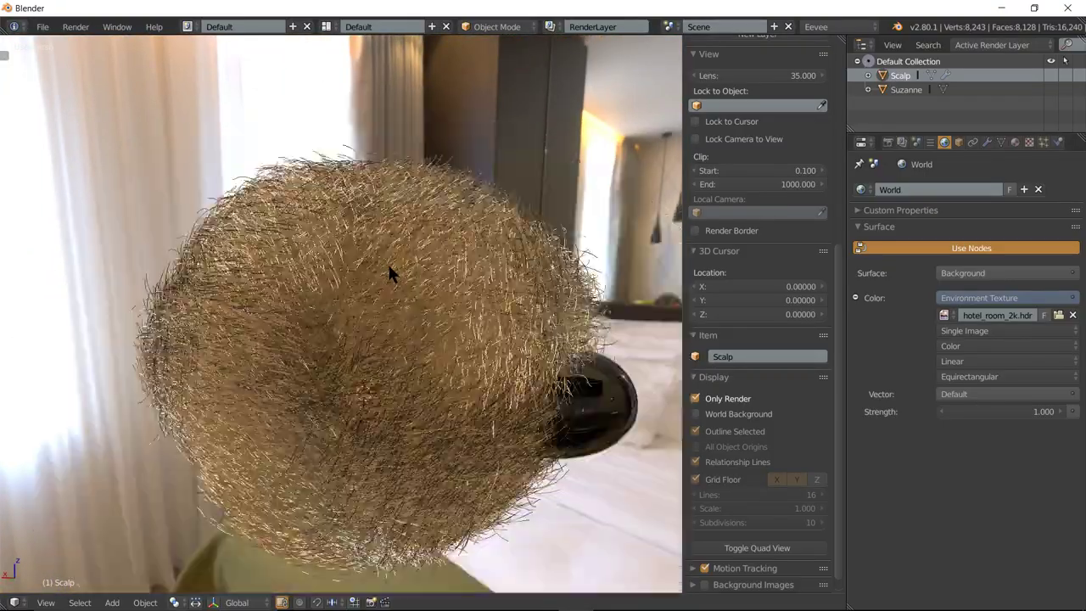
{"action": "mouse_move", "coordinate": [419, 297]}
{"action": "middle_mouse_down"}
{"action": "mouse_move", "coordinate": [381, 308]}
{"action": "mouse_move", "coordinate": [381, 294]}
{"action": "middle_mouse_up"}
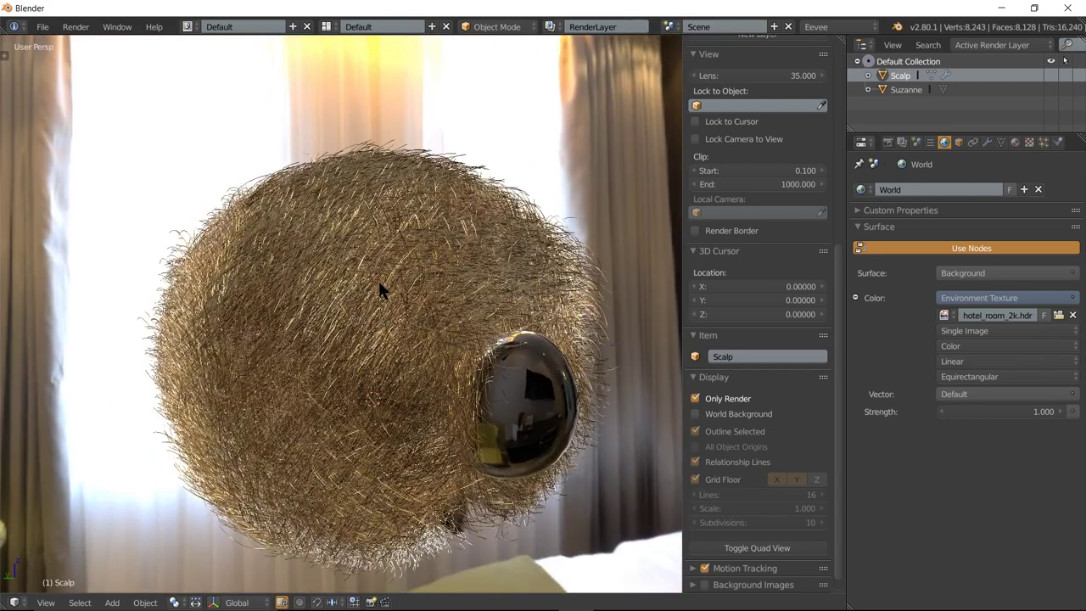
Brighten the hair material's base colour again.
{"action": "left_click", "coordinate": [1015, 143]}
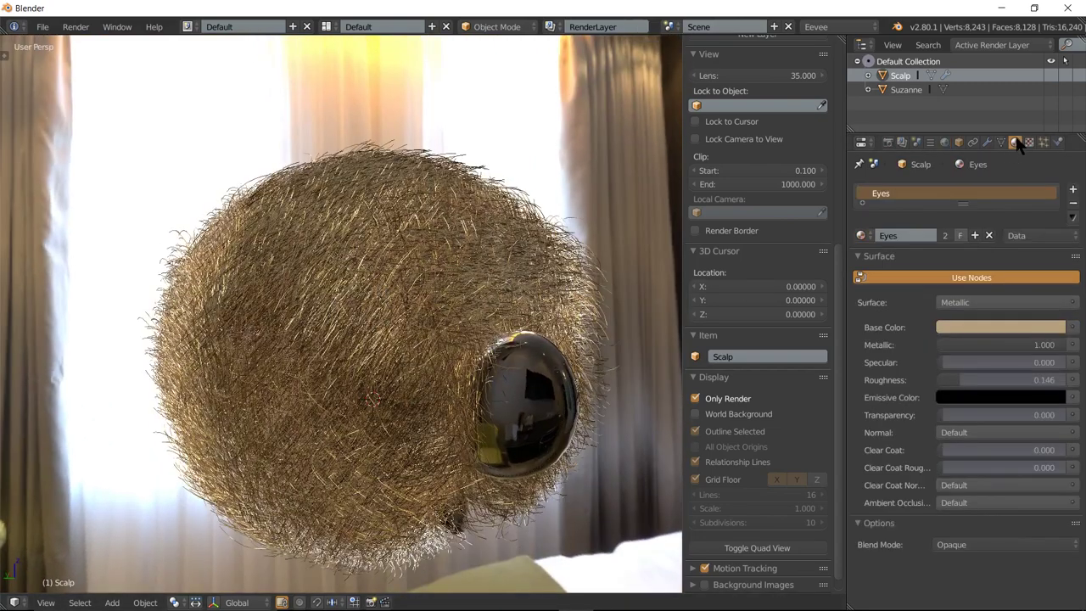
{"action": "left_click", "coordinate": [996, 332]}
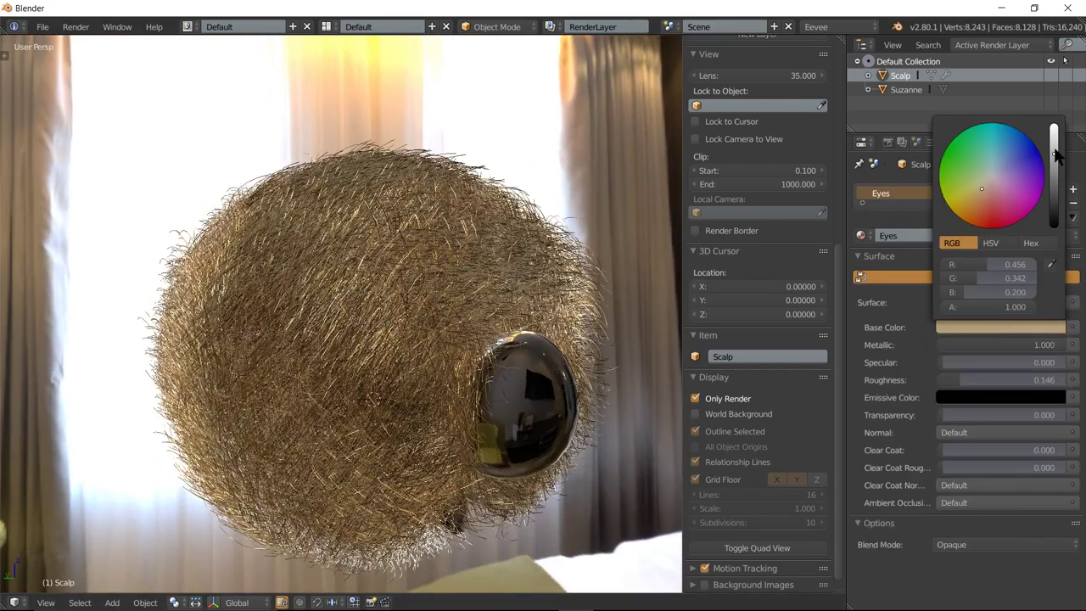
{"action": "mouse_move", "coordinate": [1056, 153]}
{"action": "left_mouse_down"}
{"action": "mouse_move", "coordinate": [1054, 127]}
{"action": "mouse_move", "coordinate": [1054, 146]}
{"action": "left_mouse_up"}
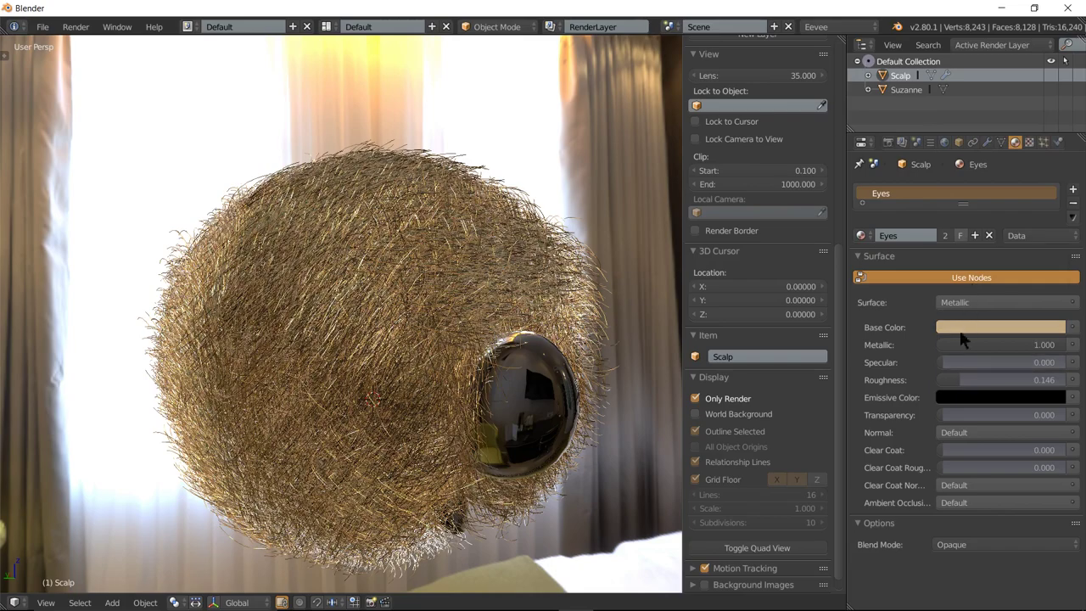
Set the hair material Roughness to exactly 0.700.
{"action": "left_click_drag", "start_coordinate": [960, 378], "coordinate": [984, 378]}
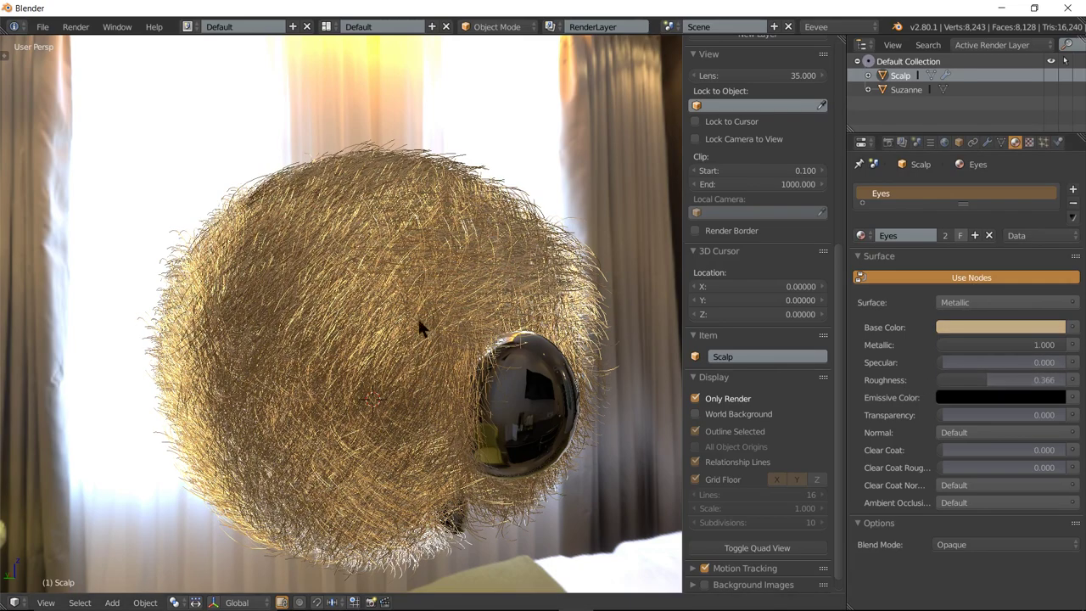
{"action": "mouse_move", "coordinate": [417, 317]}
{"action": "middle_mouse_down"}
{"action": "mouse_move", "coordinate": [413, 306]}
{"action": "mouse_move", "coordinate": [440, 314]}
{"action": "mouse_move", "coordinate": [448, 333]}
{"action": "mouse_move", "coordinate": [658, 316]}
{"action": "mouse_move", "coordinate": [40, 307]}
{"action": "mouse_move", "coordinate": [54, 304]}
{"action": "mouse_move", "coordinate": [54, 275]}
{"action": "mouse_move", "coordinate": [37, 331]}
{"action": "mouse_move", "coordinate": [17, 226]}
{"action": "middle_mouse_up"}
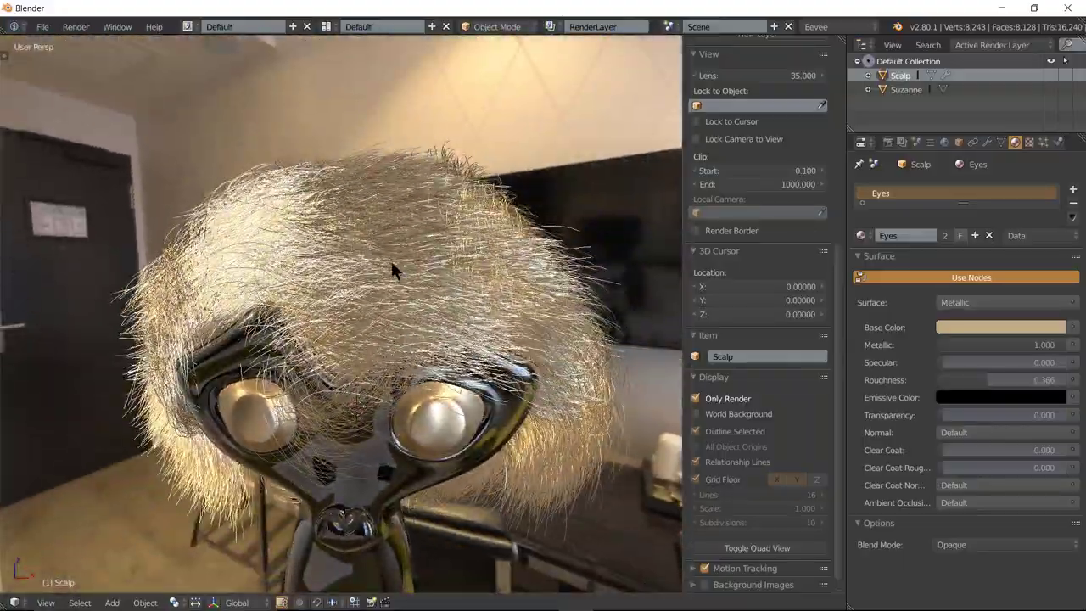
{"action": "mouse_move", "coordinate": [390, 258]}
{"action": "middle_mouse_down"}
{"action": "mouse_move", "coordinate": [371, 239]}
{"action": "mouse_move", "coordinate": [379, 307]}
{"action": "mouse_move", "coordinate": [380, 290]}
{"action": "mouse_move", "coordinate": [434, 292]}
{"action": "mouse_move", "coordinate": [425, 317]}
{"action": "mouse_move", "coordinate": [411, 293]}
{"action": "mouse_move", "coordinate": [350, 273]}
{"action": "mouse_move", "coordinate": [366, 295]}
{"action": "mouse_move", "coordinate": [392, 295]}
{"action": "mouse_move", "coordinate": [384, 300]}
{"action": "middle_mouse_up"}
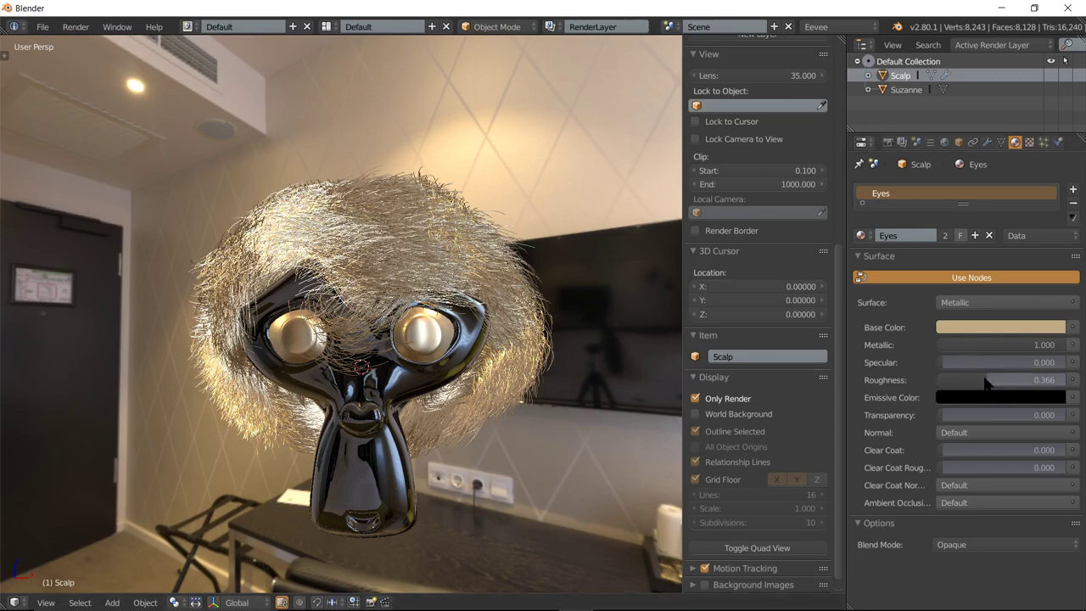
{"action": "mouse_move", "coordinate": [992, 380]}
{"action": "left_mouse_down"}
{"action": "mouse_move", "coordinate": [956, 380]}
{"action": "mouse_move", "coordinate": [1038, 380]}
{"action": "left_mouse_up"}
{"action": "type", "text": "0.7"}
{"action": "key", "text": "Return"}
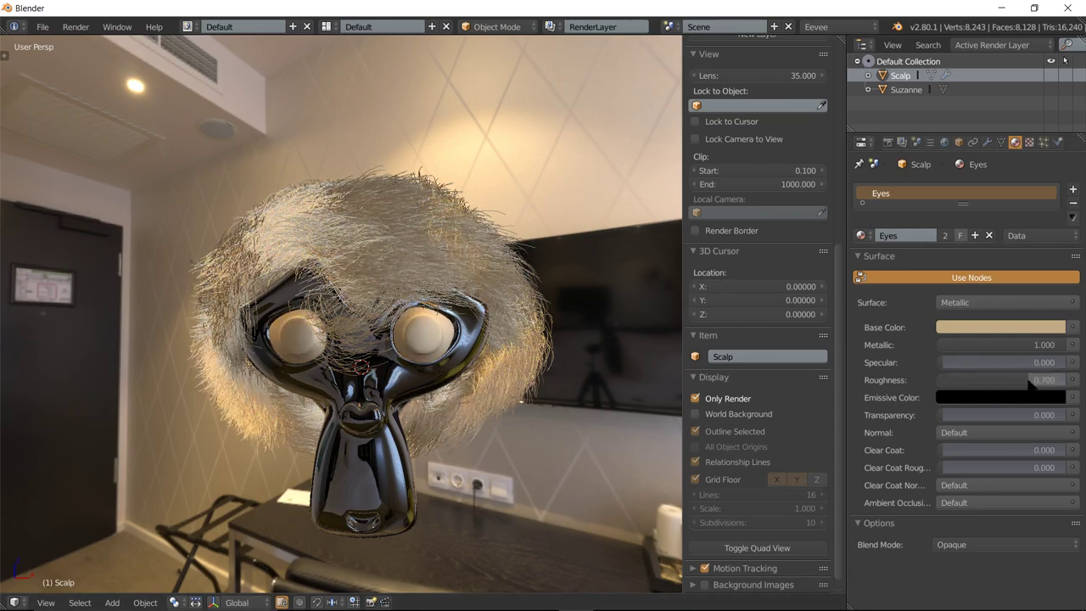
{"action": "scroll", "coordinate": [339, 230], "scroll_direction": "up", "scroll_amount": 2}
{"action": "scroll", "coordinate": [339, 230], "scroll_direction": "up", "scroll_amount": 3}
{"action": "middle_click_drag", "start_coordinate": [340, 235], "coordinate": [428, 284]}
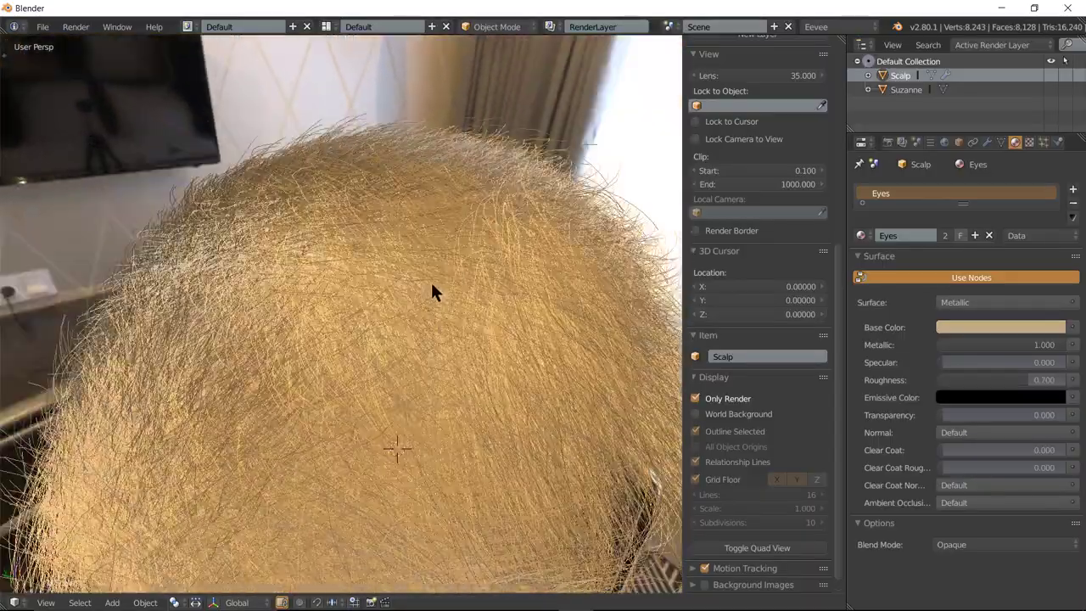
Tint the hair base colour to a golden yellow via hue and value.
{"action": "left_click", "coordinate": [1033, 331]}
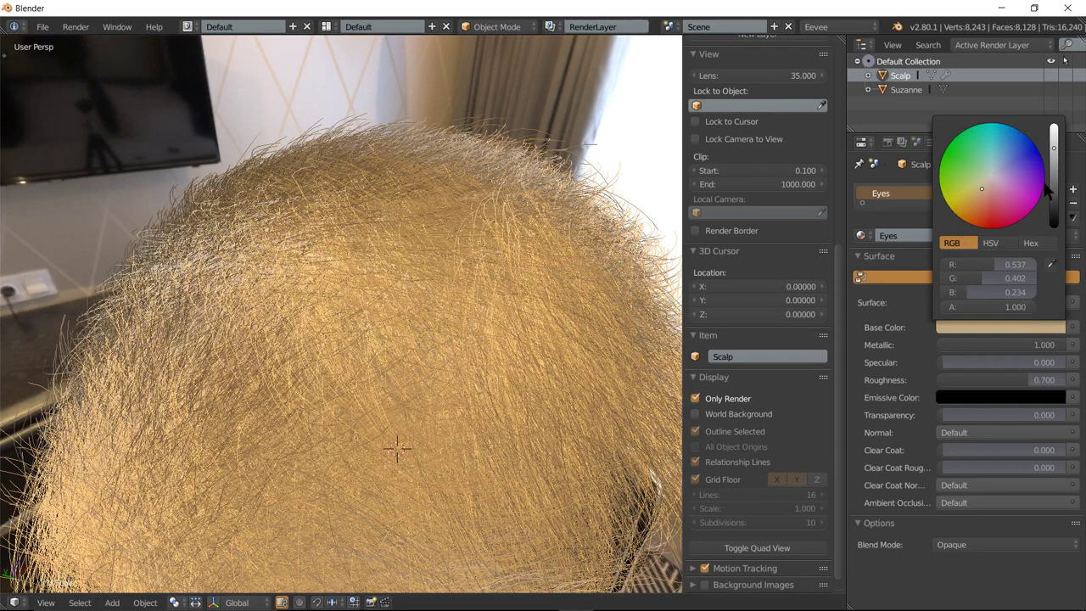
{"action": "left_click_drag", "start_coordinate": [1053, 147], "coordinate": [1054, 173]}
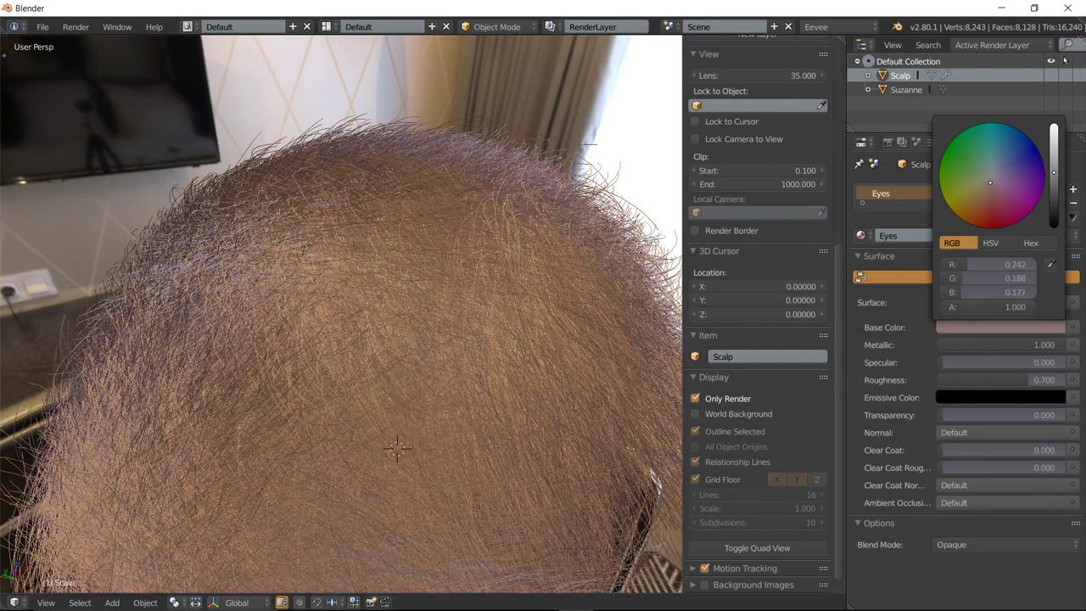
{"action": "left_click_drag", "start_coordinate": [991, 180], "coordinate": [981, 179]}
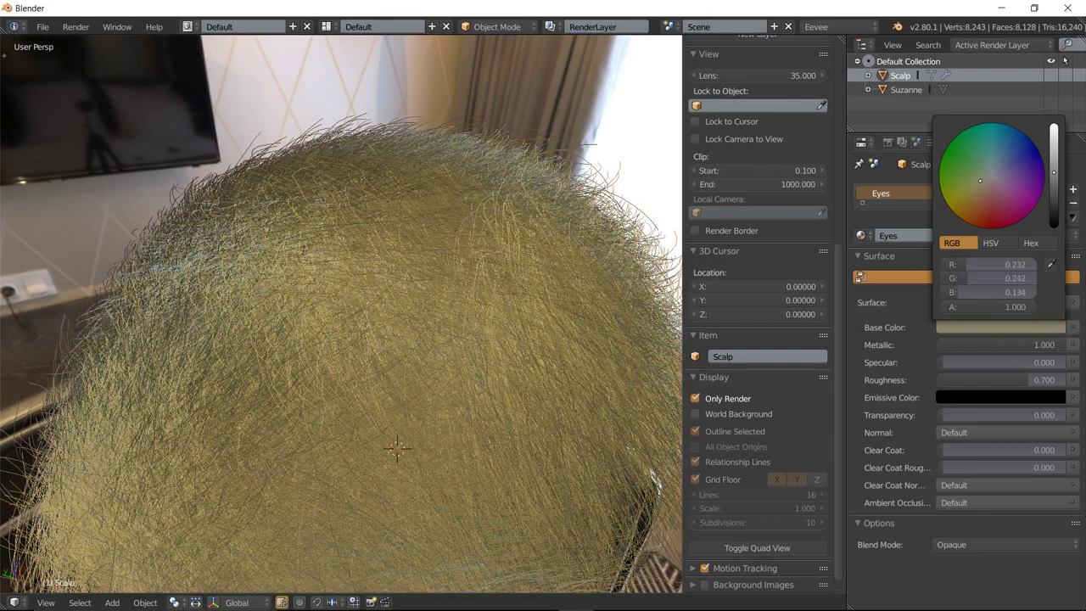
{"action": "scroll", "coordinate": [415, 300], "scroll_direction": "down", "scroll_amount": 3}
{"action": "mouse_move", "coordinate": [416, 300]}
{"action": "middle_mouse_down"}
{"action": "mouse_move", "coordinate": [420, 311]}
{"action": "mouse_move", "coordinate": [407, 289]}
{"action": "middle_mouse_up"}
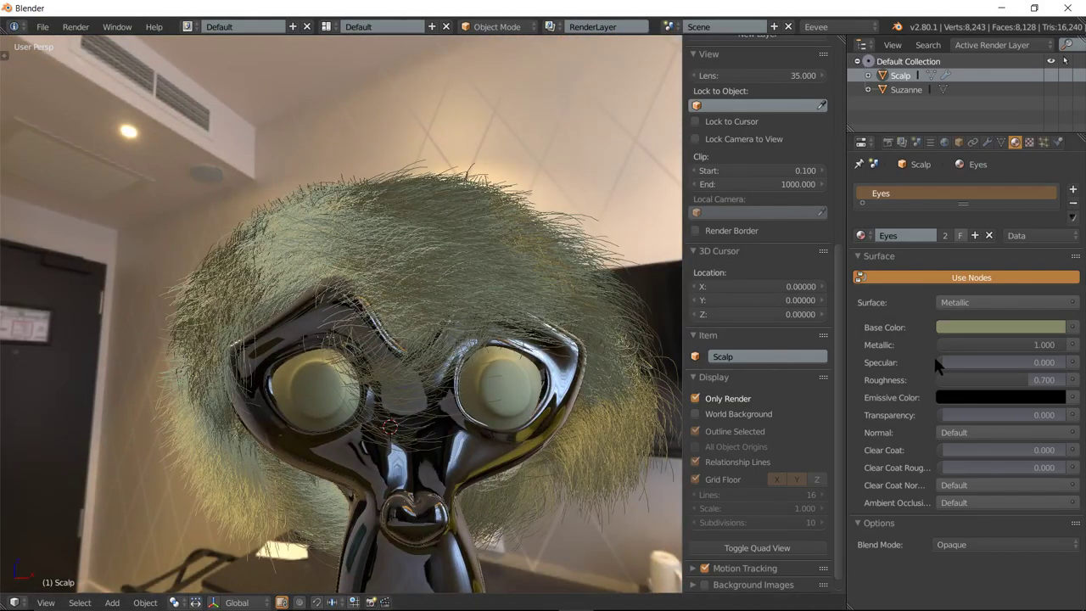
{"action": "left_click", "coordinate": [1001, 334]}
{"action": "left_click_drag", "start_coordinate": [983, 179], "coordinate": [988, 189]}
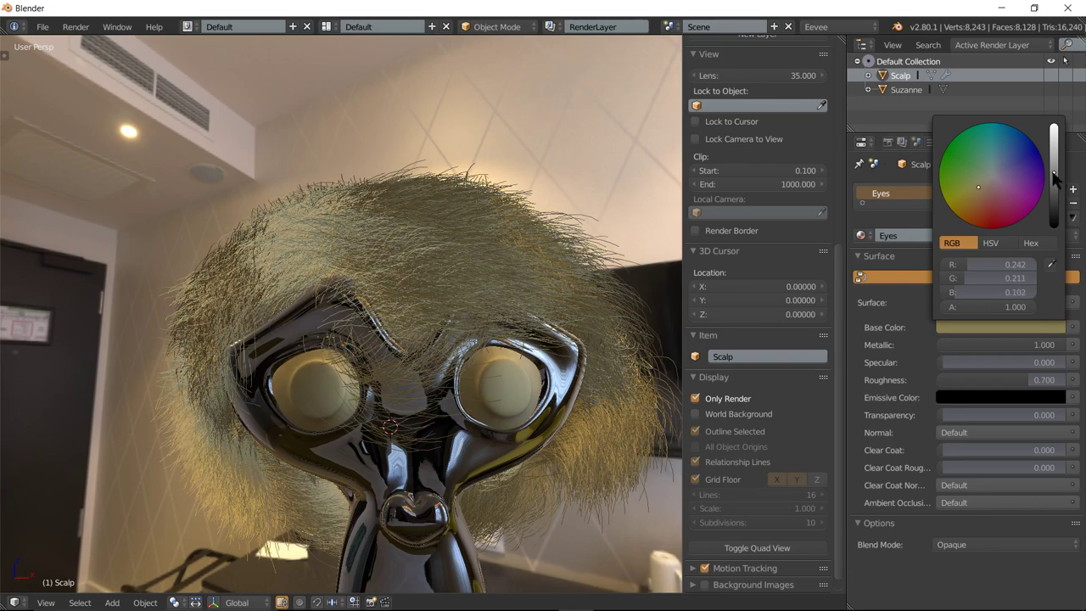
{"action": "left_click_drag", "start_coordinate": [1054, 169], "coordinate": [1053, 153]}
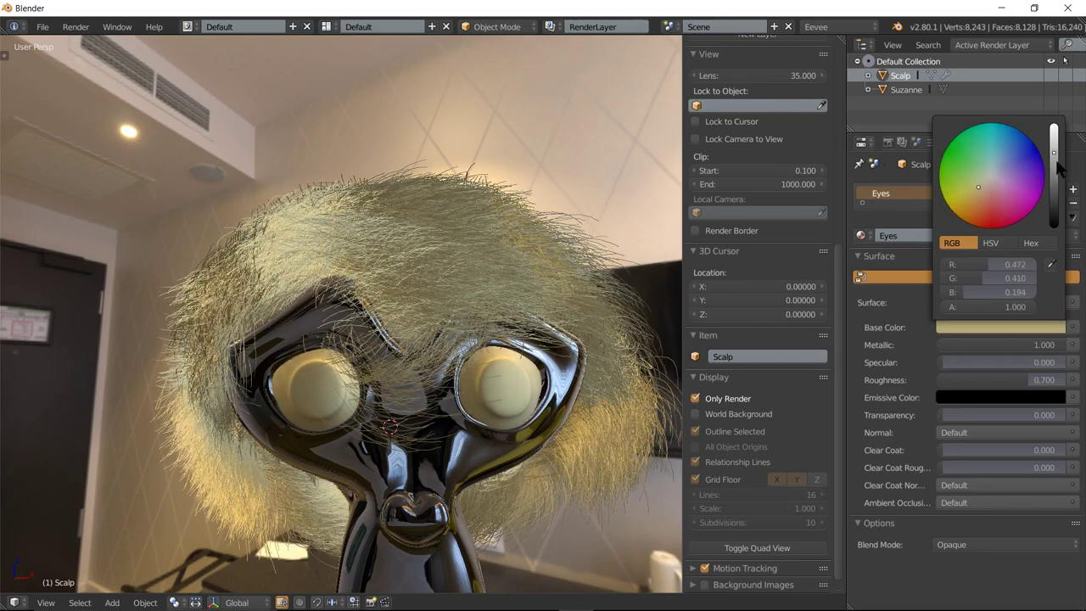
Lower the hair material Roughness to 0.320.
{"action": "mouse_move", "coordinate": [975, 379]}
{"action": "left_mouse_down"}
{"action": "mouse_move", "coordinate": [940, 379]}
{"action": "mouse_move", "coordinate": [984, 379]}
{"action": "left_mouse_up"}
{"action": "mouse_move", "coordinate": [454, 252]}
{"action": "middle_mouse_down"}
{"action": "mouse_move", "coordinate": [591, 315]}
{"action": "mouse_move", "coordinate": [60, 296]}
{"action": "mouse_move", "coordinate": [39, 235]}
{"action": "mouse_move", "coordinate": [1, 245]}
{"action": "mouse_move", "coordinate": [429, 286]}
{"action": "mouse_move", "coordinate": [228, 360]}
{"action": "middle_mouse_up"}
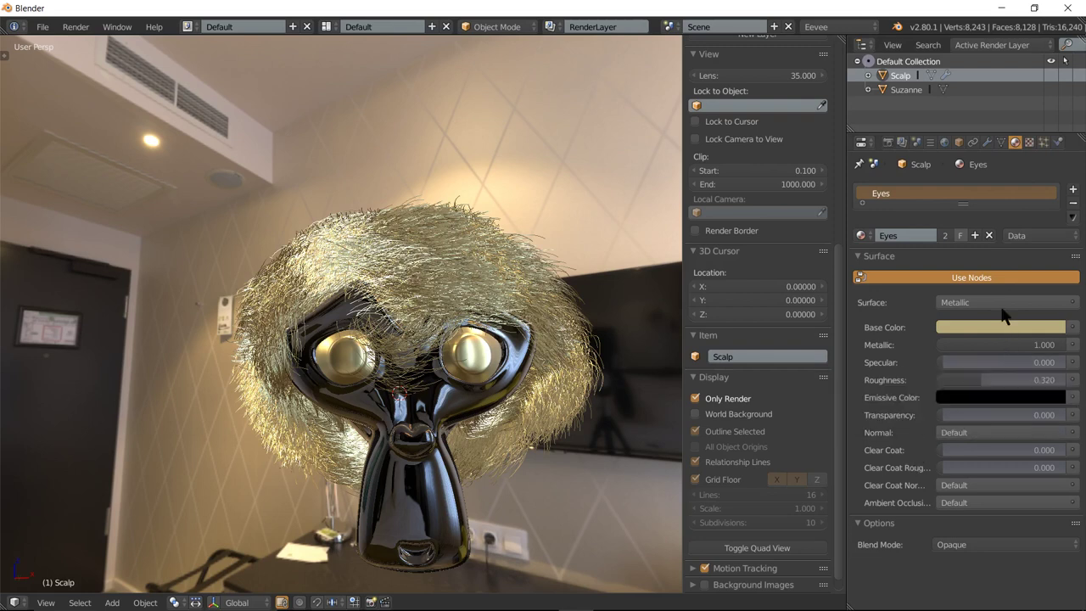
{"action": "left_click", "coordinate": [998, 331]}
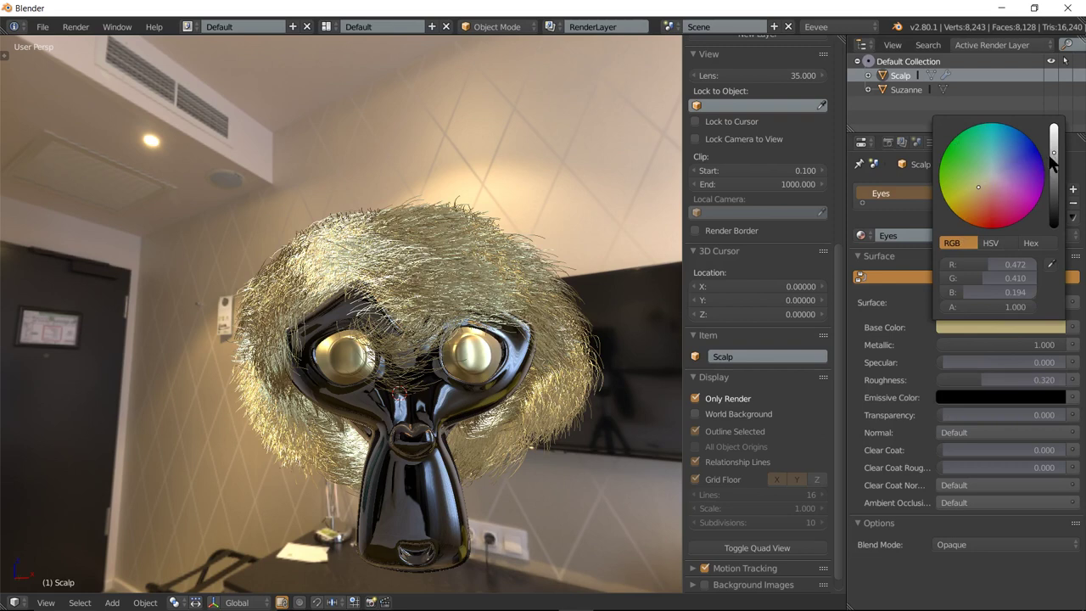
Set the World environment image to hall_con.hdr and view the head from above.
{"action": "left_click", "coordinate": [946, 142]}
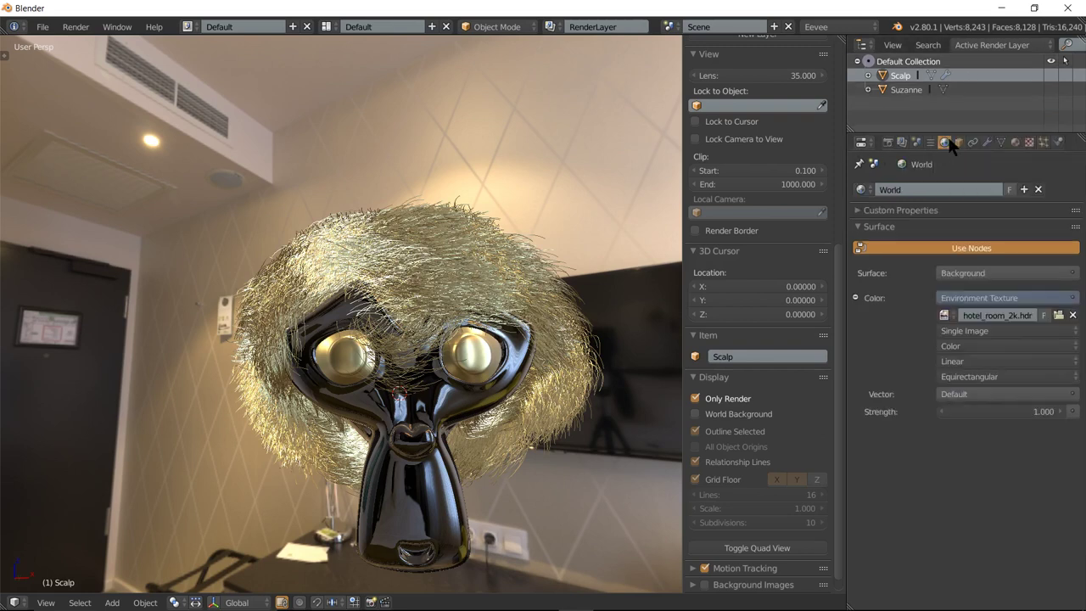
{"action": "left_click", "coordinate": [945, 314]}
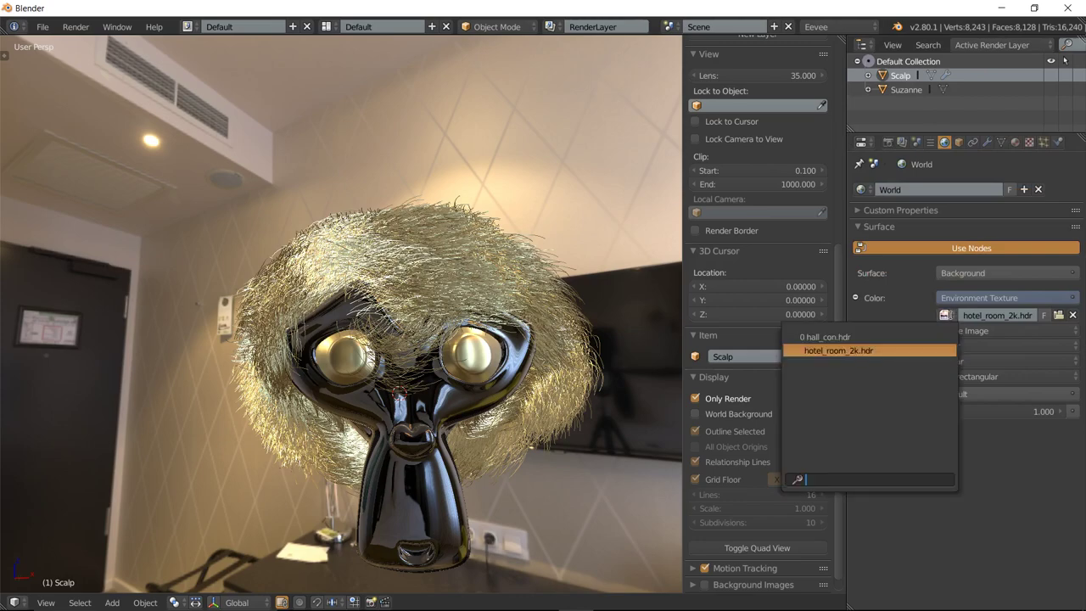
{"action": "left_click", "coordinate": [850, 337]}
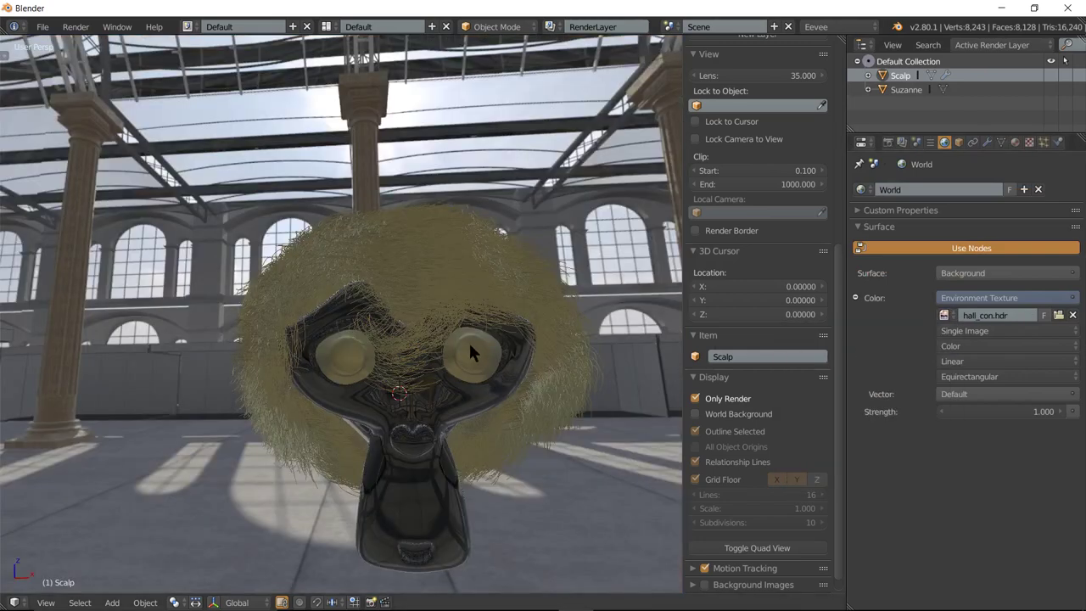
{"action": "mouse_move", "coordinate": [468, 341]}
{"action": "middle_mouse_down"}
{"action": "mouse_move", "coordinate": [411, 352]}
{"action": "mouse_move", "coordinate": [405, 366]}
{"action": "mouse_move", "coordinate": [524, 363]}
{"action": "mouse_move", "coordinate": [606, 336]}
{"action": "mouse_move", "coordinate": [524, 339]}
{"action": "mouse_move", "coordinate": [489, 355]}
{"action": "middle_mouse_up"}
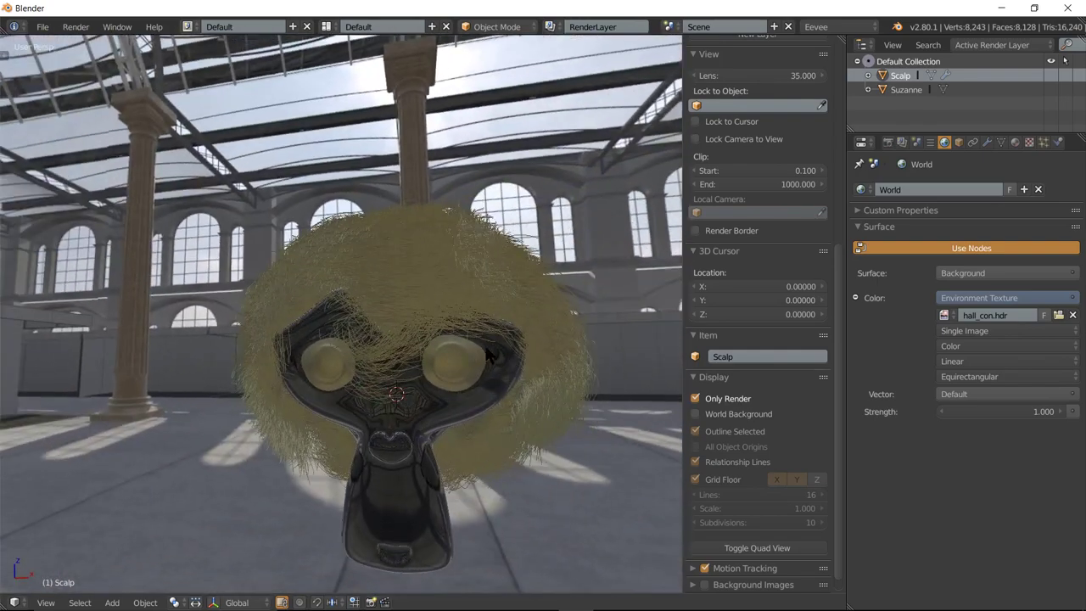
{"action": "mouse_move", "coordinate": [447, 255]}
{"action": "middle_mouse_down"}
{"action": "mouse_move", "coordinate": [459, 230]}
{"action": "mouse_move", "coordinate": [428, 276]}
{"action": "mouse_move", "coordinate": [371, 291]}
{"action": "mouse_move", "coordinate": [466, 263]}
{"action": "middle_mouse_up"}
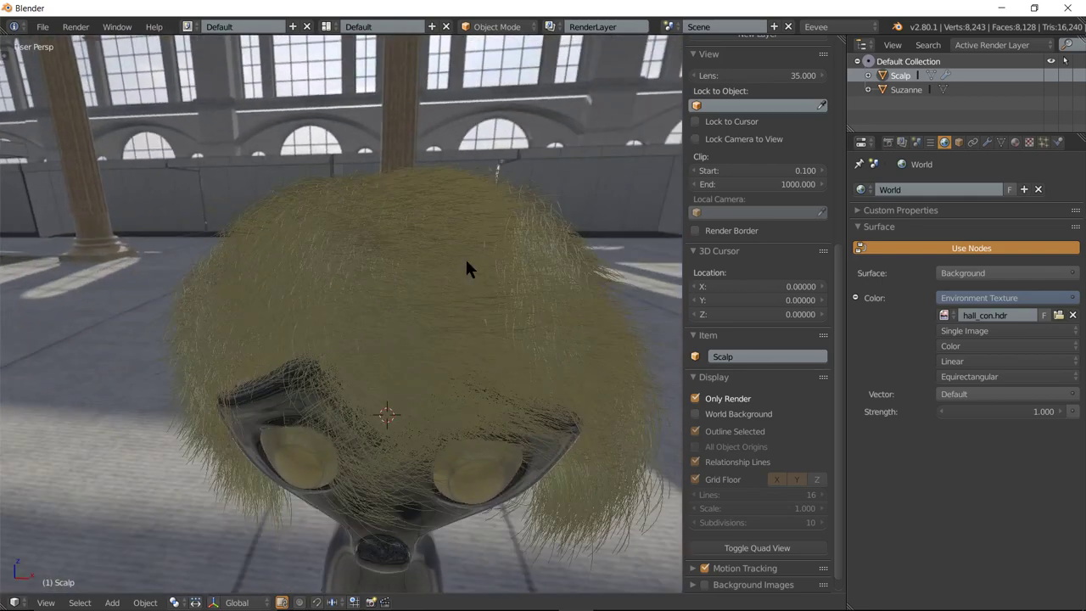
Set the hair particle Children mode to Interpolated and inspect the fuller hair.
{"action": "left_click", "coordinate": [1043, 143]}
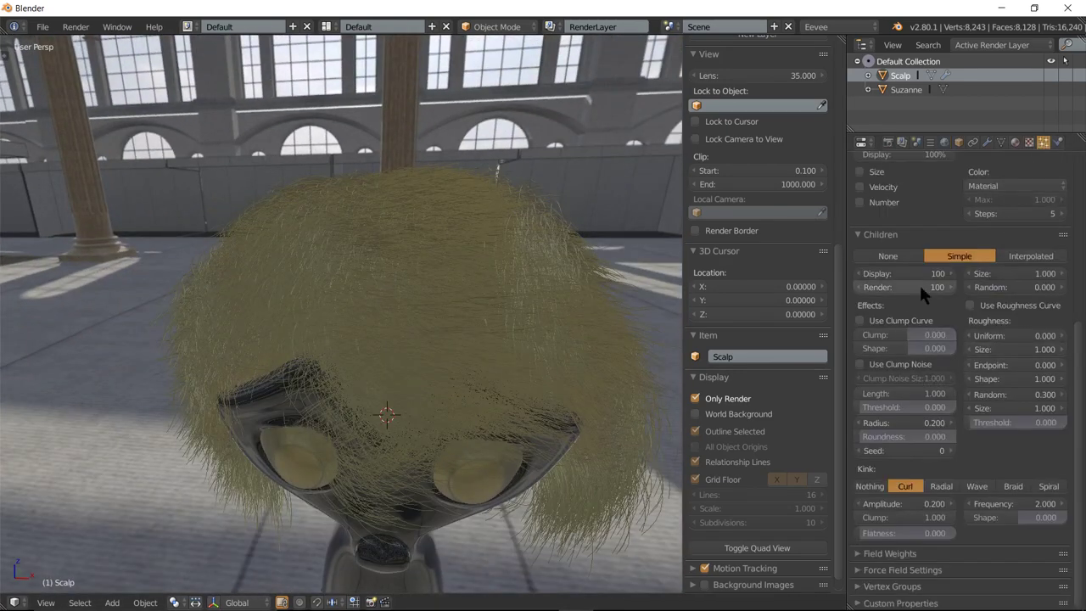
{"action": "left_click", "coordinate": [1027, 257]}
{"action": "mouse_move", "coordinate": [444, 338]}
{"action": "middle_mouse_down"}
{"action": "mouse_move", "coordinate": [431, 315]}
{"action": "mouse_move", "coordinate": [446, 302]}
{"action": "mouse_move", "coordinate": [300, 291]}
{"action": "mouse_move", "coordinate": [533, 303]}
{"action": "middle_mouse_up"}
{"action": "scroll", "coordinate": [343, 231], "scroll_direction": "up", "scroll_amount": 2}
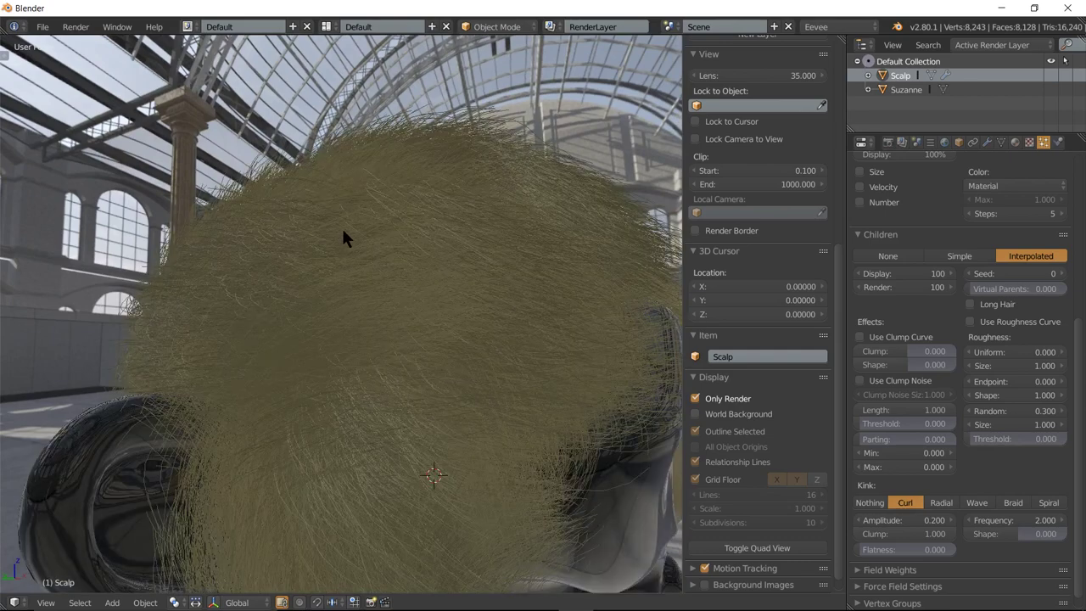
{"action": "mouse_move", "coordinate": [351, 238]}
{"action": "middle_mouse_down"}
{"action": "mouse_move", "coordinate": [368, 262]}
{"action": "mouse_move", "coordinate": [365, 292]}
{"action": "middle_mouse_up"}
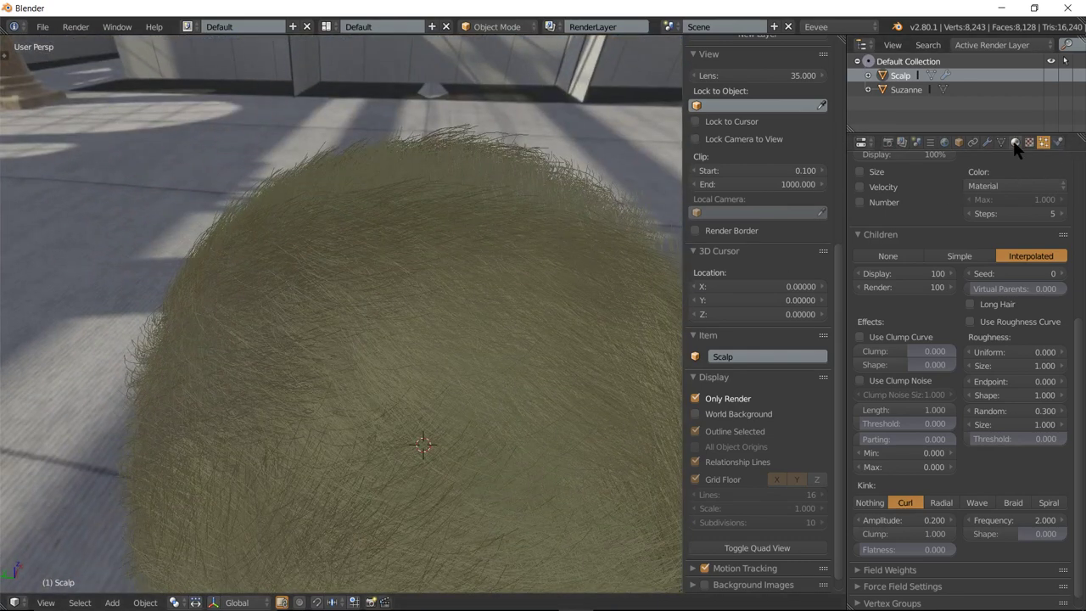
Raise the hair base colour's value to brighten it.
{"action": "left_click", "coordinate": [1014, 143]}
{"action": "left_click", "coordinate": [993, 331]}
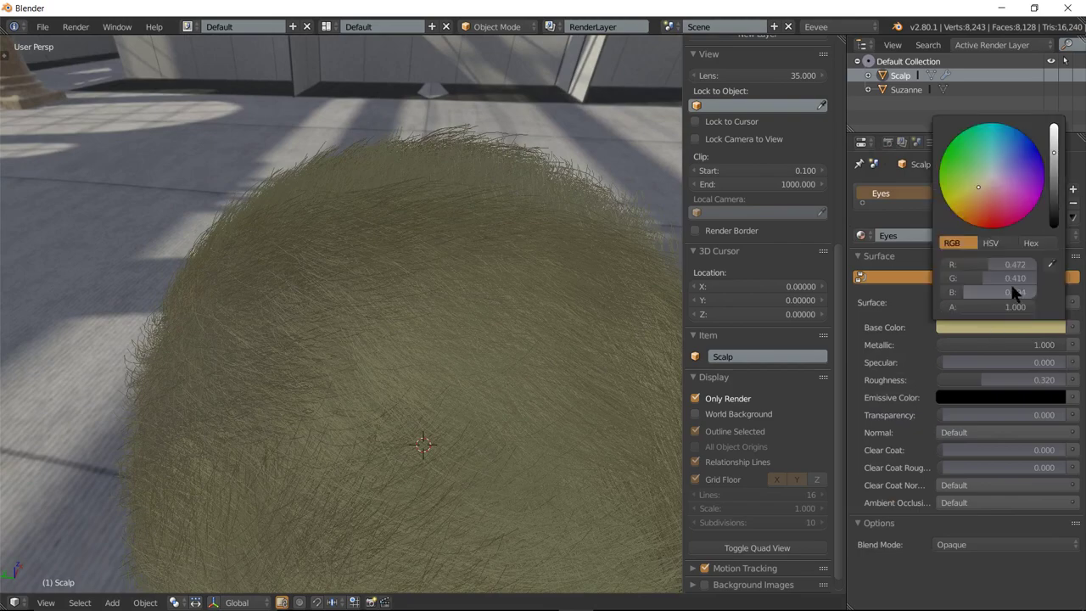
{"action": "left_click_drag", "start_coordinate": [1055, 191], "coordinate": [1054, 129]}
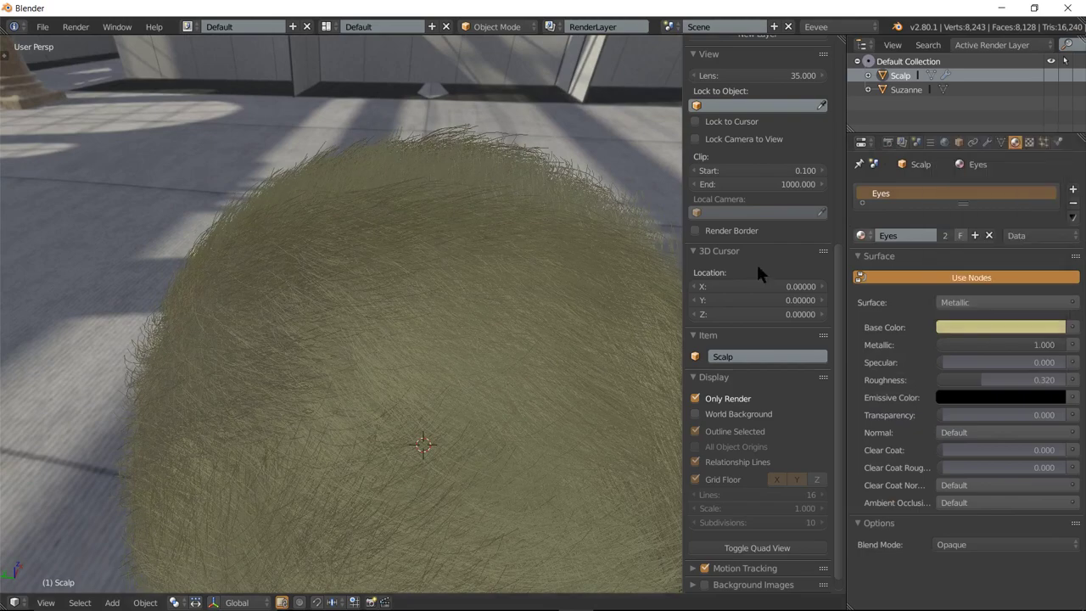
{"action": "middle_click_drag", "start_coordinate": [303, 162], "coordinate": [316, 287]}
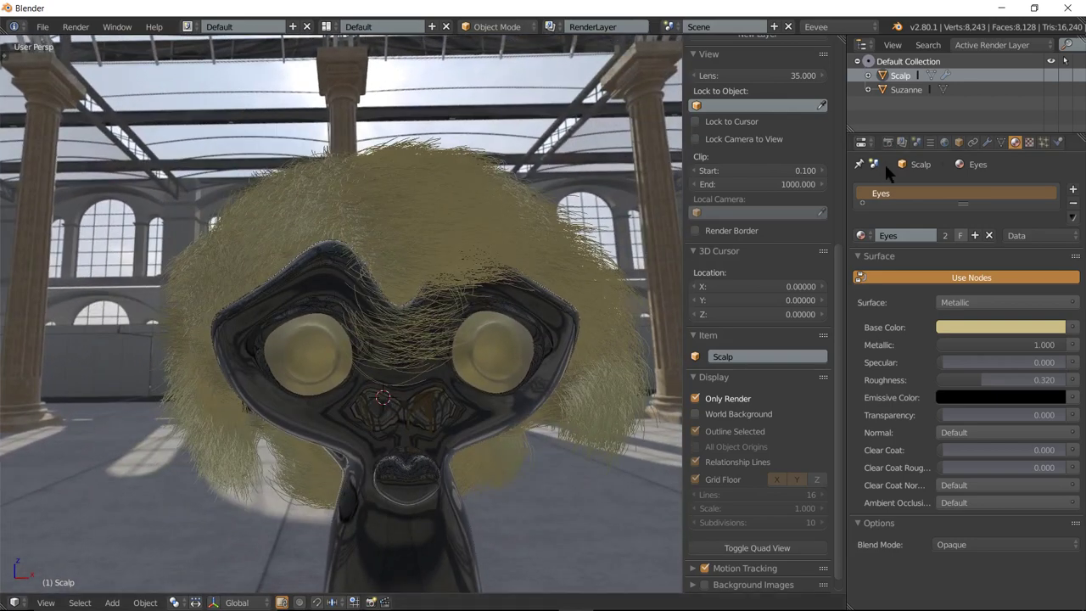
Switch the World environment image back to hotel_room_2k.hdr.
{"action": "left_click", "coordinate": [945, 144]}
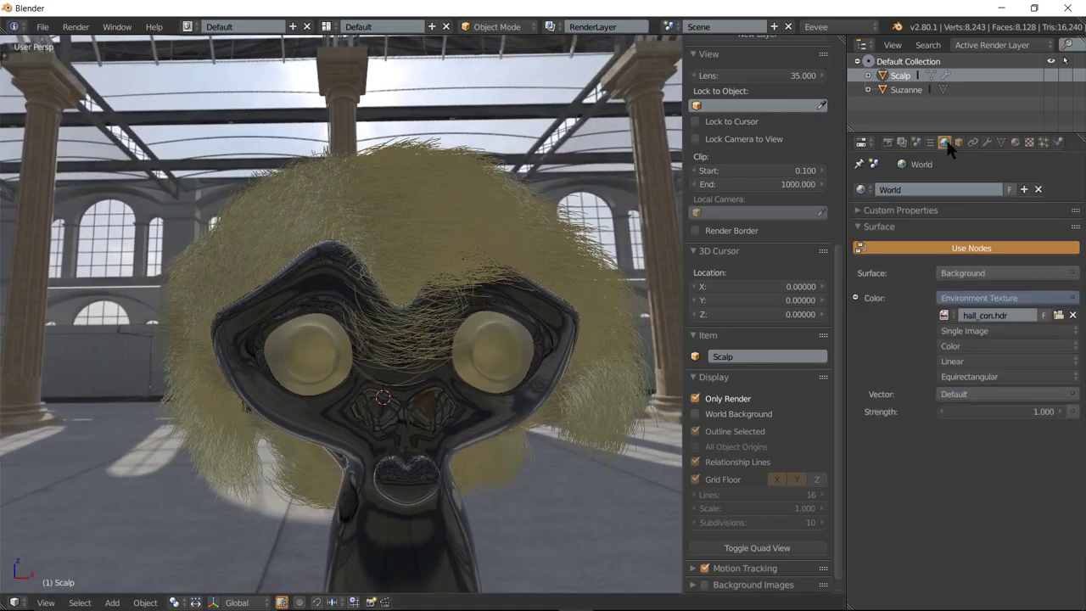
{"action": "left_click", "coordinate": [945, 315]}
{"action": "left_click", "coordinate": [879, 350]}
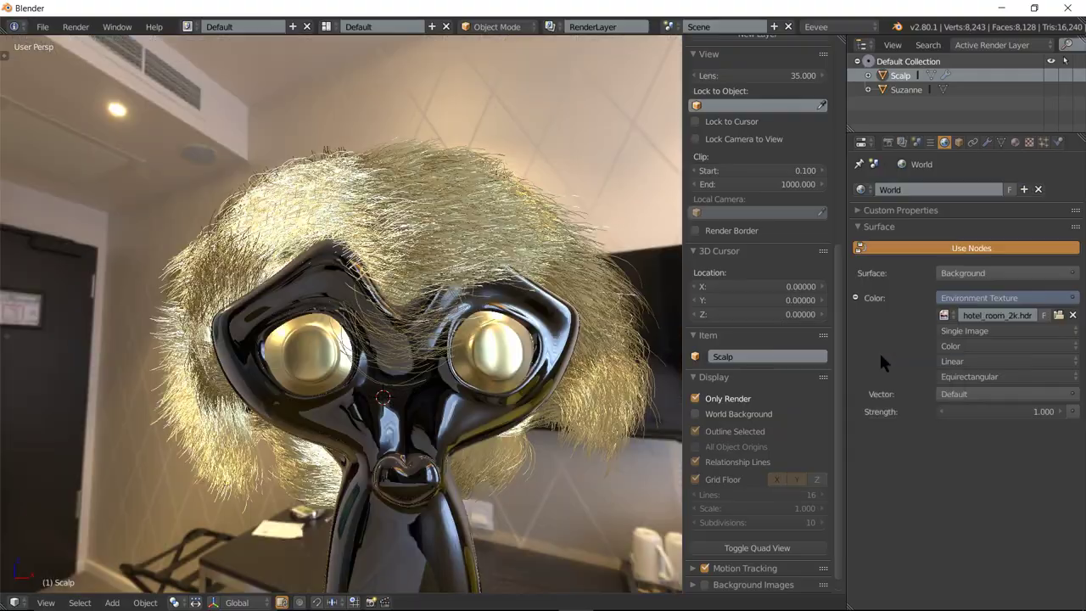
{"action": "mouse_move", "coordinate": [453, 355]}
{"action": "middle_mouse_down"}
{"action": "mouse_move", "coordinate": [415, 392]}
{"action": "mouse_move", "coordinate": [484, 365]}
{"action": "middle_mouse_up"}
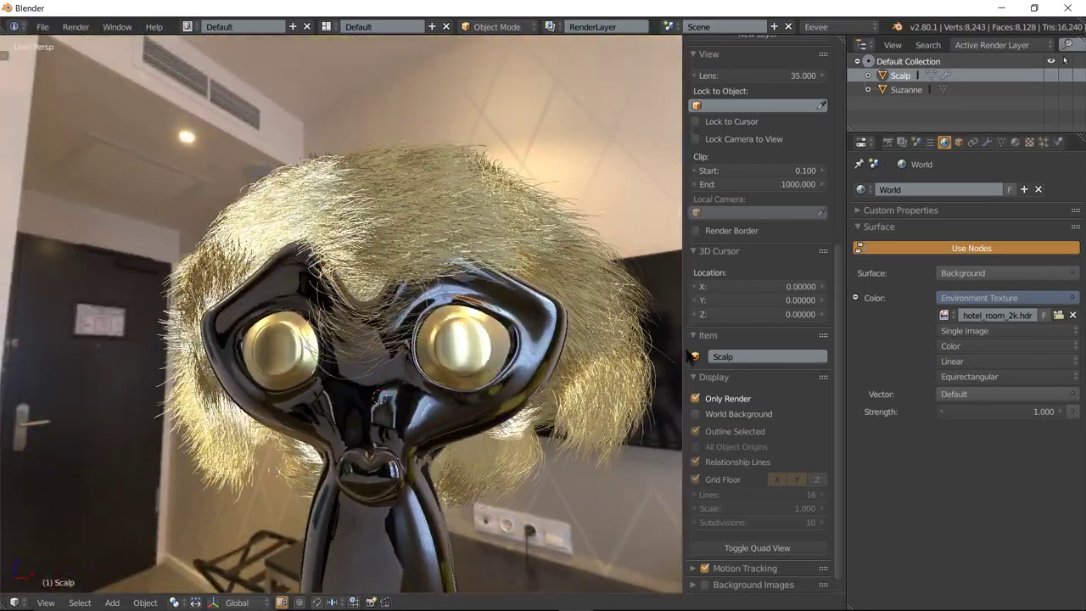
{"action": "left_click", "coordinate": [1058, 314]}
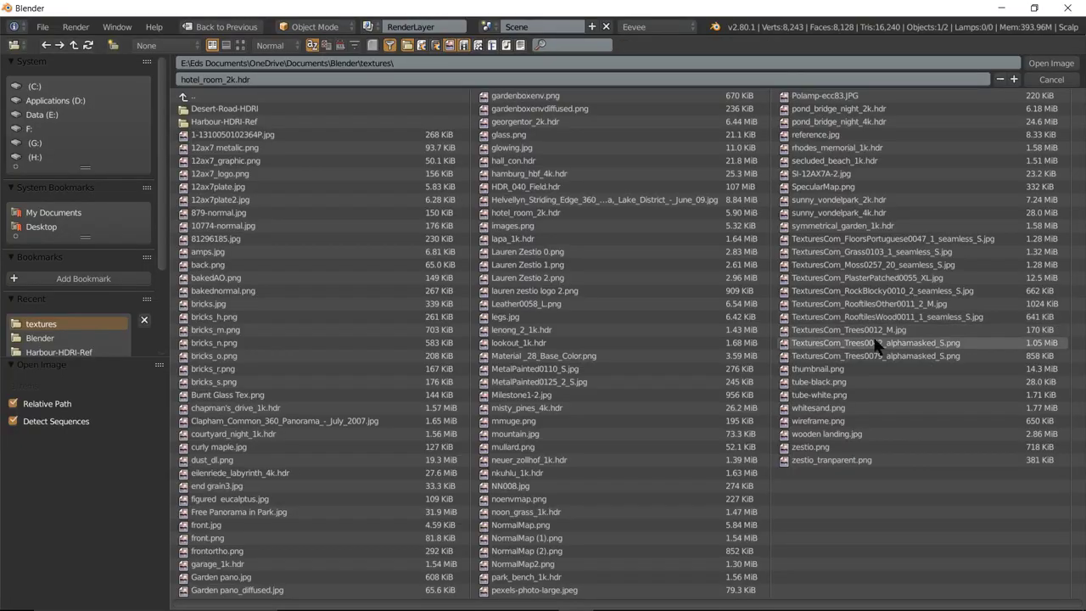
{"action": "left_click", "coordinate": [843, 108]}
{"action": "left_click", "coordinate": [1051, 63]}
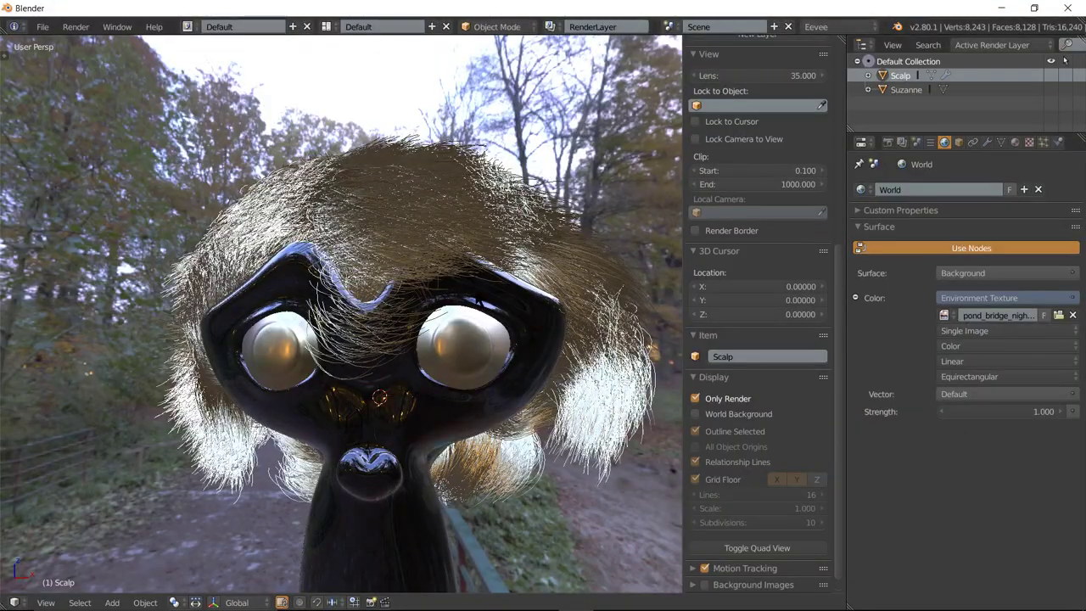
{"action": "mouse_move", "coordinate": [509, 323]}
{"action": "middle_mouse_down"}
{"action": "mouse_move", "coordinate": [655, 309]}
{"action": "mouse_move", "coordinate": [660, 335]}
{"action": "mouse_move", "coordinate": [42, 278]}
{"action": "mouse_move", "coordinate": [616, 308]}
{"action": "mouse_move", "coordinate": [613, 320]}
{"action": "mouse_move", "coordinate": [533, 342]}
{"action": "mouse_move", "coordinate": [507, 333]}
{"action": "mouse_move", "coordinate": [500, 311]}
{"action": "mouse_move", "coordinate": [337, 177]}
{"action": "middle_mouse_up"}
{"action": "middle_click_drag", "start_coordinate": [403, 284], "coordinate": [402, 307]}
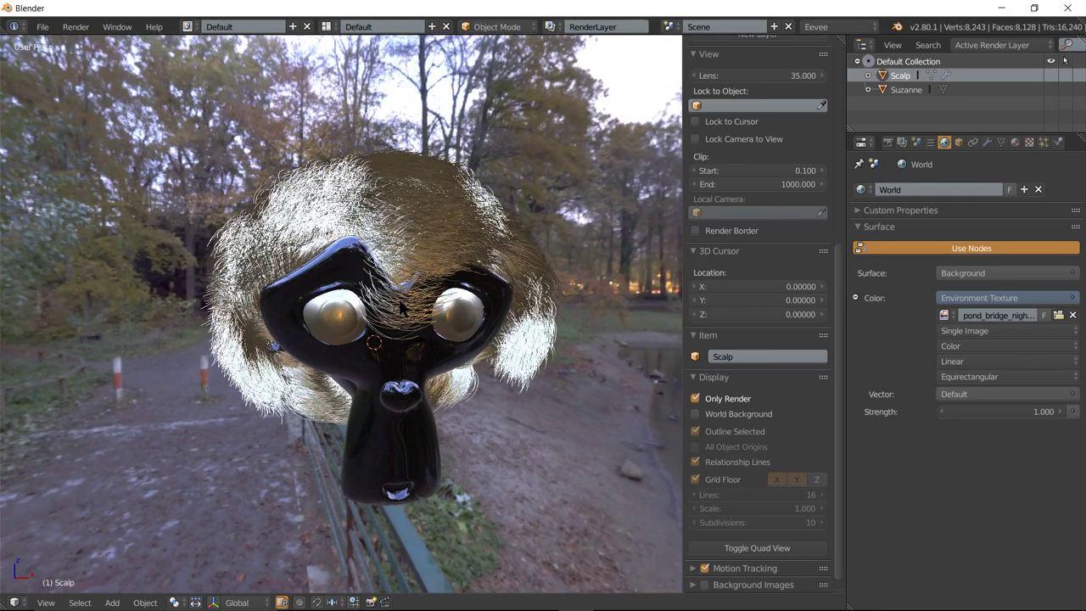
{"action": "left_click", "coordinate": [865, 453]}
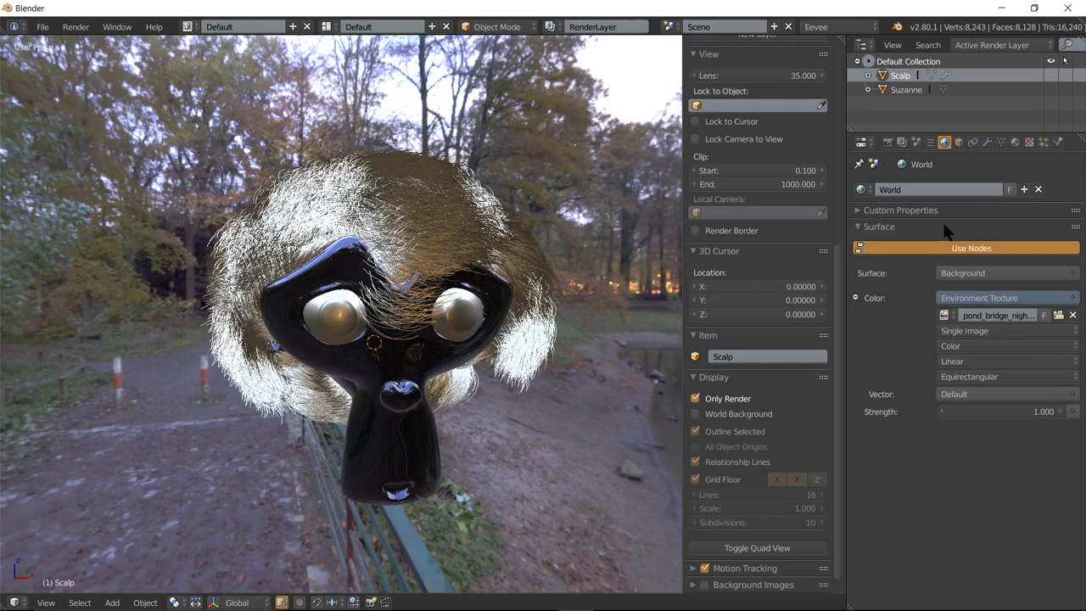
Raise the hair Specular to 1.000 and darken the base colour slightly.
{"action": "left_click", "coordinate": [1015, 142]}
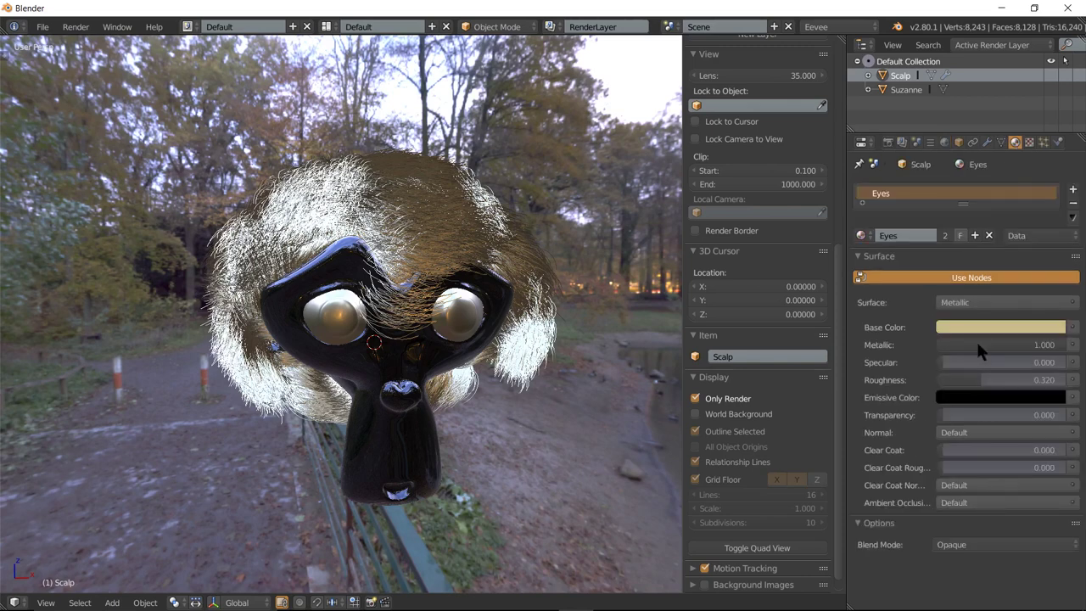
{"action": "mouse_move", "coordinate": [946, 358]}
{"action": "left_mouse_down"}
{"action": "mouse_move", "coordinate": [1060, 359]}
{"action": "mouse_move", "coordinate": [948, 344]}
{"action": "left_mouse_up"}
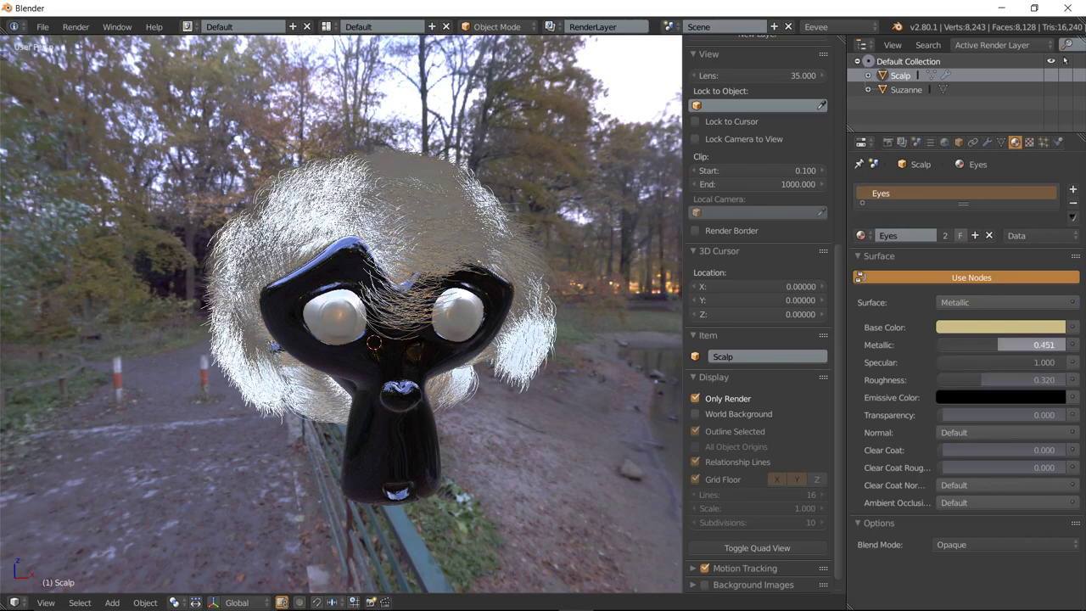
{"action": "left_click", "coordinate": [975, 327]}
{"action": "left_click", "coordinate": [1055, 173]}
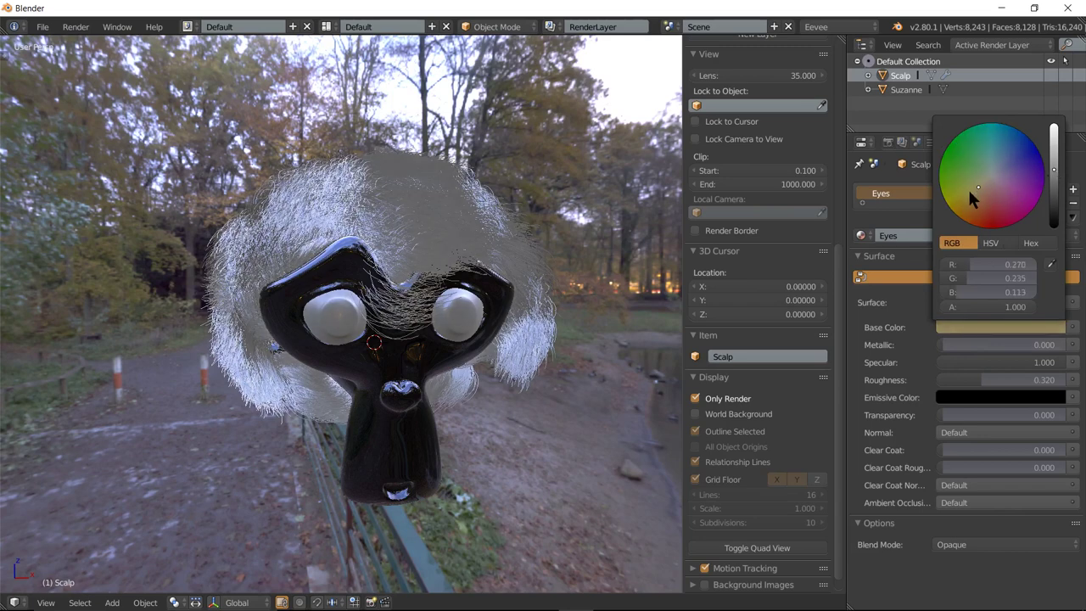
Set the hair material Roughness to 0.380.
{"action": "left_click_drag", "start_coordinate": [983, 379], "coordinate": [977, 379]}
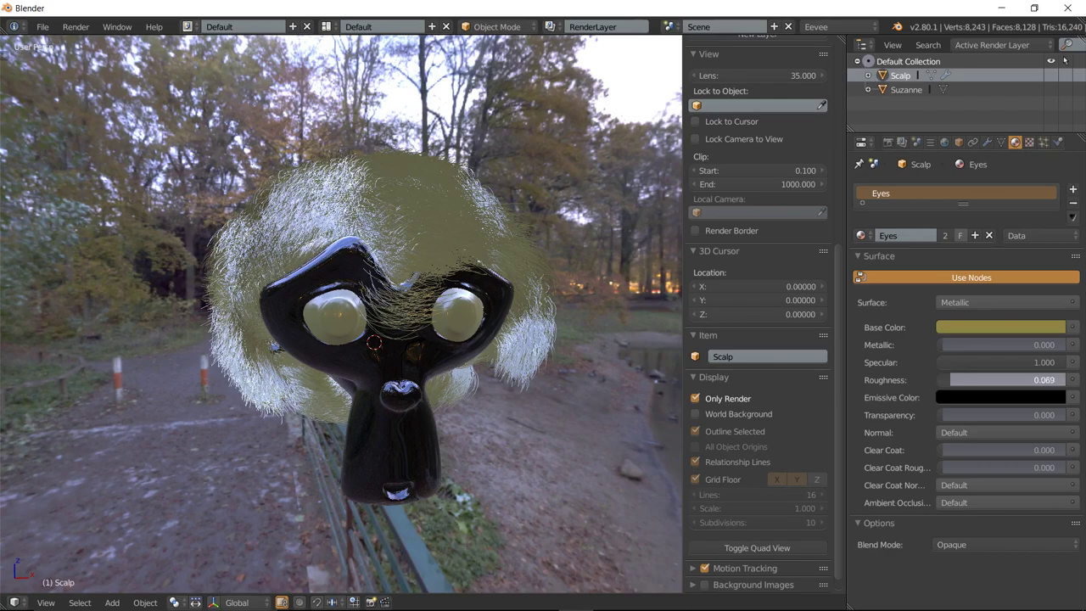
{"action": "left_click_drag", "start_coordinate": [978, 380], "coordinate": [986, 379]}
{"action": "middle_click_drag", "start_coordinate": [322, 288], "coordinate": [381, 304]}
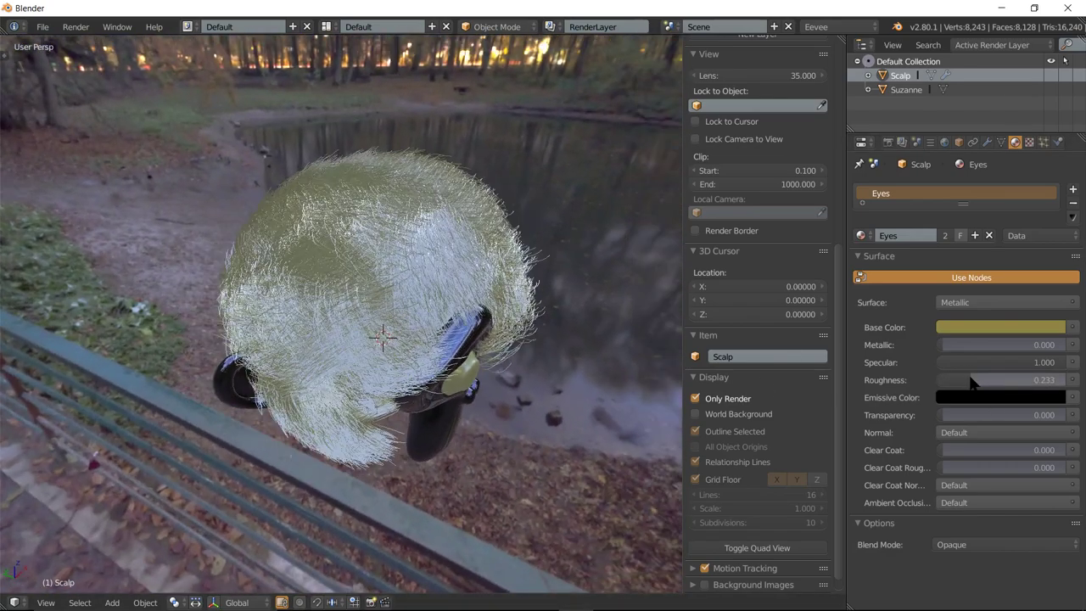
{"action": "left_click_drag", "start_coordinate": [970, 380], "coordinate": [989, 380]}
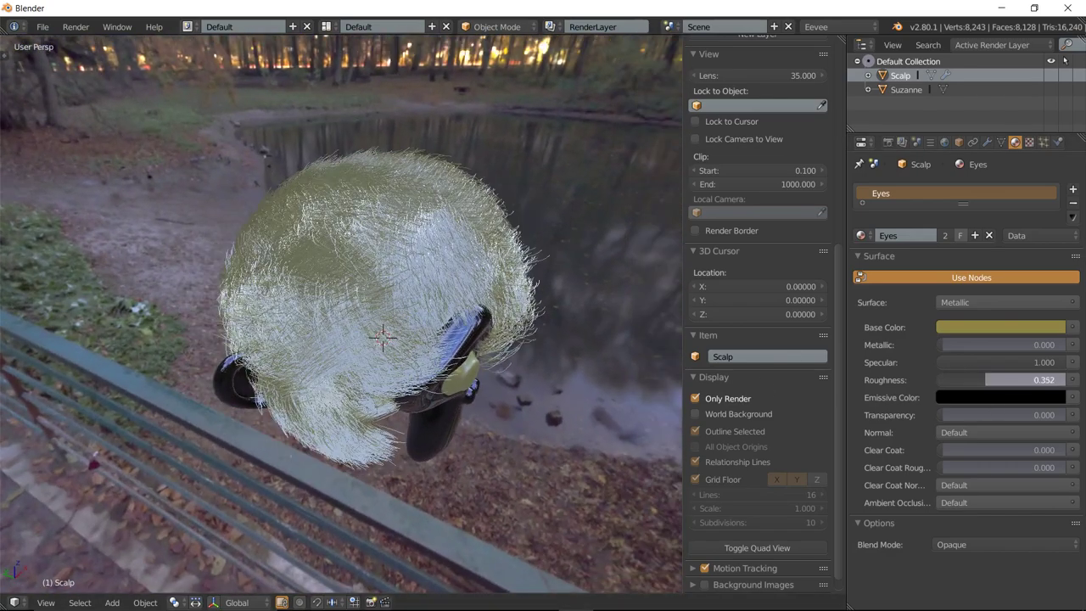
Adjust the base colour value to a muted pale golden tan.
{"action": "left_click", "coordinate": [989, 328]}
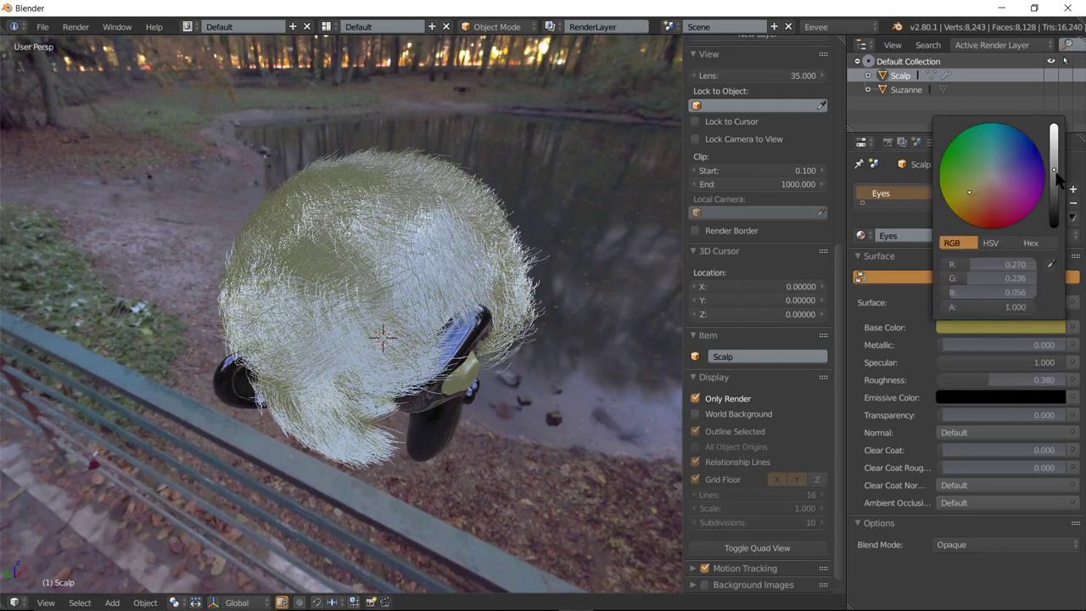
{"action": "left_click_drag", "start_coordinate": [1053, 167], "coordinate": [1053, 191]}
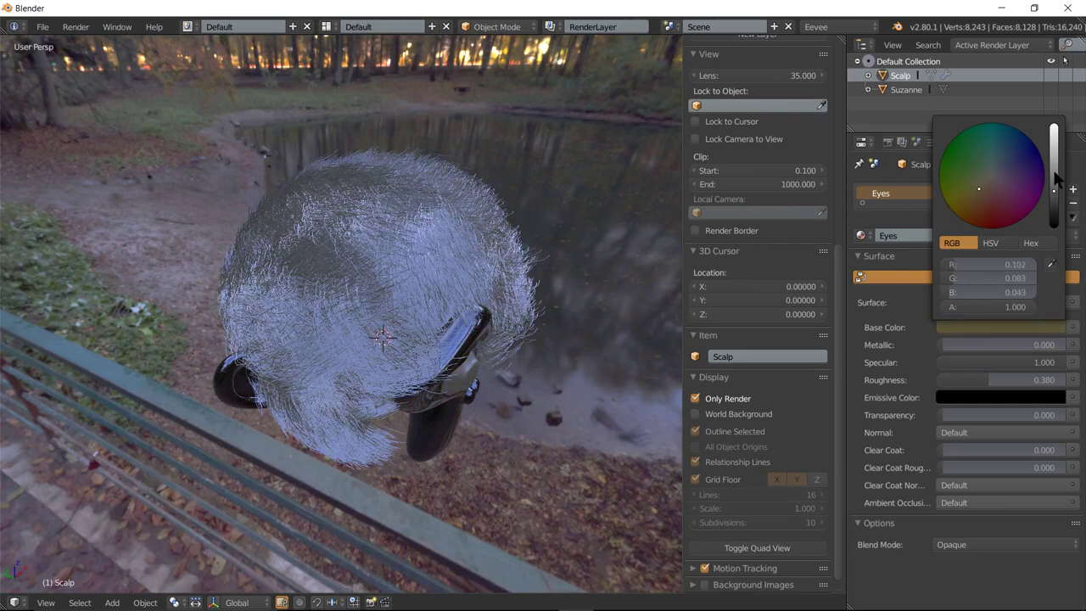
{"action": "left_click_drag", "start_coordinate": [1054, 179], "coordinate": [1054, 139]}
{"action": "middle_click_drag", "start_coordinate": [493, 247], "coordinate": [326, 229]}
Drop the Eyes material roughness to 0, then raise it to 0.627 while orbiting around Suzanne.
{"action": "scroll", "coordinate": [403, 216], "scroll_direction": "up", "scroll_amount": 5}
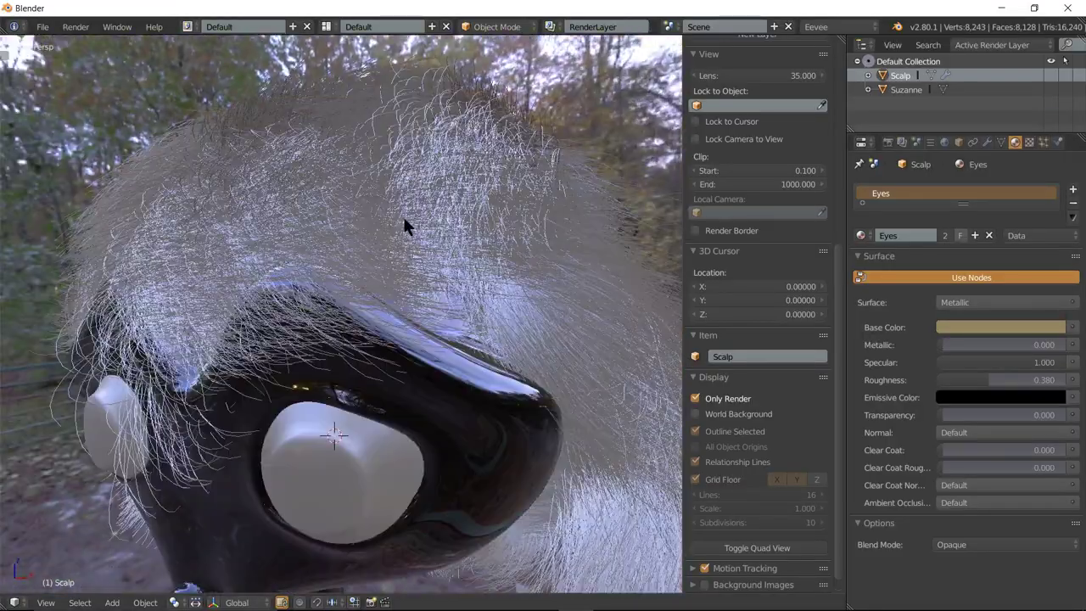
{"action": "mouse_move", "coordinate": [401, 214]}
{"action": "middle_mouse_down"}
{"action": "mouse_move", "coordinate": [445, 194]}
{"action": "mouse_move", "coordinate": [557, 225]}
{"action": "middle_mouse_up"}
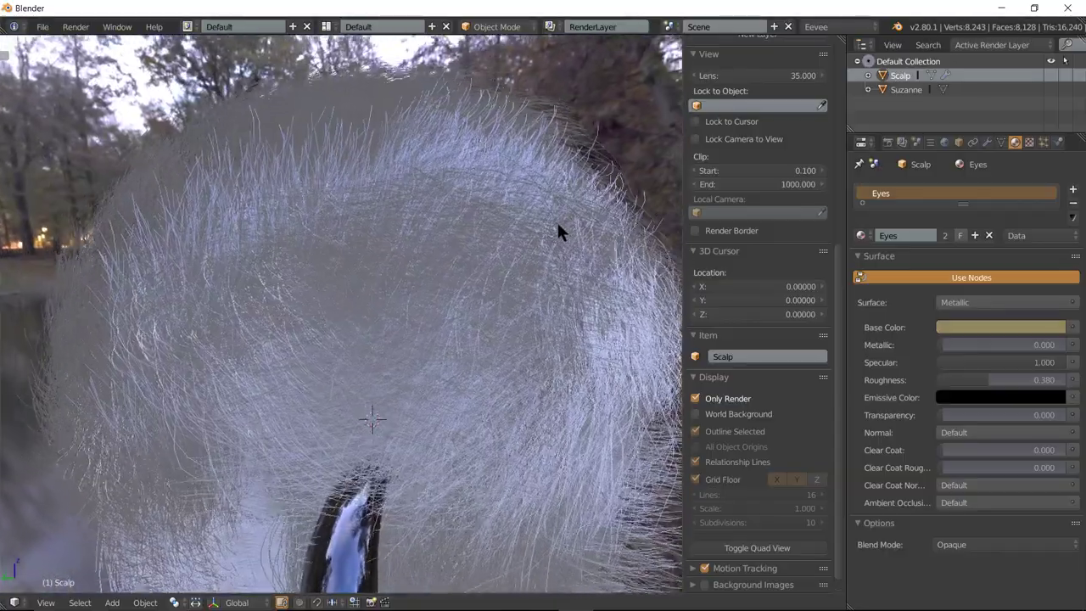
{"action": "left_click", "coordinate": [997, 384]}
{"action": "mouse_move", "coordinate": [997, 380]}
{"action": "left_mouse_down"}
{"action": "mouse_move", "coordinate": [984, 380]}
{"action": "mouse_move", "coordinate": [1052, 380]}
{"action": "mouse_move", "coordinate": [942, 380]}
{"action": "left_mouse_up"}
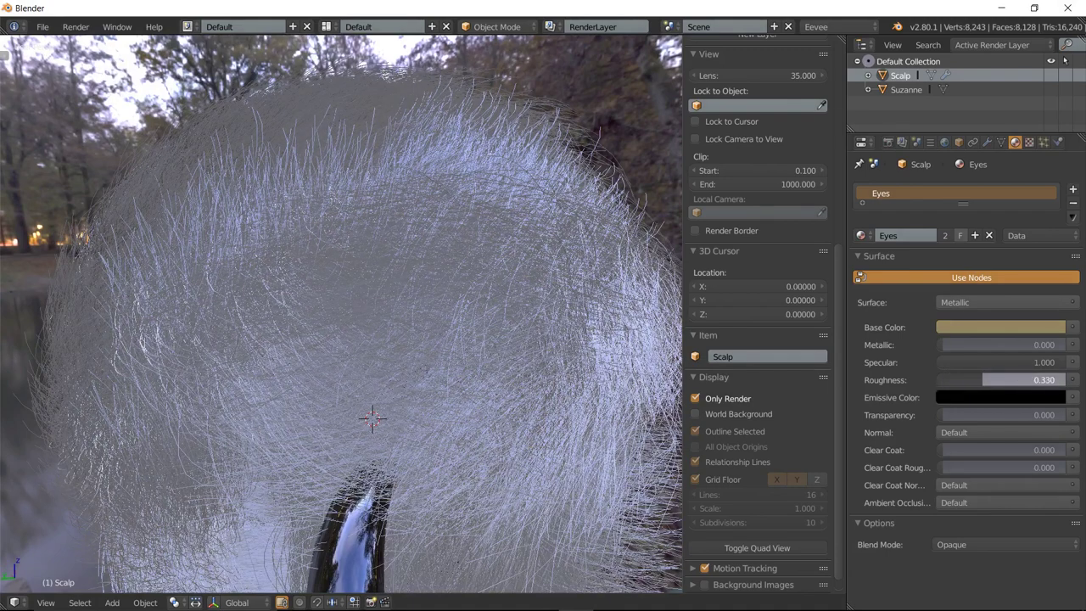
{"action": "scroll", "coordinate": [387, 249], "scroll_direction": "down", "scroll_amount": 5}
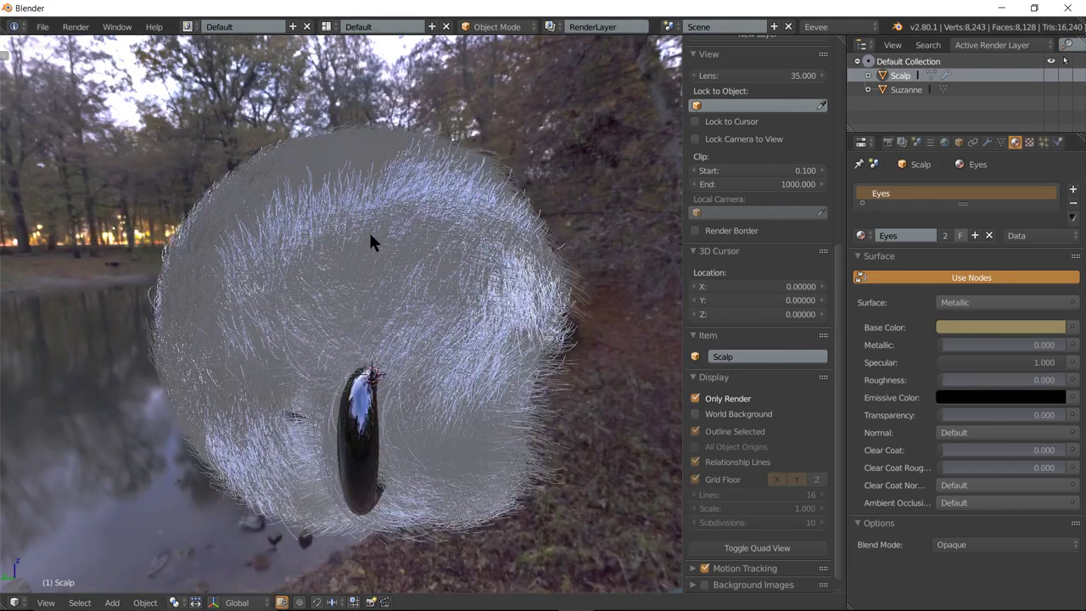
{"action": "mouse_move", "coordinate": [431, 267]}
{"action": "middle_mouse_down"}
{"action": "mouse_move", "coordinate": [356, 240]}
{"action": "mouse_move", "coordinate": [276, 255]}
{"action": "middle_mouse_up"}
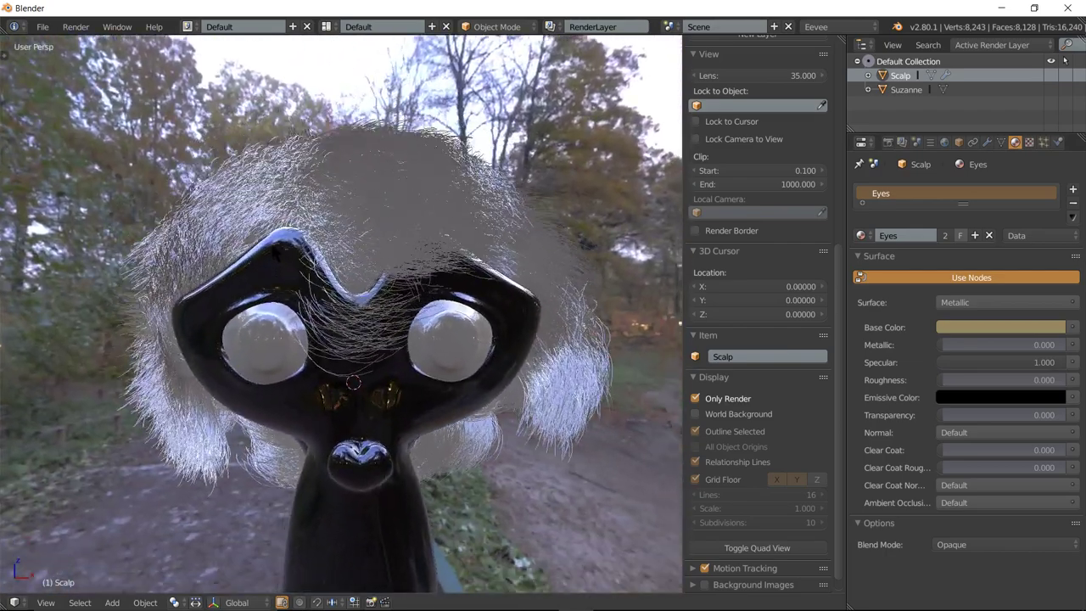
{"action": "left_click_drag", "start_coordinate": [954, 384], "coordinate": [1019, 380]}
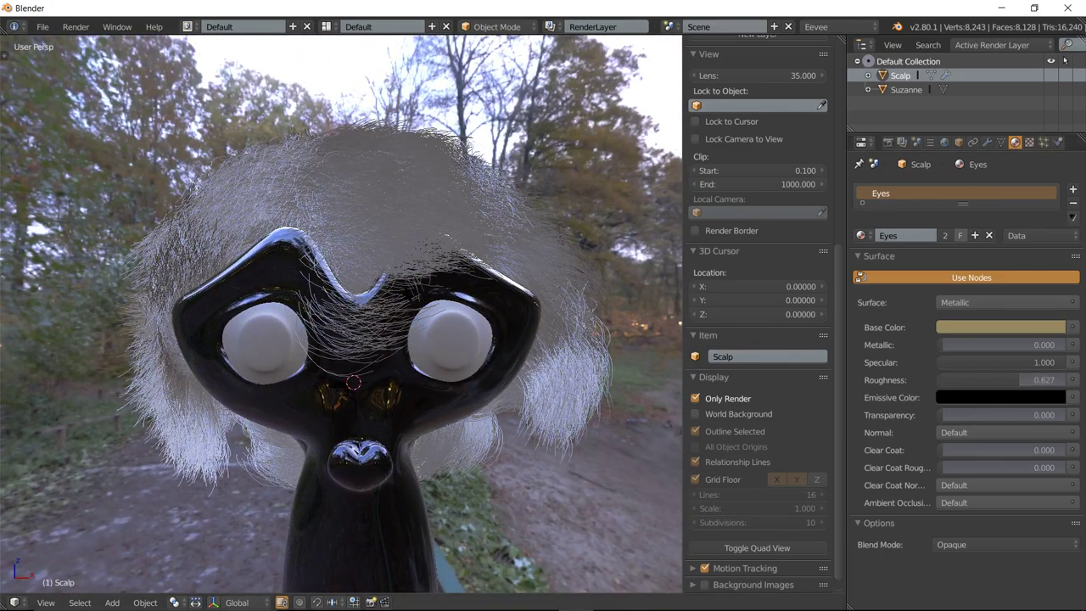
{"action": "mouse_move", "coordinate": [403, 259]}
{"action": "middle_mouse_down"}
{"action": "mouse_move", "coordinate": [349, 294]}
{"action": "mouse_move", "coordinate": [357, 278]}
{"action": "mouse_move", "coordinate": [387, 273]}
{"action": "middle_mouse_up"}
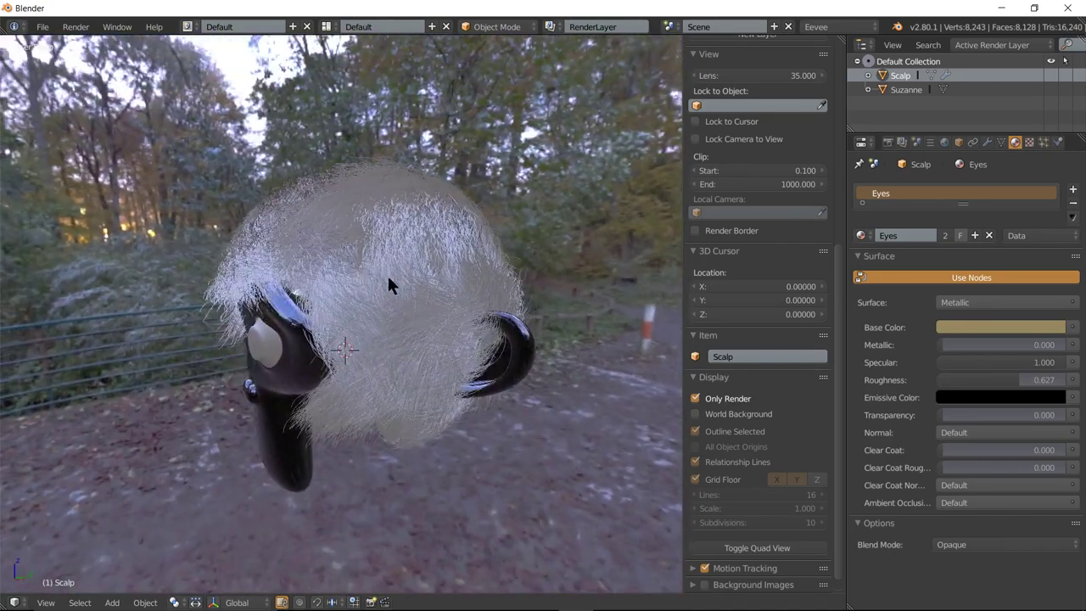
Try a black base colour with roughness 1.000 and inspect the dark hair.
{"action": "left_click", "coordinate": [966, 327]}
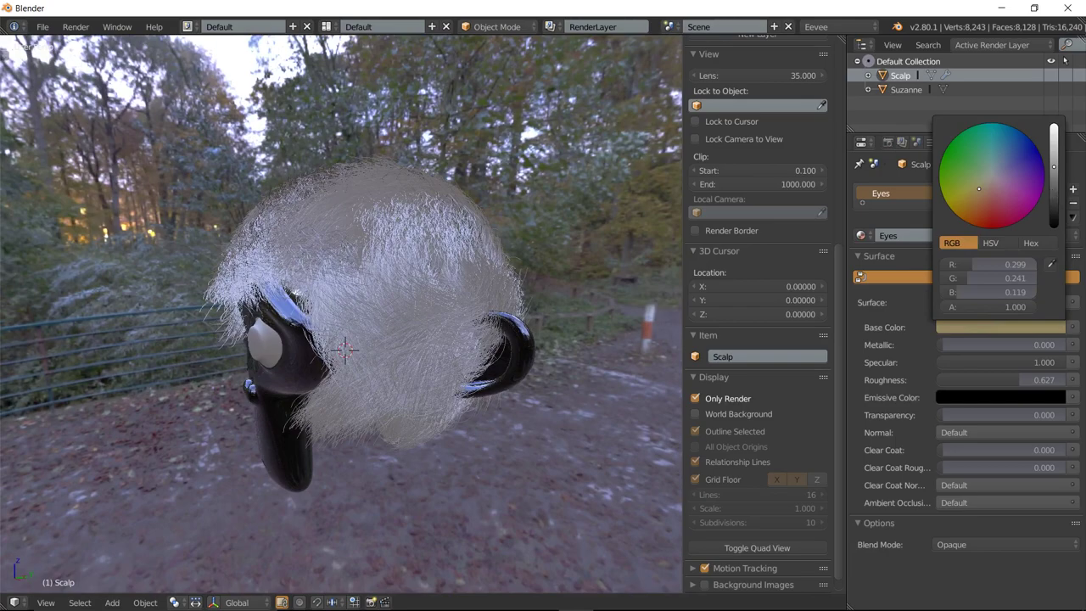
{"action": "left_click_drag", "start_coordinate": [1054, 166], "coordinate": [1054, 226]}
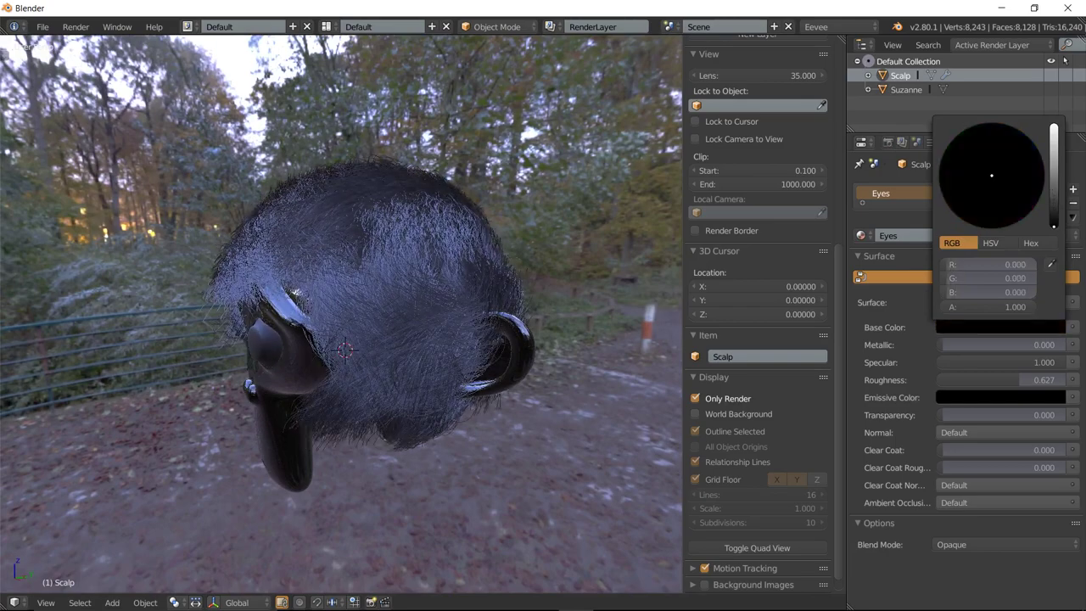
{"action": "middle_click_drag", "start_coordinate": [376, 297], "coordinate": [500, 289]}
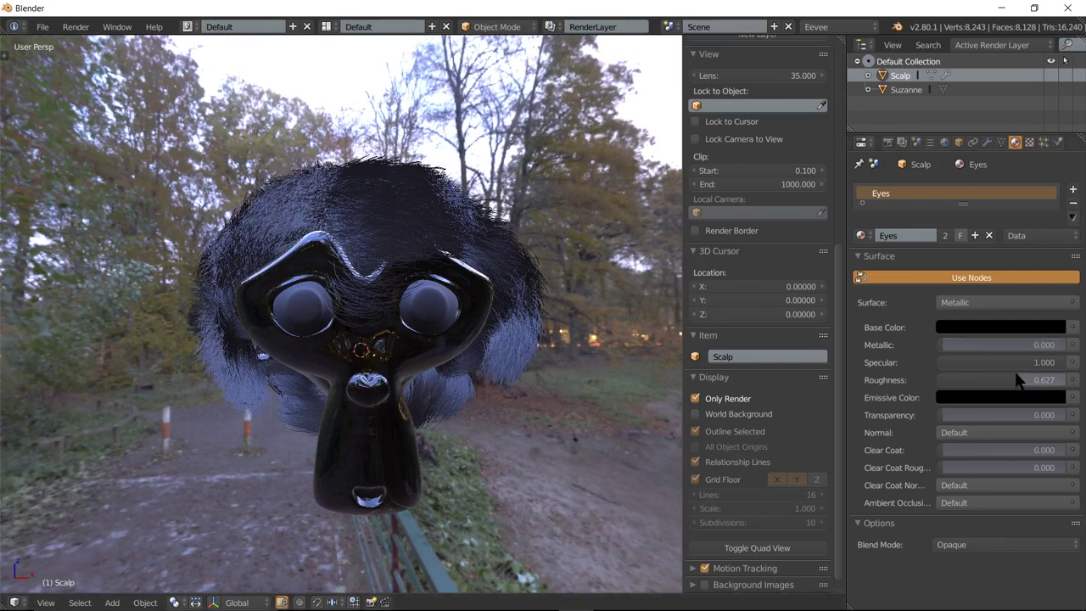
{"action": "left_click_drag", "start_coordinate": [1017, 381], "coordinate": [1065, 380]}
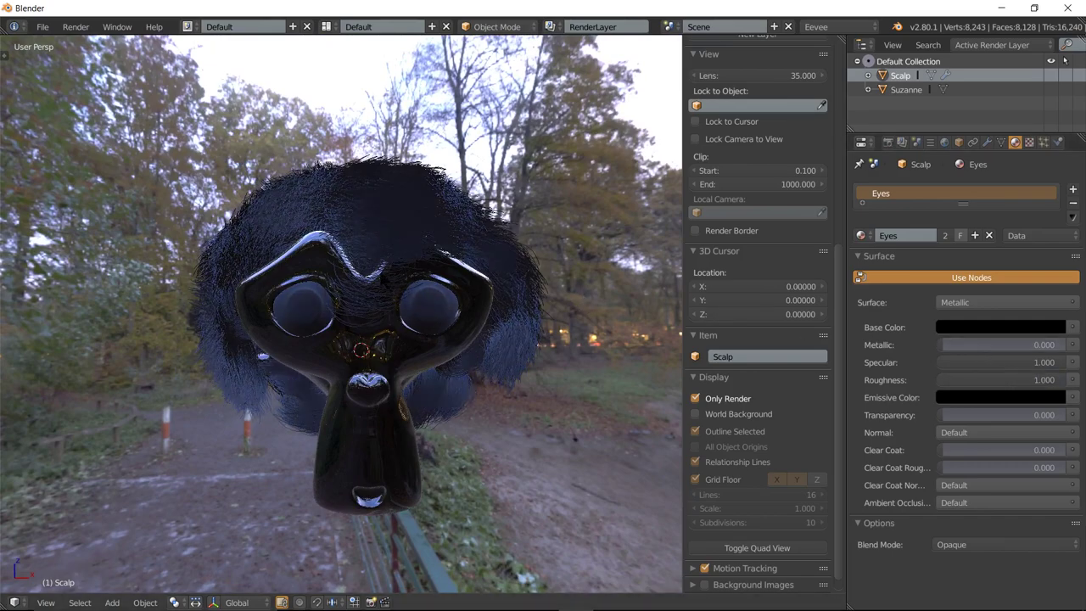
{"action": "middle_click_drag", "start_coordinate": [386, 284], "coordinate": [442, 357]}
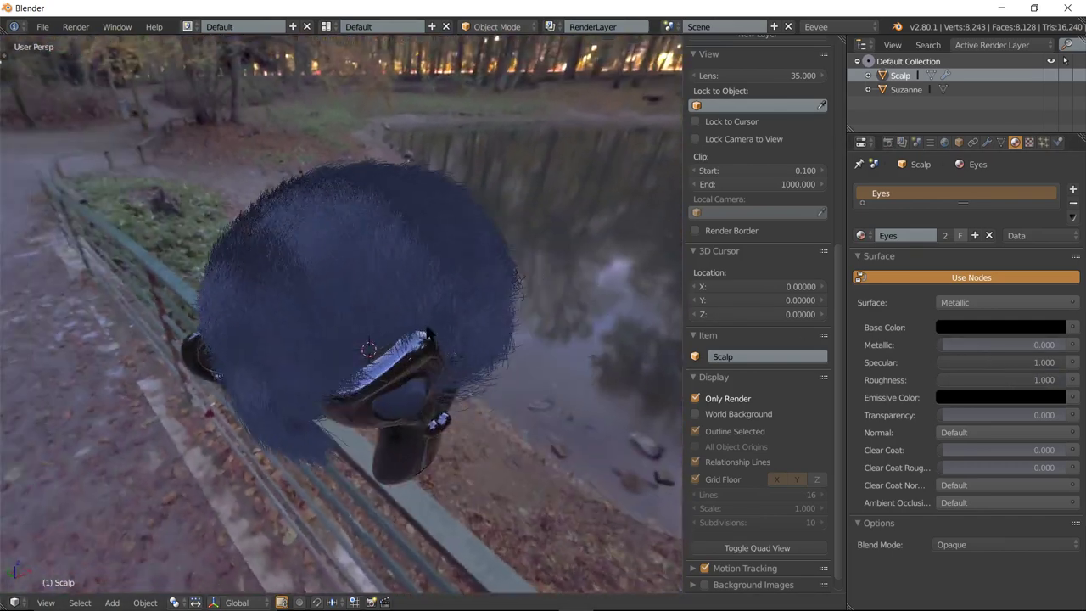
{"action": "mouse_move", "coordinate": [308, 312]}
{"action": "middle_mouse_down"}
{"action": "mouse_move", "coordinate": [355, 216]}
{"action": "mouse_move", "coordinate": [399, 238]}
{"action": "middle_mouse_up"}
{"action": "scroll", "coordinate": [364, 223], "scroll_direction": "up", "scroll_amount": 4}
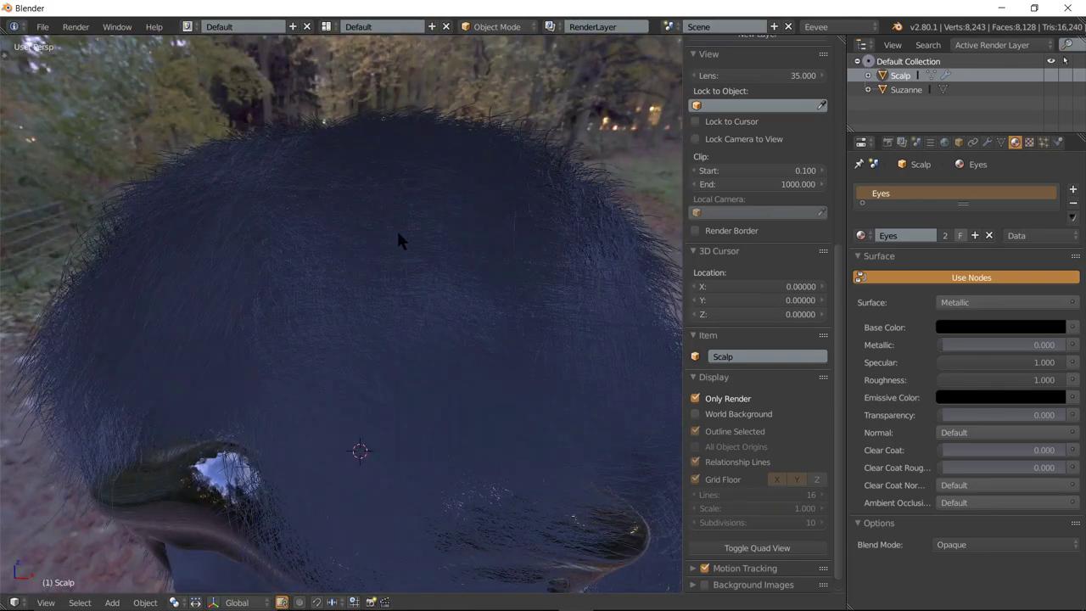
Brighten the base colour to pale light grey (0.356) and set roughness to 0.000.
{"action": "left_click", "coordinate": [1035, 333]}
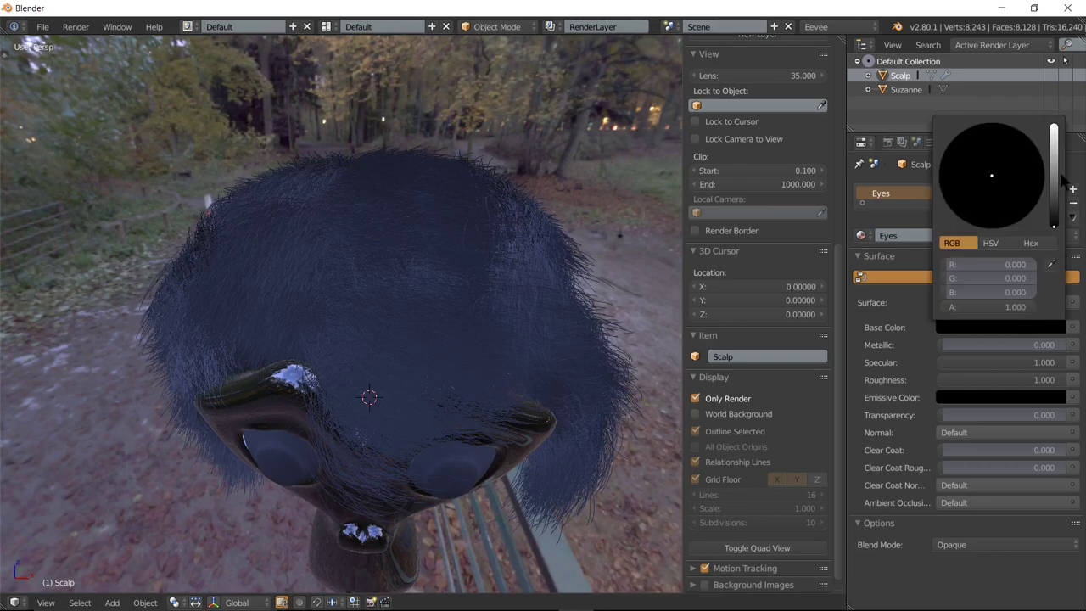
{"action": "mouse_move", "coordinate": [1054, 200]}
{"action": "left_mouse_down"}
{"action": "mouse_move", "coordinate": [1054, 143]}
{"action": "mouse_move", "coordinate": [1054, 157]}
{"action": "left_mouse_up"}
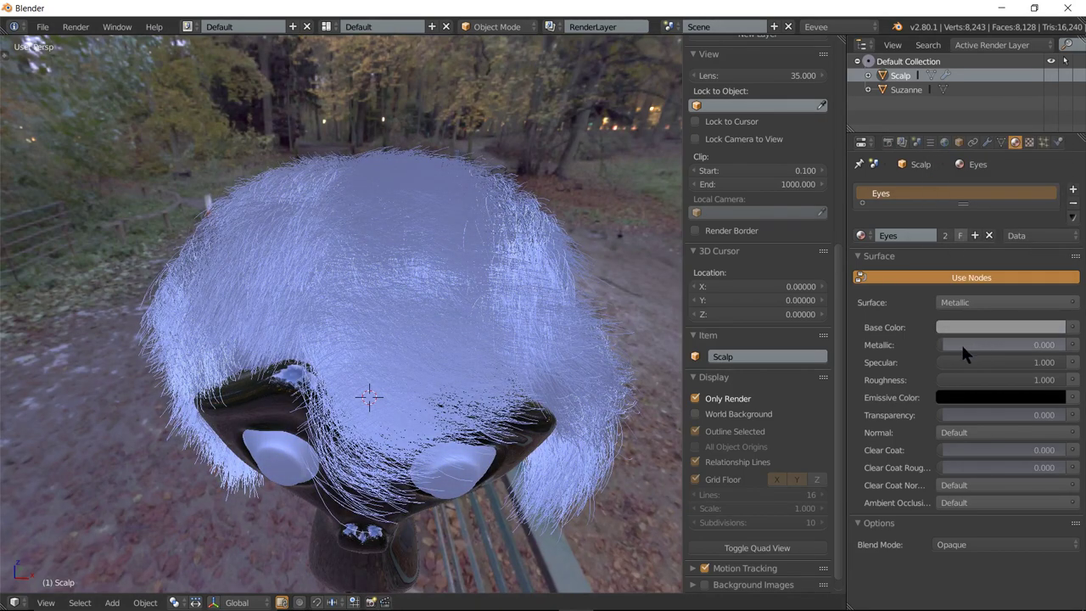
{"action": "left_click_drag", "start_coordinate": [1045, 384], "coordinate": [942, 384]}
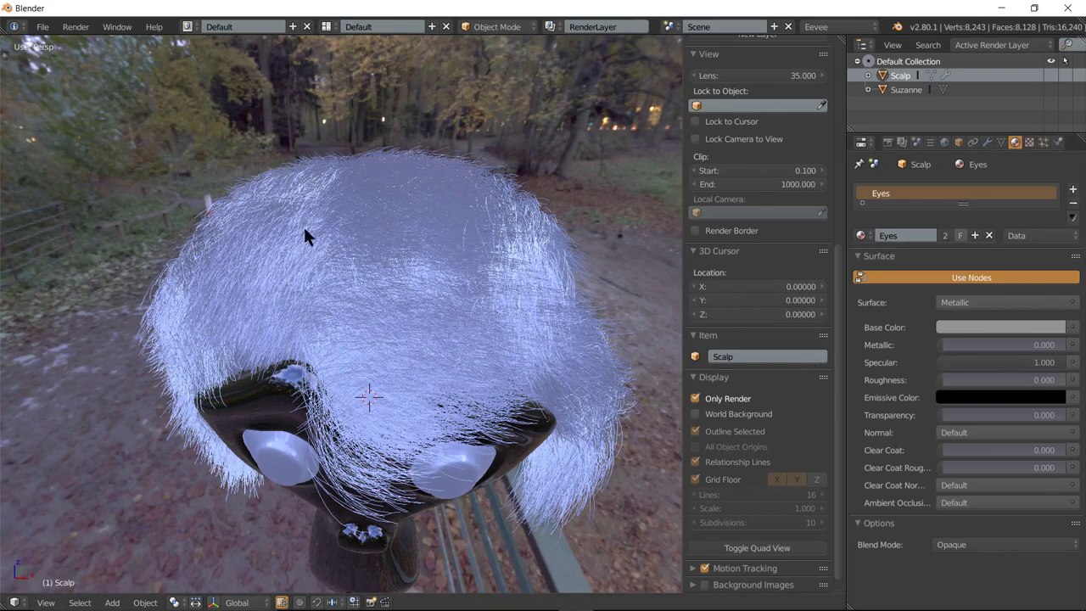
{"action": "mouse_move", "coordinate": [304, 229]}
{"action": "middle_mouse_down"}
{"action": "mouse_move", "coordinate": [444, 261]}
{"action": "mouse_move", "coordinate": [434, 268]}
{"action": "middle_mouse_up"}
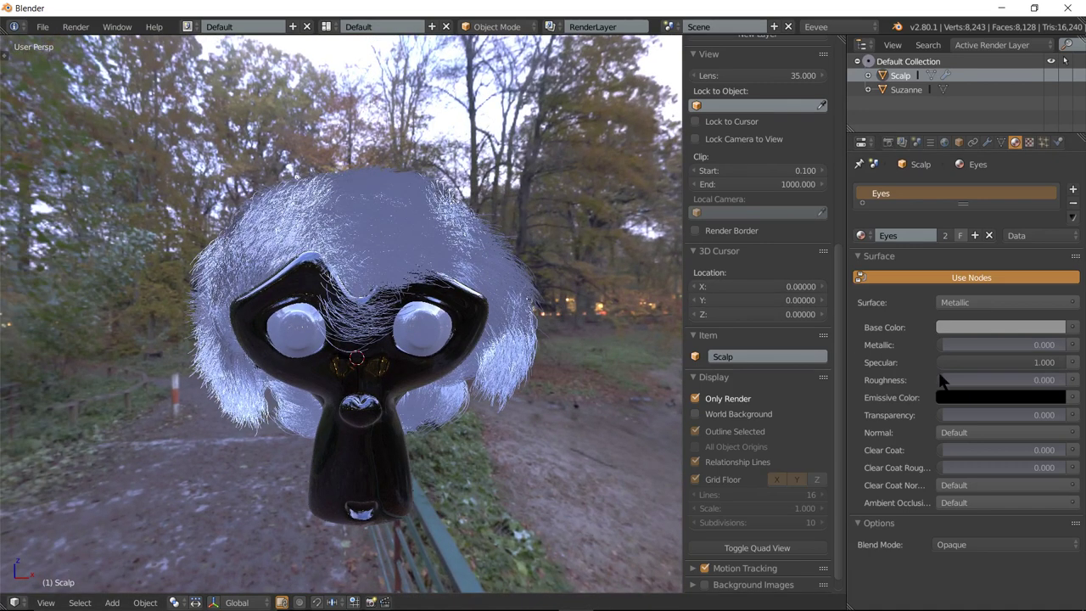
Give the base colour a lighter warm tan hue, with specular 0.000, metallic 0.449 and roughness 0.435.
{"action": "left_click", "coordinate": [967, 330]}
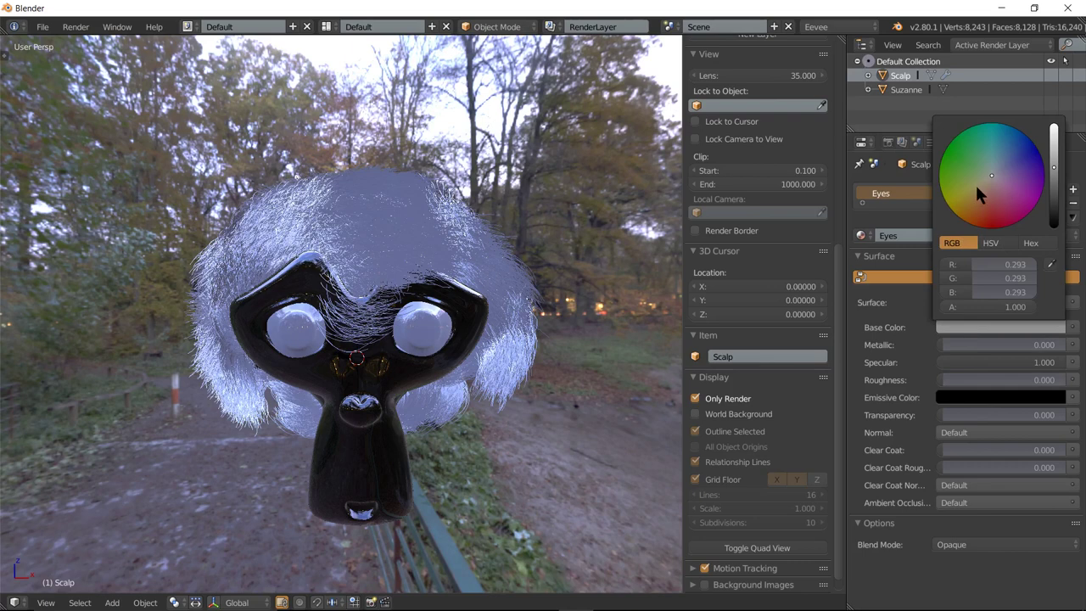
{"action": "left_click", "coordinate": [975, 191]}
{"action": "left_click", "coordinate": [982, 187]}
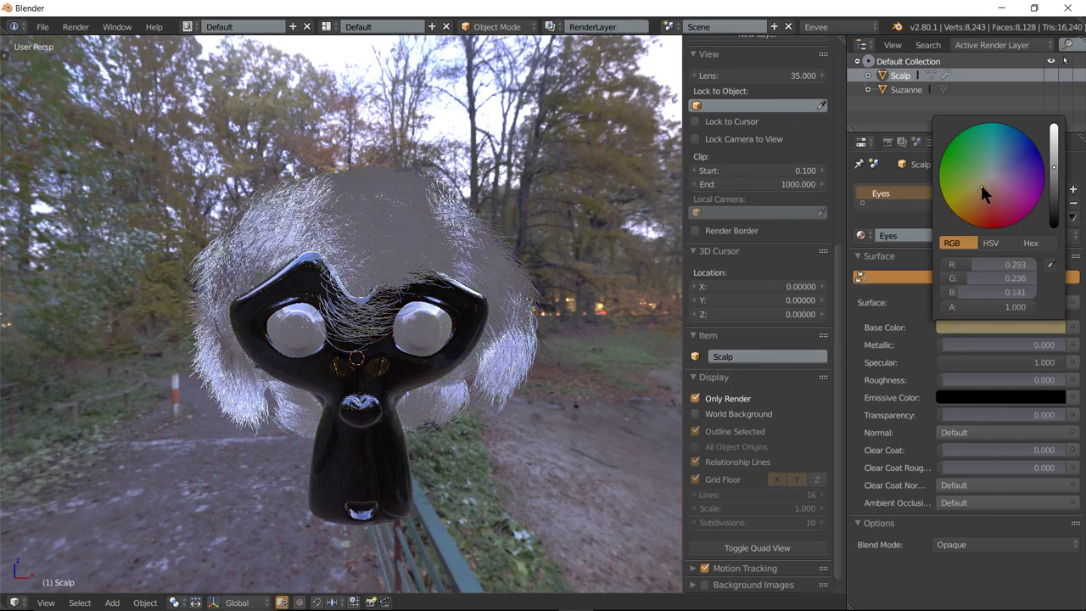
{"action": "left_click_drag", "start_coordinate": [1056, 167], "coordinate": [1053, 146]}
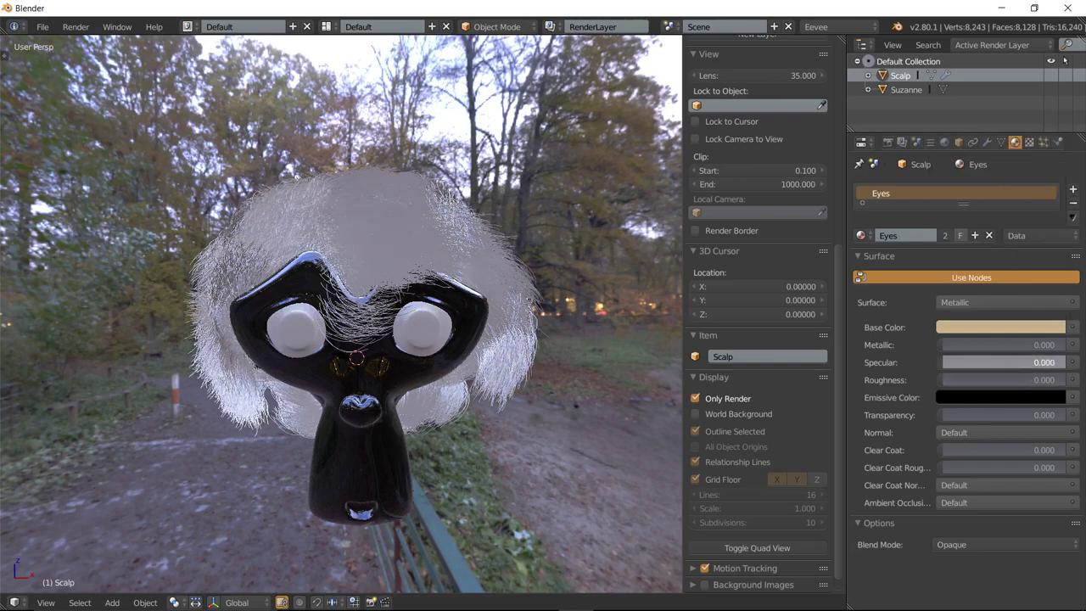
{"action": "mouse_move", "coordinate": [1061, 363]}
{"action": "left_mouse_down"}
{"action": "mouse_move", "coordinate": [938, 363]}
{"action": "mouse_move", "coordinate": [1011, 344]}
{"action": "mouse_move", "coordinate": [997, 345]}
{"action": "left_mouse_up"}
{"action": "left_click_drag", "start_coordinate": [943, 380], "coordinate": [988, 379]}
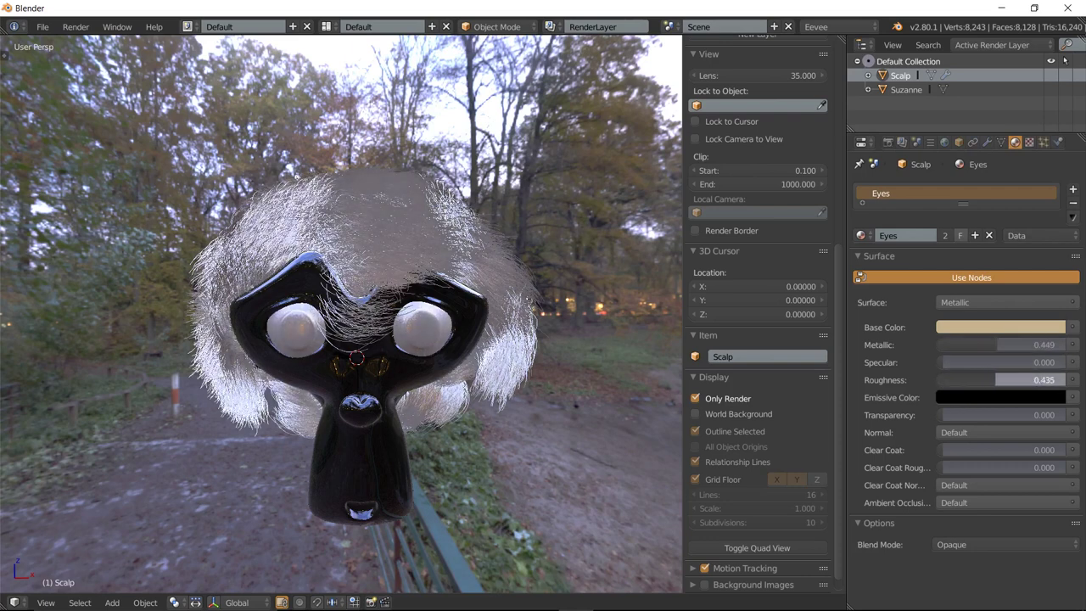
Darken the base colour and shift it toward a deeper golden tone.
{"action": "left_click", "coordinate": [1005, 326]}
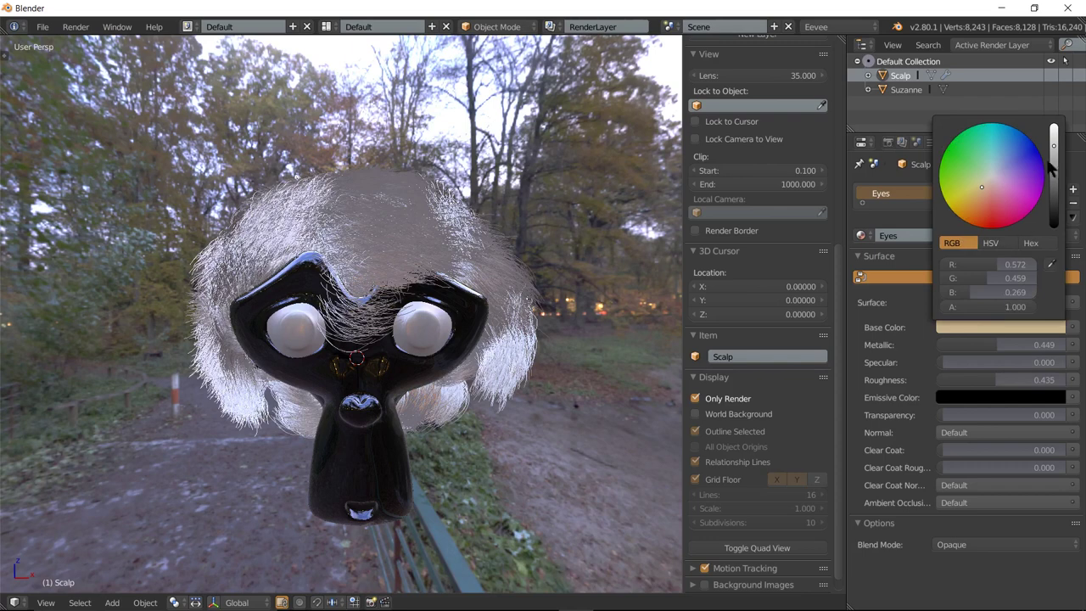
{"action": "left_click_drag", "start_coordinate": [1054, 143], "coordinate": [1054, 170]}
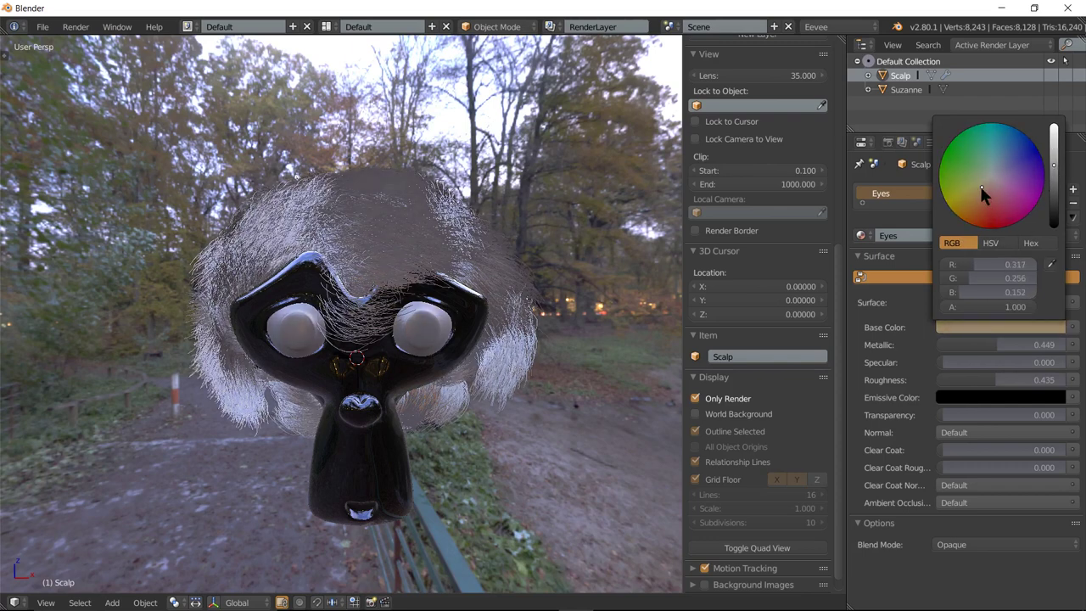
{"action": "left_click_drag", "start_coordinate": [980, 188], "coordinate": [972, 193]}
{"action": "mouse_move", "coordinate": [419, 260]}
{"action": "middle_mouse_down"}
{"action": "mouse_move", "coordinate": [436, 255]}
{"action": "mouse_move", "coordinate": [475, 285]}
{"action": "mouse_move", "coordinate": [532, 286]}
{"action": "mouse_move", "coordinate": [404, 259]}
{"action": "mouse_move", "coordinate": [350, 259]}
{"action": "mouse_move", "coordinate": [455, 257]}
{"action": "mouse_move", "coordinate": [460, 245]}
{"action": "mouse_move", "coordinate": [449, 230]}
{"action": "mouse_move", "coordinate": [346, 235]}
{"action": "mouse_move", "coordinate": [390, 231]}
{"action": "middle_mouse_up"}
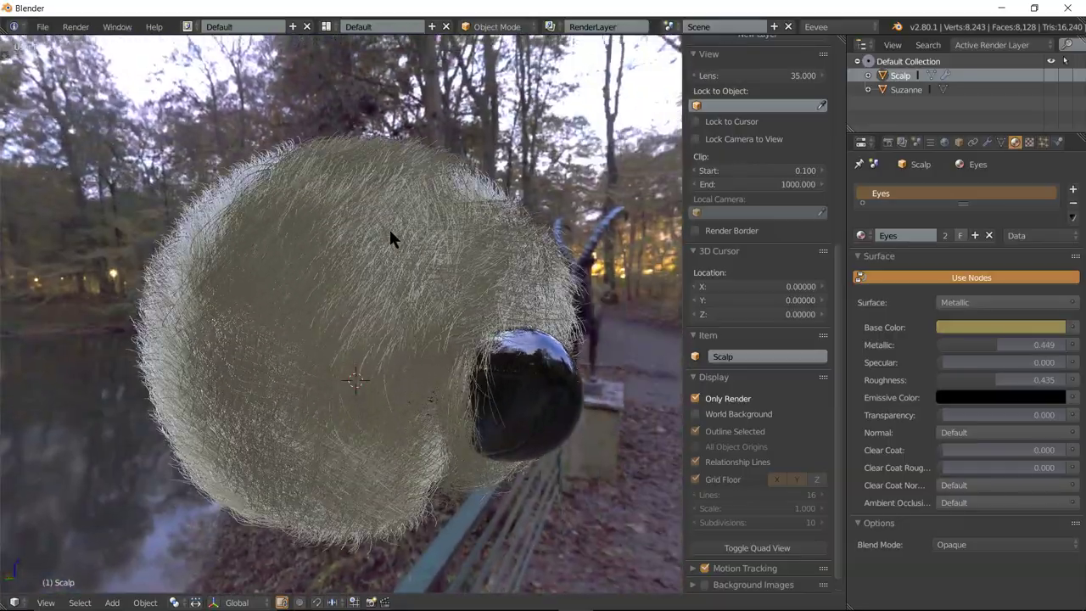
{"action": "middle_click_drag", "start_coordinate": [553, 173], "coordinate": [574, 174]}
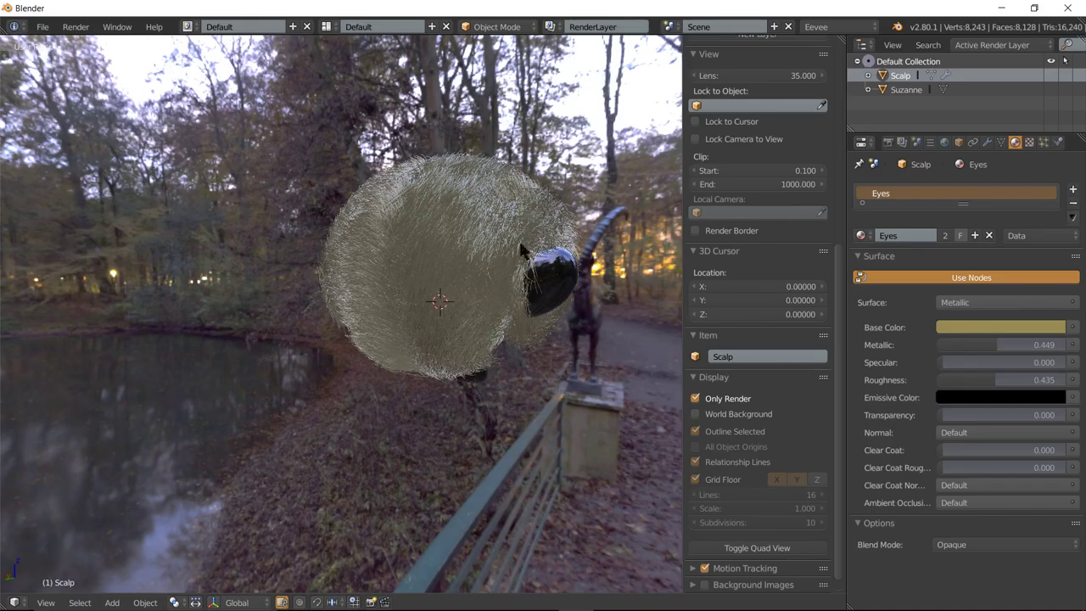
{"action": "scroll", "coordinate": [511, 232], "scroll_direction": "up", "scroll_amount": 2}
{"action": "scroll", "coordinate": [510, 232], "scroll_direction": "up", "scroll_amount": 2}
{"action": "mouse_move", "coordinate": [481, 201]}
{"action": "middle_mouse_down"}
{"action": "mouse_move", "coordinate": [280, 201]}
{"action": "mouse_move", "coordinate": [314, 212]}
{"action": "middle_mouse_up"}
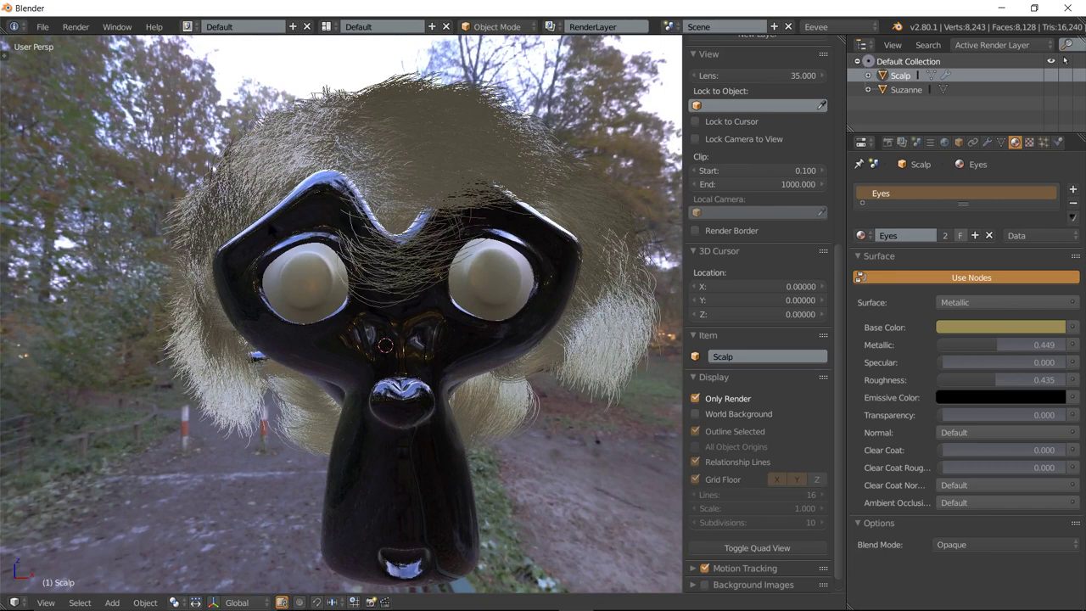
{"action": "scroll", "coordinate": [273, 234], "scroll_direction": "down", "scroll_amount": 2}
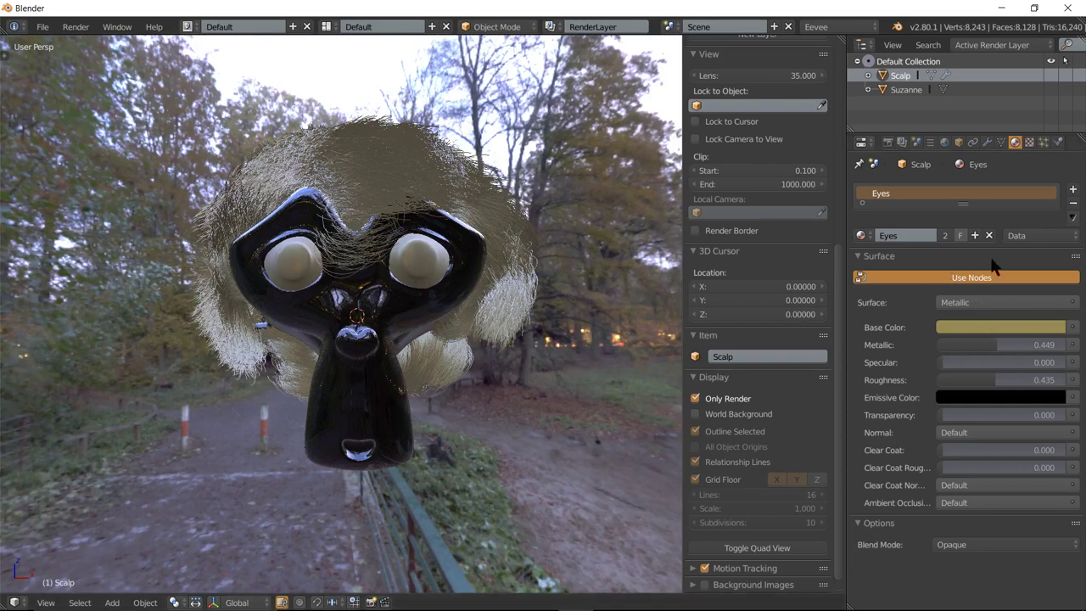
Switch the World environment texture to hotel_room_2k.hdr.
{"action": "left_click", "coordinate": [944, 142]}
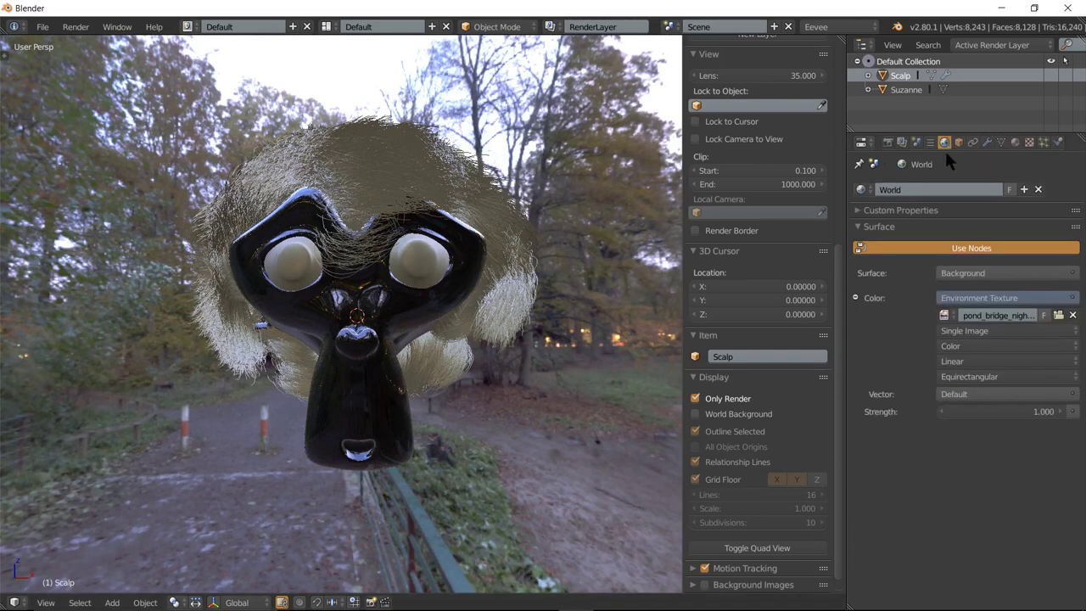
{"action": "left_click", "coordinate": [945, 316]}
{"action": "left_click", "coordinate": [891, 350]}
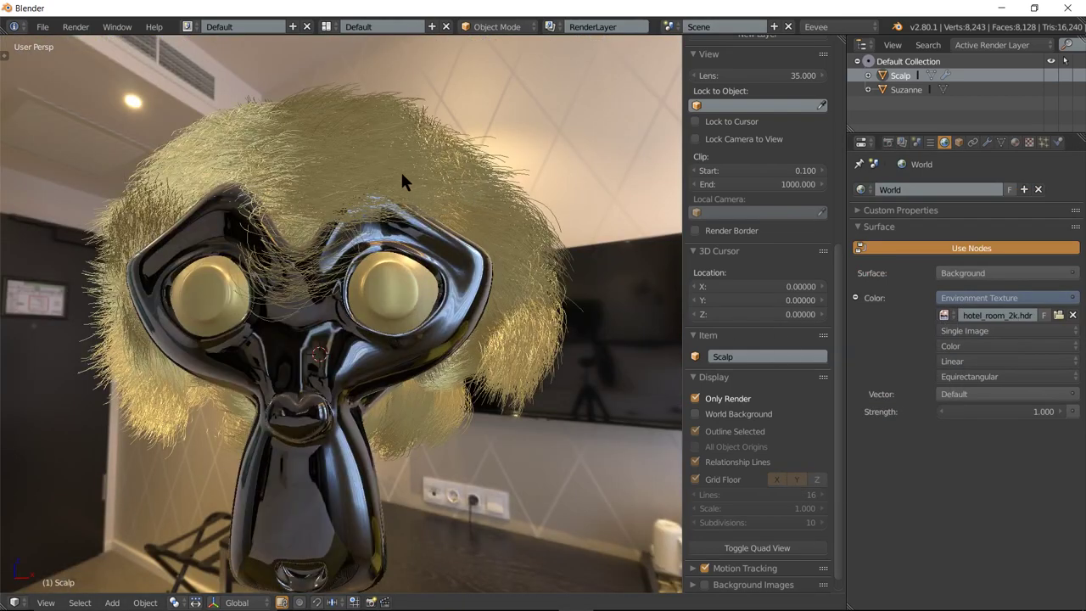
{"action": "mouse_move", "coordinate": [402, 178]}
{"action": "middle_mouse_down"}
{"action": "mouse_move", "coordinate": [417, 218]}
{"action": "mouse_move", "coordinate": [445, 197]}
{"action": "mouse_move", "coordinate": [672, 184]}
{"action": "mouse_move", "coordinate": [654, 225]}
{"action": "mouse_move", "coordinate": [576, 212]}
{"action": "mouse_move", "coordinate": [467, 221]}
{"action": "mouse_move", "coordinate": [417, 211]}
{"action": "mouse_move", "coordinate": [409, 192]}
{"action": "middle_mouse_up"}
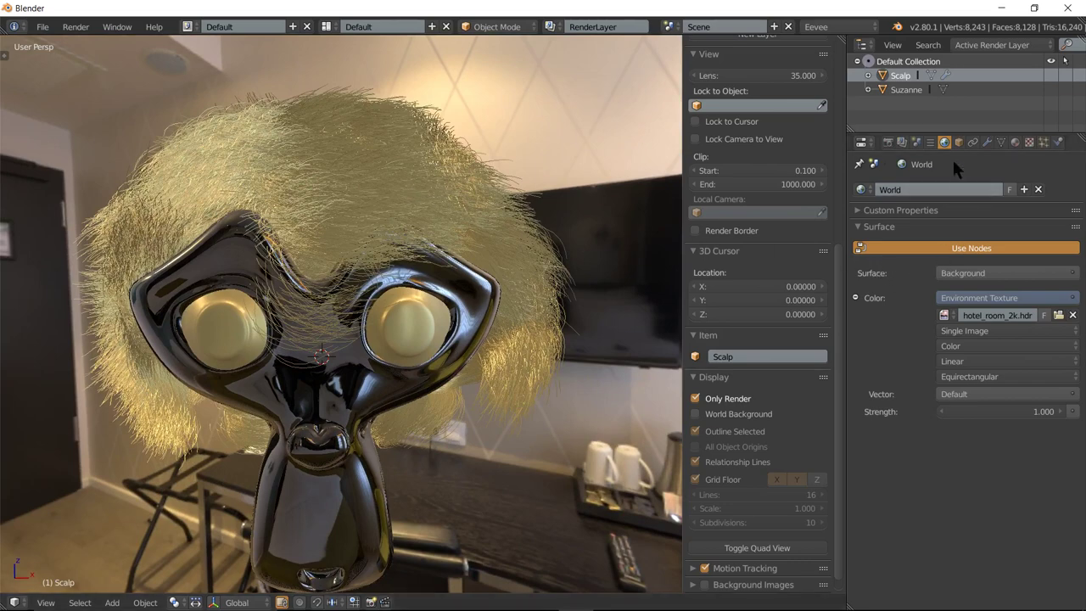
Change the environment image to hall_con.hdr and view the monkey inside the hall.
{"action": "left_click", "coordinate": [944, 314]}
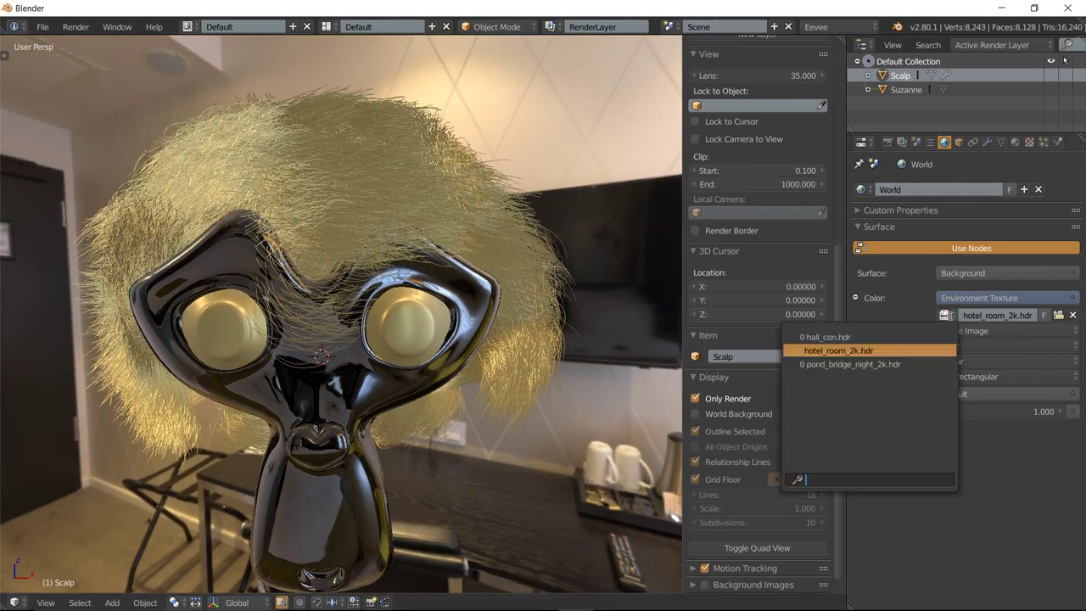
{"action": "left_click", "coordinate": [874, 337]}
{"action": "mouse_move", "coordinate": [382, 289]}
{"action": "middle_mouse_down"}
{"action": "mouse_move", "coordinate": [378, 321]}
{"action": "mouse_move", "coordinate": [483, 282]}
{"action": "mouse_move", "coordinate": [562, 291]}
{"action": "mouse_move", "coordinate": [563, 320]}
{"action": "mouse_move", "coordinate": [388, 302]}
{"action": "mouse_move", "coordinate": [386, 284]}
{"action": "middle_mouse_up"}
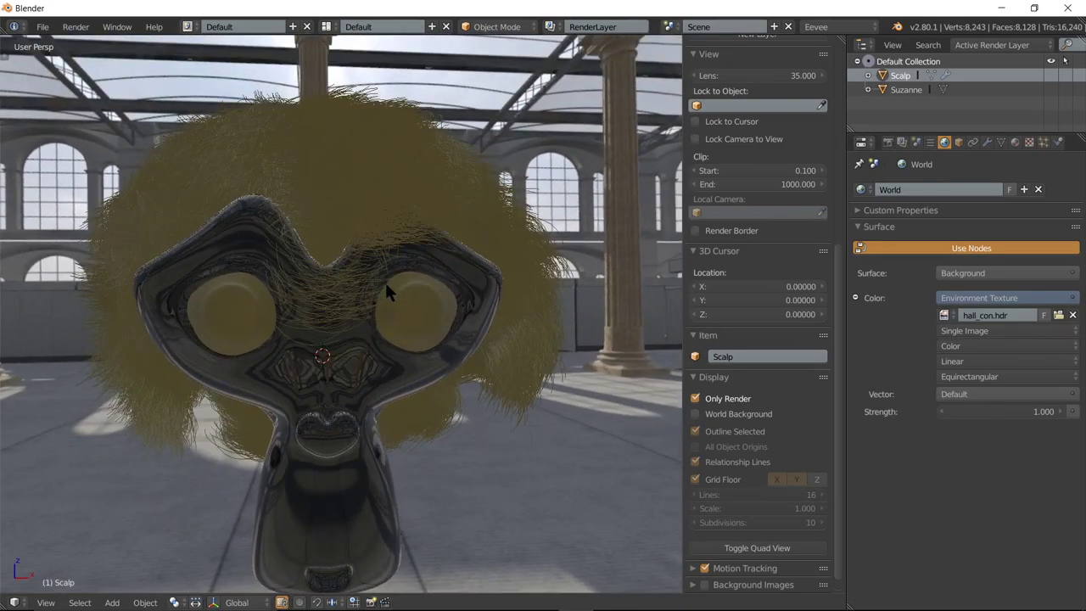
{"action": "scroll", "coordinate": [372, 282], "scroll_direction": "down", "scroll_amount": 2}
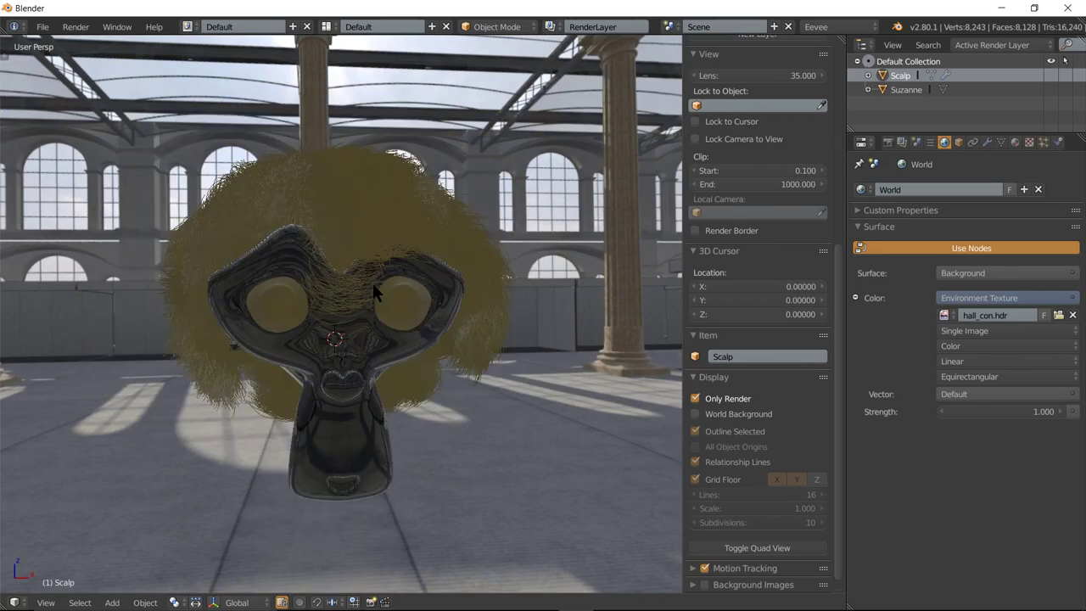
Lower the hair material's roughness to 0.320.
{"action": "left_click", "coordinate": [1014, 142]}
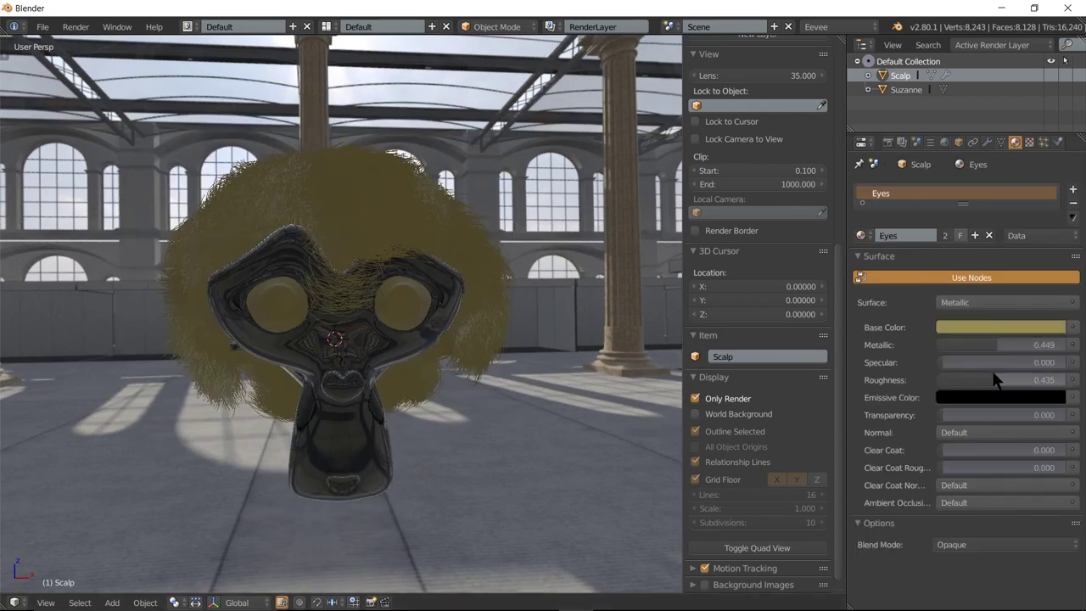
{"action": "left_click_drag", "start_coordinate": [996, 380], "coordinate": [981, 380]}
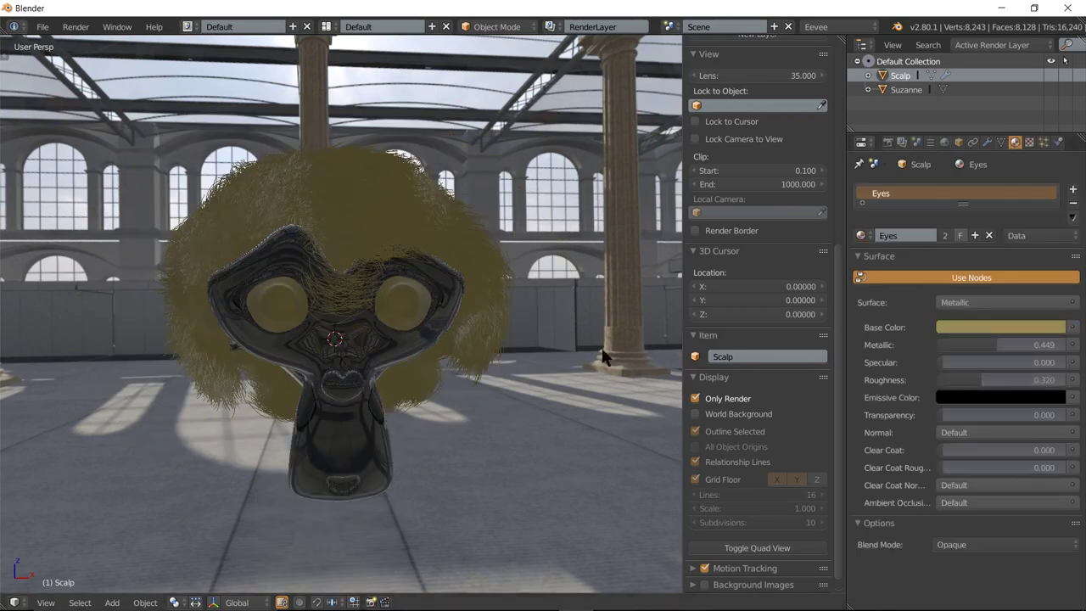
{"action": "mouse_move", "coordinate": [254, 279]}
{"action": "middle_mouse_down"}
{"action": "mouse_move", "coordinate": [214, 283]}
{"action": "mouse_move", "coordinate": [209, 295]}
{"action": "mouse_move", "coordinate": [213, 280]}
{"action": "mouse_move", "coordinate": [260, 287]}
{"action": "middle_mouse_up"}
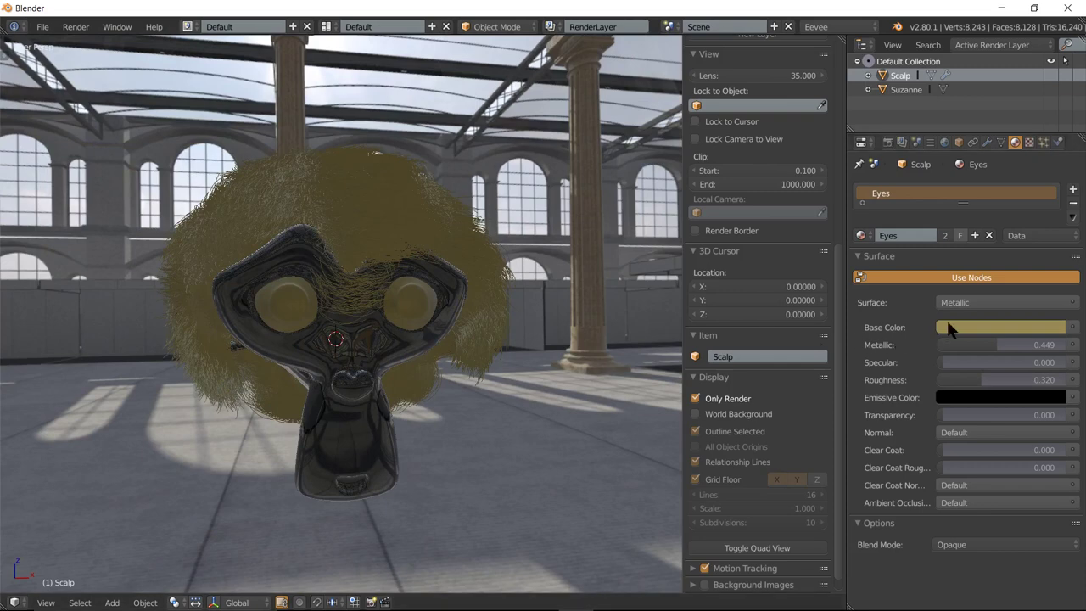
Set the base colour to full-intensity bright green (RGB 0.002, 1.000, 0.000).
{"action": "left_click", "coordinate": [968, 327]}
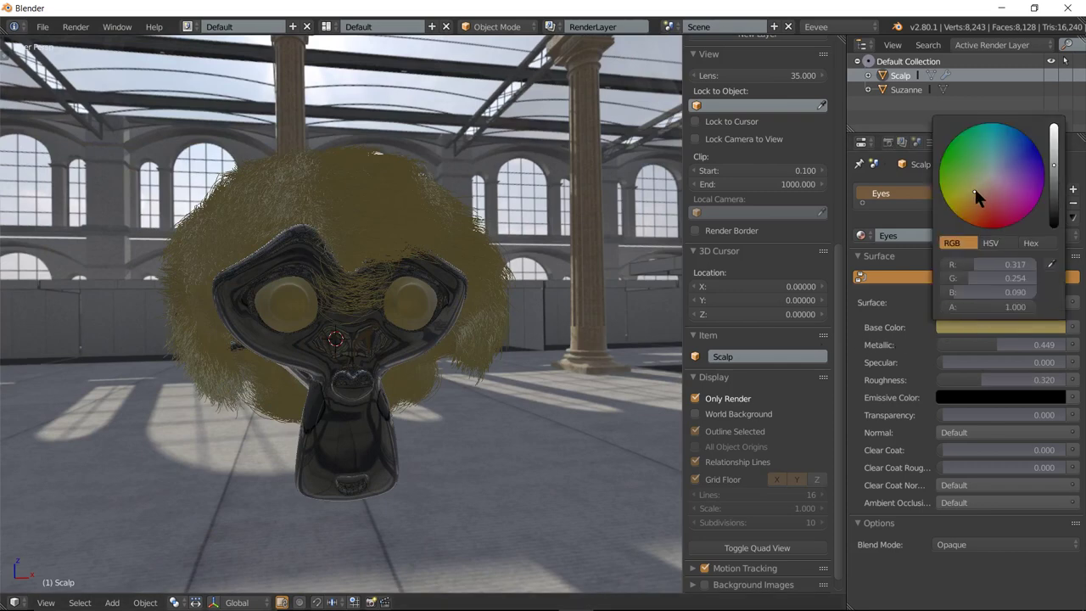
{"action": "mouse_move", "coordinate": [973, 190]}
{"action": "left_mouse_down"}
{"action": "mouse_move", "coordinate": [1017, 223]}
{"action": "mouse_move", "coordinate": [1030, 155]}
{"action": "mouse_move", "coordinate": [948, 145]}
{"action": "left_mouse_up"}
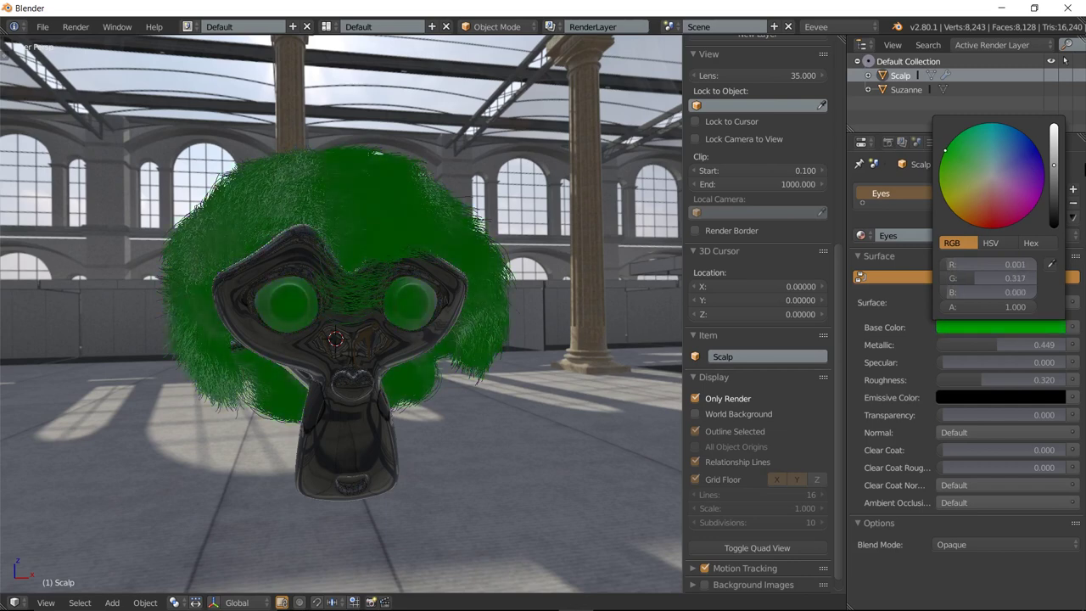
{"action": "left_click_drag", "start_coordinate": [1054, 166], "coordinate": [1053, 127]}
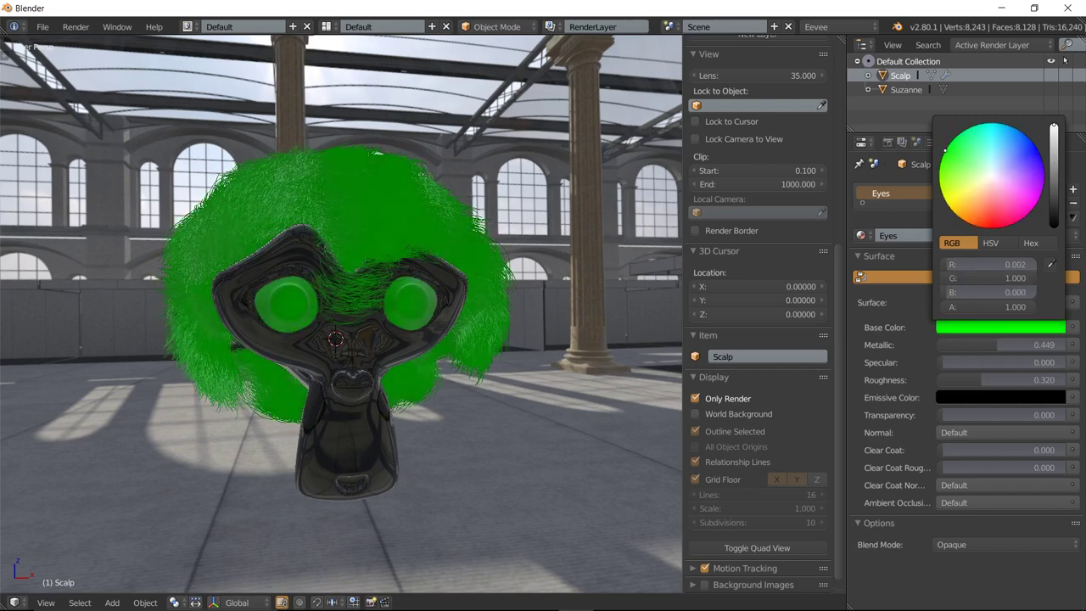
Set the child hairs' kink to Spiral with the axis on Y.
{"action": "left_click", "coordinate": [1043, 142]}
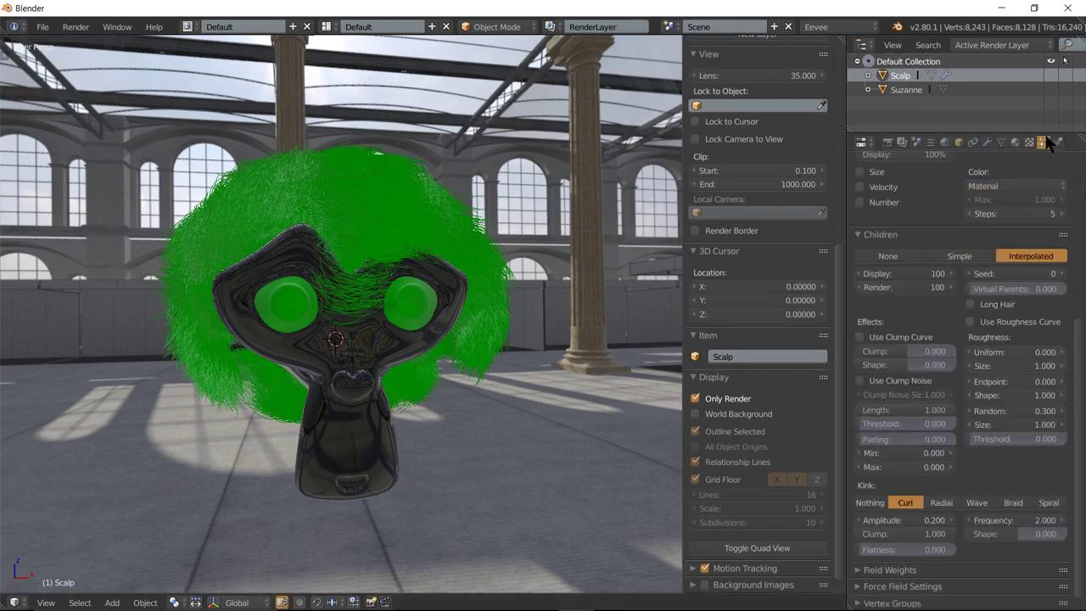
{"action": "left_click", "coordinate": [1048, 503]}
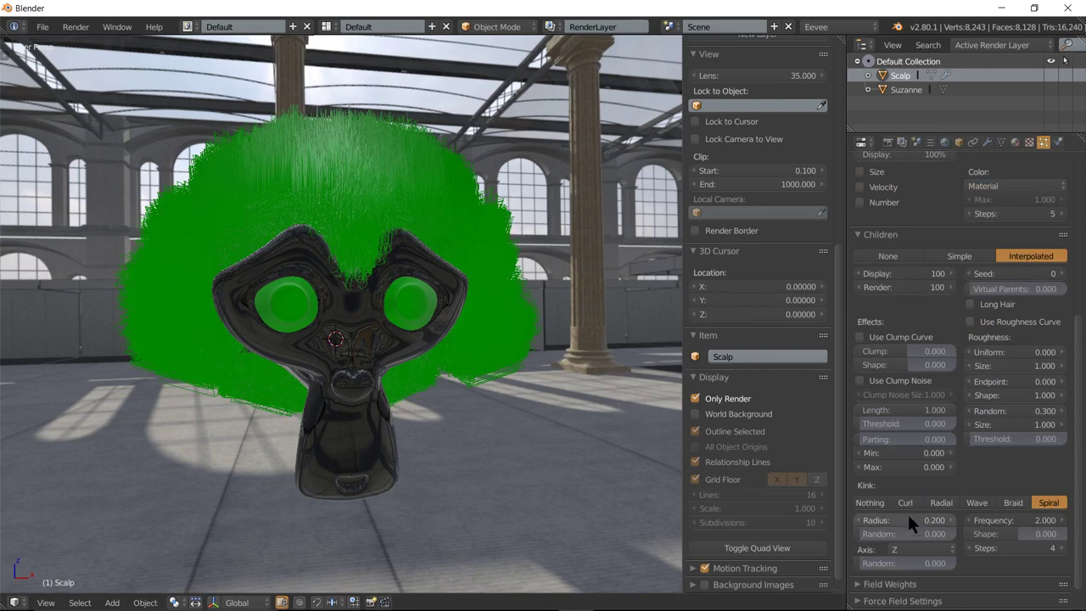
{"action": "left_click", "coordinate": [890, 547]}
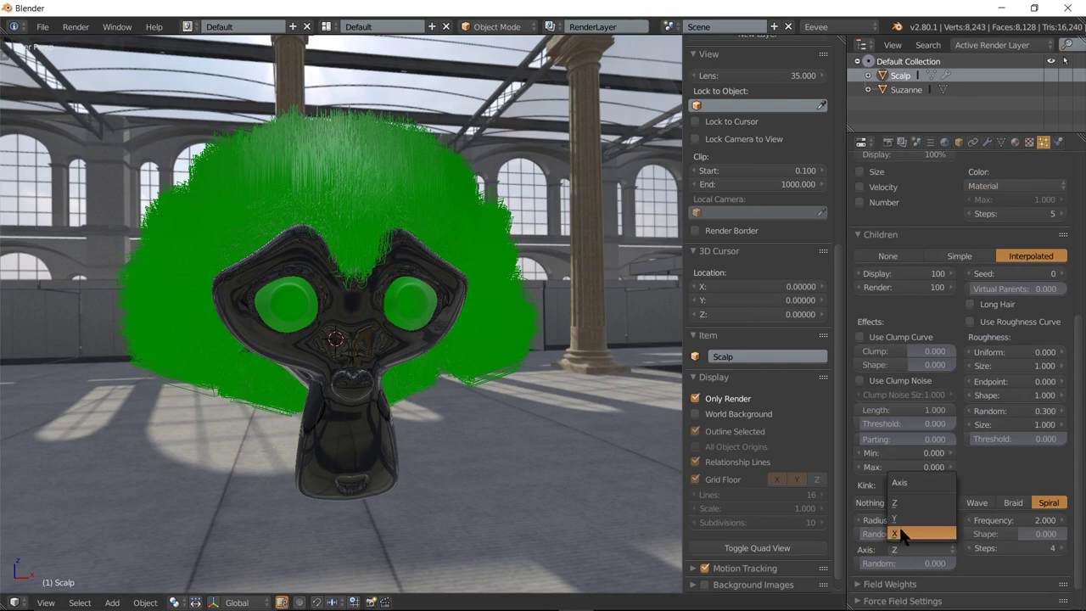
{"action": "left_click", "coordinate": [900, 520]}
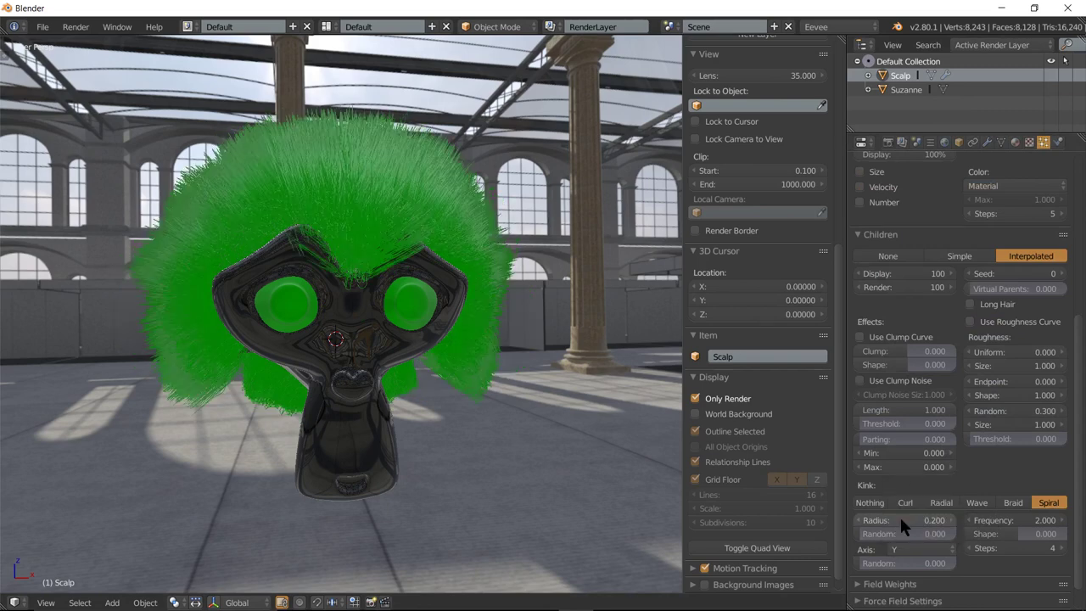
{"action": "mouse_move", "coordinate": [442, 382]}
{"action": "middle_mouse_down"}
{"action": "mouse_move", "coordinate": [510, 361]}
{"action": "mouse_move", "coordinate": [365, 375]}
{"action": "mouse_move", "coordinate": [431, 398]}
{"action": "mouse_move", "coordinate": [417, 376]}
{"action": "mouse_move", "coordinate": [431, 407]}
{"action": "mouse_move", "coordinate": [418, 501]}
{"action": "middle_mouse_up"}
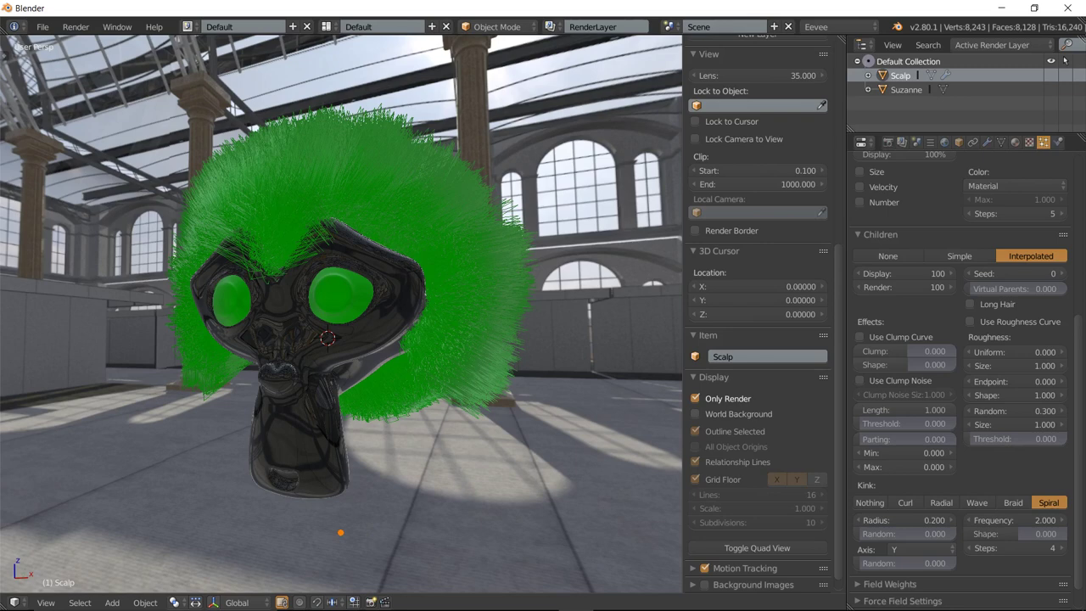
{"action": "type", "text": "Tha"}
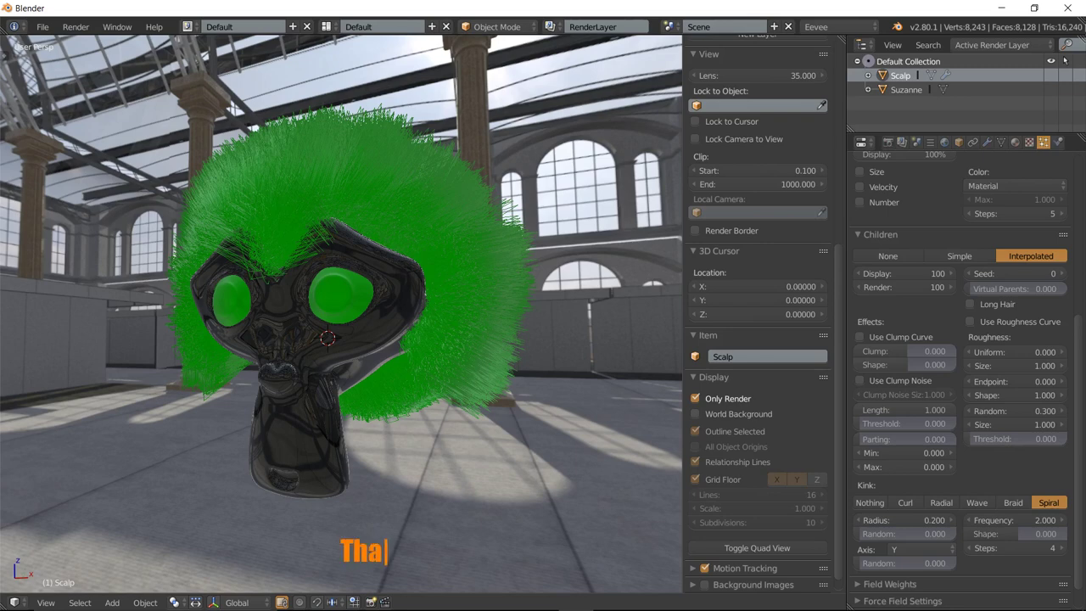
{"action": "type", "text": "nks for wa"}
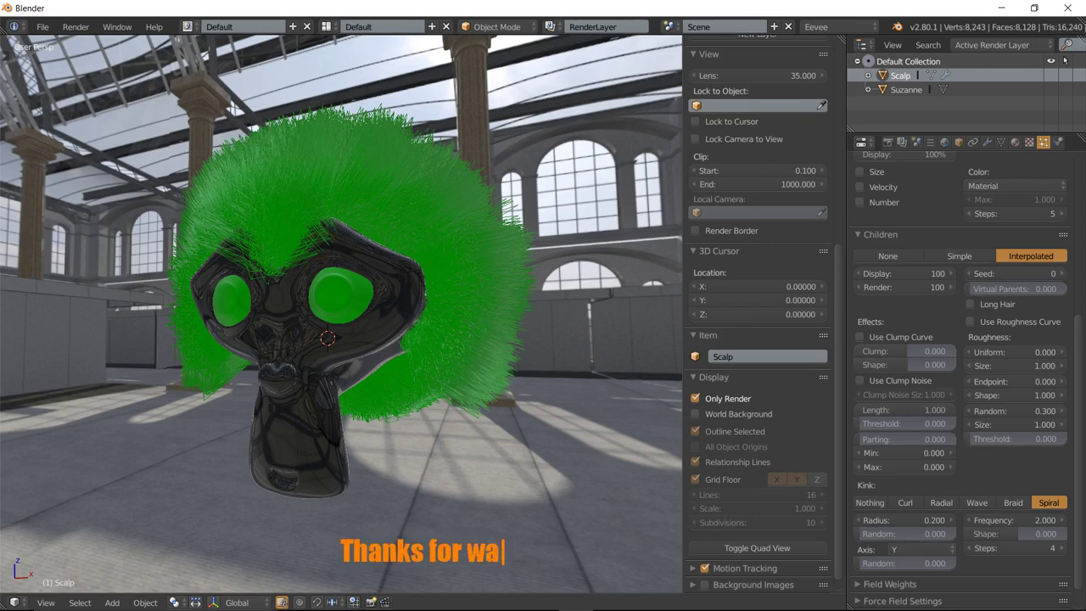
{"action": "type", "text": "tching folks"}
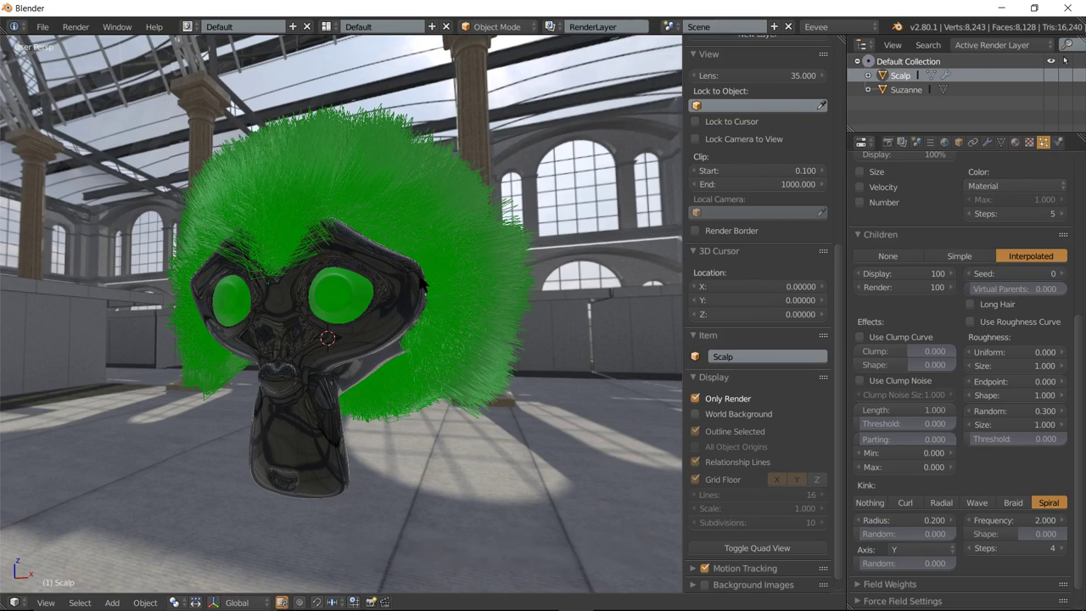
{"action": "scroll", "coordinate": [423, 284], "scroll_direction": "down", "scroll_amount": 3}
{"action": "scroll", "coordinate": [423, 285], "scroll_direction": "down", "scroll_amount": 2}
{"action": "scroll", "coordinate": [422, 293], "scroll_direction": "down", "scroll_amount": 1}
{"action": "scroll", "coordinate": [421, 293], "scroll_direction": "down", "scroll_amount": 2}
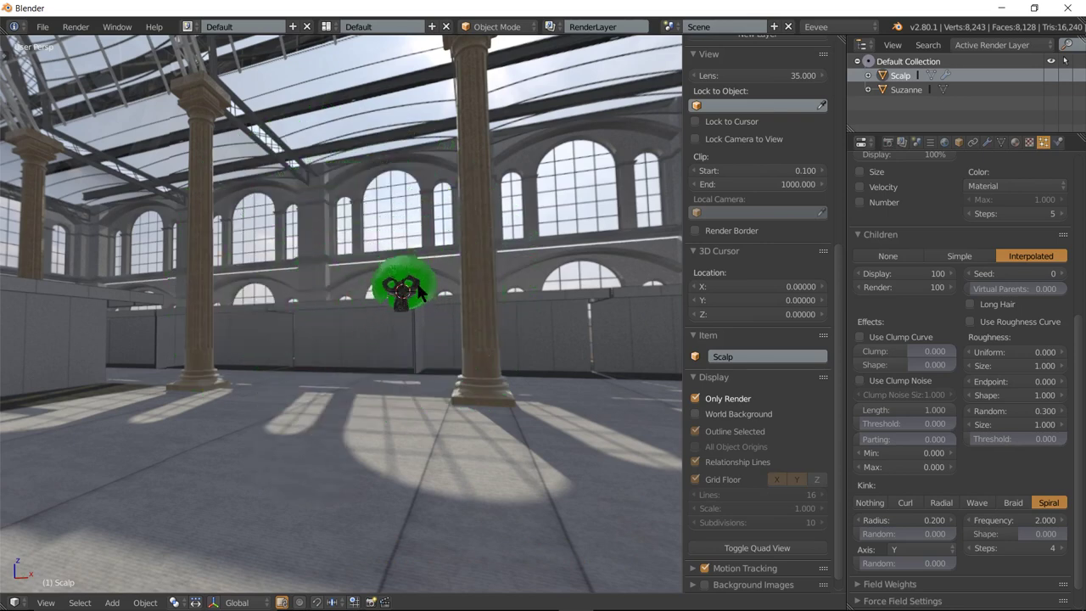
{"action": "scroll", "coordinate": [419, 291], "scroll_direction": "down", "scroll_amount": 2}
{"action": "scroll", "coordinate": [418, 292], "scroll_direction": "down", "scroll_amount": 2}
{"action": "scroll", "coordinate": [416, 291], "scroll_direction": "down", "scroll_amount": 1}
{"action": "scroll", "coordinate": [416, 291], "scroll_direction": "down", "scroll_amount": 1}
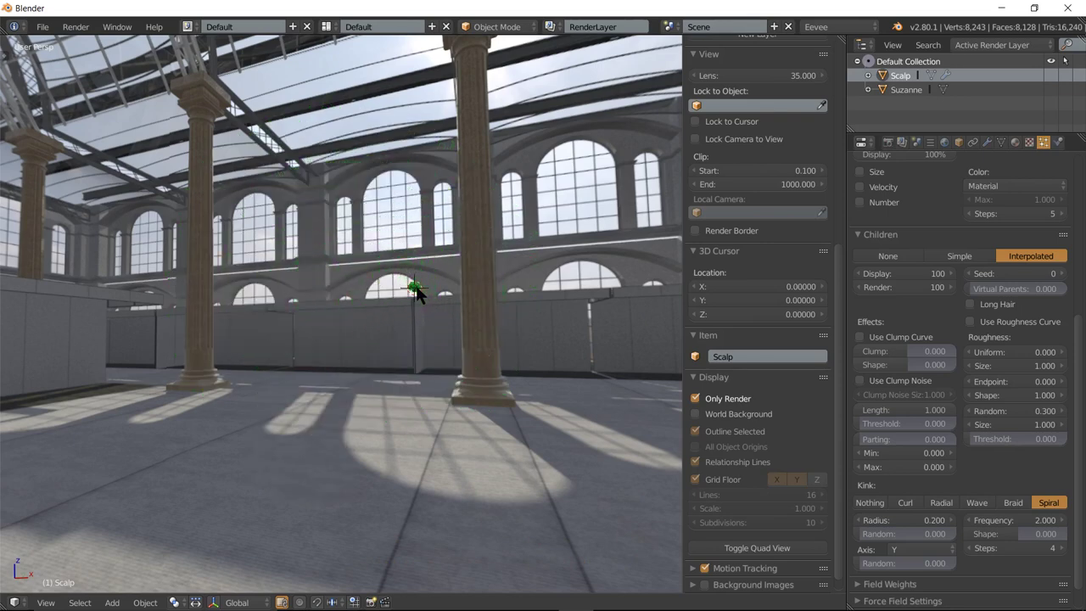
{"action": "scroll", "coordinate": [416, 291], "scroll_direction": "down", "scroll_amount": 1}
{"action": "scroll", "coordinate": [415, 292], "scroll_direction": "down", "scroll_amount": 2}
{"action": "scroll", "coordinate": [415, 293], "scroll_direction": "down", "scroll_amount": 1}
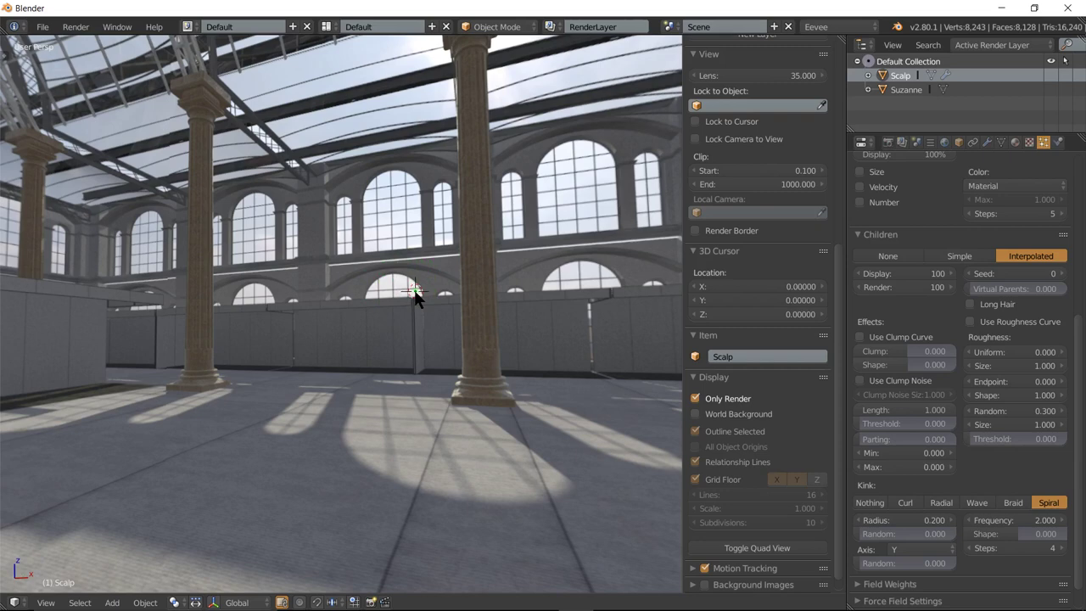